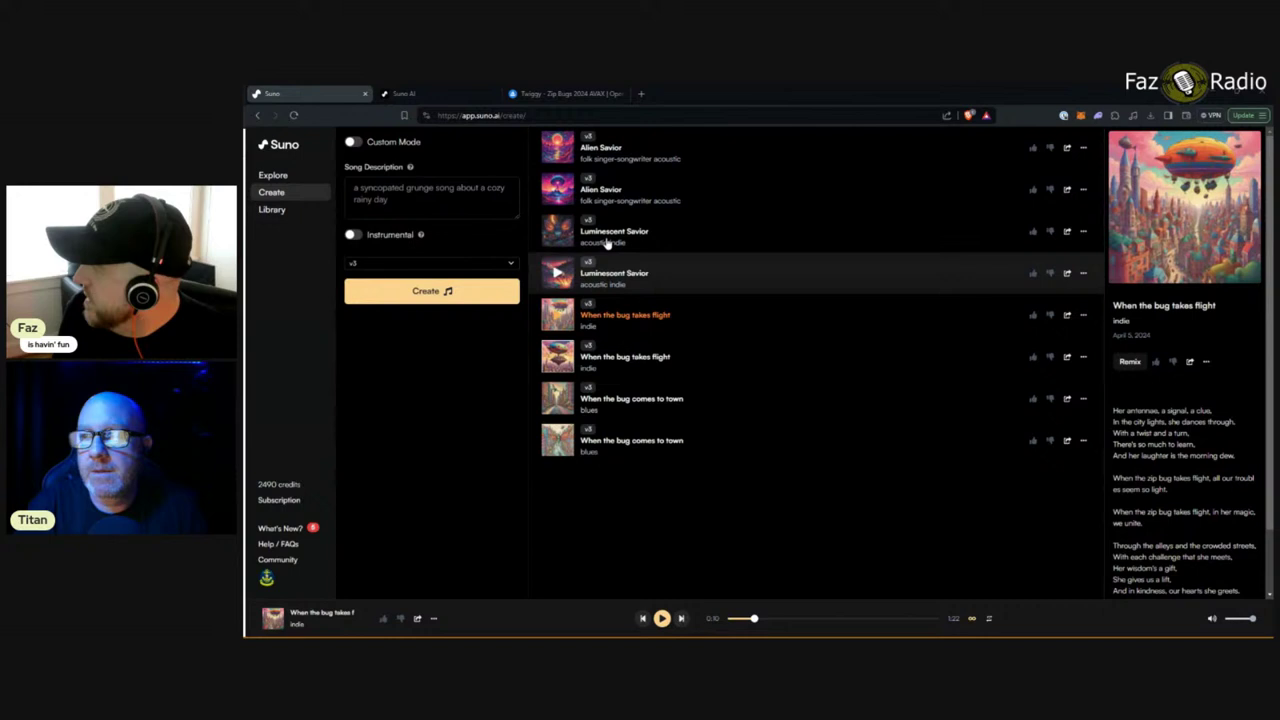
Step: Turn on Custom Mode with lyrics, leave Instrumental off, and enter 'techno' as the music style
{"action": "left_click", "coordinate": [381, 199]}
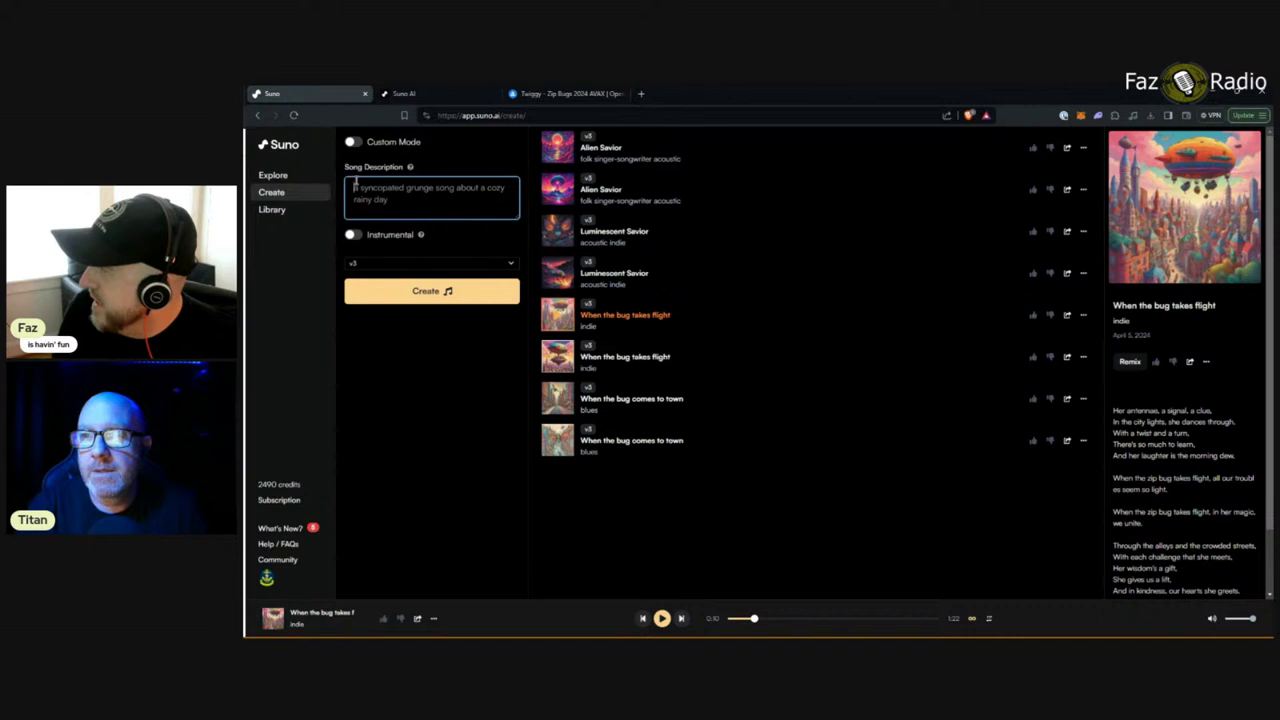
{"action": "left_click", "coordinate": [352, 142]}
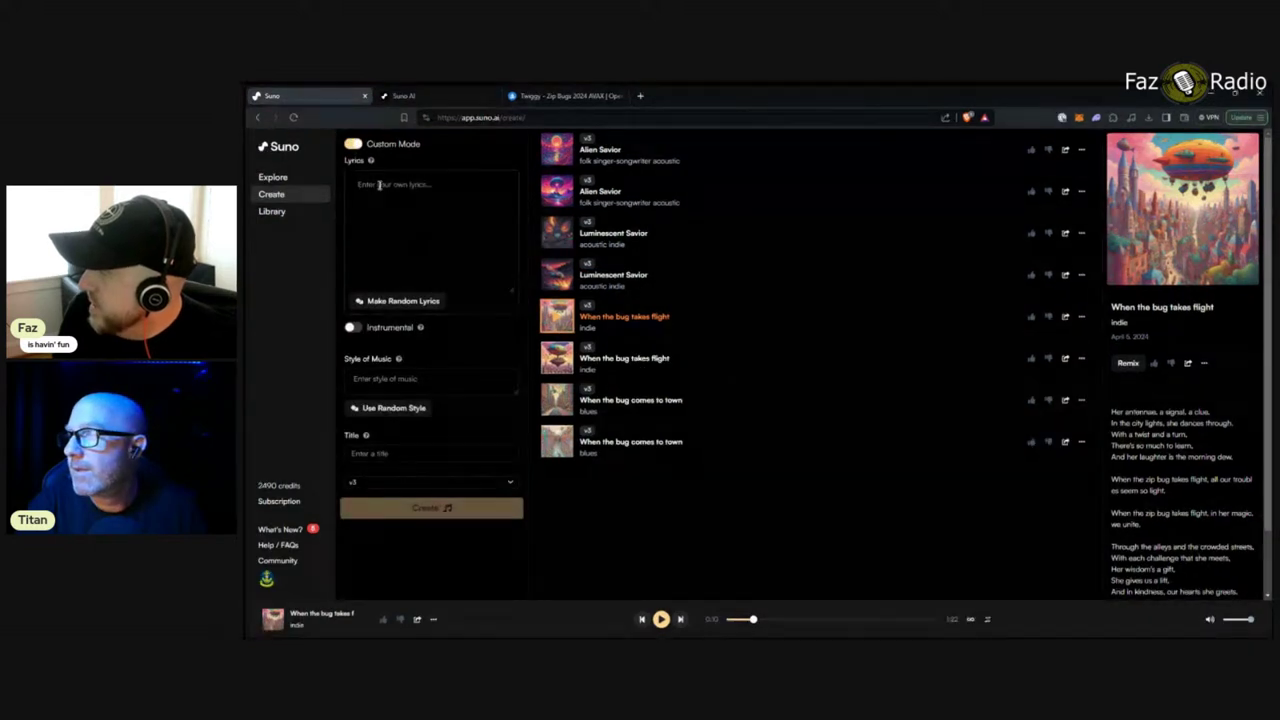
{"action": "left_click", "coordinate": [480, 187]}
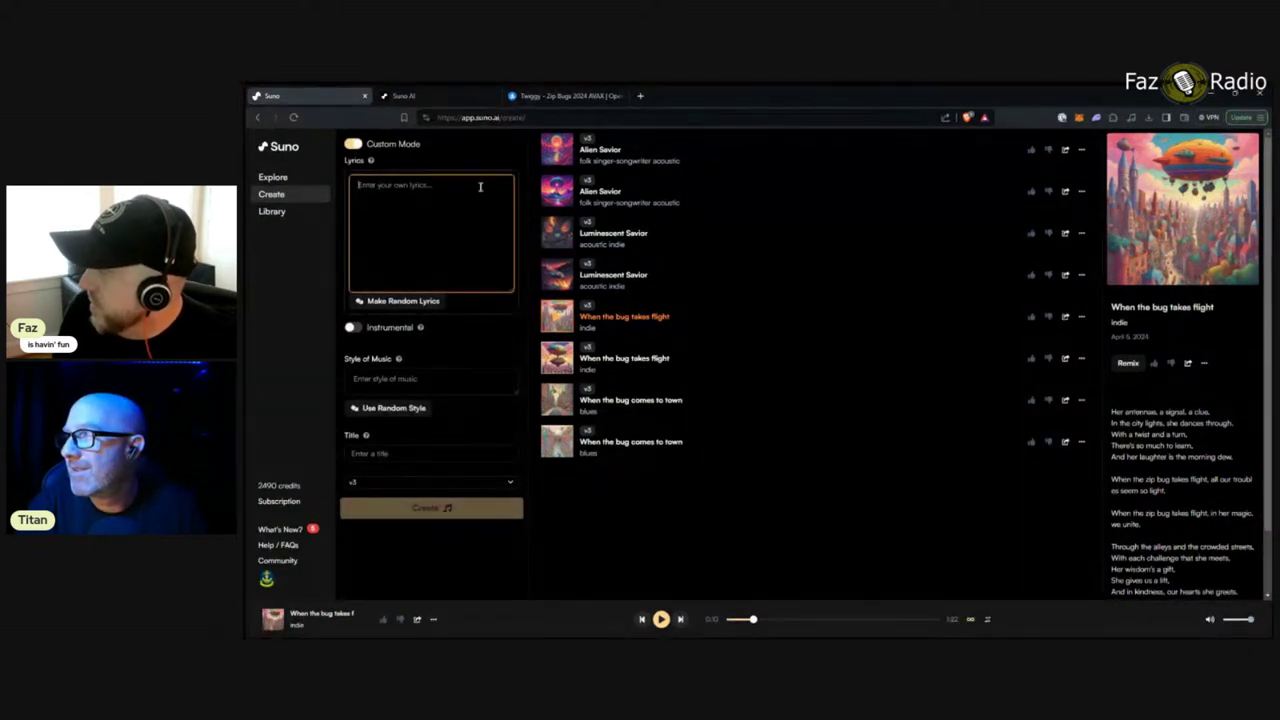
{"action": "left_click", "coordinate": [352, 328]}
{"action": "left_click", "coordinate": [353, 163]}
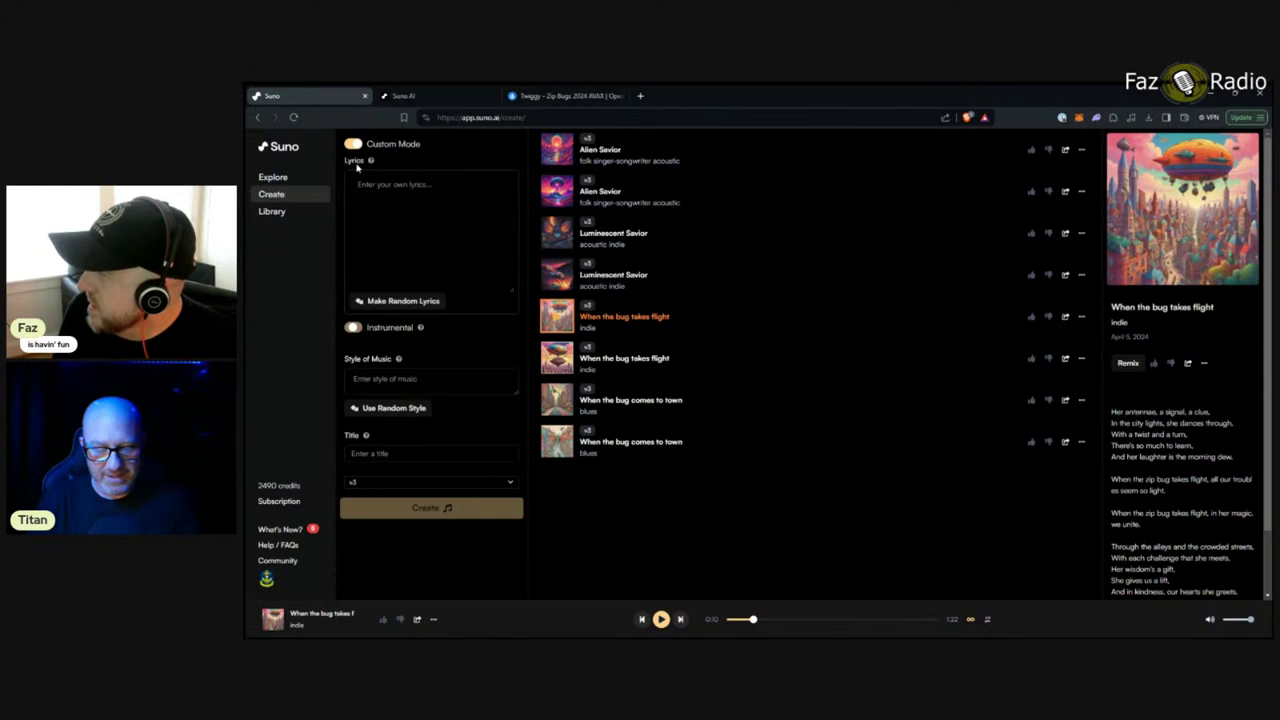
{"action": "left_click", "coordinate": [410, 377]}
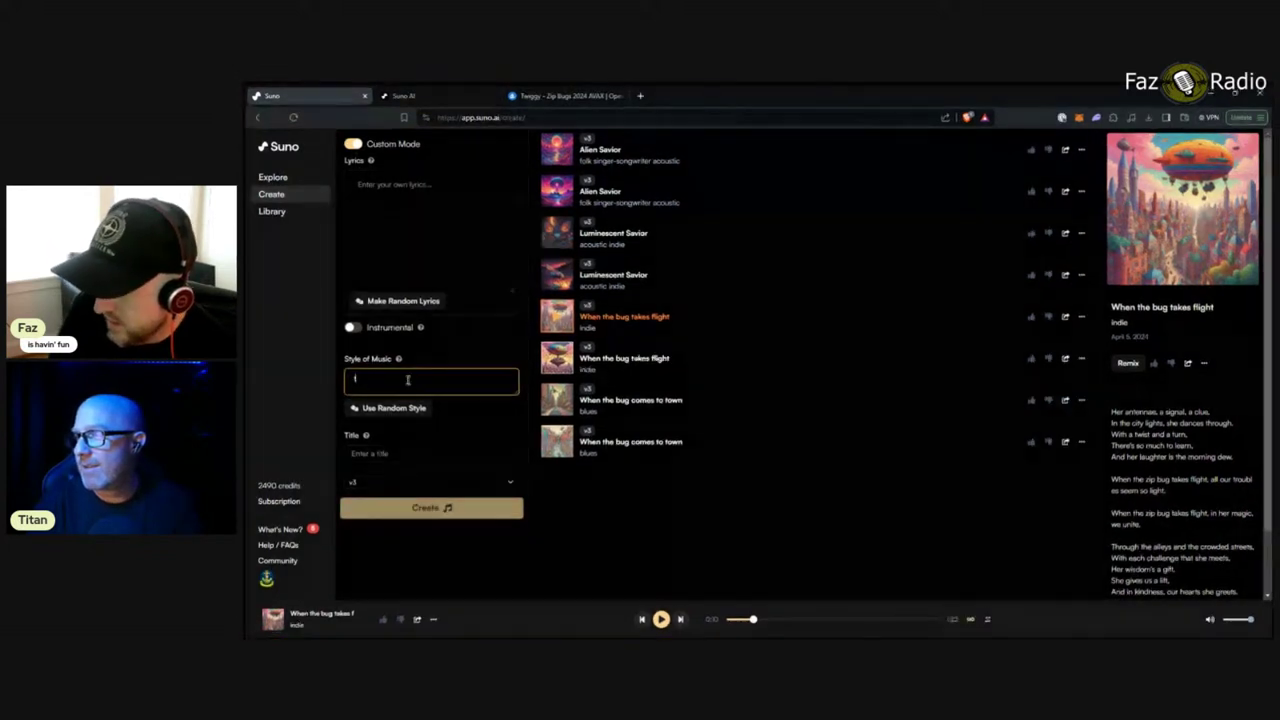
{"action": "type", "text": "techno"}
{"action": "left_click", "coordinate": [404, 236]}
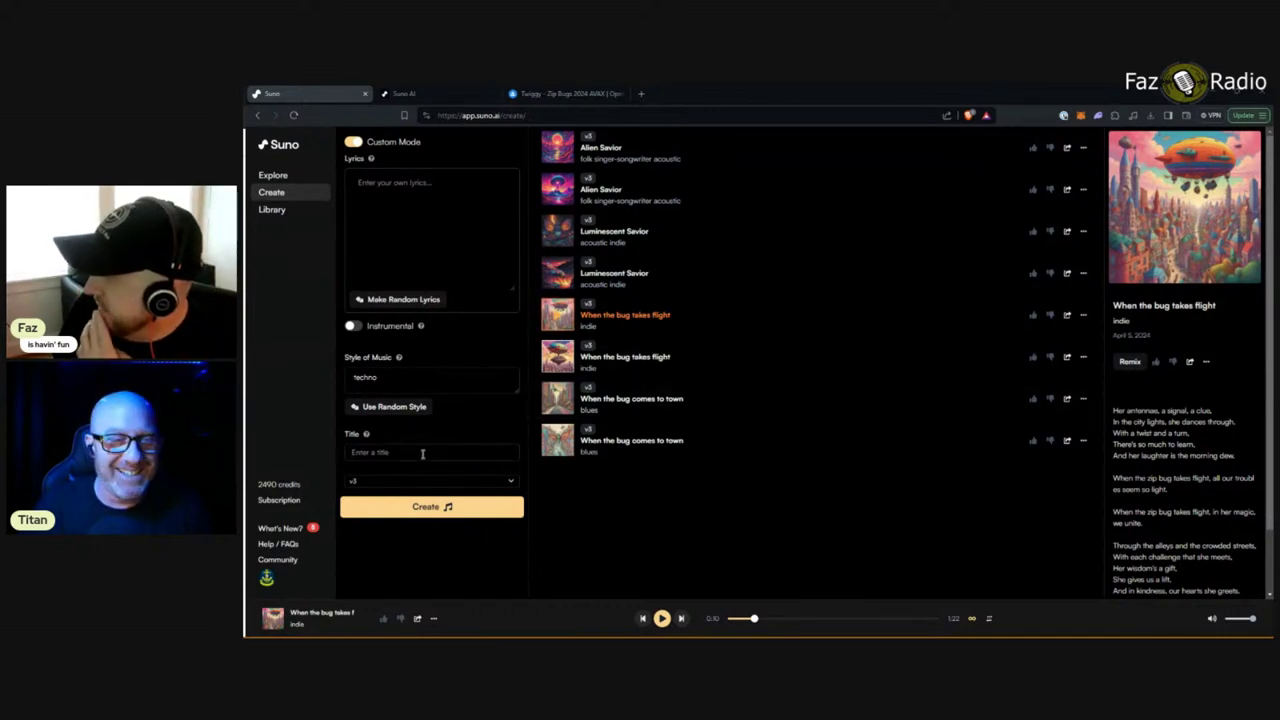
{"action": "left_click", "coordinate": [395, 380]}
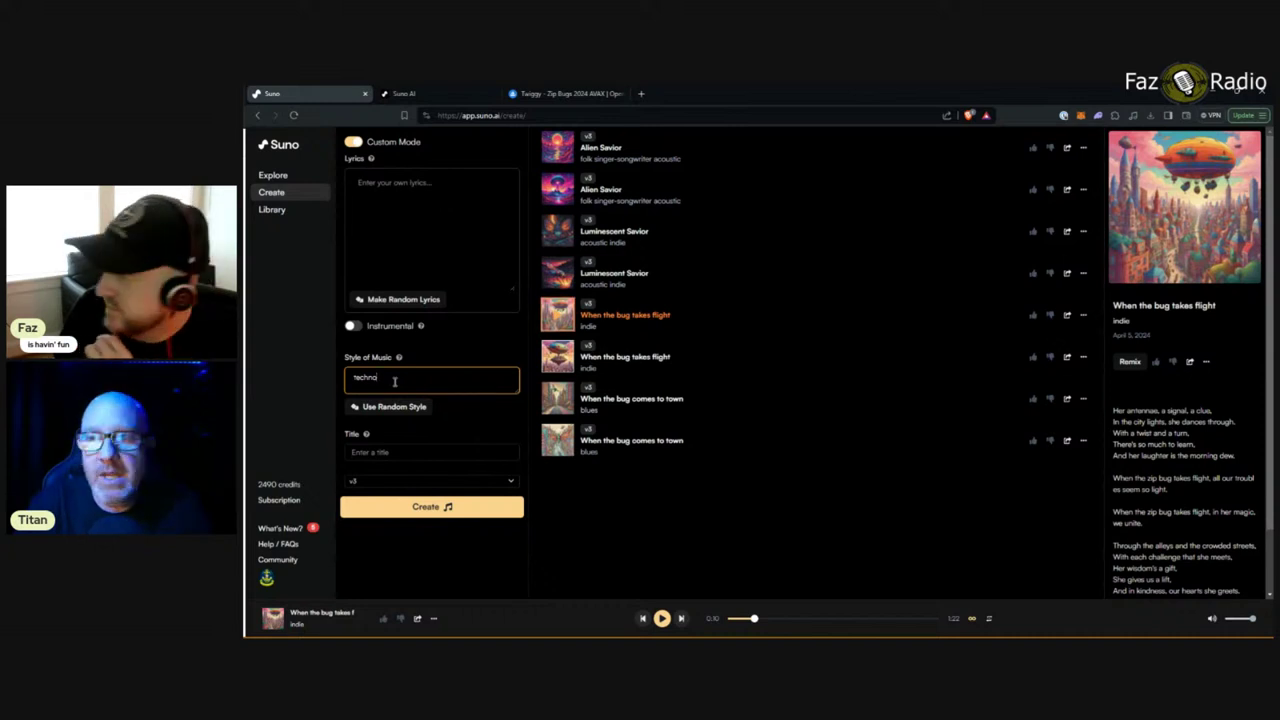
{"action": "left_click_drag", "start_coordinate": [395, 381], "coordinate": [322, 365]}
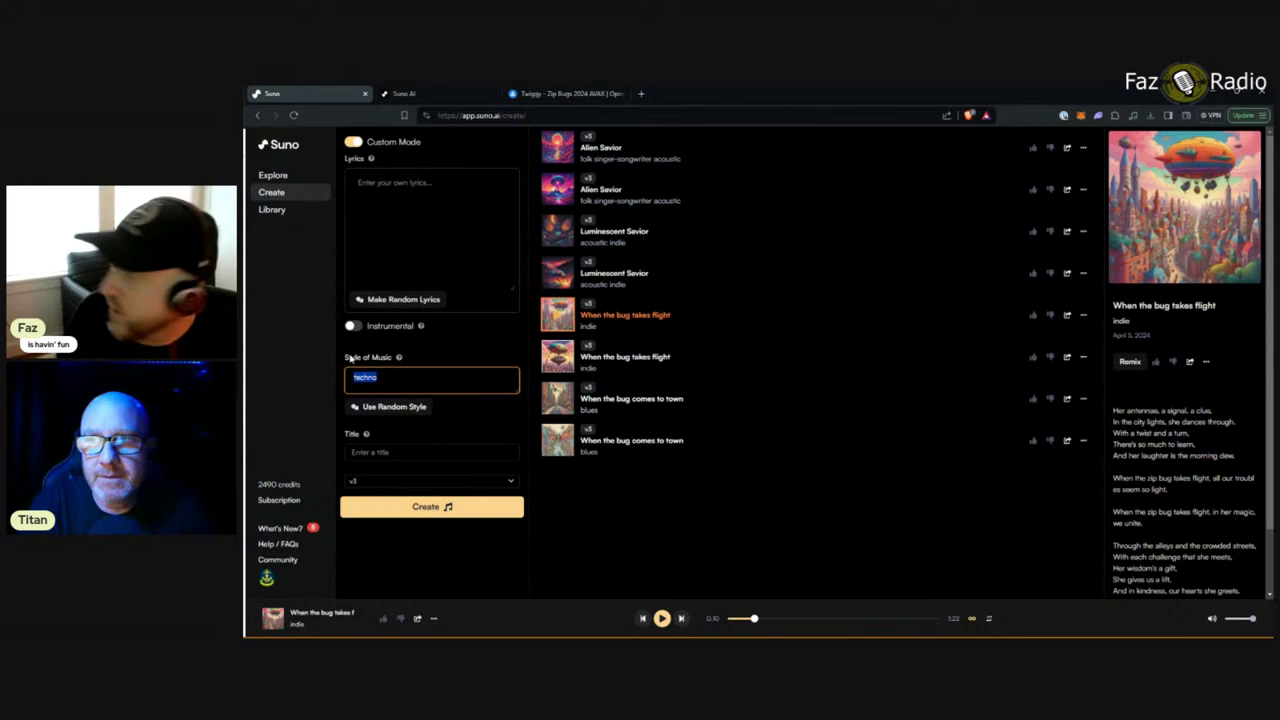
Step: Enter the lyric line 'boogers, peepees and butts, oh my!'
{"action": "left_click", "coordinate": [426, 187]}
{"action": "type", "text": "boogers, pe"}
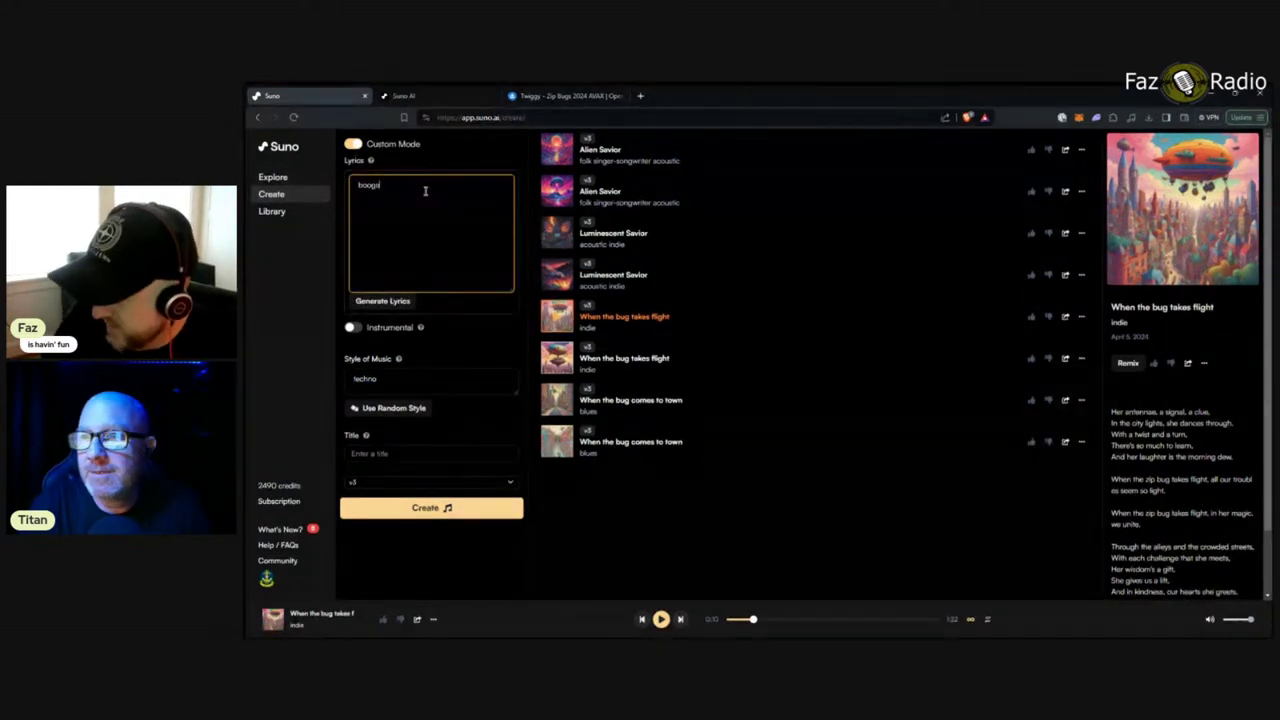
{"action": "type", "text": "epees"}
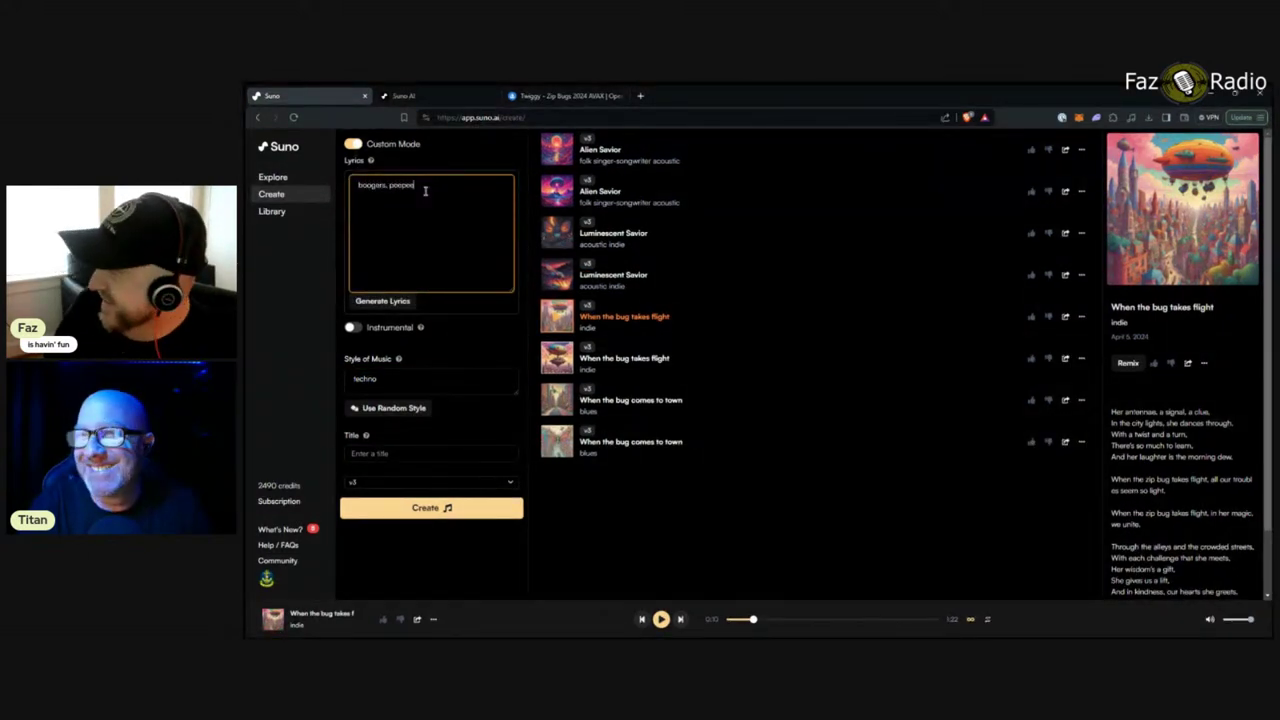
{"action": "type", "text": " and butts"}
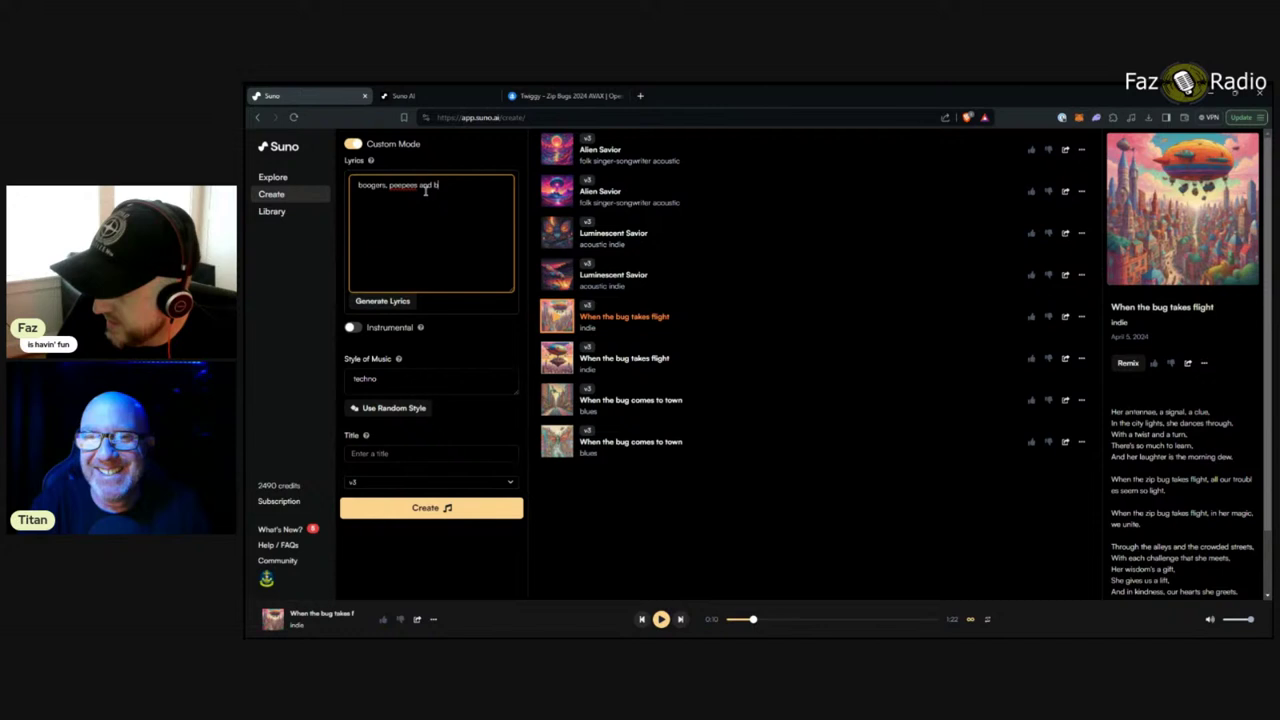
{"action": "type", "text": ", oh my!"}
{"action": "key", "text": "Return"}
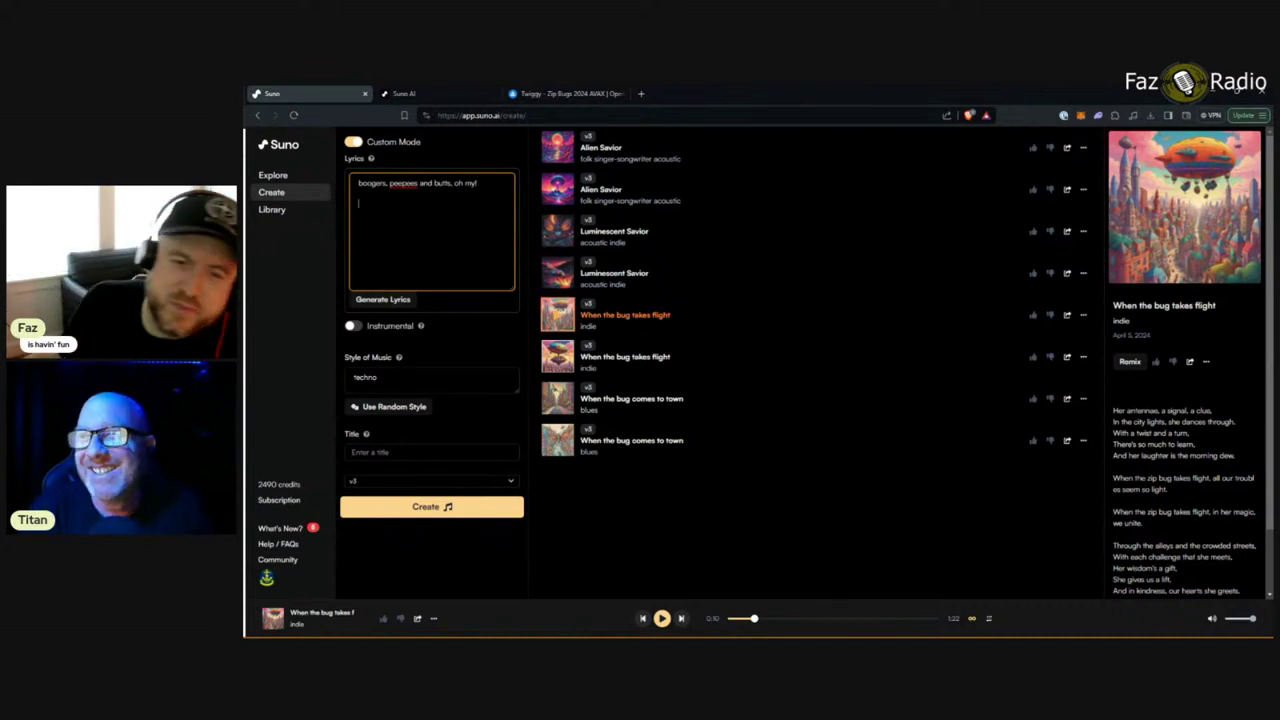
Step: Reuse the phrase 'boogers, peepees and butts' from the lyrics as the song title
{"action": "left_click_drag", "start_coordinate": [451, 183], "coordinate": [357, 183]}
{"action": "key", "text": "ctrl+c"}
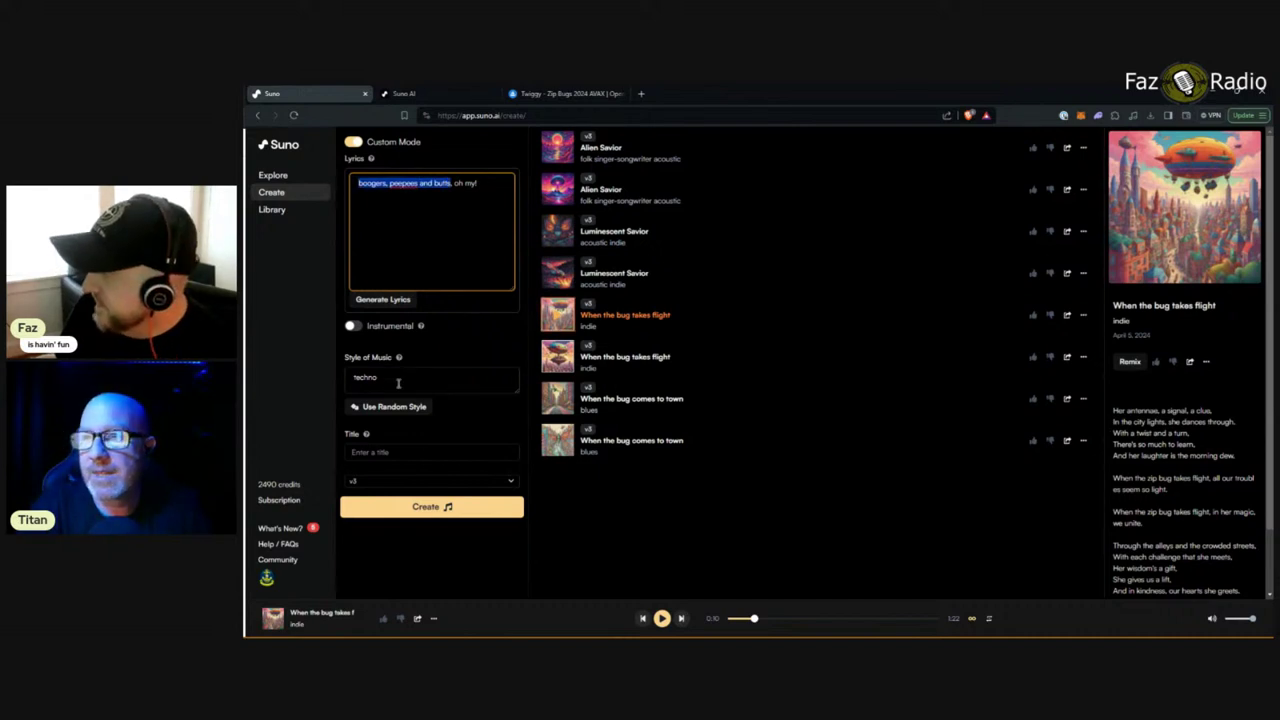
{"action": "left_click", "coordinate": [388, 450]}
{"action": "key", "text": "ctrl+v"}
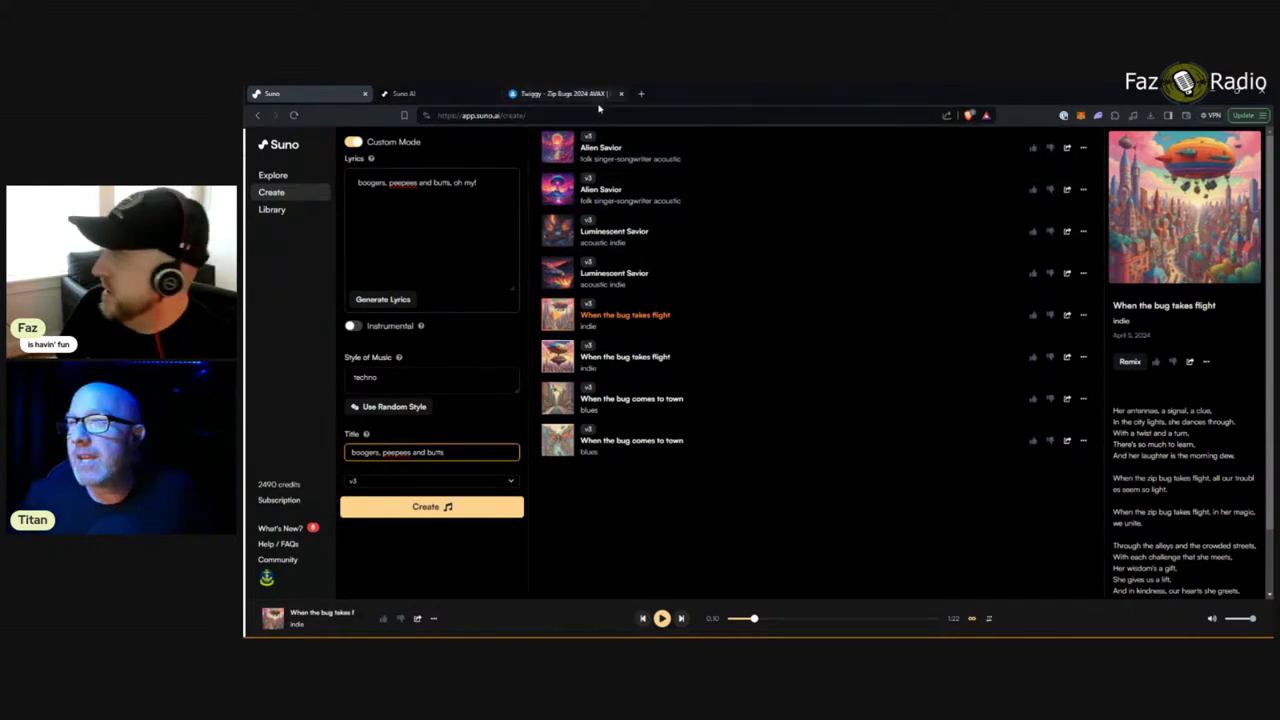
Step: Open a new browser tab, then go back to the Suno song creator
{"action": "left_click", "coordinate": [643, 93]}
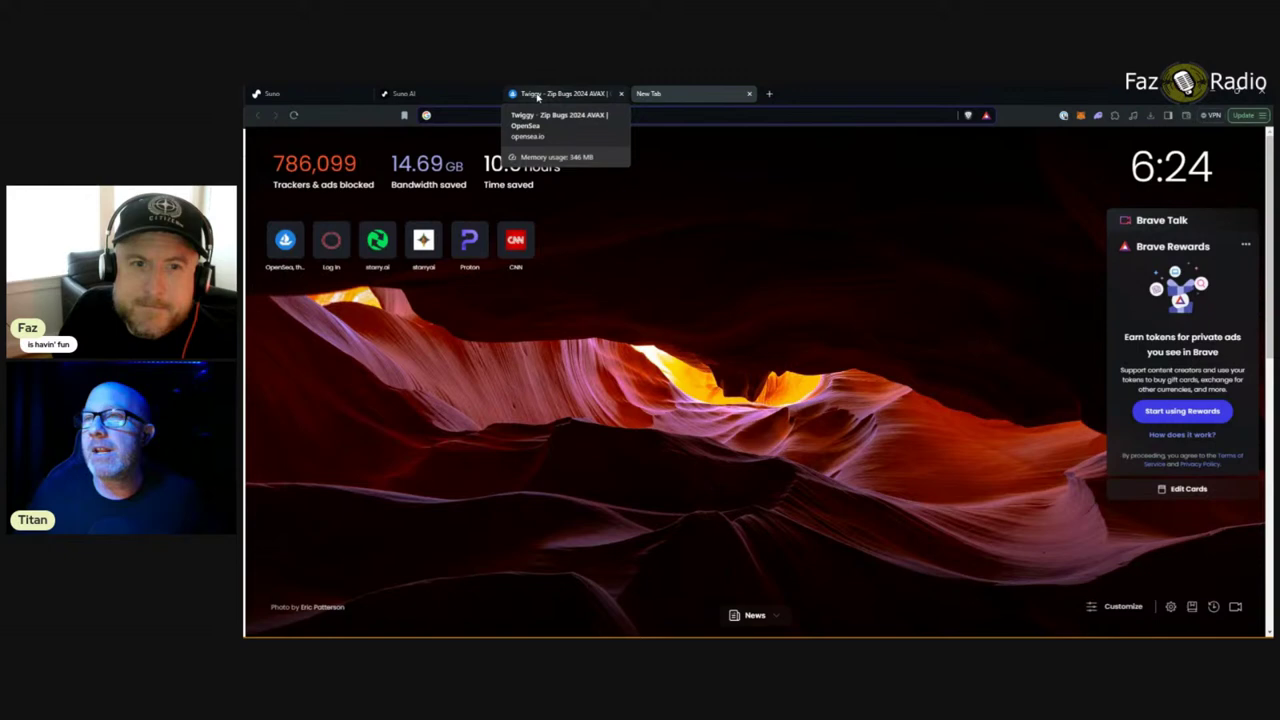
{"action": "left_click", "coordinate": [313, 90]}
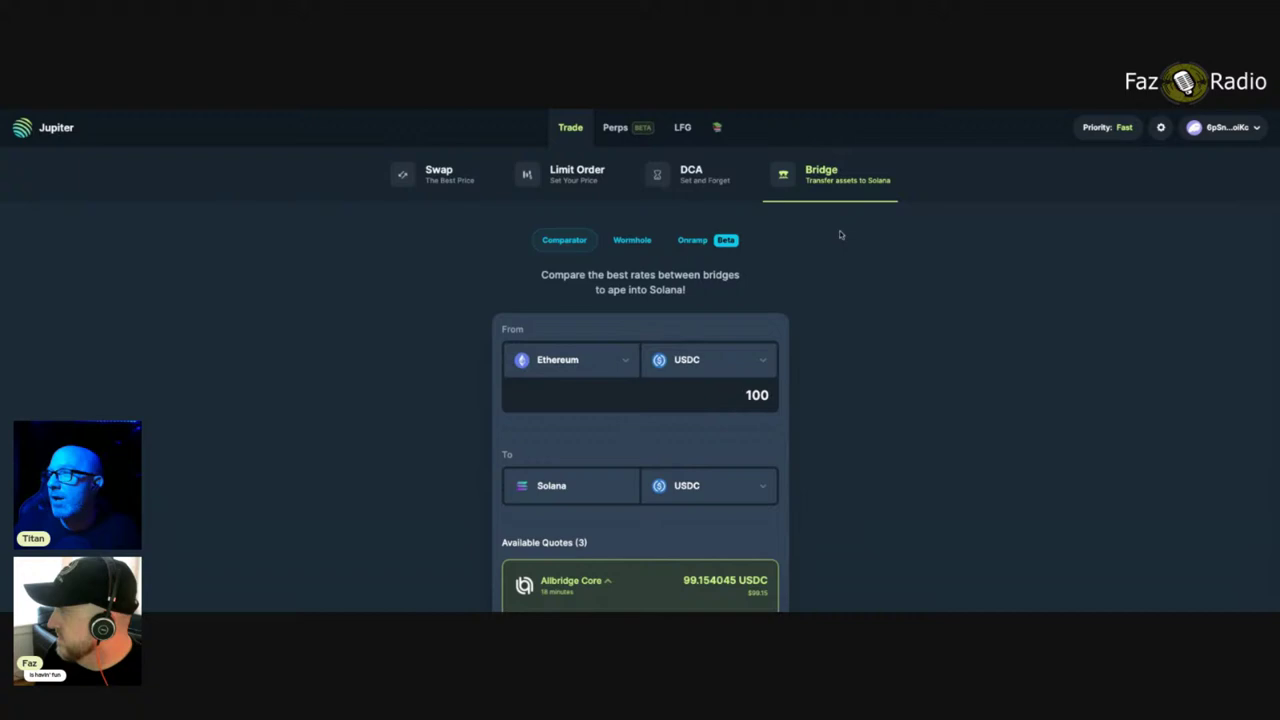
Step: Keep the bridge set to USDC on Ethereum to USDC on Solana
{"action": "left_click", "coordinate": [577, 366]}
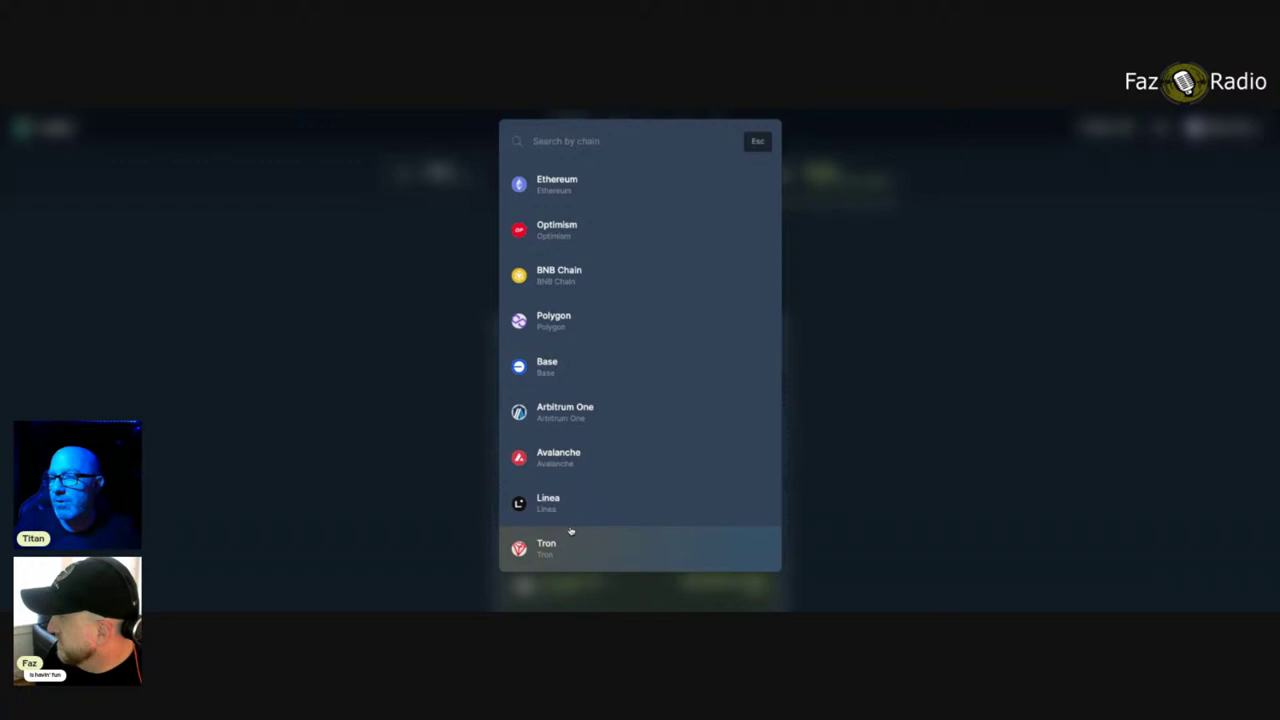
{"action": "left_click", "coordinate": [913, 306]}
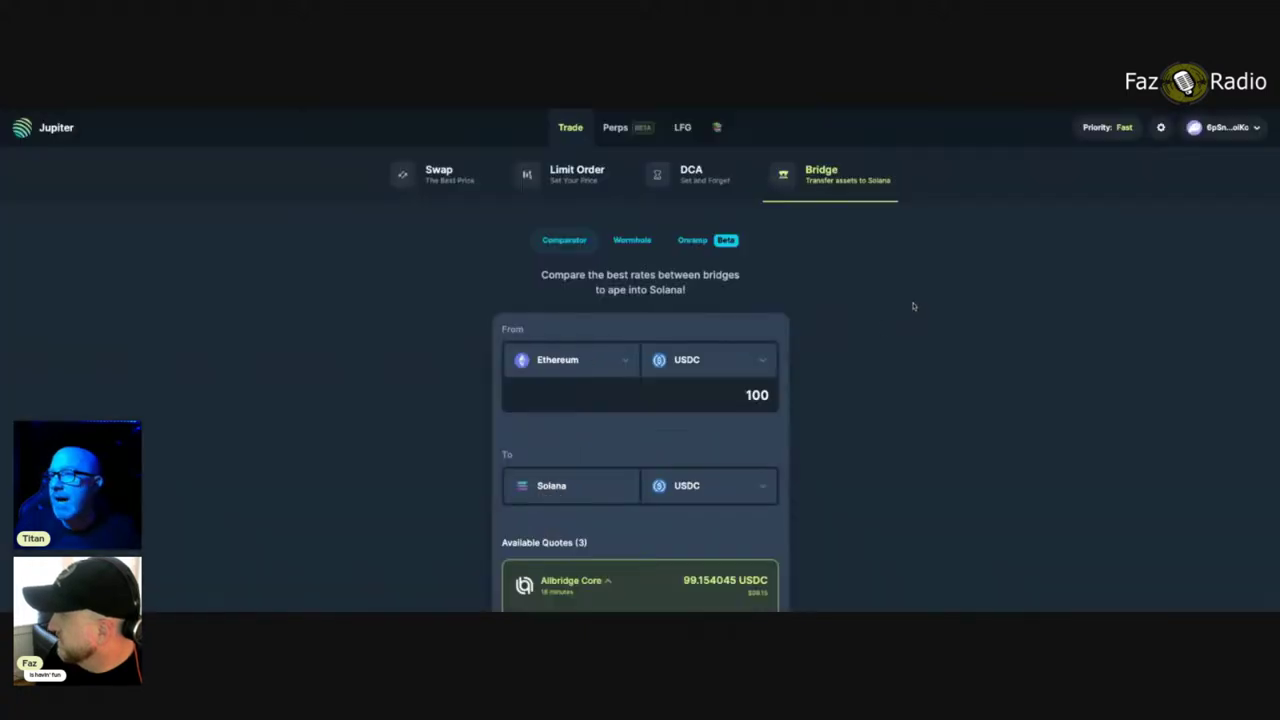
{"action": "left_click", "coordinate": [721, 362]}
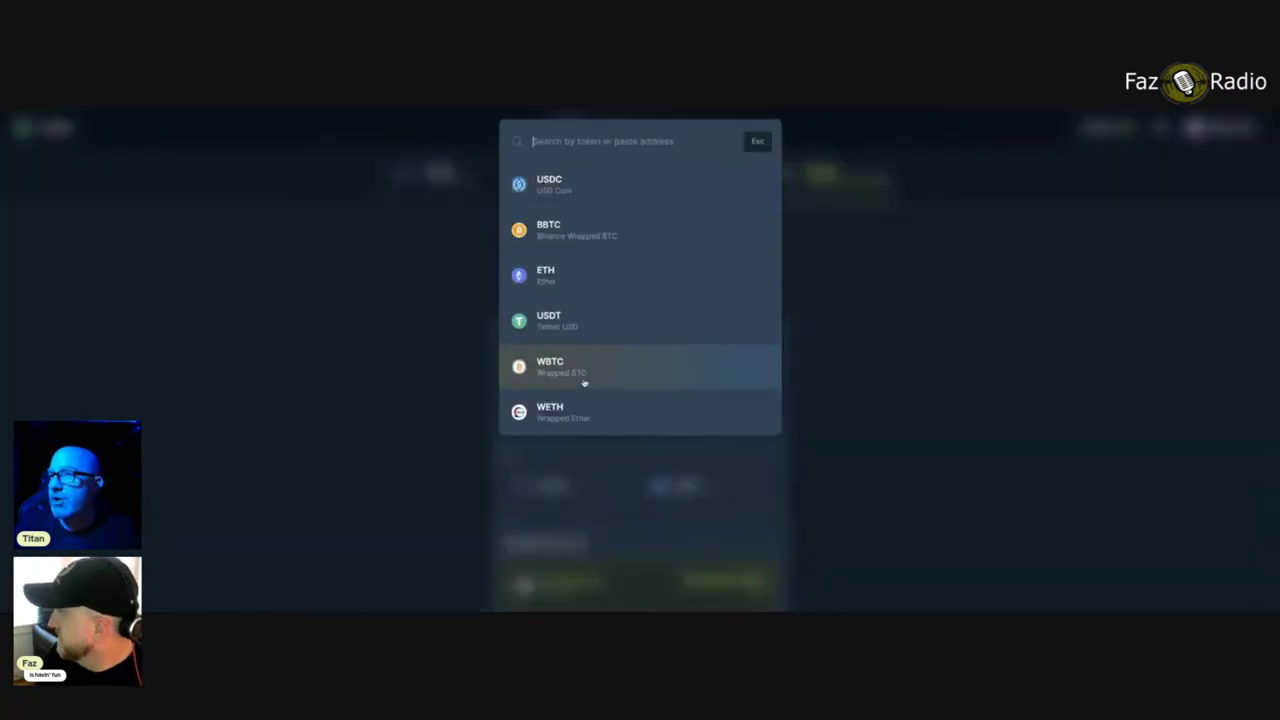
{"action": "left_click", "coordinate": [910, 335]}
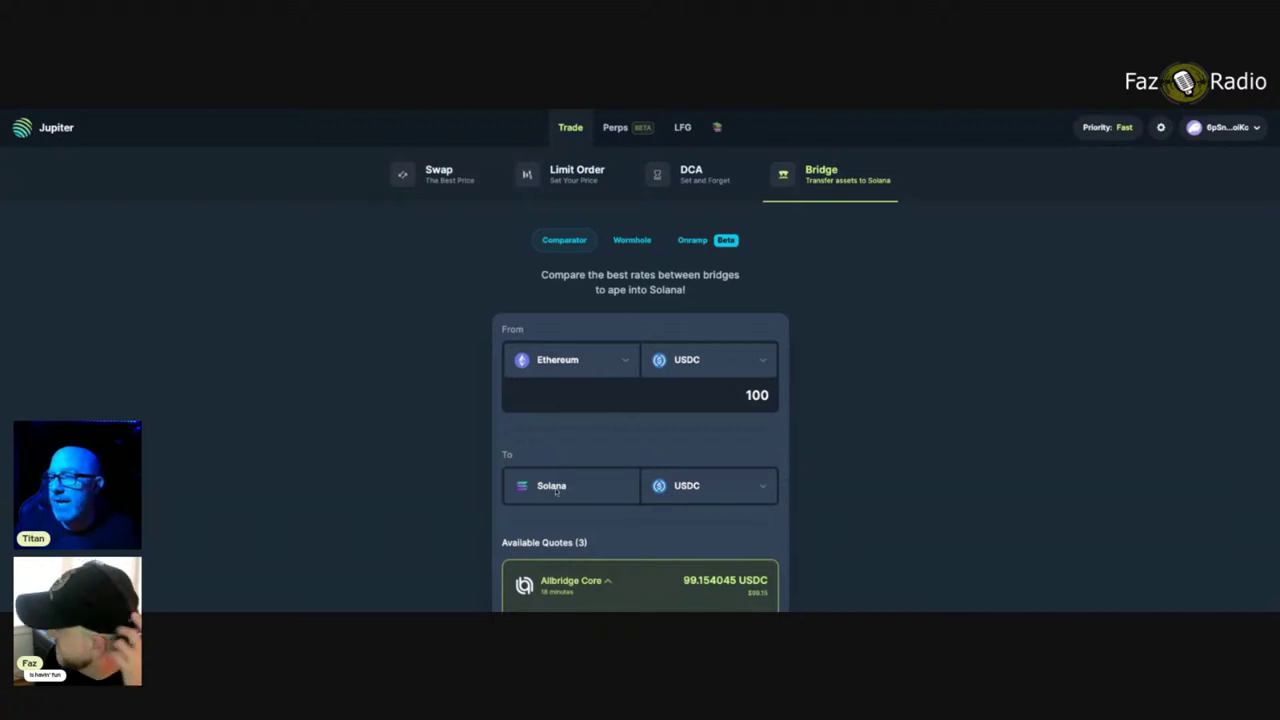
{"action": "left_click", "coordinate": [712, 498]}
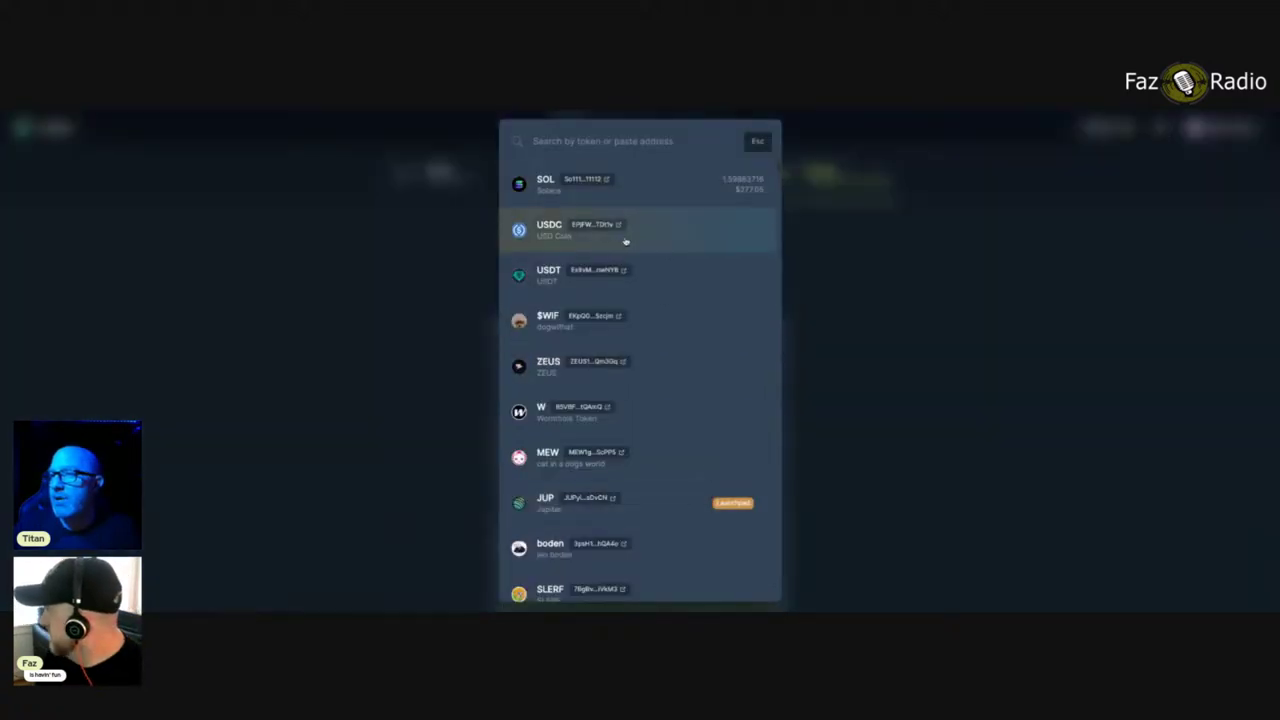
{"action": "scroll", "coordinate": [624, 285], "scroll_direction": "down", "scroll_amount": 2}
{"action": "scroll", "coordinate": [624, 285], "scroll_direction": "down", "scroll_amount": 3}
{"action": "scroll", "coordinate": [624, 285], "scroll_direction": "up", "scroll_amount": 5}
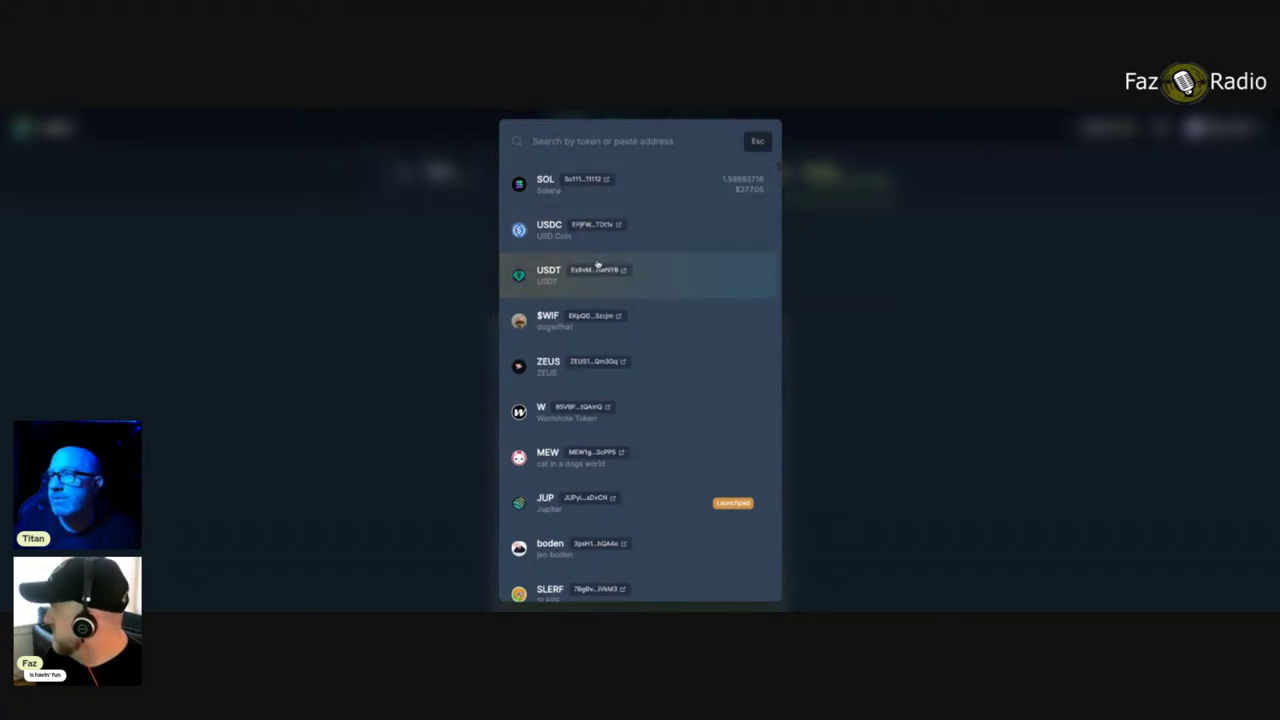
{"action": "left_click", "coordinate": [920, 404]}
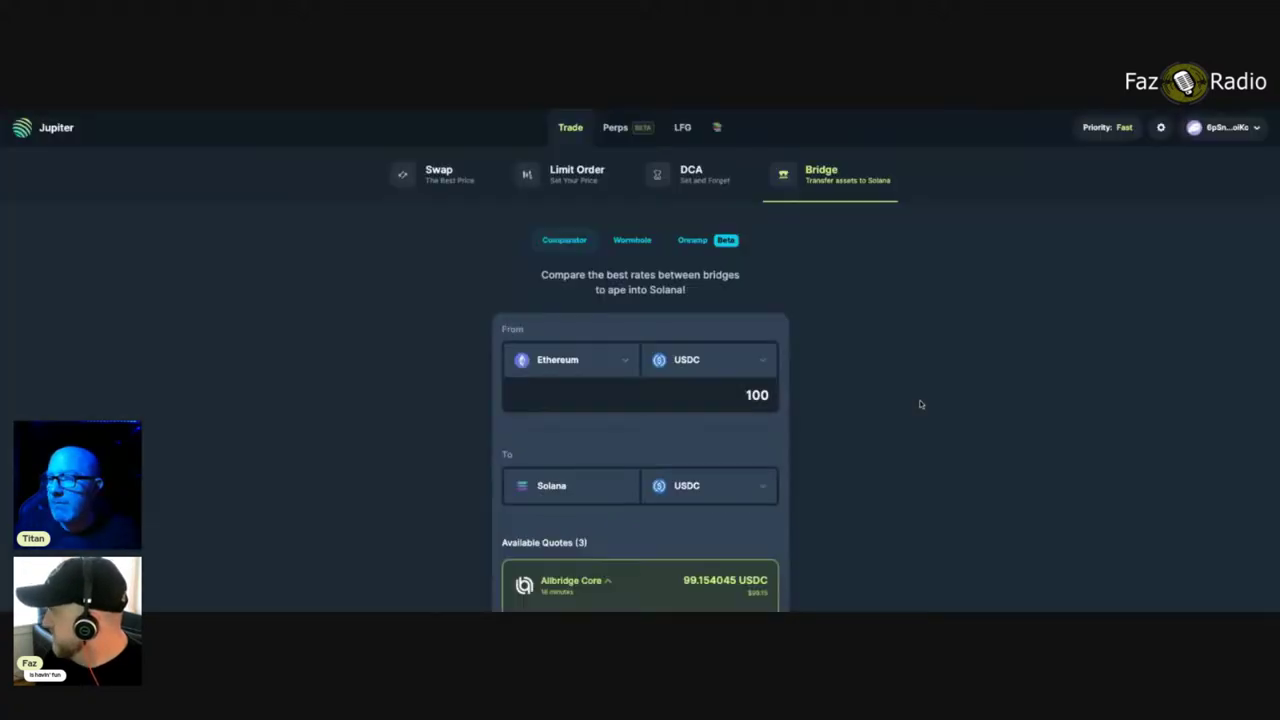
Step: Review the available quotes and highlight Allbridge Core's ETH gas fee
{"action": "scroll", "coordinate": [908, 407], "scroll_direction": "down", "scroll_amount": 2}
{"action": "scroll", "coordinate": [905, 400], "scroll_direction": "down", "scroll_amount": 3}
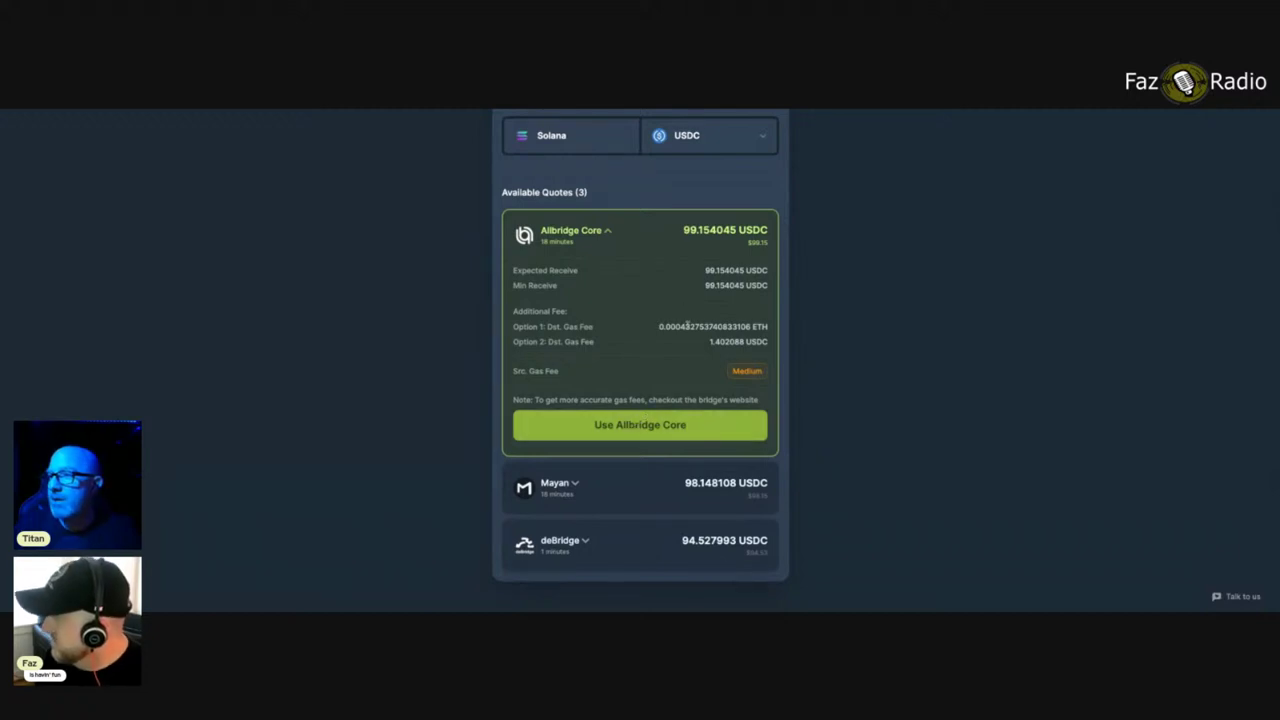
{"action": "left_click_drag", "start_coordinate": [656, 327], "coordinate": [783, 330]}
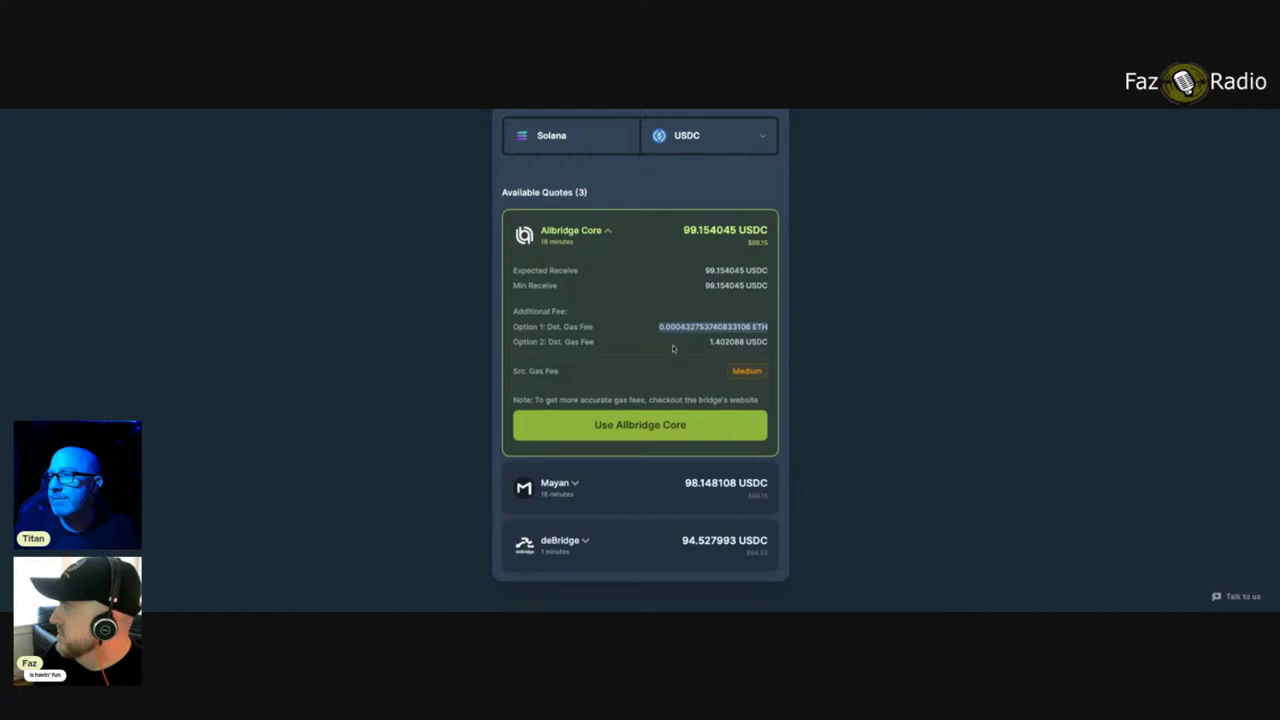
{"action": "scroll", "coordinate": [673, 348], "scroll_direction": "up", "scroll_amount": 5}
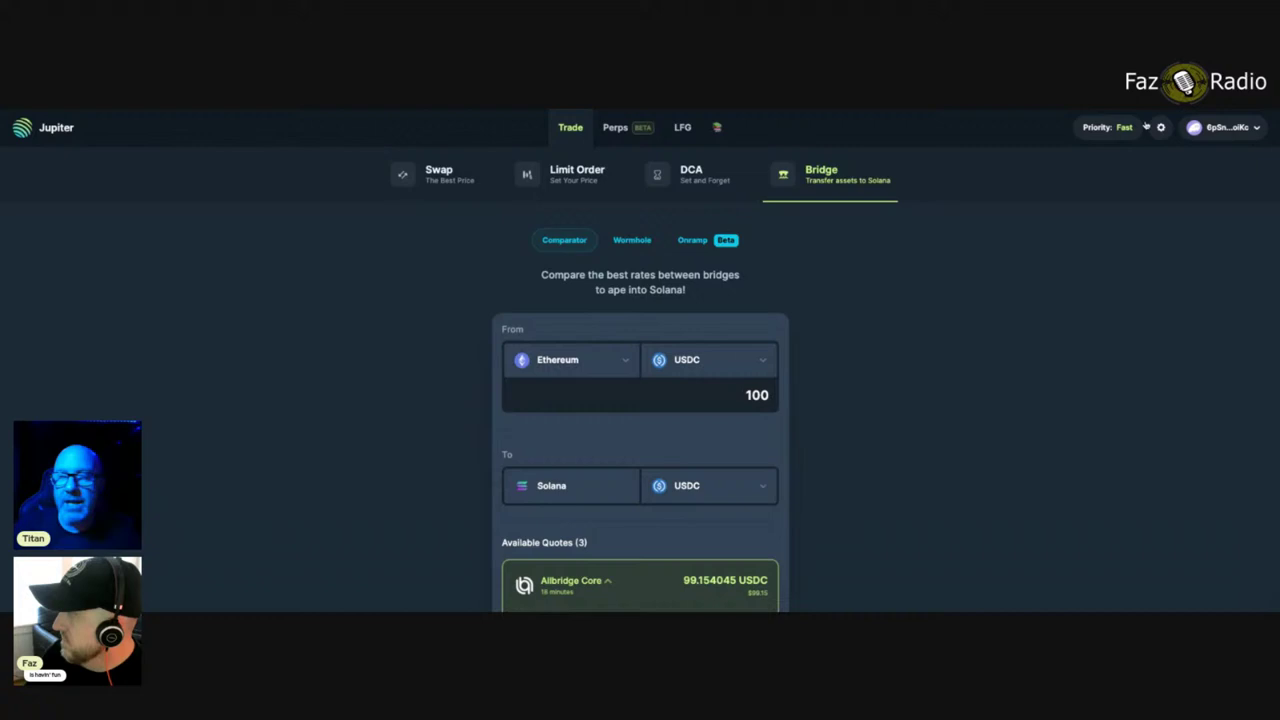
Step: Show the wallet's tokens: ATLAS, SOL and POVT, totalling $1,066.56
{"action": "left_click", "coordinate": [1222, 130]}
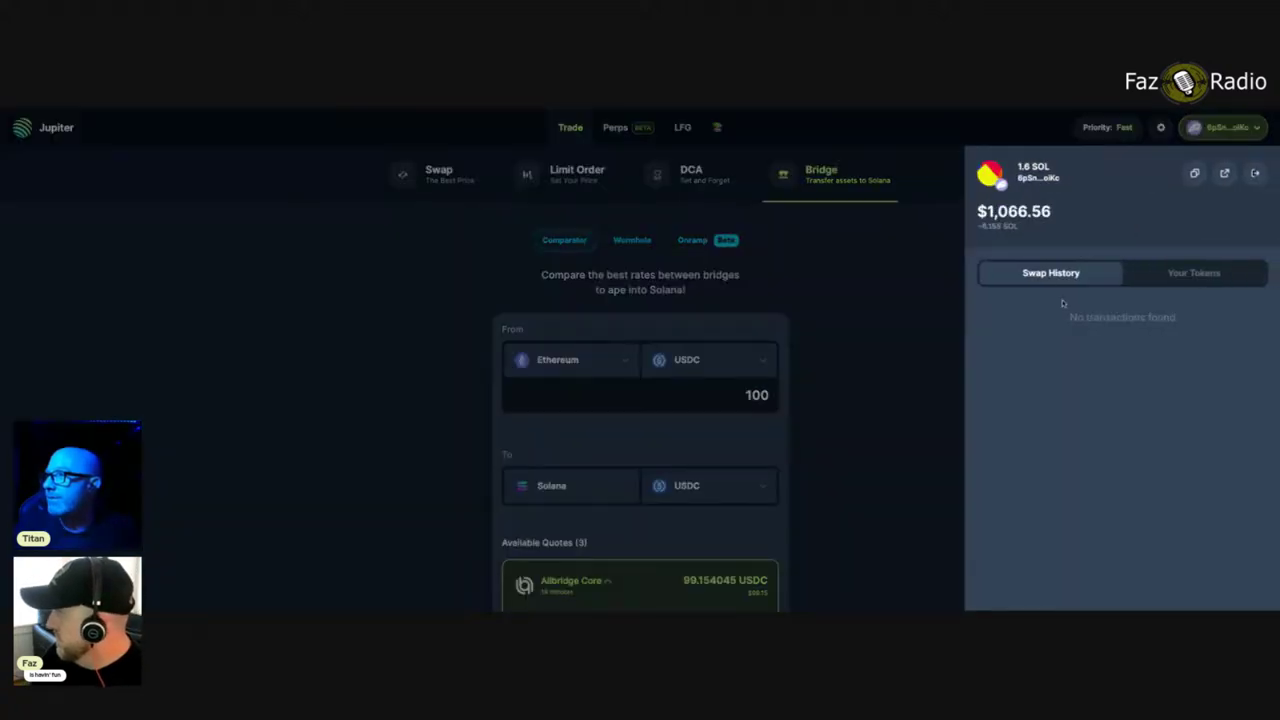
{"action": "left_click", "coordinate": [1183, 281]}
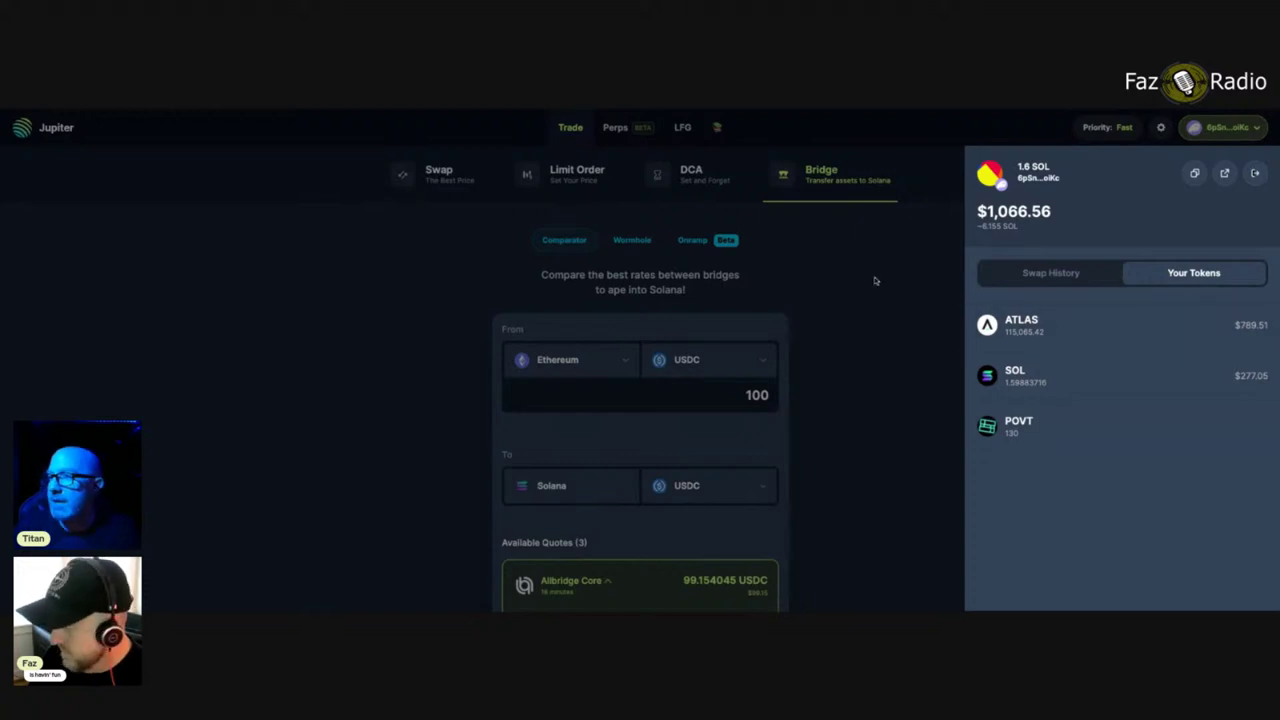
Step: Start a DCA order putting 5 USDC into SOL and view the interval unit options
{"action": "left_click", "coordinate": [837, 277]}
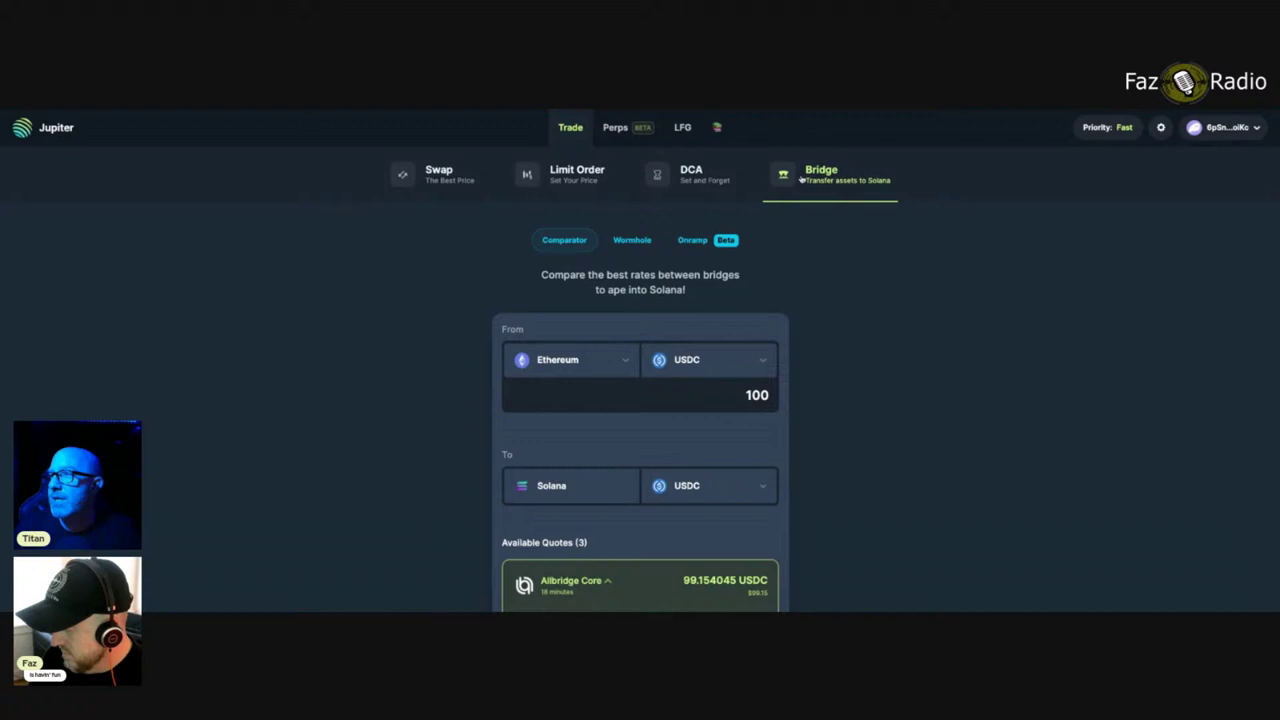
{"action": "left_click", "coordinate": [686, 178]}
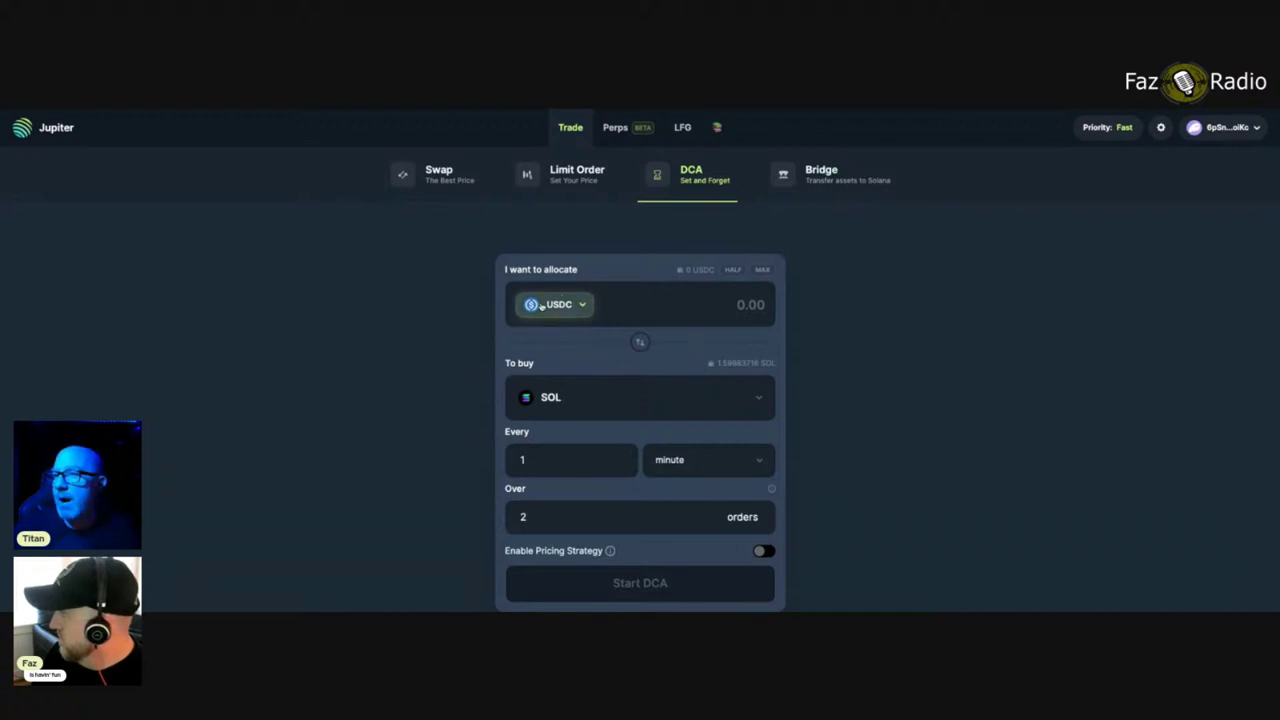
{"action": "left_click", "coordinate": [754, 305]}
{"action": "type", "text": "5"}
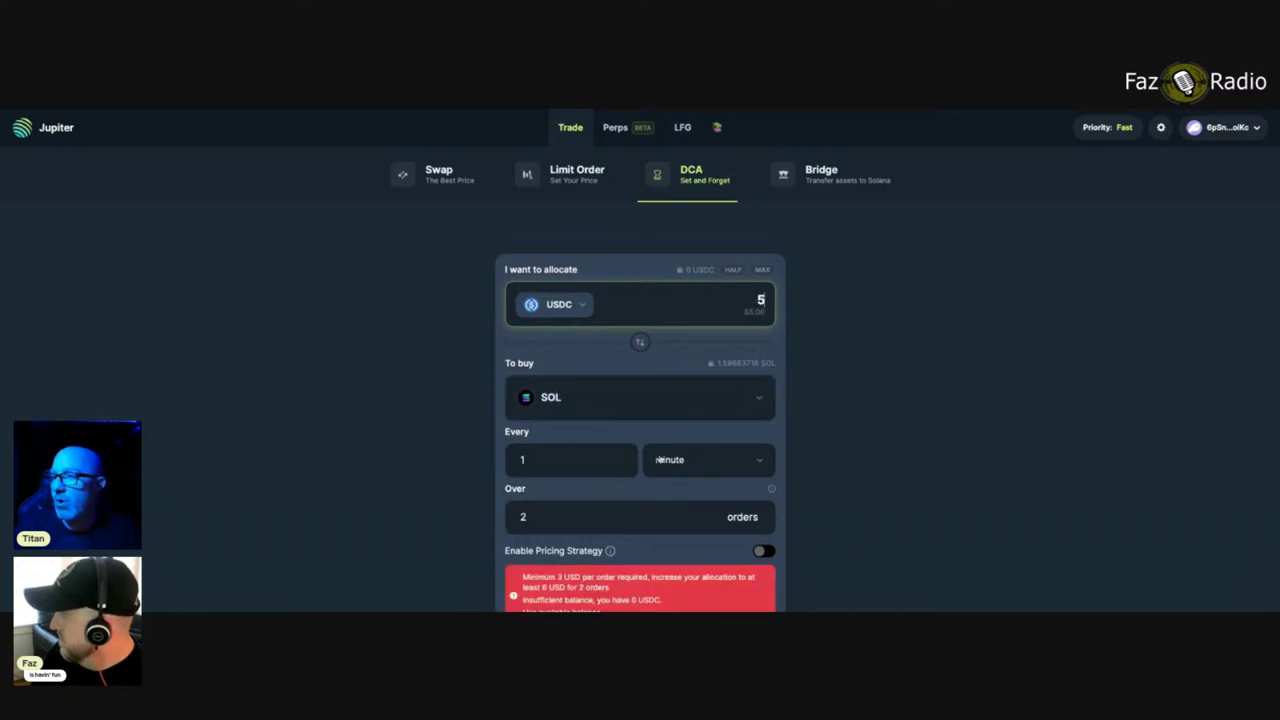
{"action": "scroll", "coordinate": [650, 400], "scroll_direction": "down", "scroll_amount": 2}
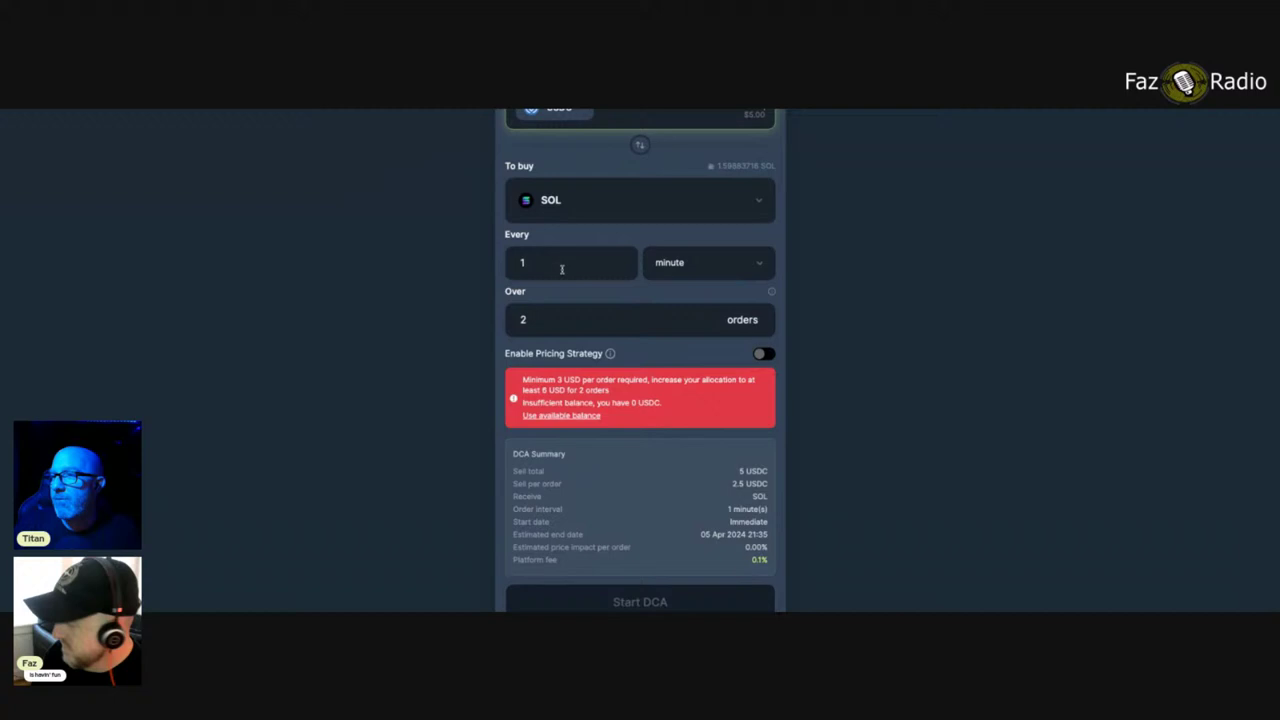
{"action": "left_click", "coordinate": [726, 268]}
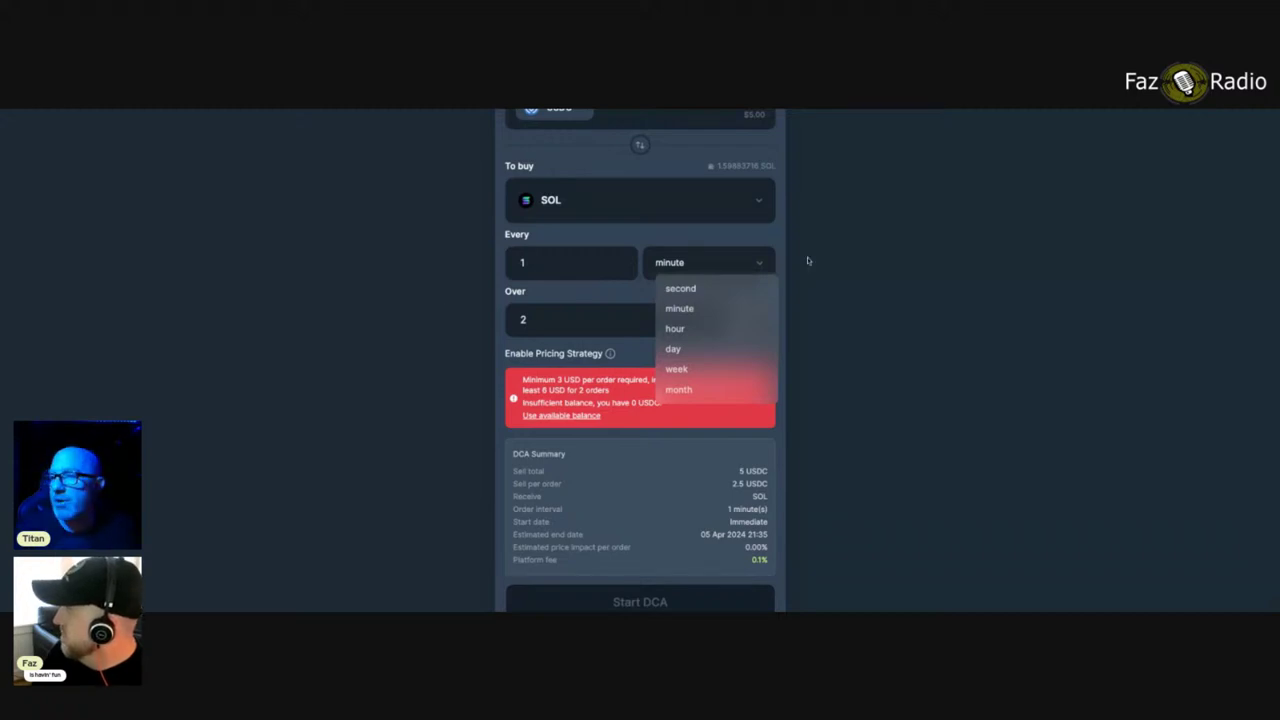
{"action": "scroll", "coordinate": [592, 336], "scroll_direction": "up", "scroll_amount": 3}
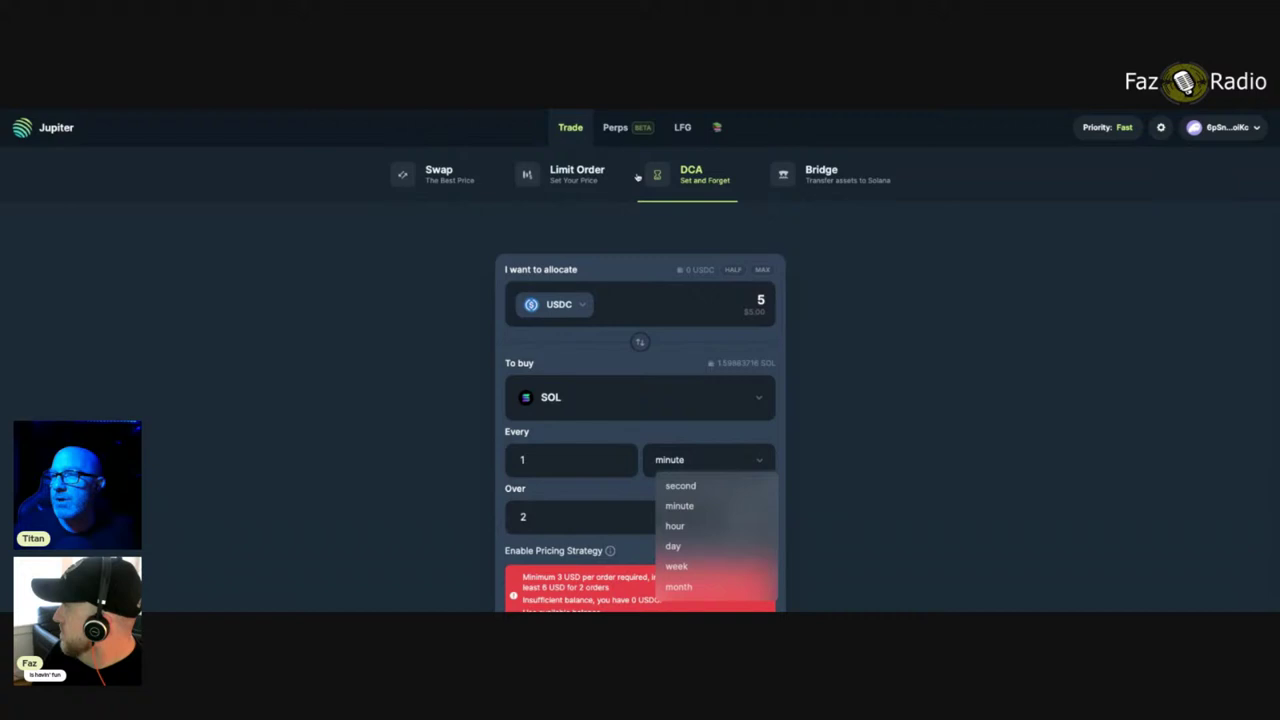
Step: Switch to the Limit Order form for buying SOL with USDC and review it
{"action": "left_click", "coordinate": [567, 176]}
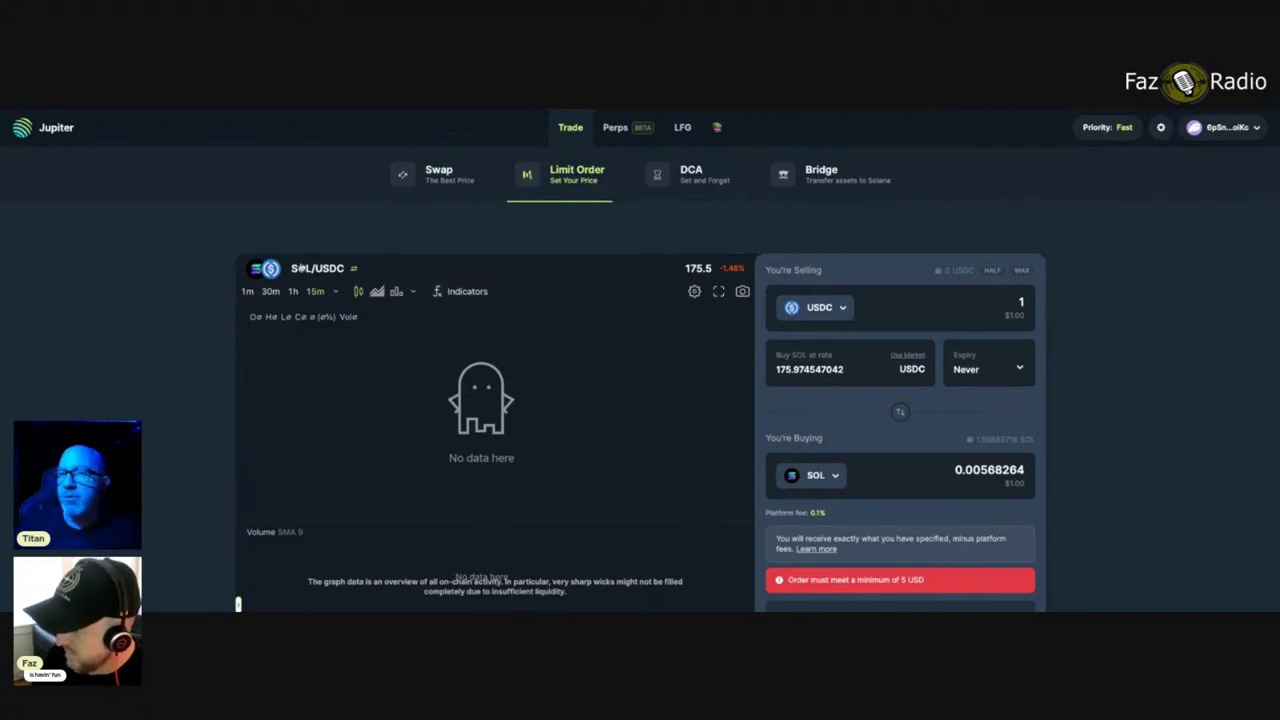
{"action": "scroll", "coordinate": [511, 379], "scroll_direction": "down", "scroll_amount": 1}
{"action": "scroll", "coordinate": [511, 379], "scroll_direction": "down", "scroll_amount": 1}
{"action": "scroll", "coordinate": [511, 379], "scroll_direction": "up", "scroll_amount": 1}
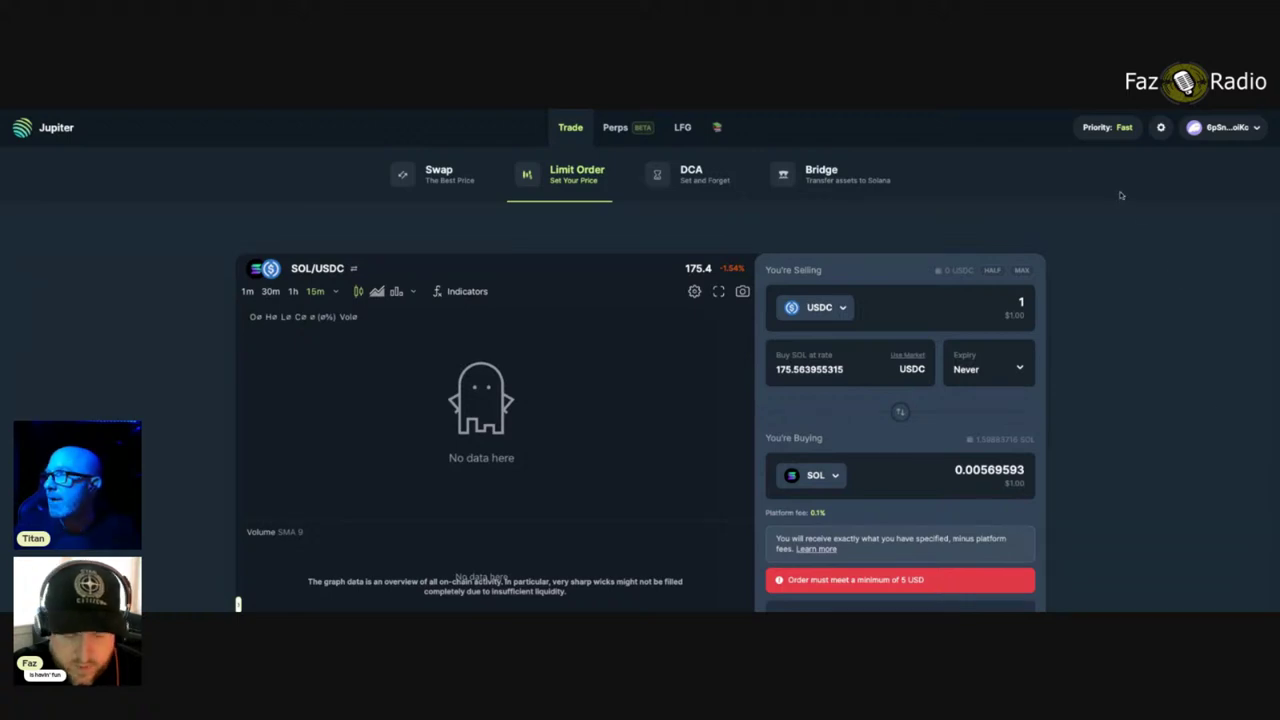
Step: Show the Swap form set to pay USDC for SOL
{"action": "left_click", "coordinate": [440, 174]}
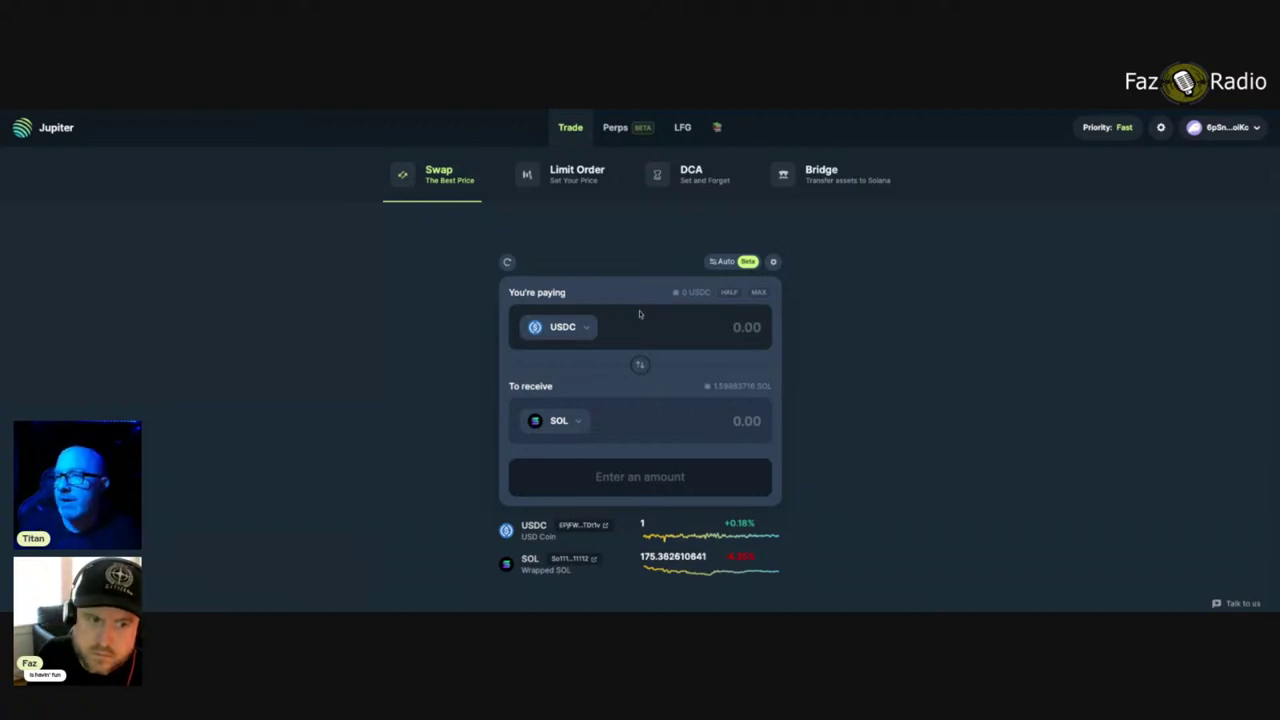
Step: Change the paying token from USDC to SOL
{"action": "left_click", "coordinate": [588, 333]}
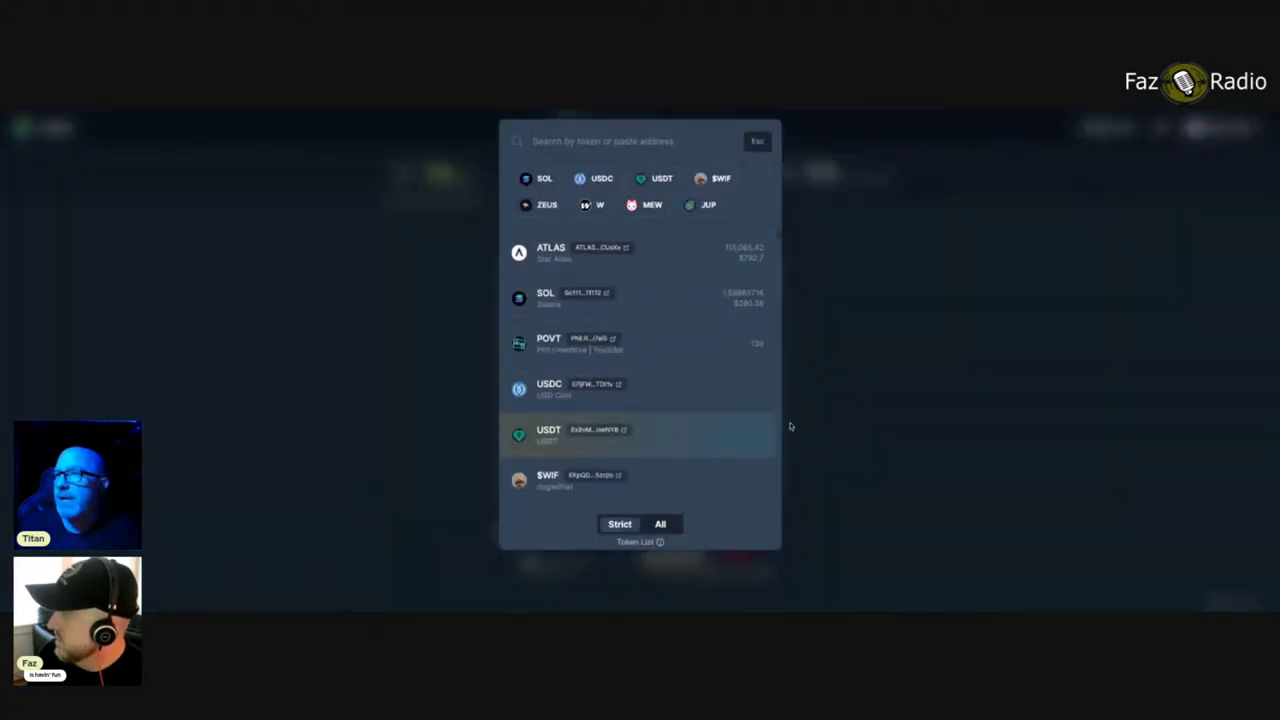
{"action": "left_click", "coordinate": [900, 356]}
{"action": "left_click", "coordinate": [580, 330]}
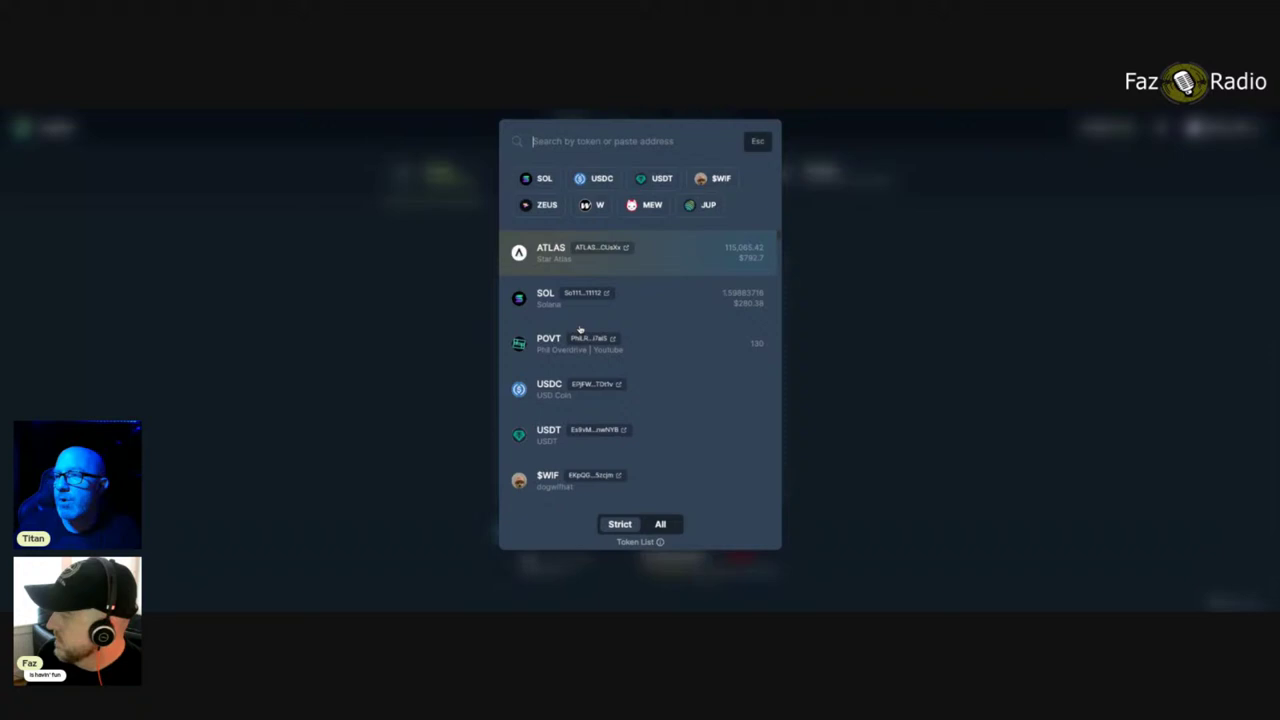
{"action": "left_click", "coordinate": [540, 302]}
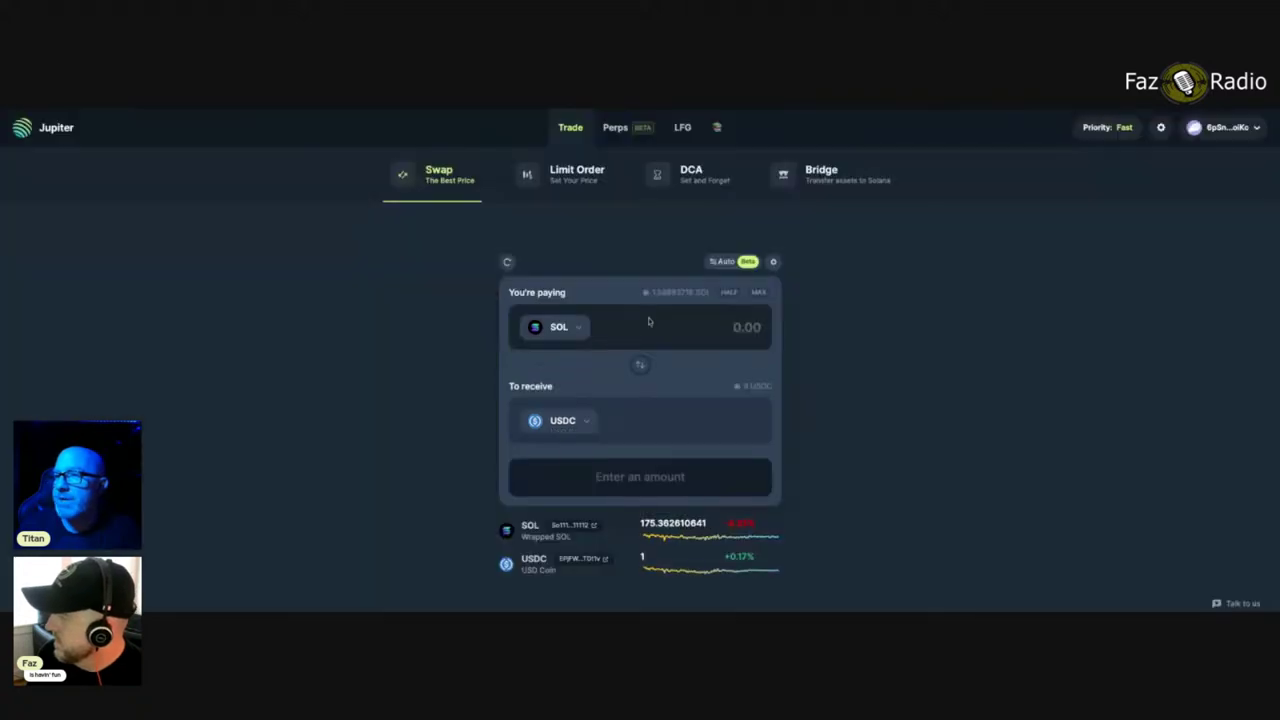
Step: Search 'sta' in the receive list and pick ATLAS (Star Atlas)
{"action": "left_click", "coordinate": [576, 421]}
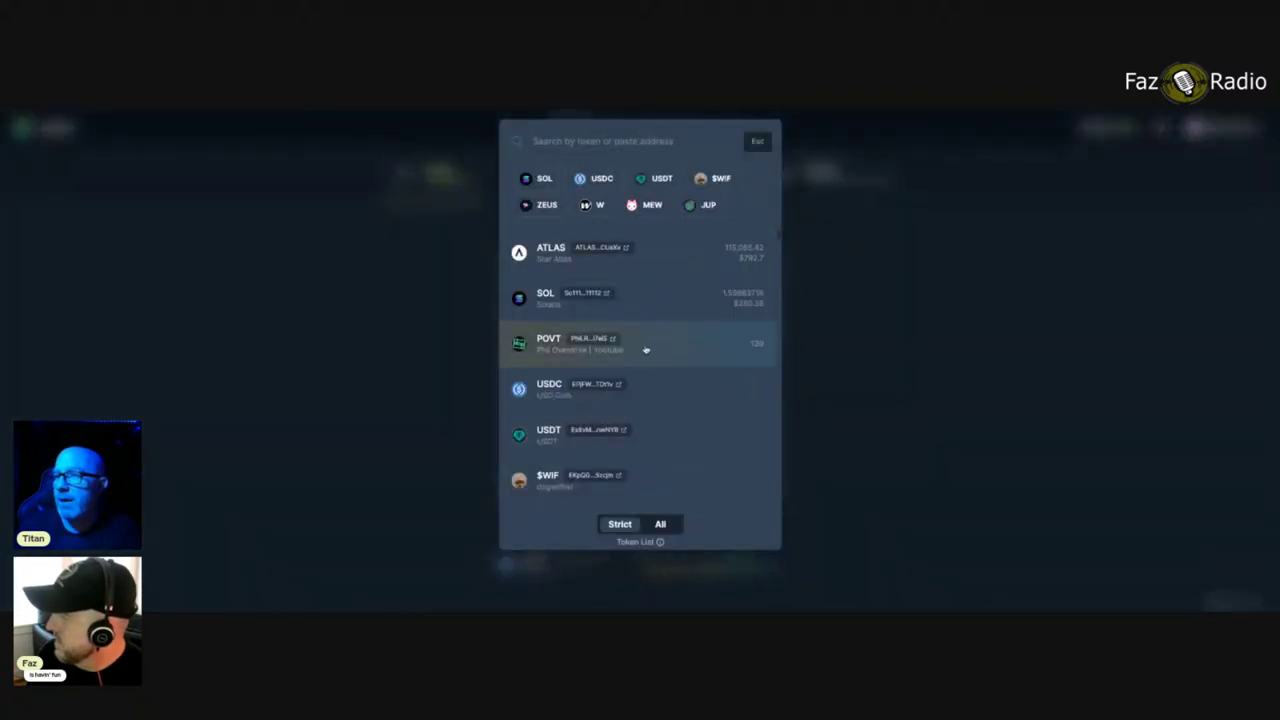
{"action": "scroll", "coordinate": [646, 352], "scroll_direction": "down", "scroll_amount": 5}
{"action": "scroll", "coordinate": [646, 352], "scroll_direction": "up", "scroll_amount": 5}
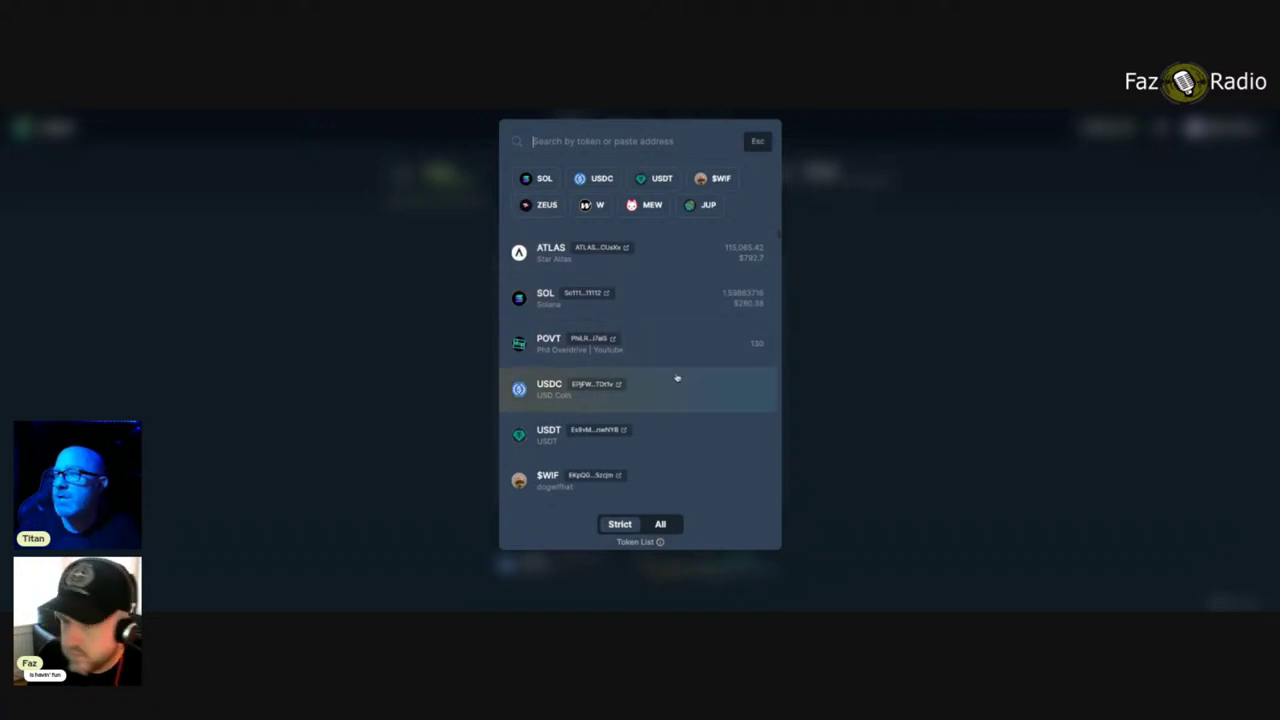
{"action": "scroll", "coordinate": [630, 354], "scroll_direction": "down", "scroll_amount": 3}
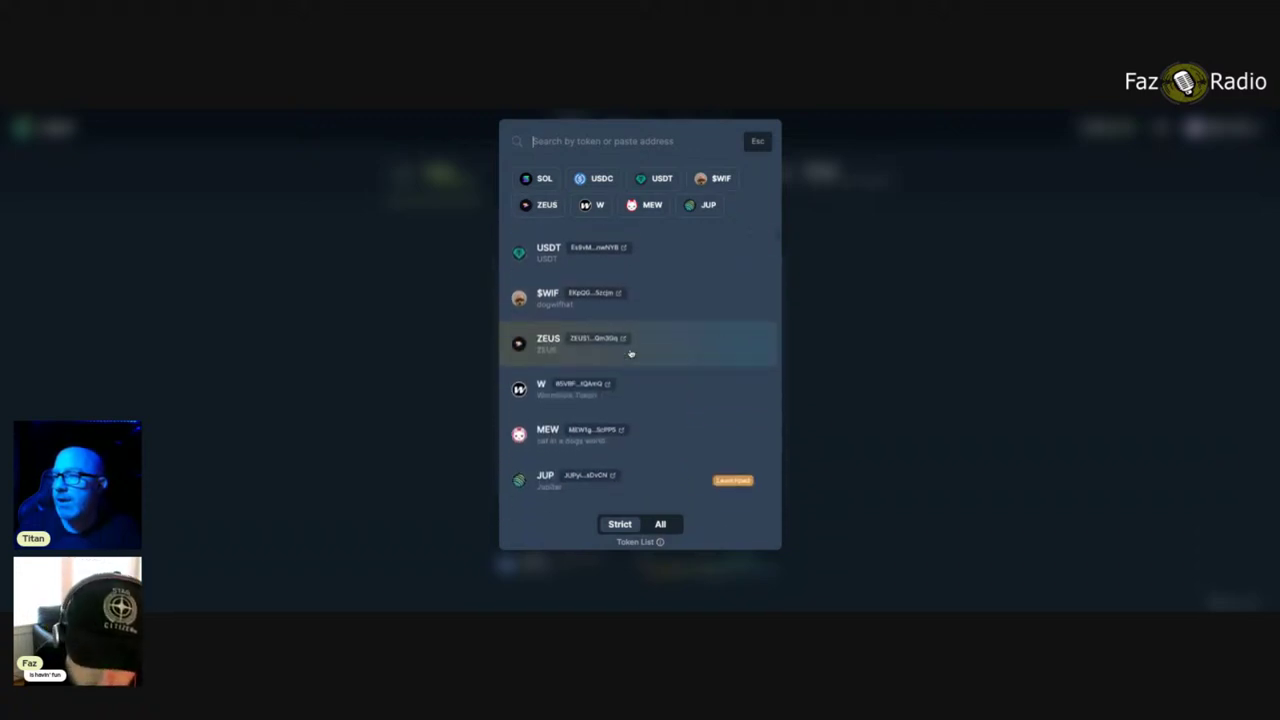
{"action": "scroll", "coordinate": [631, 353], "scroll_direction": "down", "scroll_amount": 2}
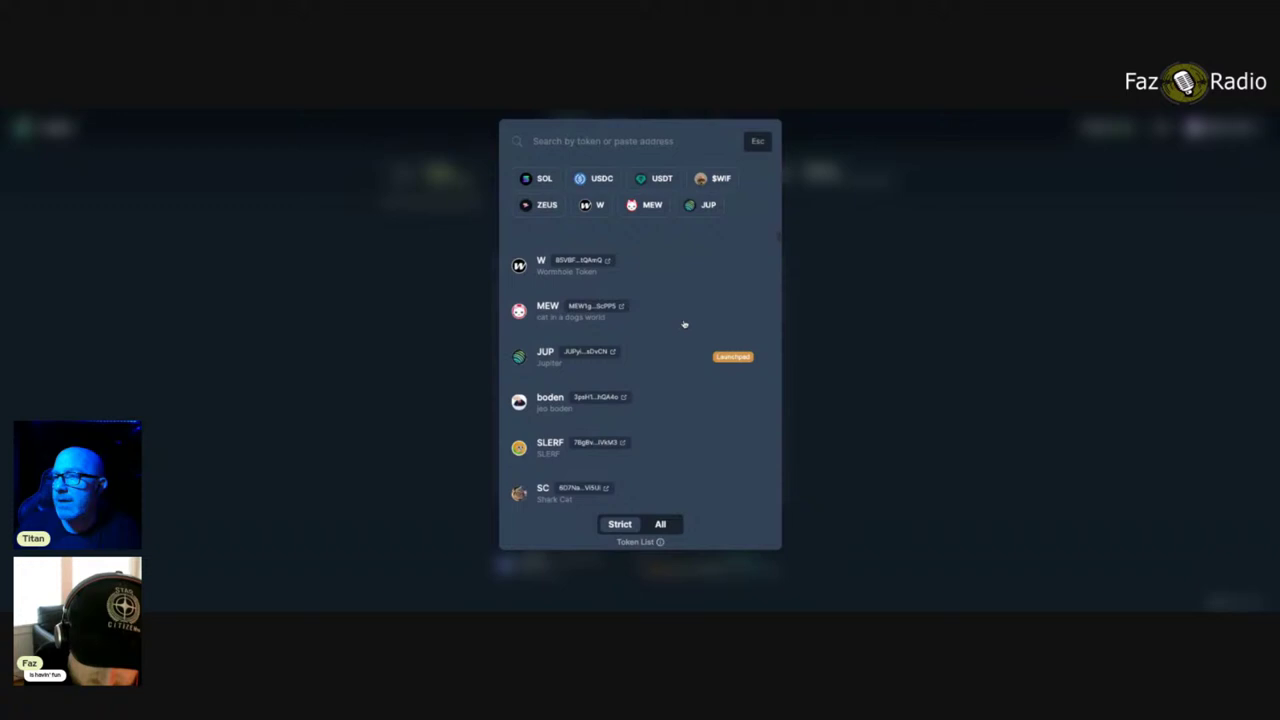
{"action": "scroll", "coordinate": [685, 324], "scroll_direction": "down", "scroll_amount": 2}
{"action": "scroll", "coordinate": [685, 324], "scroll_direction": "down", "scroll_amount": 3}
{"action": "scroll", "coordinate": [685, 324], "scroll_direction": "up", "scroll_amount": 8}
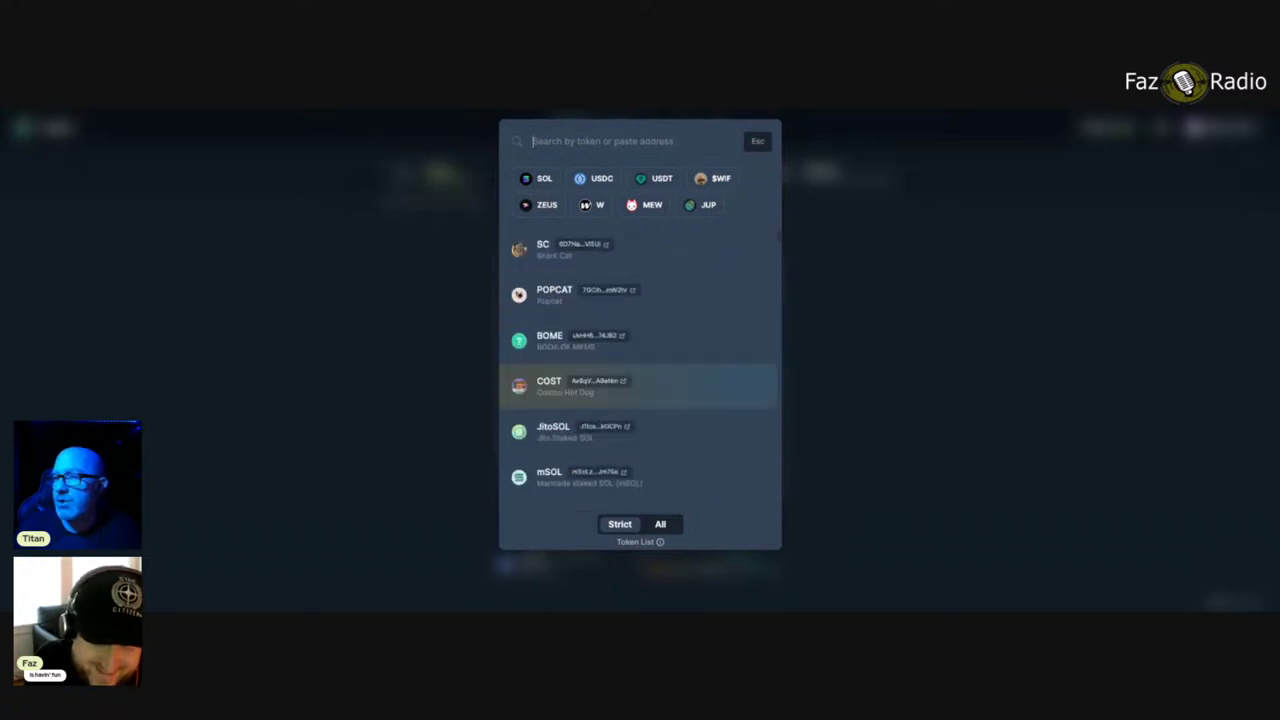
{"action": "left_click", "coordinate": [576, 141]}
{"action": "type", "text": "sta"}
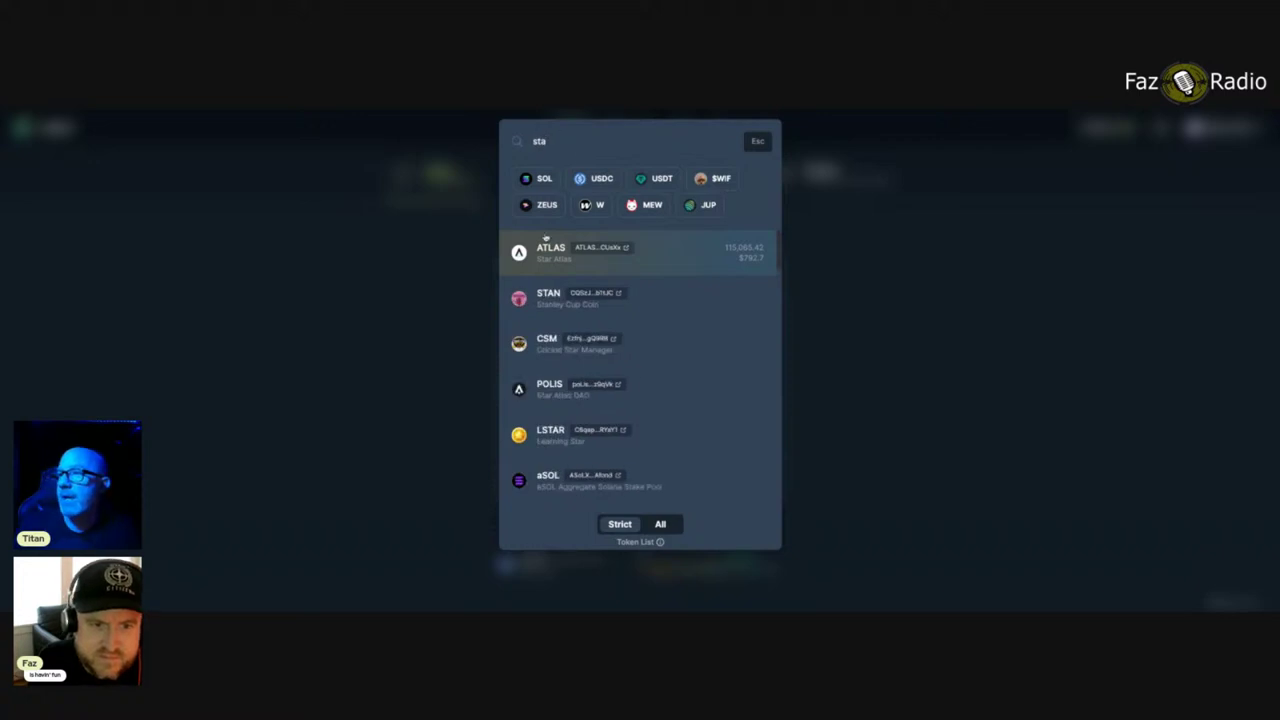
{"action": "left_click", "coordinate": [552, 256]}
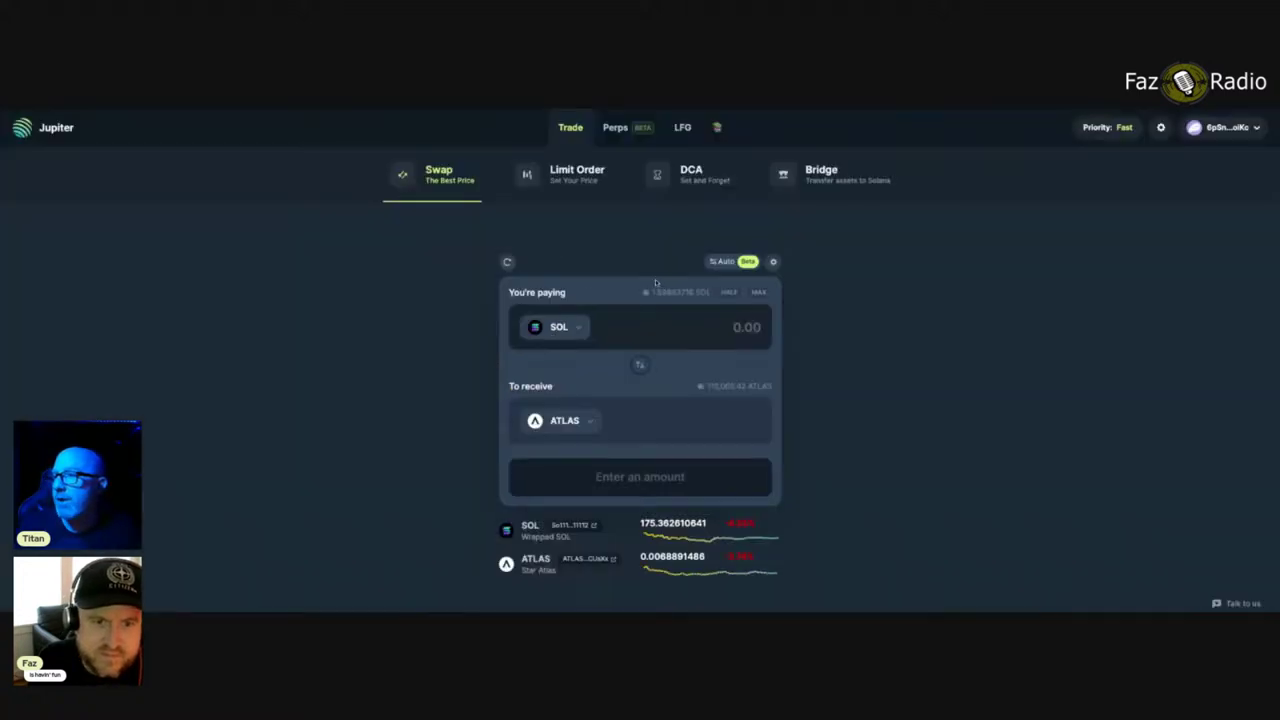
Step: Pay 0.4 SOL and view the Orca–Raydium route yielding about 10,442 ATLAS
{"action": "left_click", "coordinate": [735, 336]}
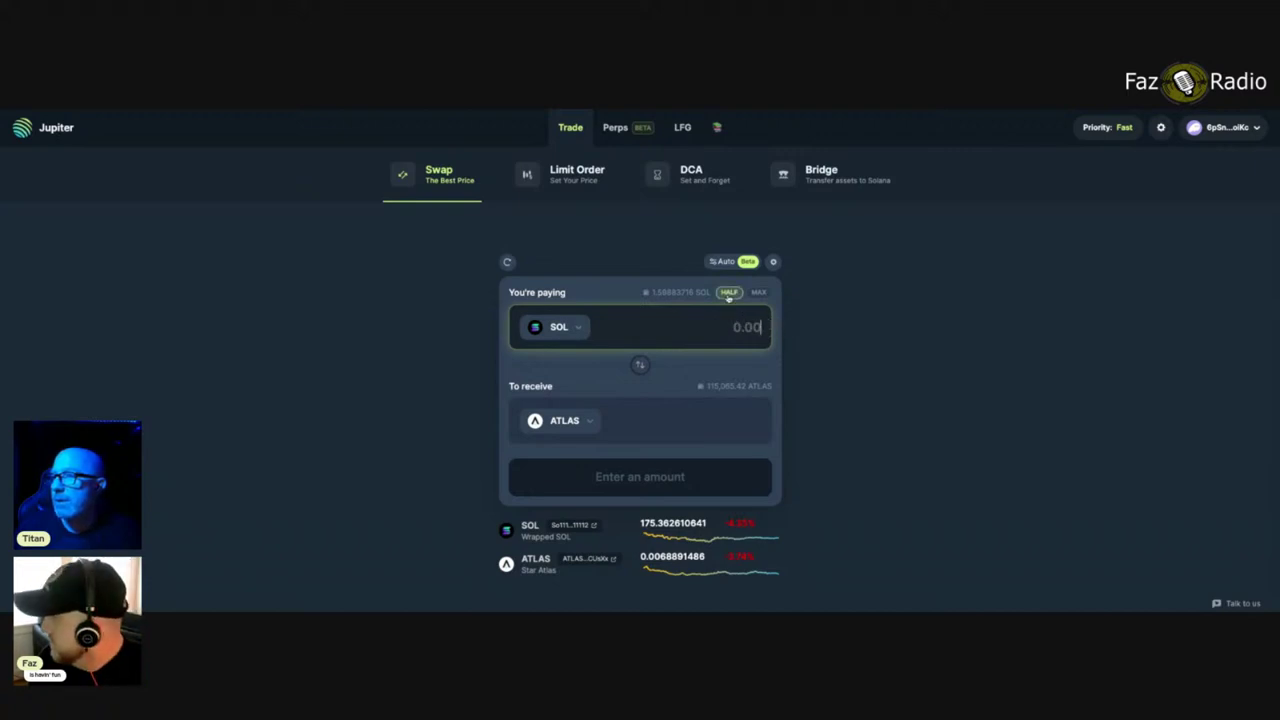
{"action": "left_click", "coordinate": [729, 293]}
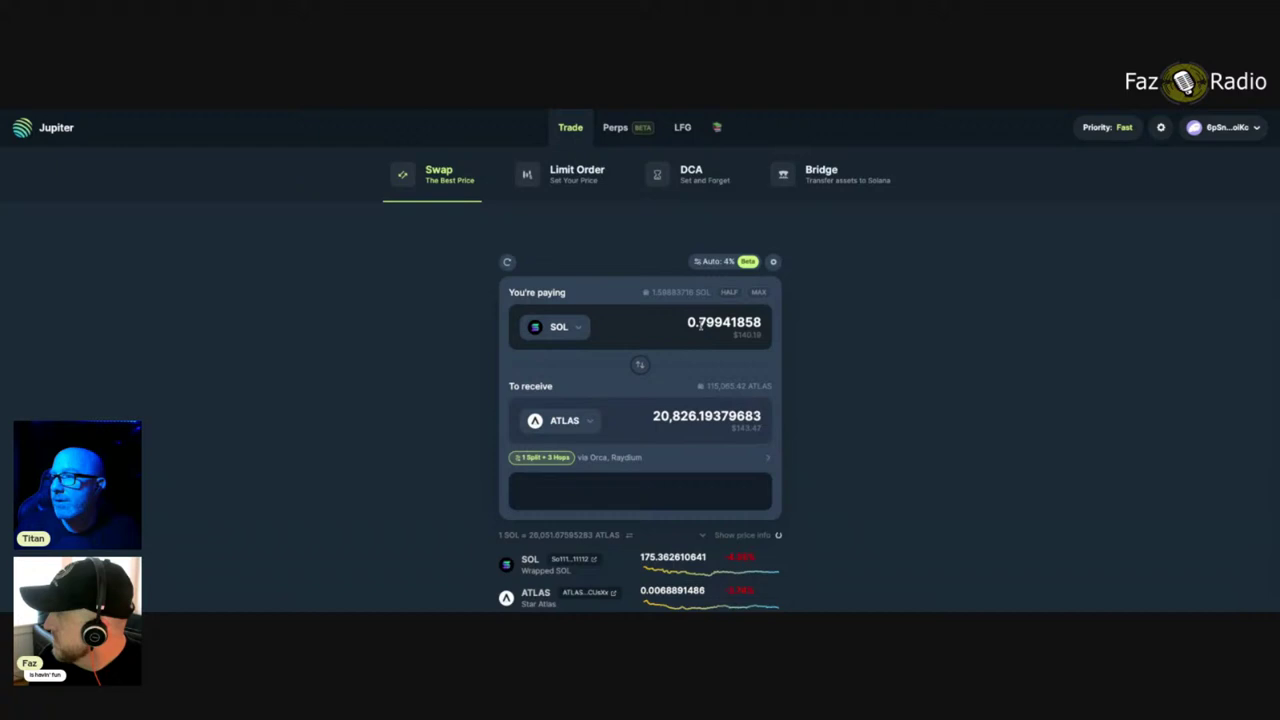
{"action": "left_click_drag", "start_coordinate": [682, 322], "coordinate": [786, 331]}
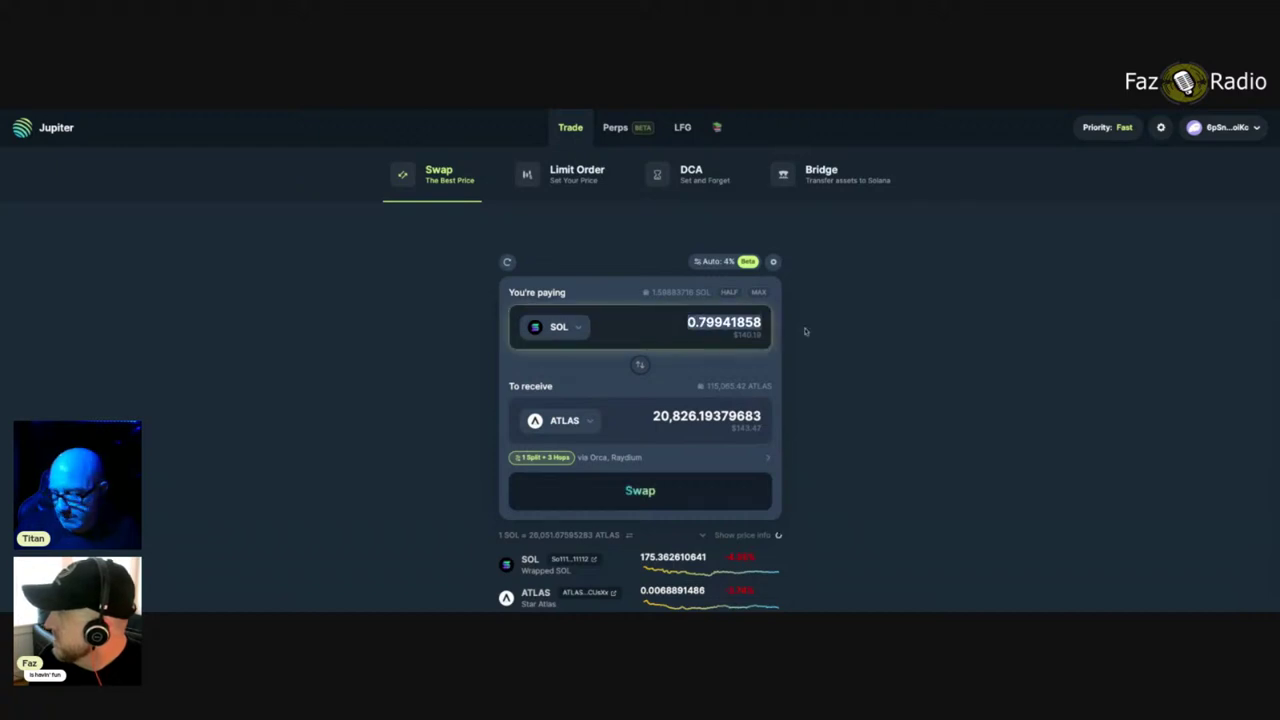
{"action": "type", "text": "0.4"}
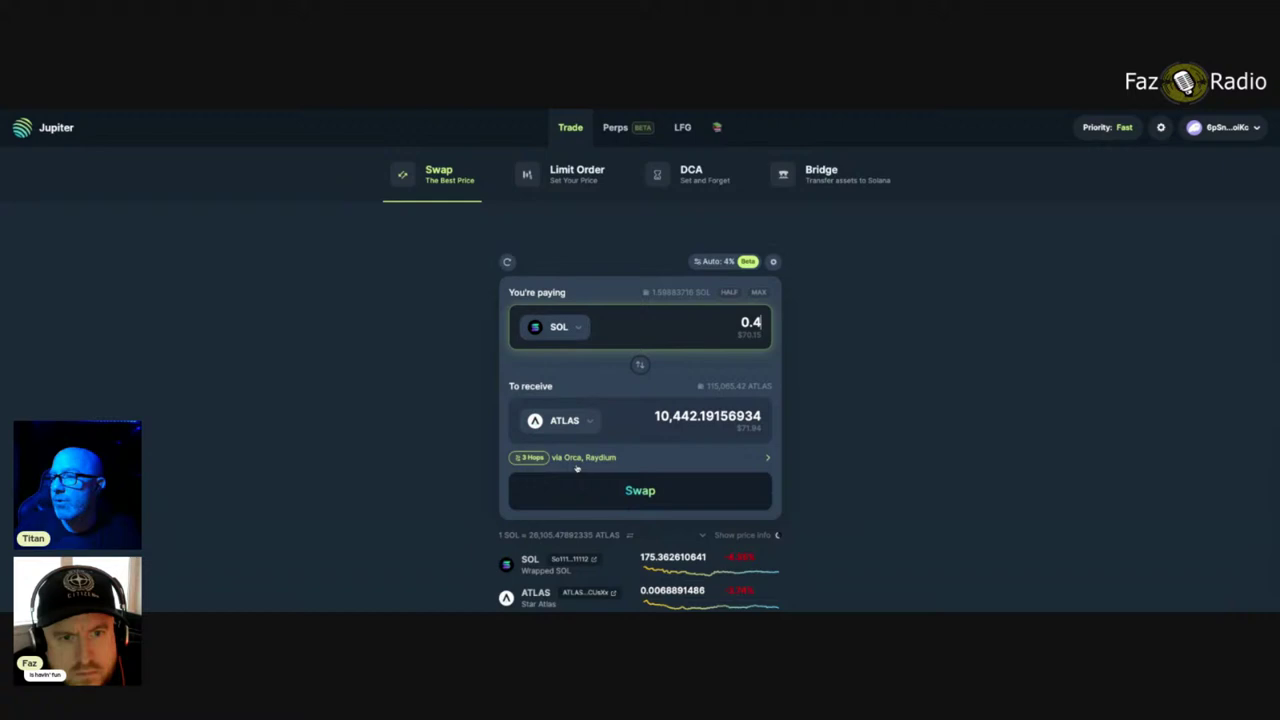
{"action": "left_click", "coordinate": [768, 459]}
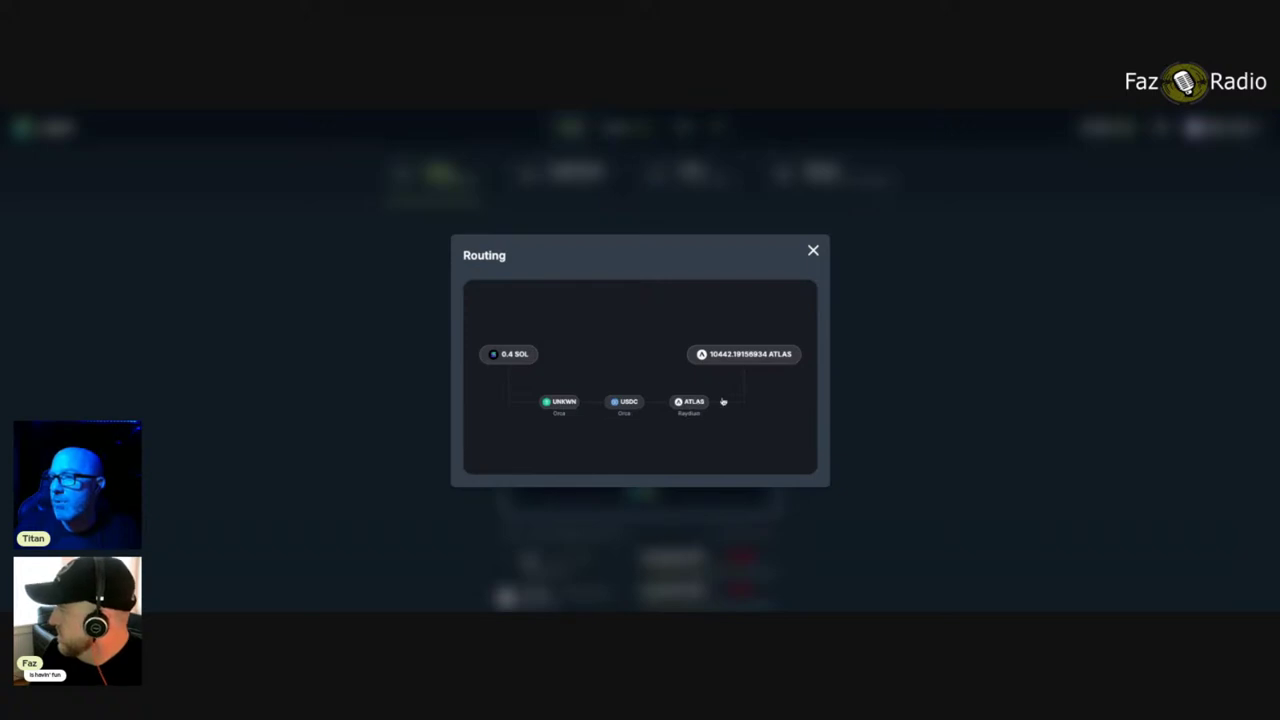
Step: Close the routing diagram for the 0.4 SOL to ATLAS route via UNKWN and USDC
{"action": "left_click", "coordinate": [814, 252]}
Step: Submit the 0.4 SOL to ATLAS swap and wait for processing to finish
{"action": "left_click", "coordinate": [636, 492]}
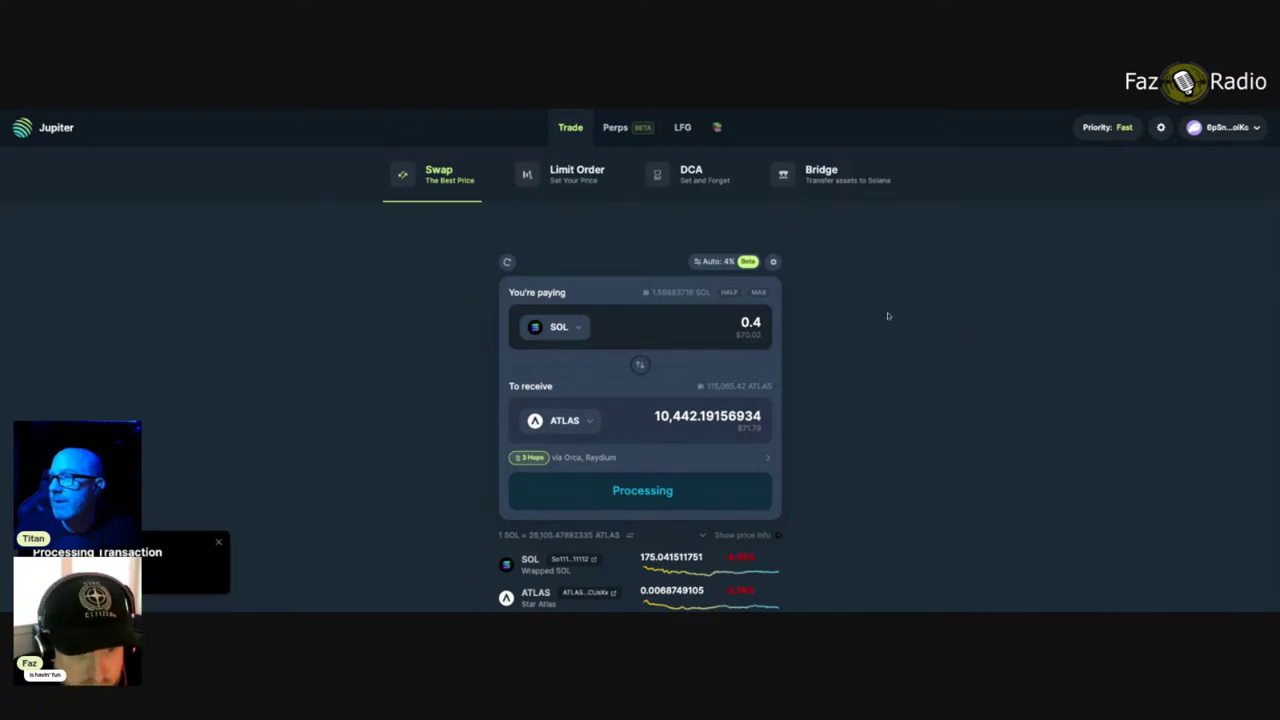
{"action": "scroll", "coordinate": [864, 289], "scroll_direction": "down", "scroll_amount": 1}
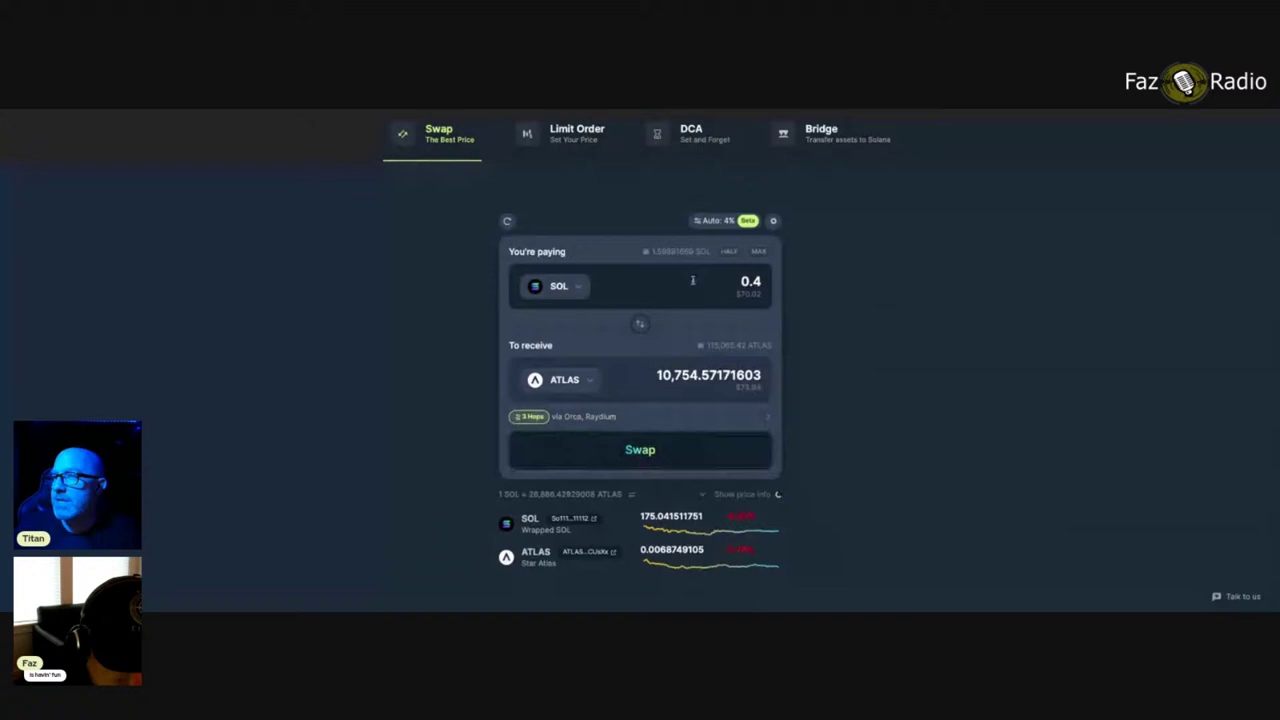
Step: Change the slippage tolerance from Auto to 1% and save the setting
{"action": "left_click", "coordinate": [721, 221]}
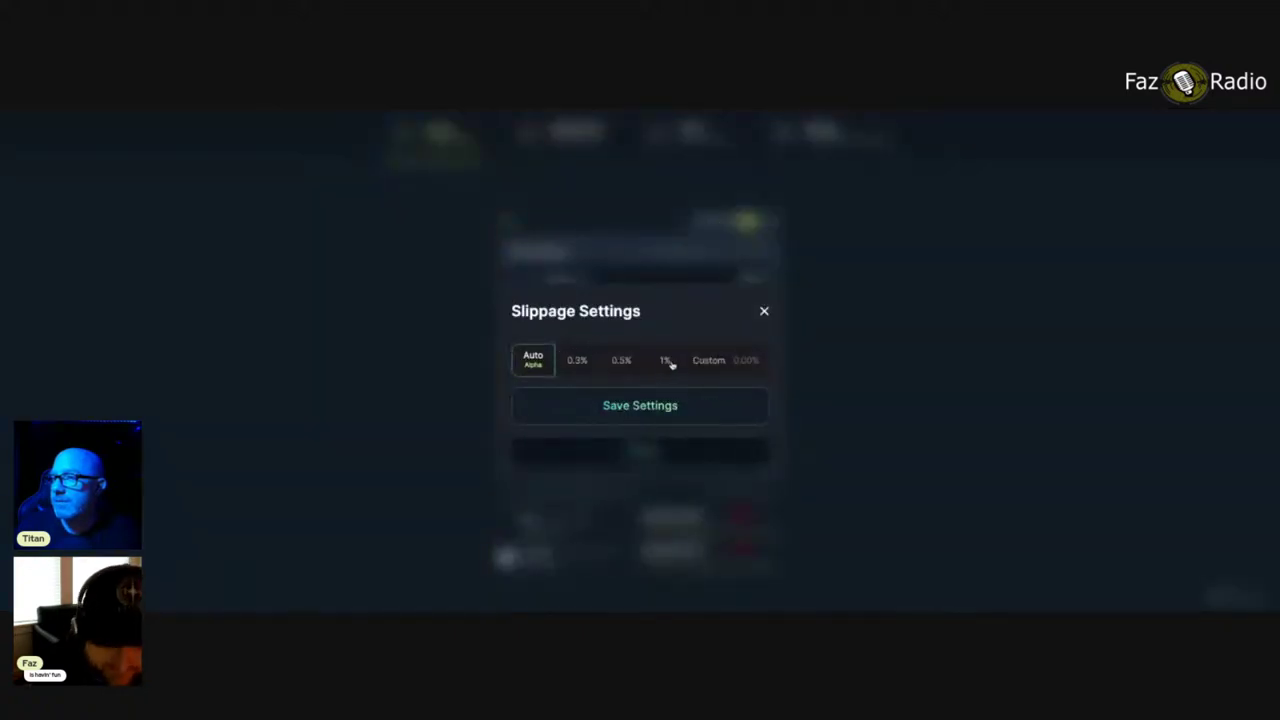
{"action": "left_click", "coordinate": [619, 361]}
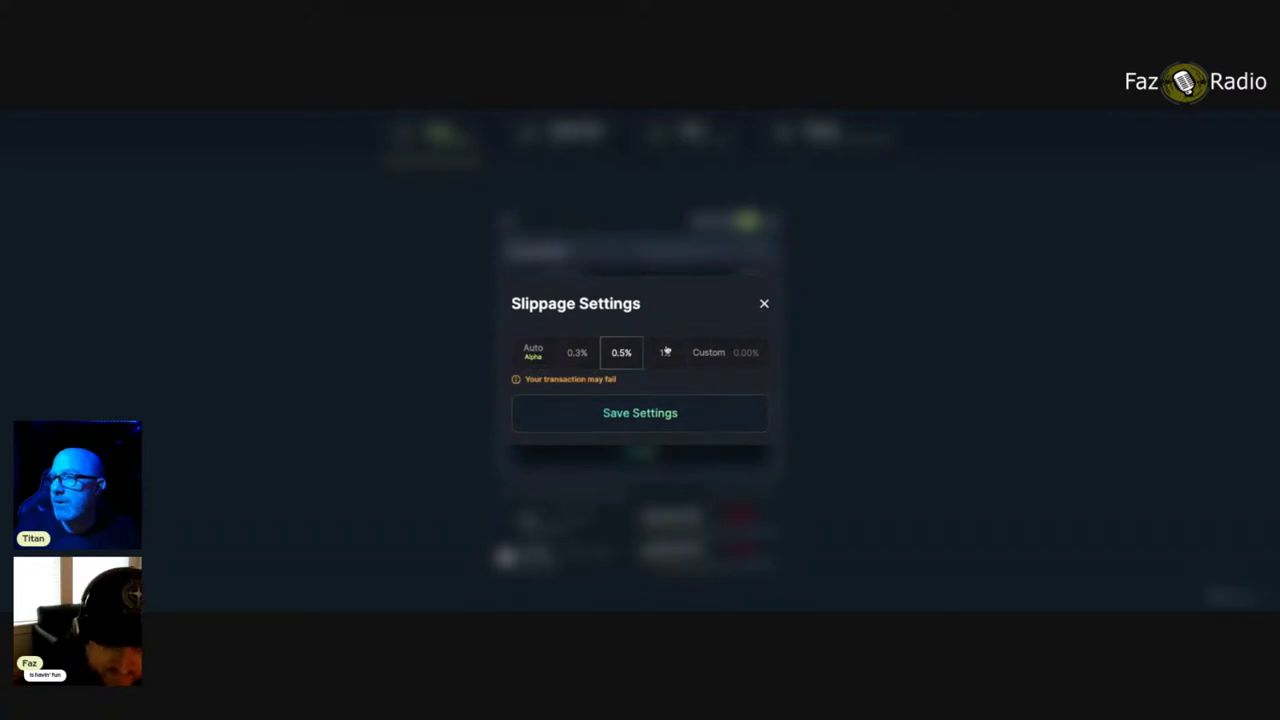
{"action": "left_click", "coordinate": [665, 352]}
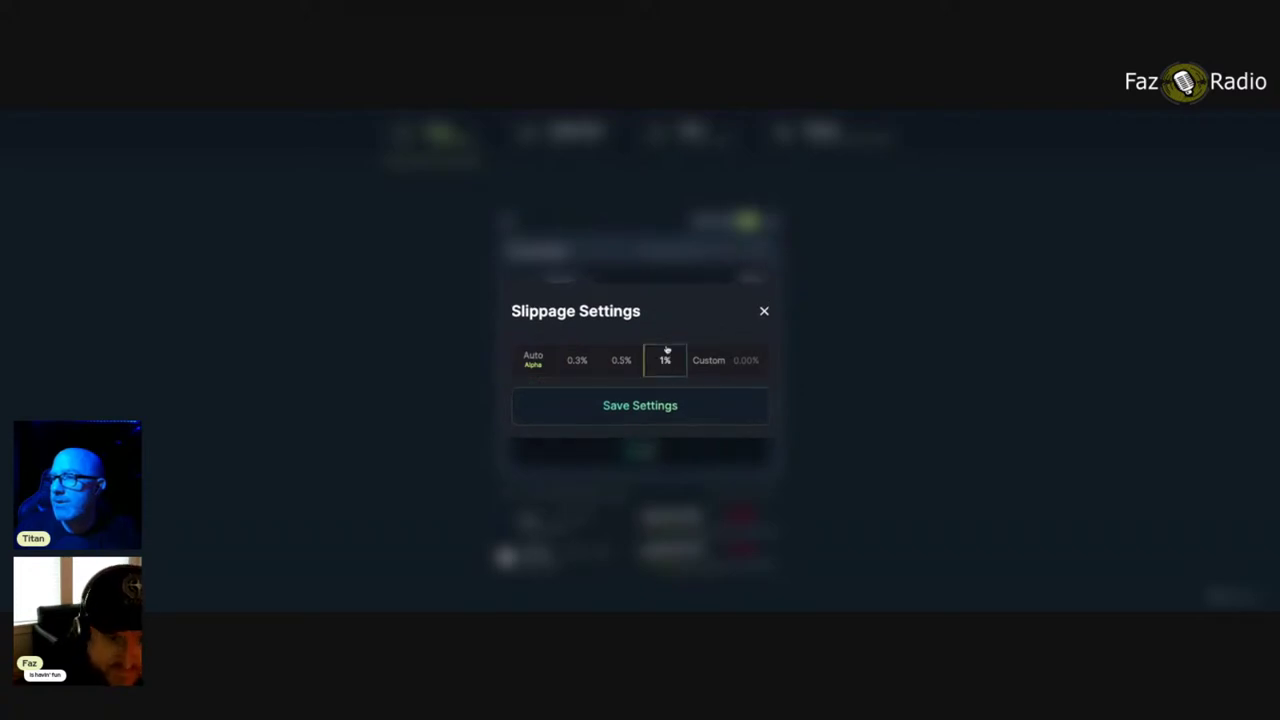
{"action": "left_click", "coordinate": [652, 412]}
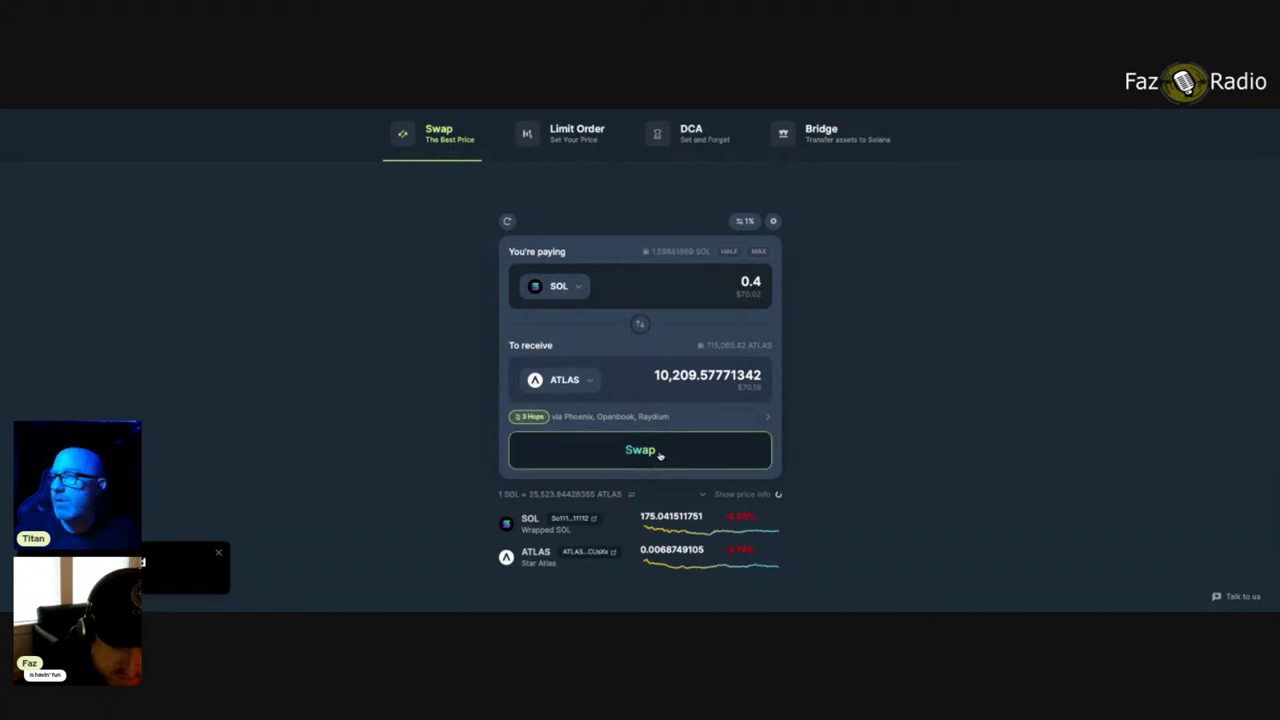
Step: Resubmit the 0.4 SOL to ATLAS swap at 1% slippage and wait for completion
{"action": "left_click", "coordinate": [660, 455]}
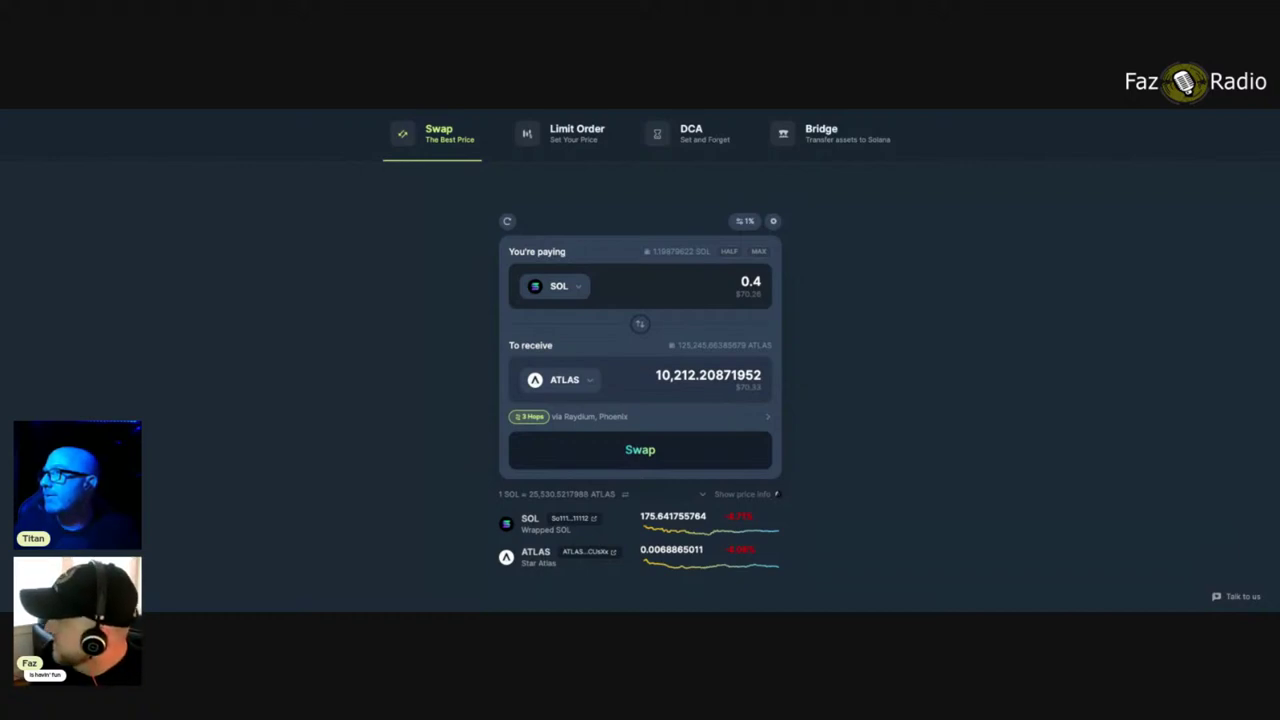
{"action": "scroll", "coordinate": [640, 360], "scroll_direction": "up", "scroll_amount": 1}
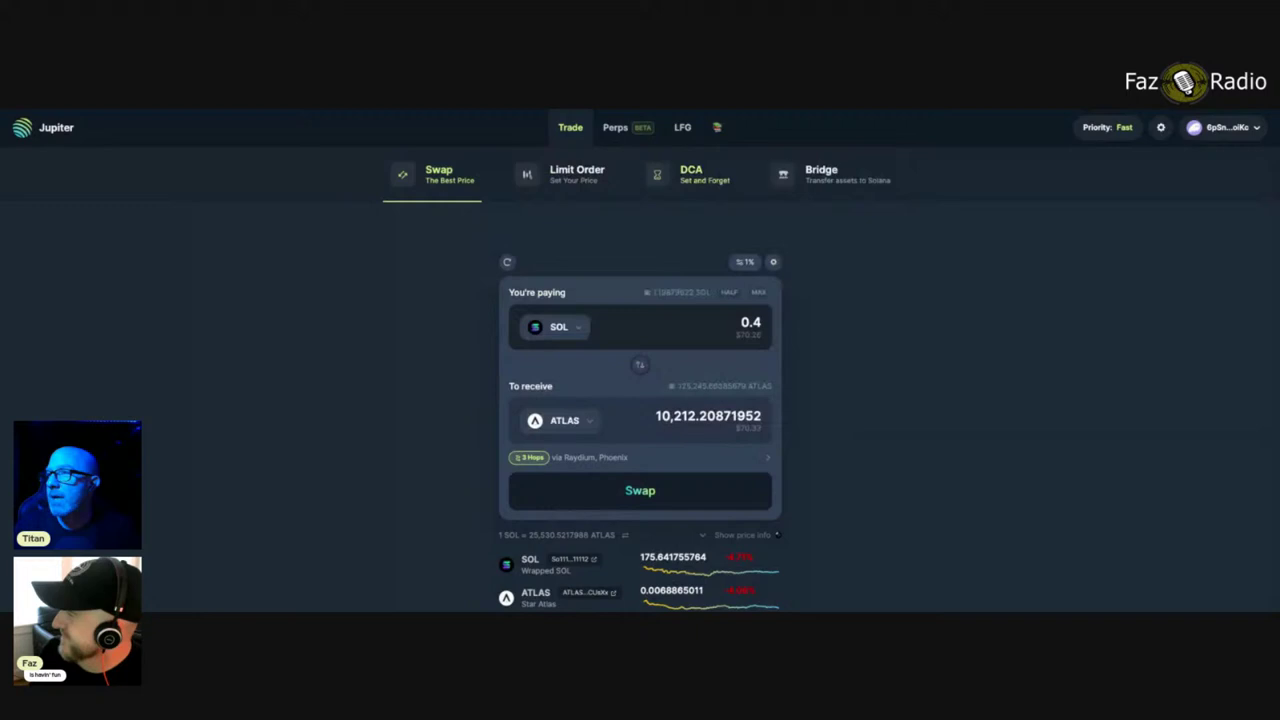
Step: Switch to the Limit Order form selling 1 SOL for 25,402.31506076 ATLAS
{"action": "left_click", "coordinate": [577, 174]}
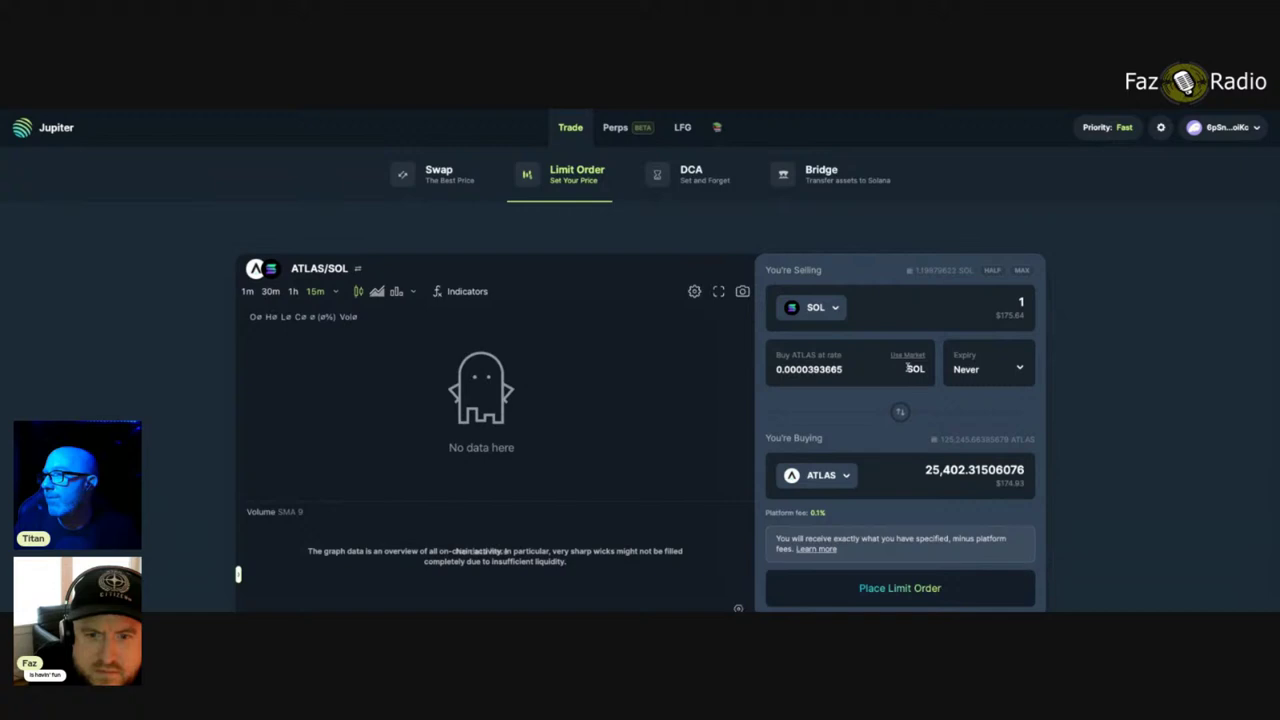
{"action": "scroll", "coordinate": [940, 352], "scroll_direction": "down", "scroll_amount": 1}
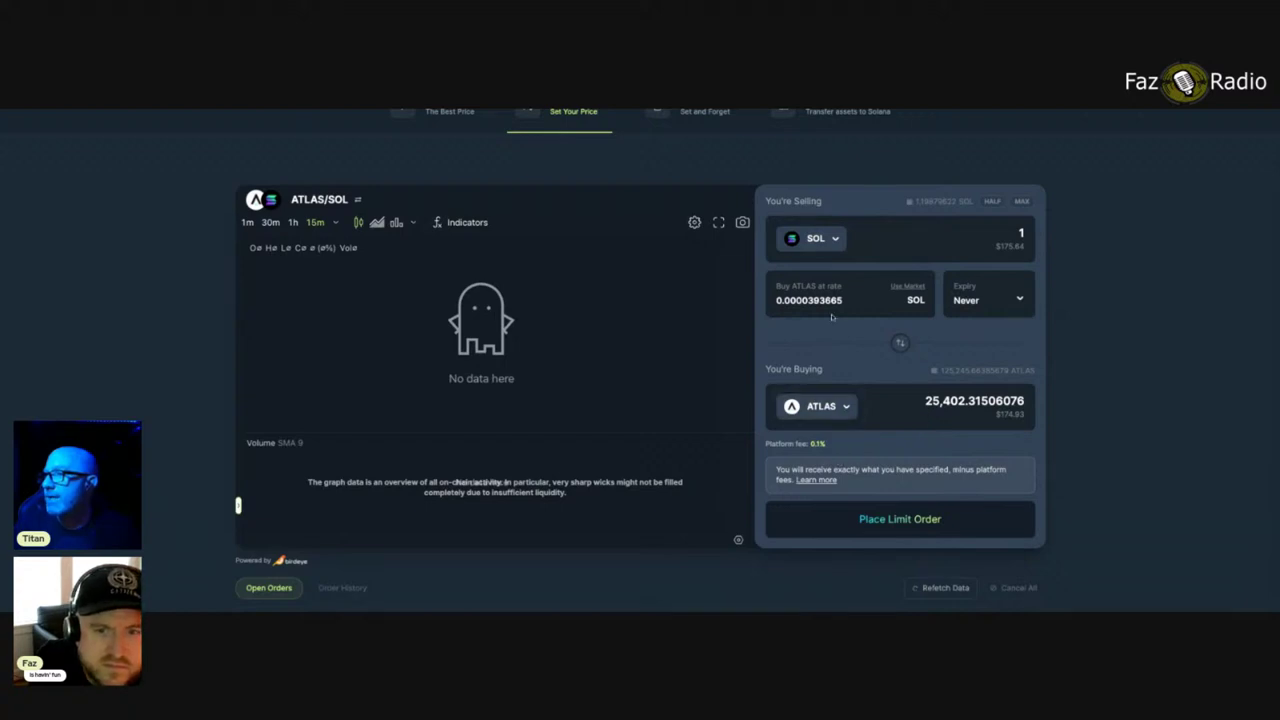
Step: Flip the limit order to sell 1 ATLAS at rate 0.0000389595 SOL, keeping expiry Never
{"action": "left_click", "coordinate": [901, 342]}
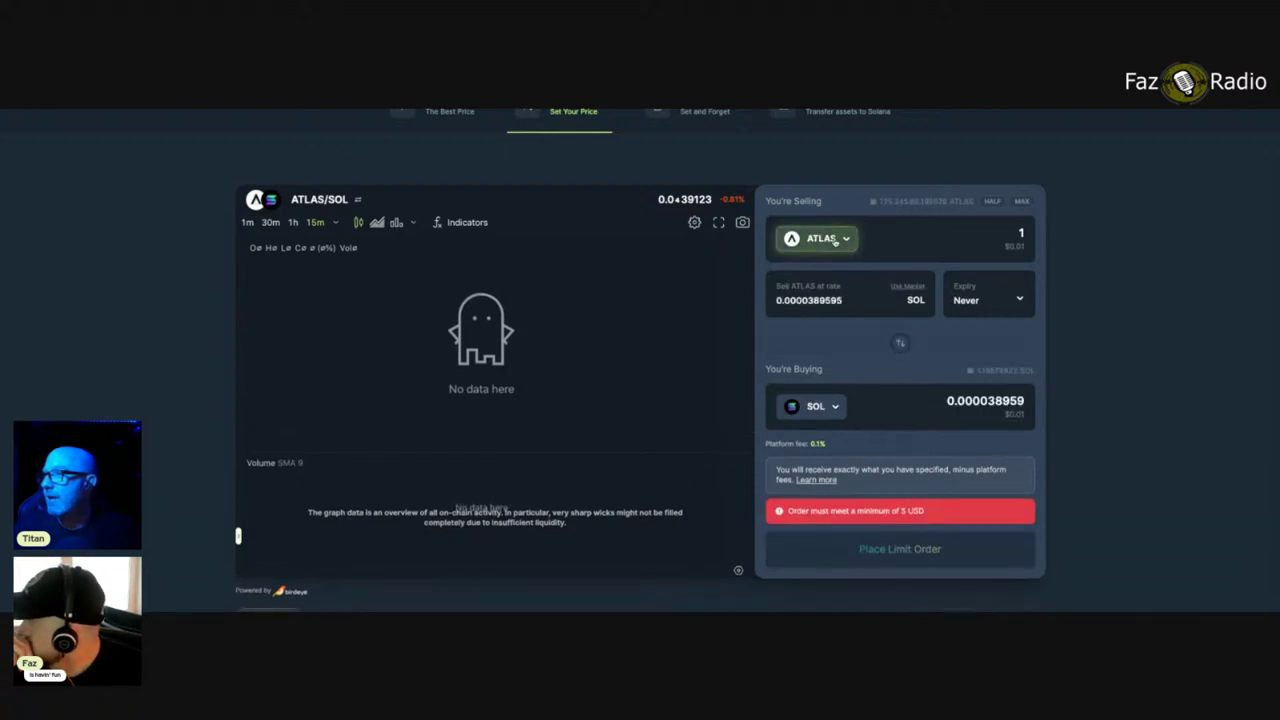
{"action": "left_click", "coordinate": [789, 303]}
{"action": "left_click_drag", "start_coordinate": [856, 300], "coordinate": [770, 299]}
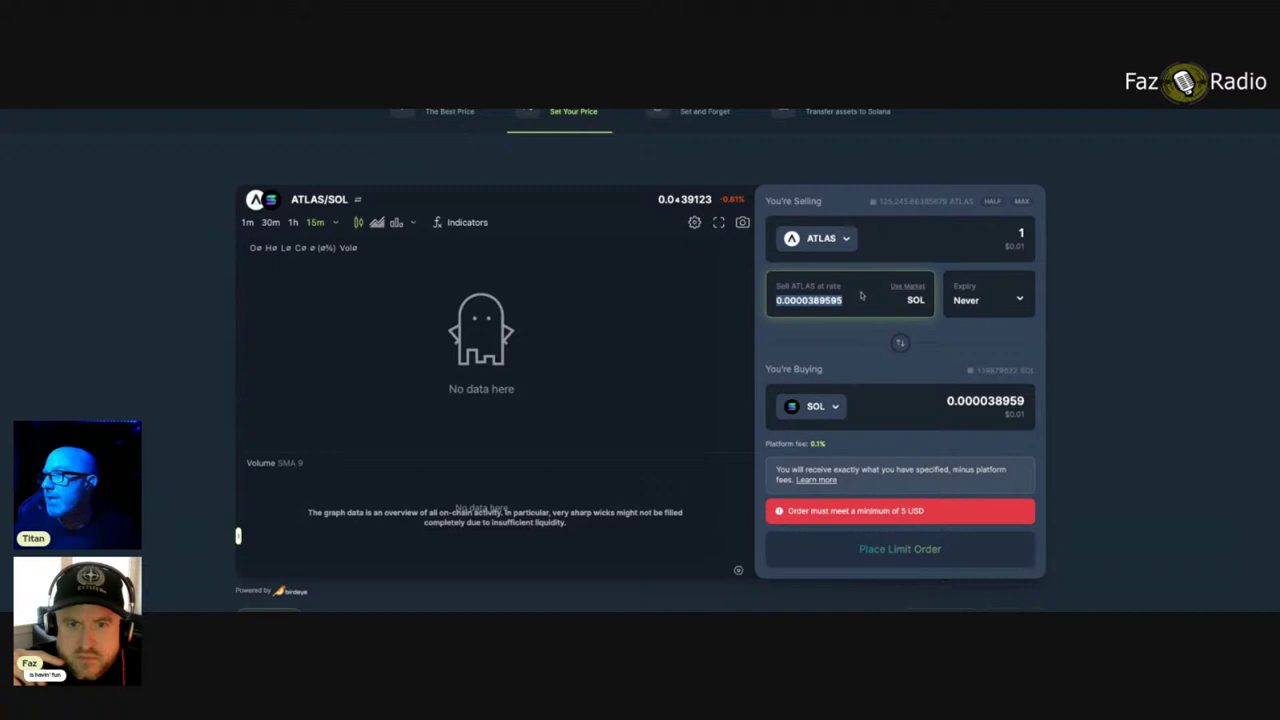
{"action": "left_click", "coordinate": [1010, 305]}
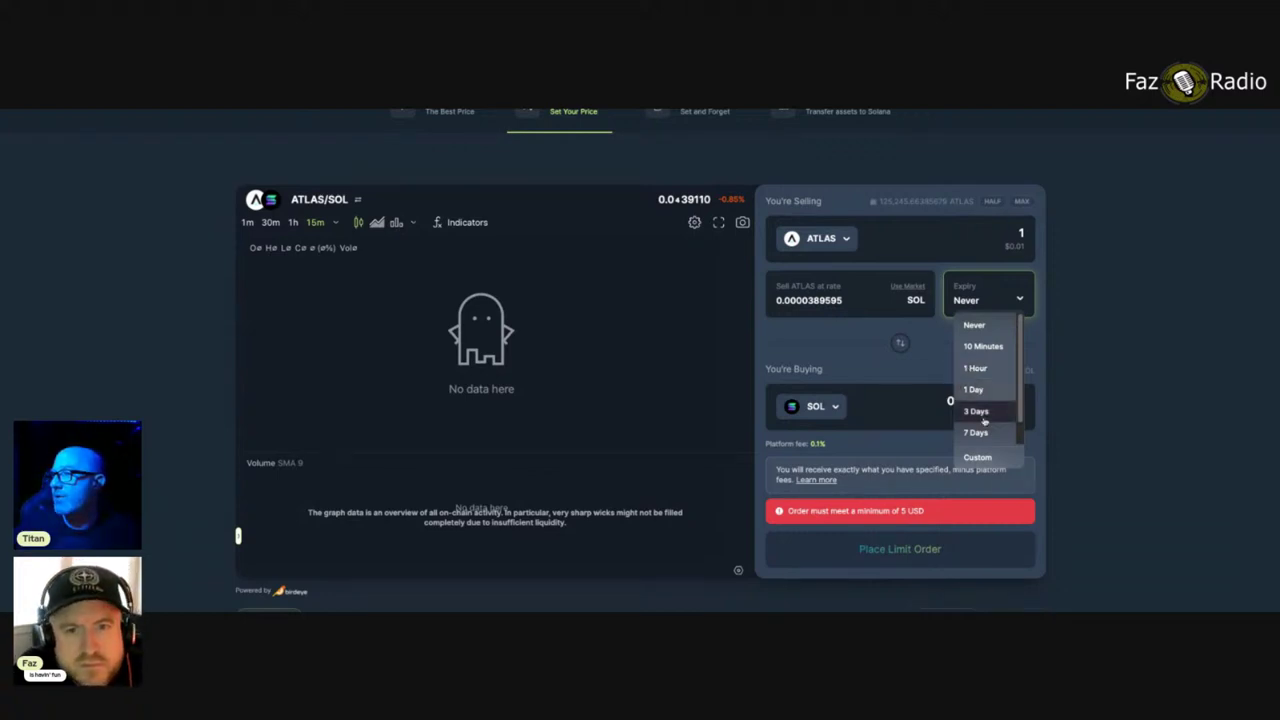
{"action": "left_click", "coordinate": [1174, 389]}
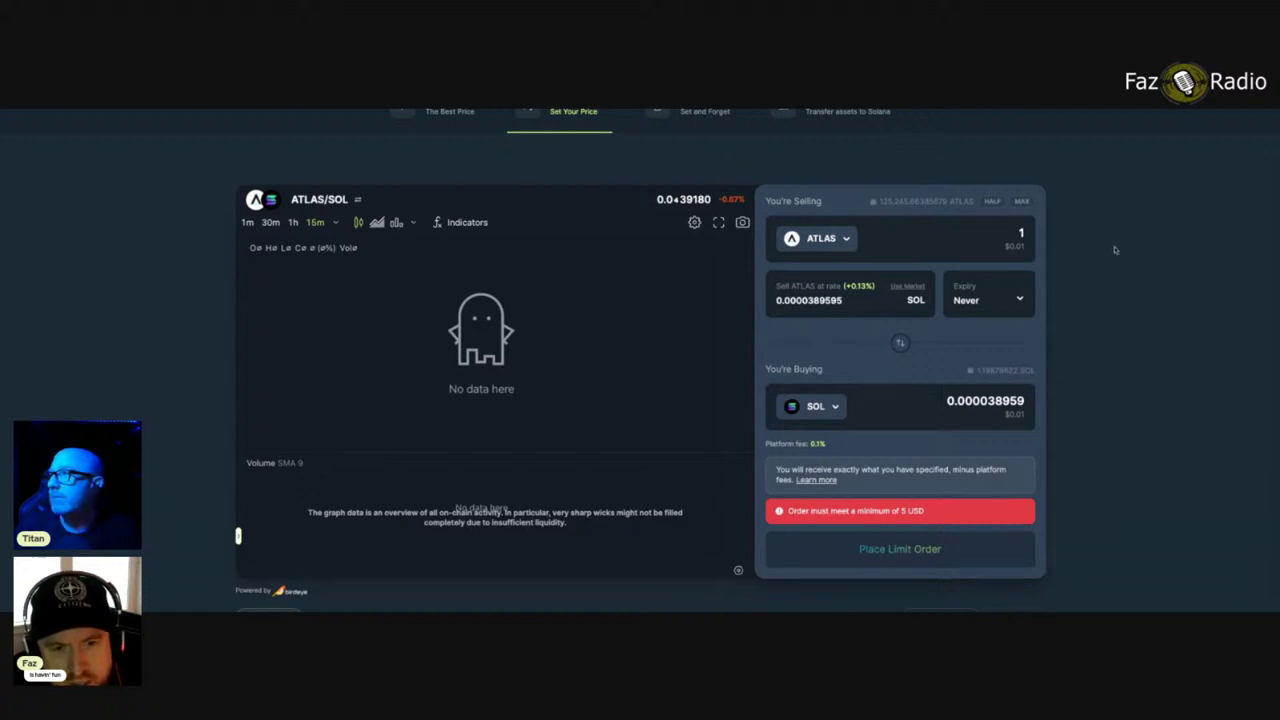
{"action": "scroll", "coordinate": [1087, 299], "scroll_direction": "up", "scroll_amount": 2}
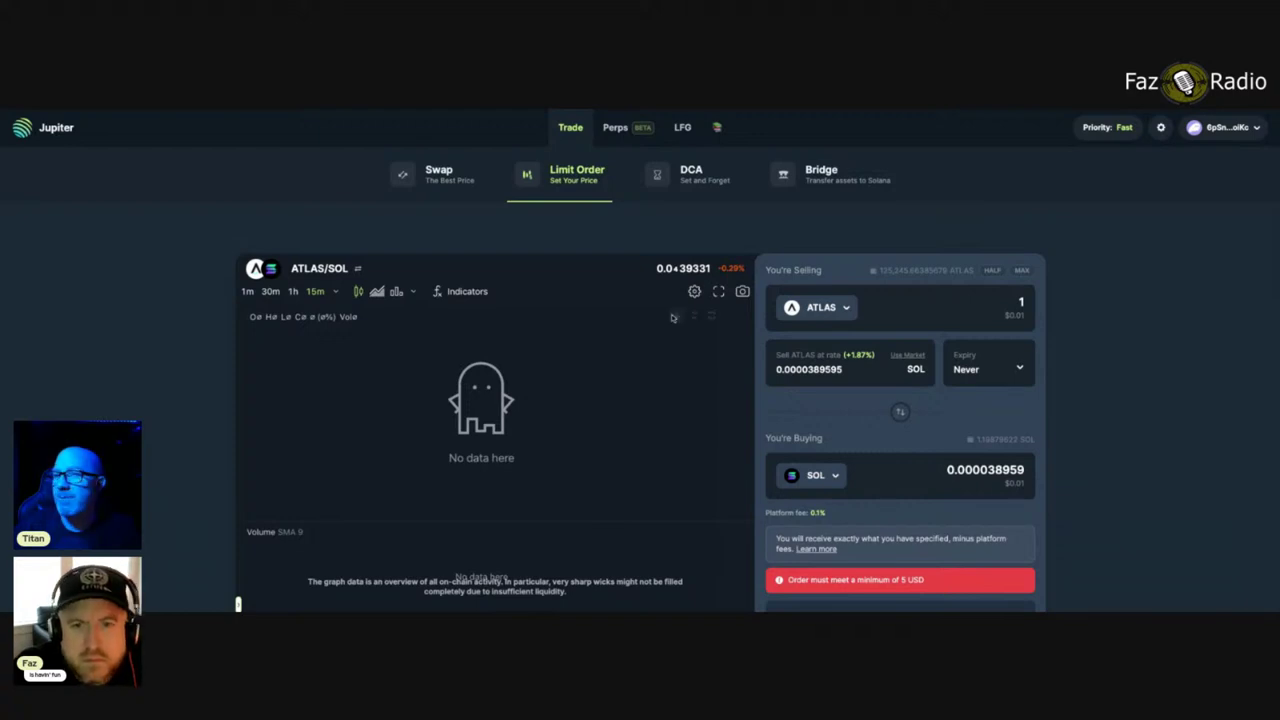
{"action": "scroll", "coordinate": [661, 313], "scroll_direction": "down", "scroll_amount": 1}
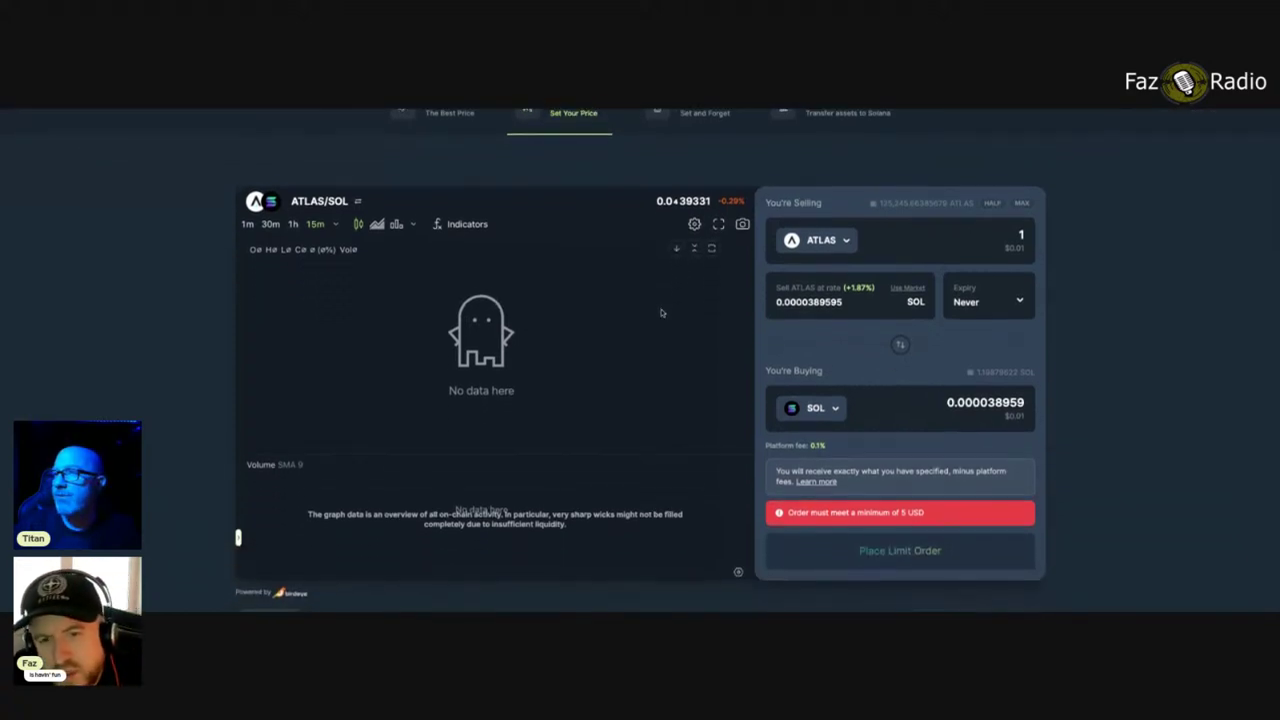
{"action": "scroll", "coordinate": [622, 219], "scroll_direction": "up", "scroll_amount": 1}
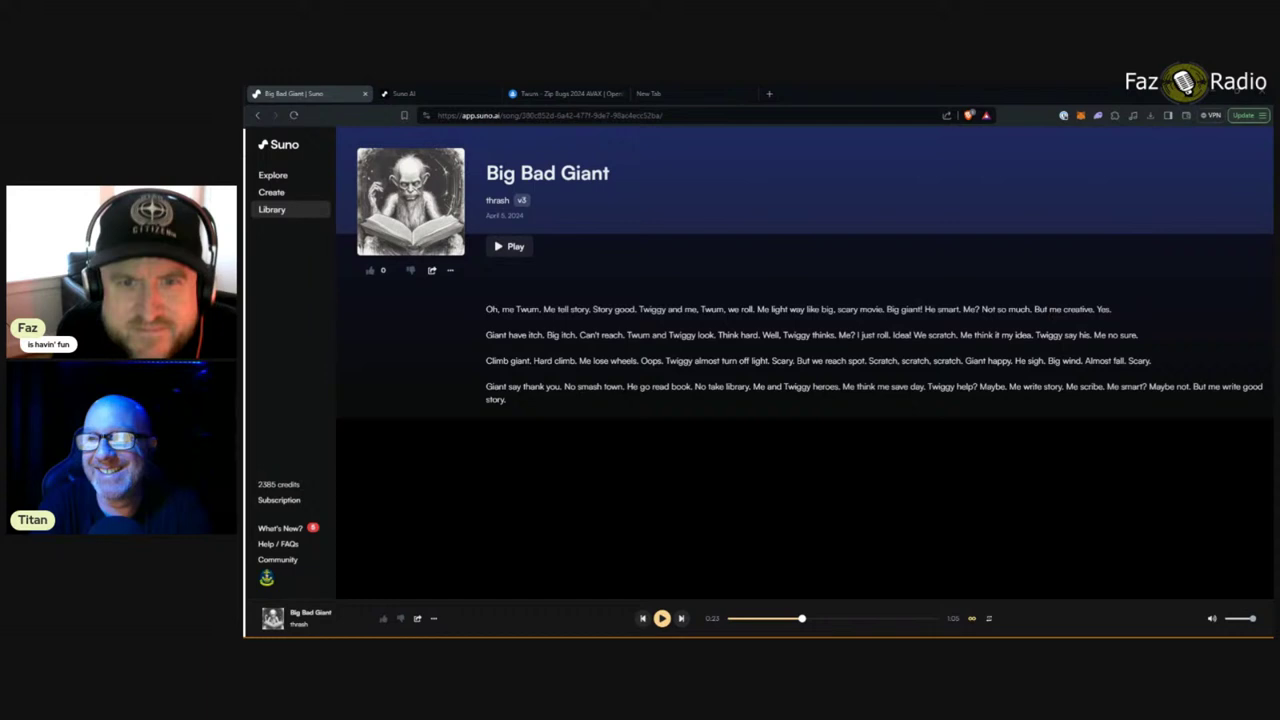
Step: Highlight part of the first Big Bad Giant lyrics line, then switch to another window
{"action": "left_click_drag", "start_coordinate": [835, 310], "coordinate": [1060, 306]}
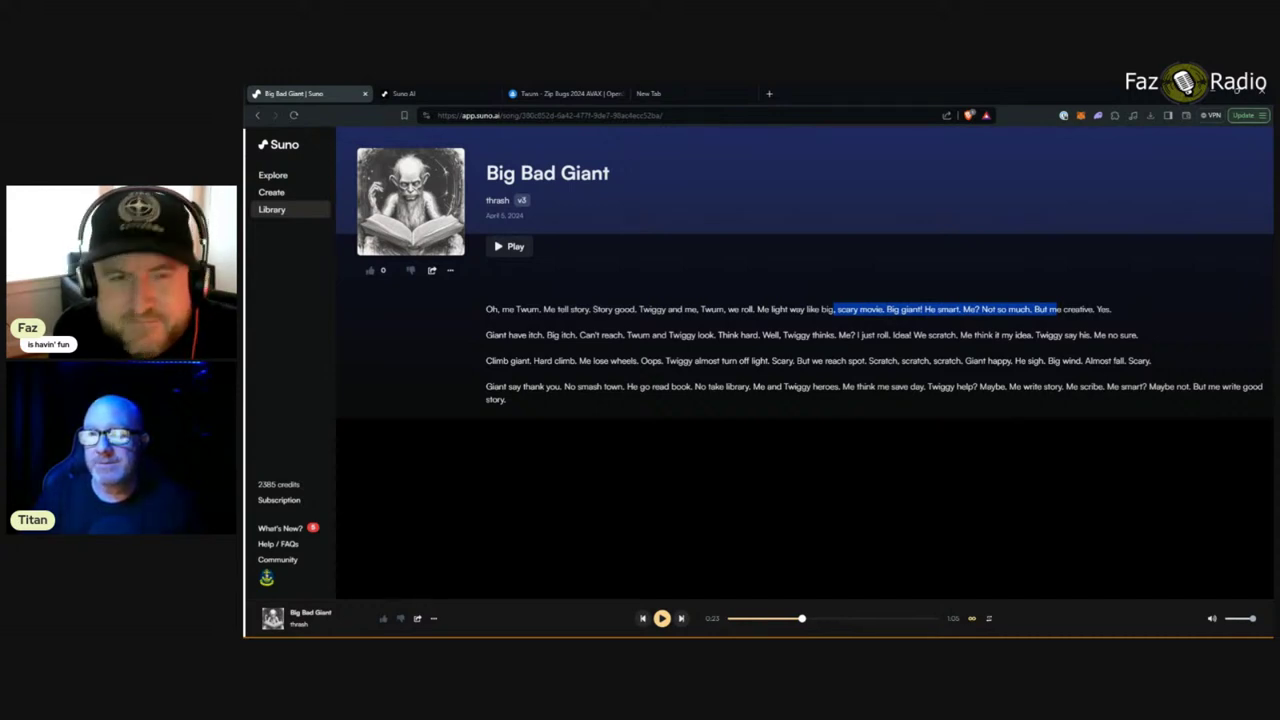
{"action": "key", "text": "alt+Tab"}
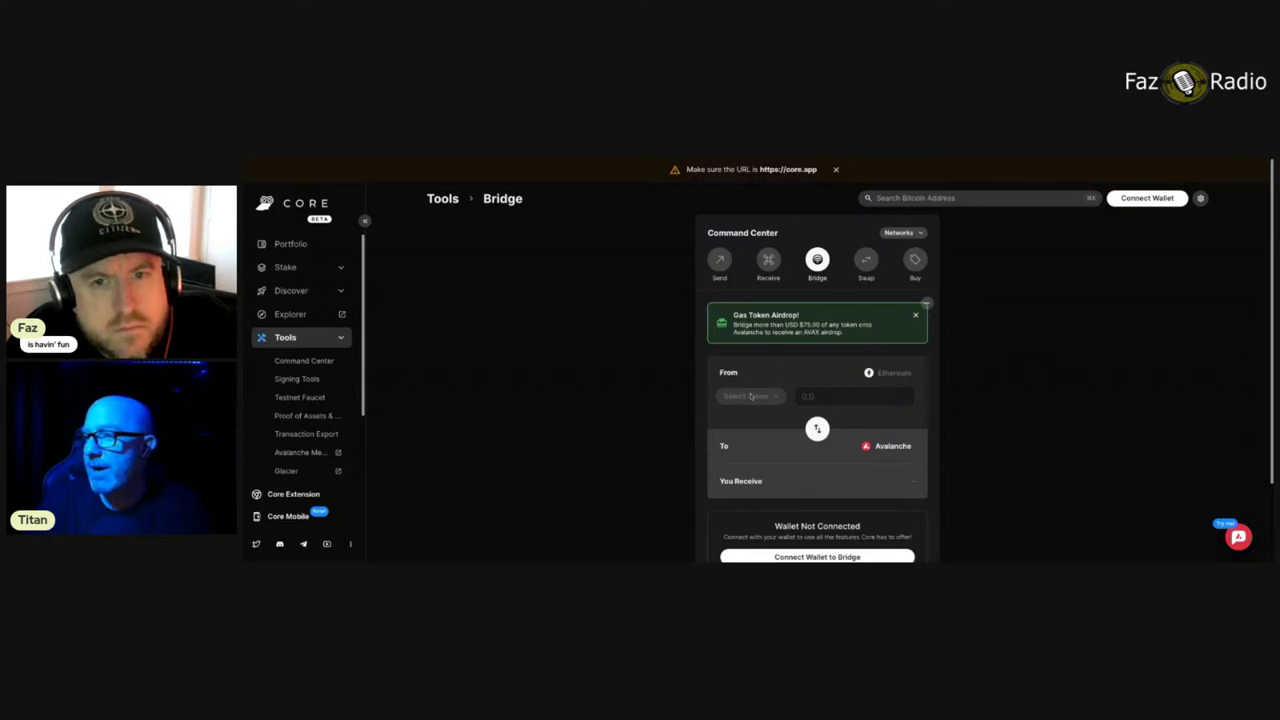
Step: Scroll through Core's Bridge page set from Ethereum to Avalanche to review it
{"action": "scroll", "coordinate": [800, 400], "scroll_direction": "down", "scroll_amount": 1}
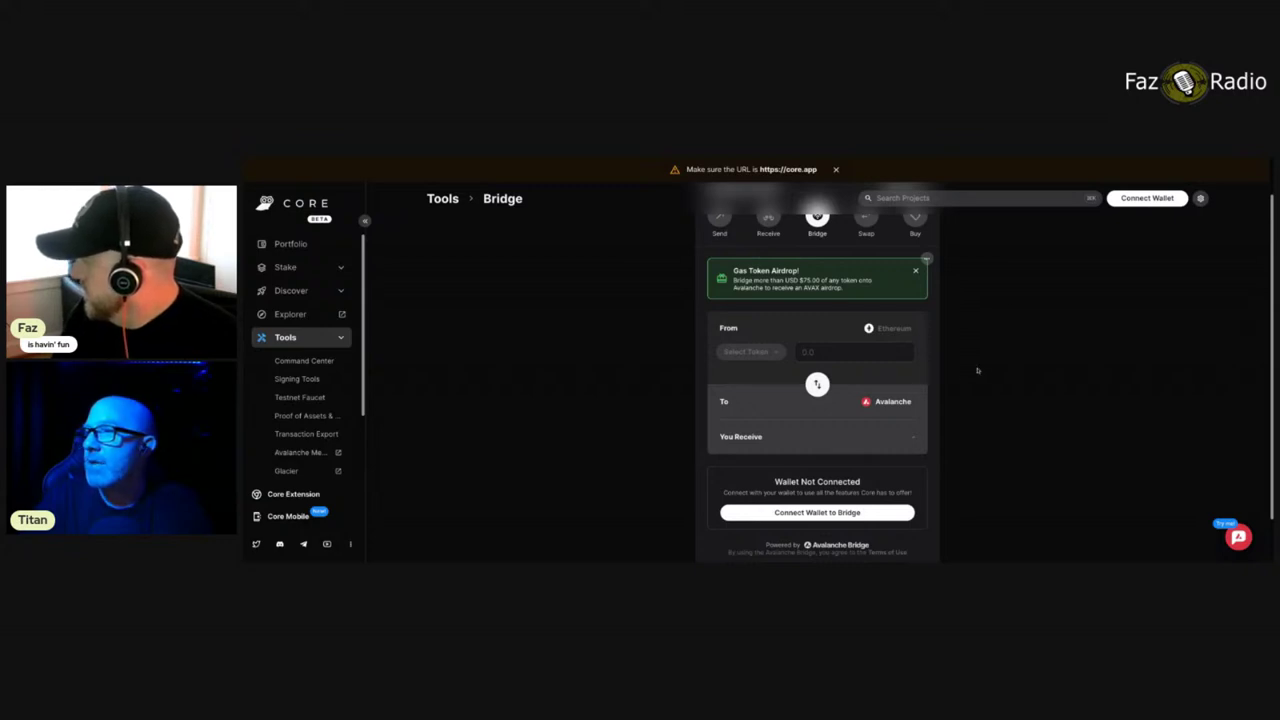
{"action": "scroll", "coordinate": [971, 359], "scroll_direction": "up", "scroll_amount": 1}
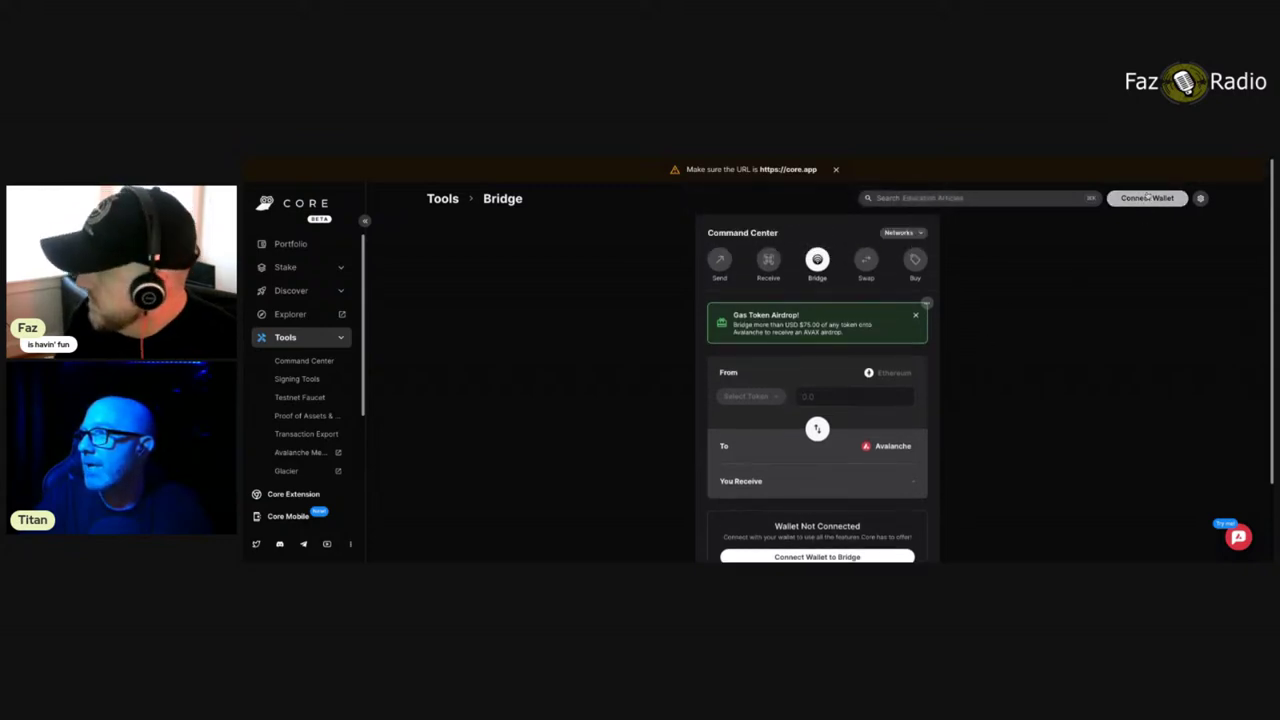
Step: Connect the MetaMask wallet to Core's Bridge
{"action": "left_click", "coordinate": [1147, 199]}
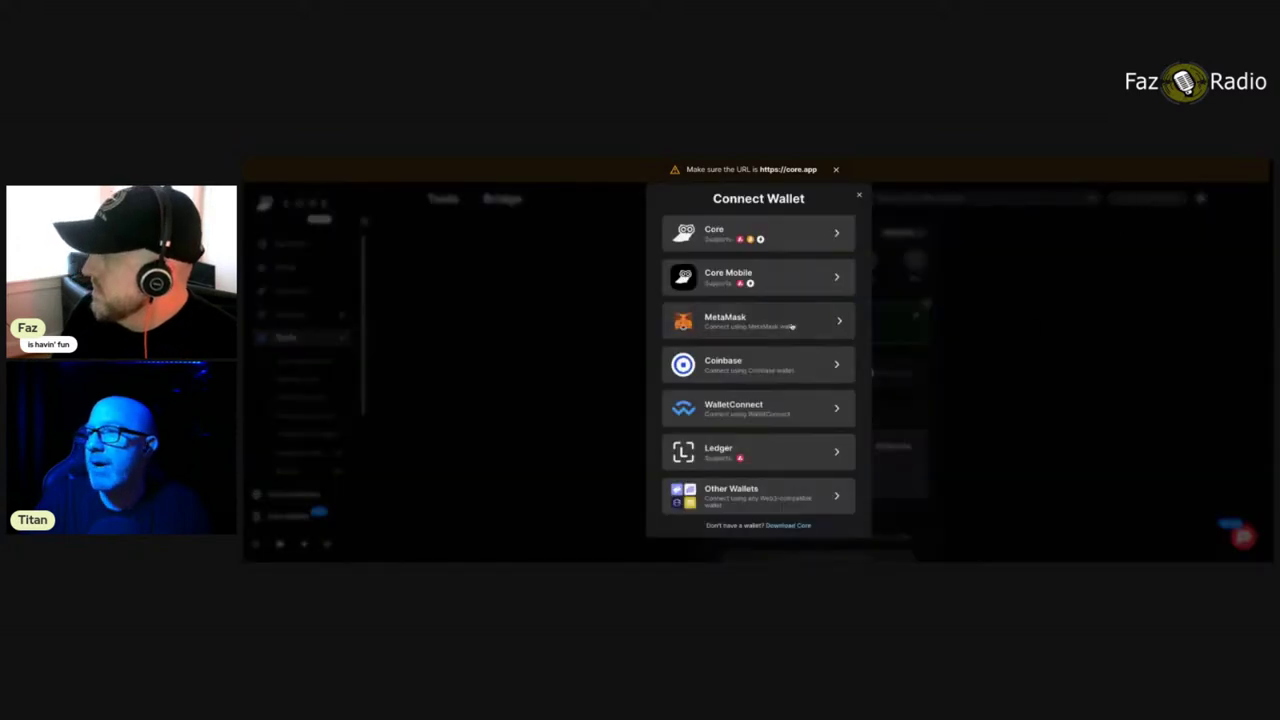
{"action": "left_click", "coordinate": [757, 322]}
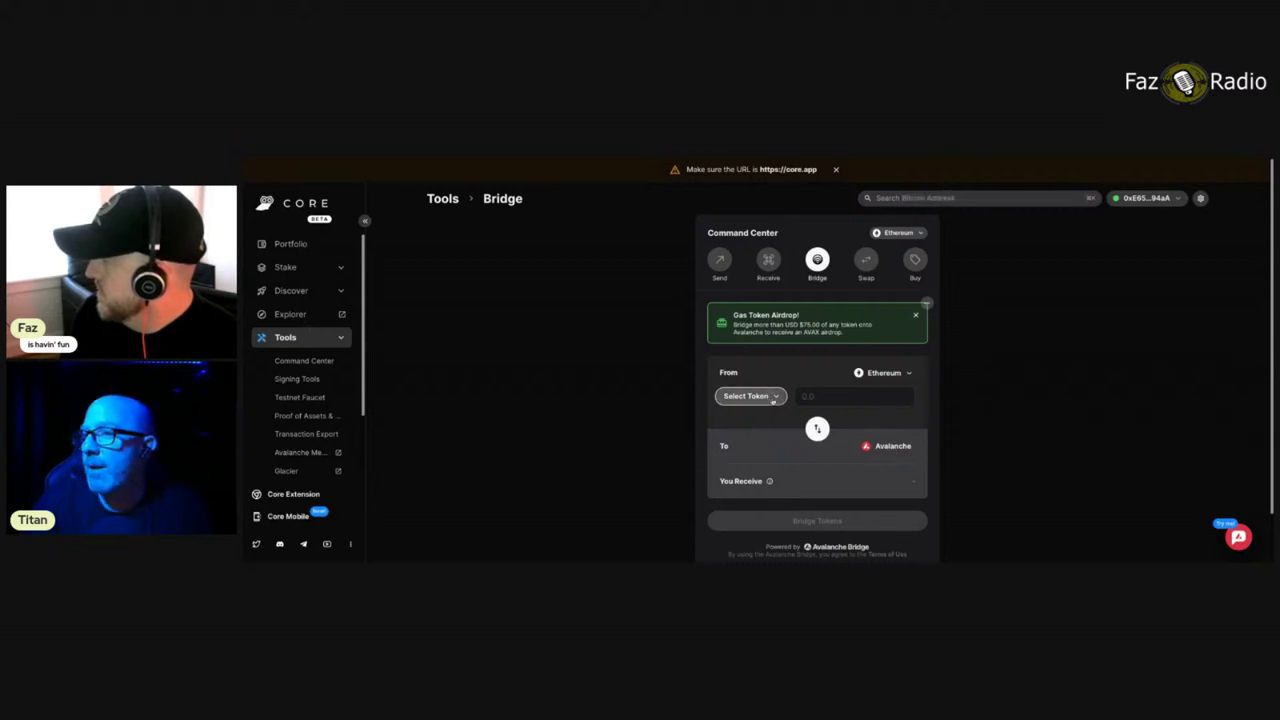
Step: Pick Ethereum as the bridge token and enter .025, quoting 0.024096862 WETH.e
{"action": "left_click", "coordinate": [765, 397]}
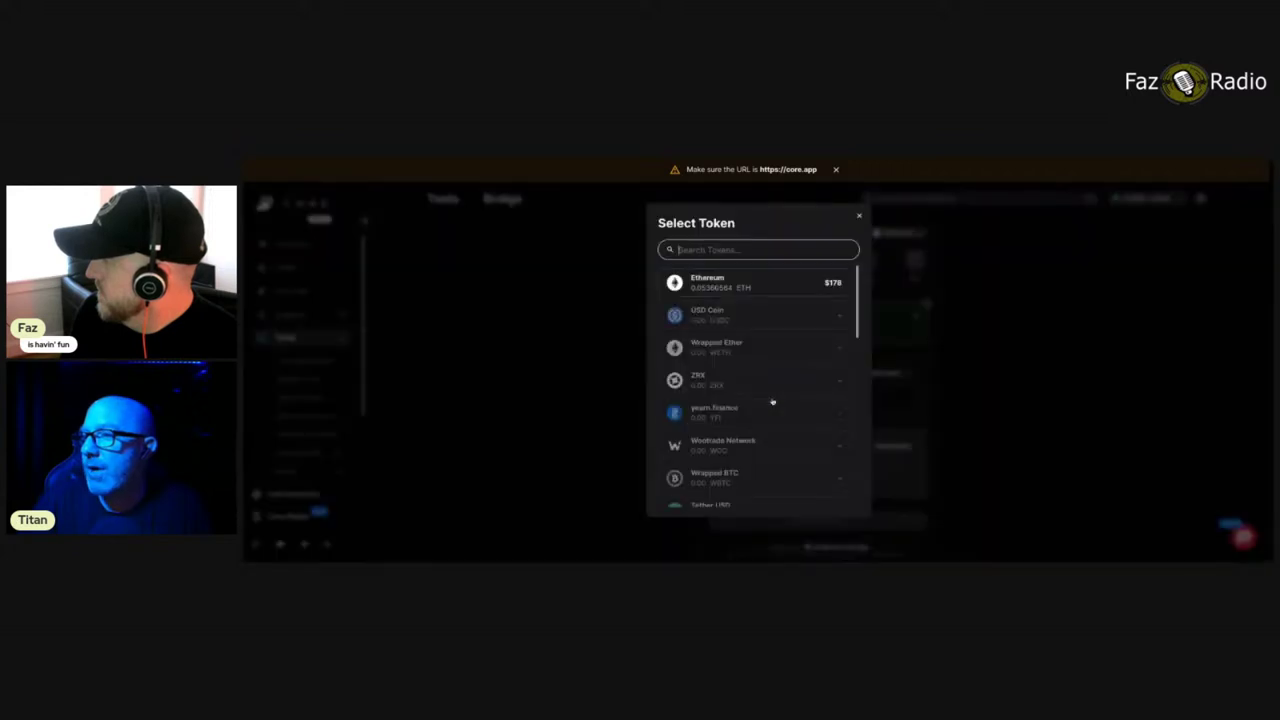
{"action": "left_click", "coordinate": [728, 287]}
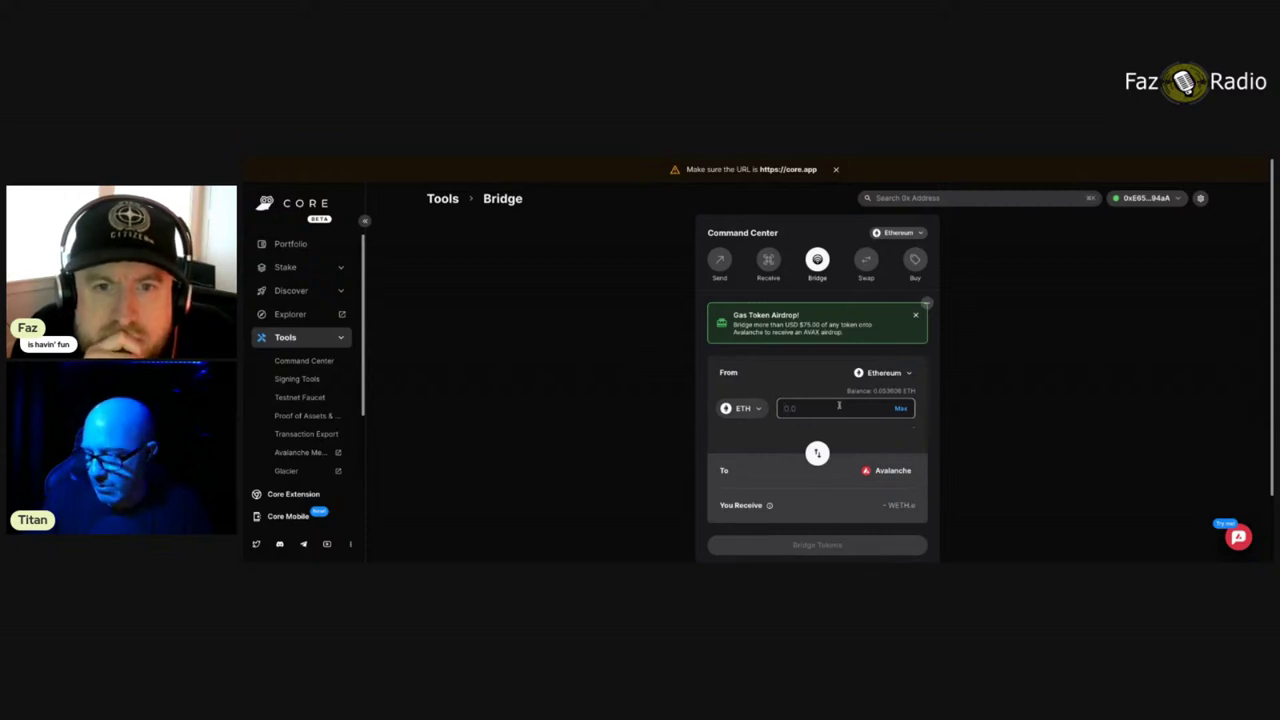
{"action": "left_click", "coordinate": [839, 405]}
{"action": "type", "text": ".025"}
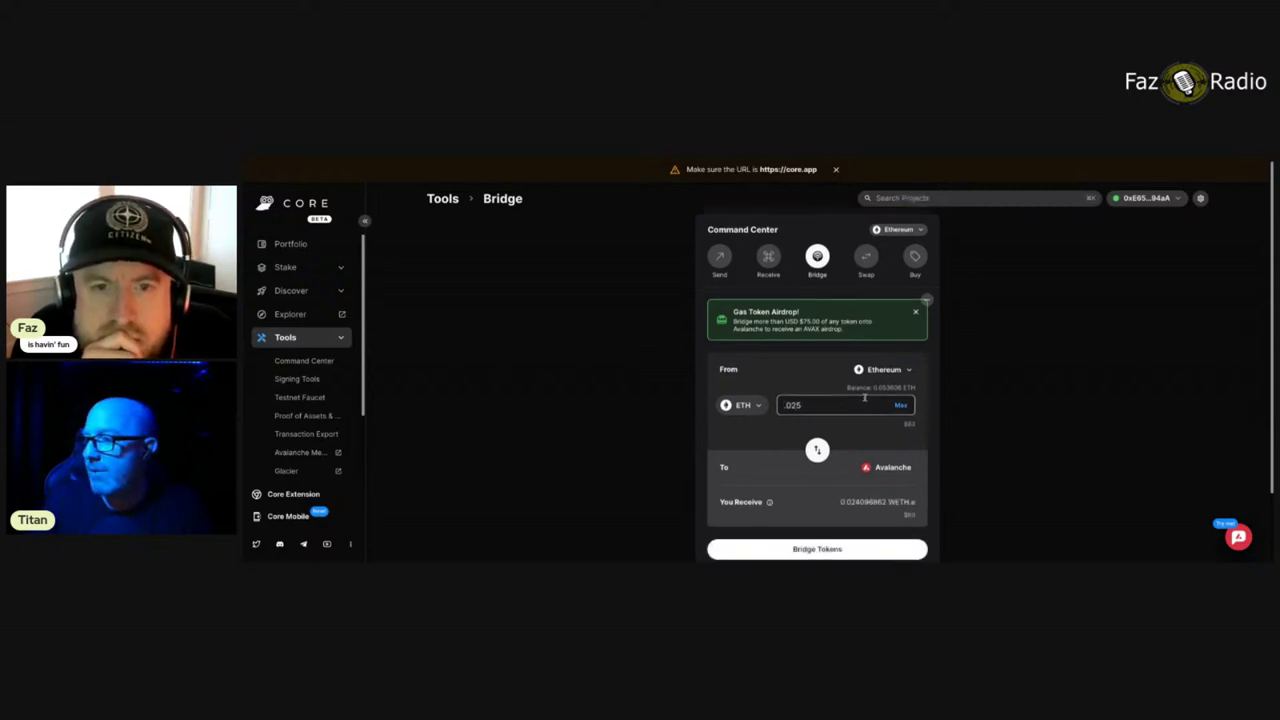
{"action": "scroll", "coordinate": [866, 391], "scroll_direction": "down", "scroll_amount": 1}
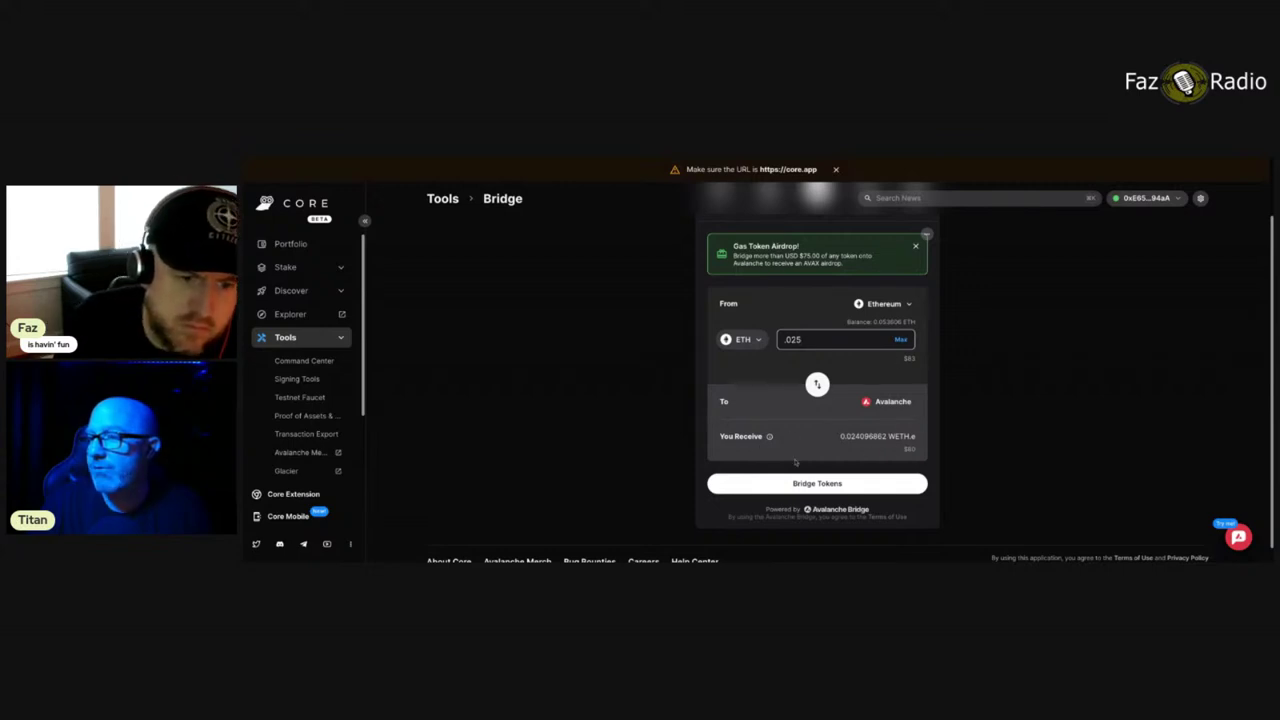
Step: Submit the 0.025 ETH bridge transfer to Avalanche in Core
{"action": "left_click", "coordinate": [819, 484]}
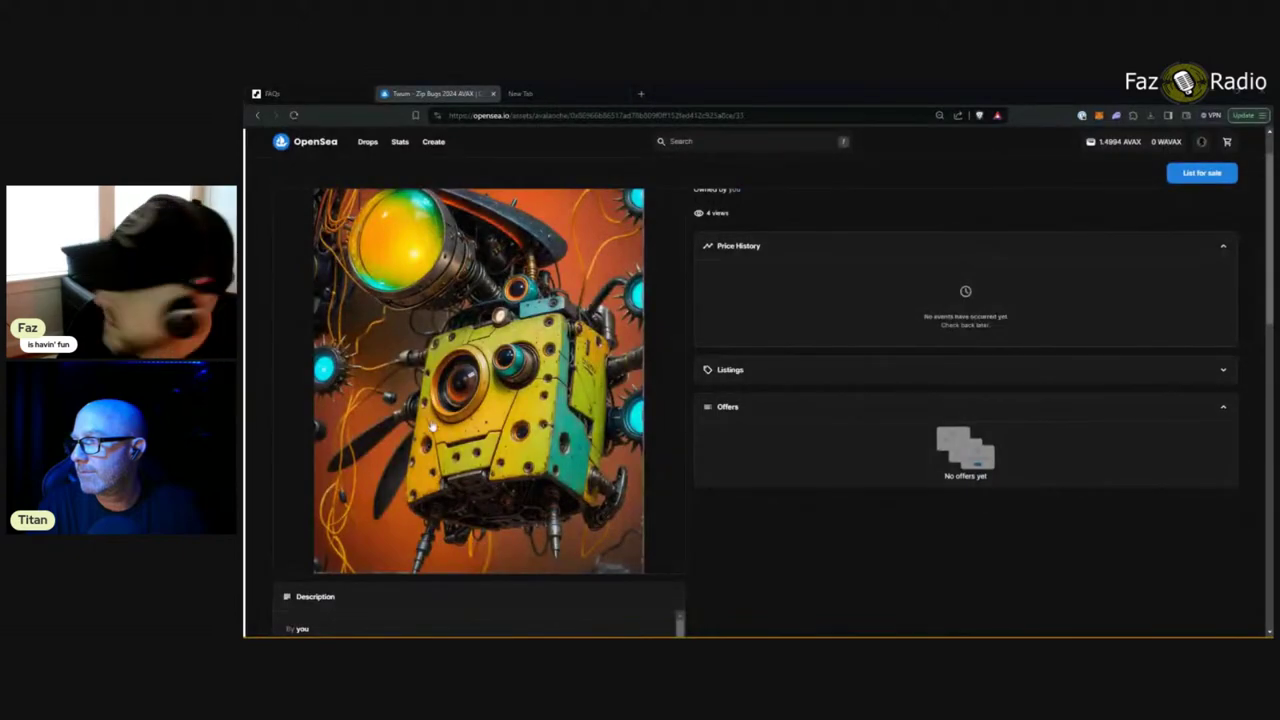
Step: Open the Zip Bugs 2024 AVAX collection page and look at its title
{"action": "scroll", "coordinate": [835, 368], "scroll_direction": "up", "scroll_amount": 1}
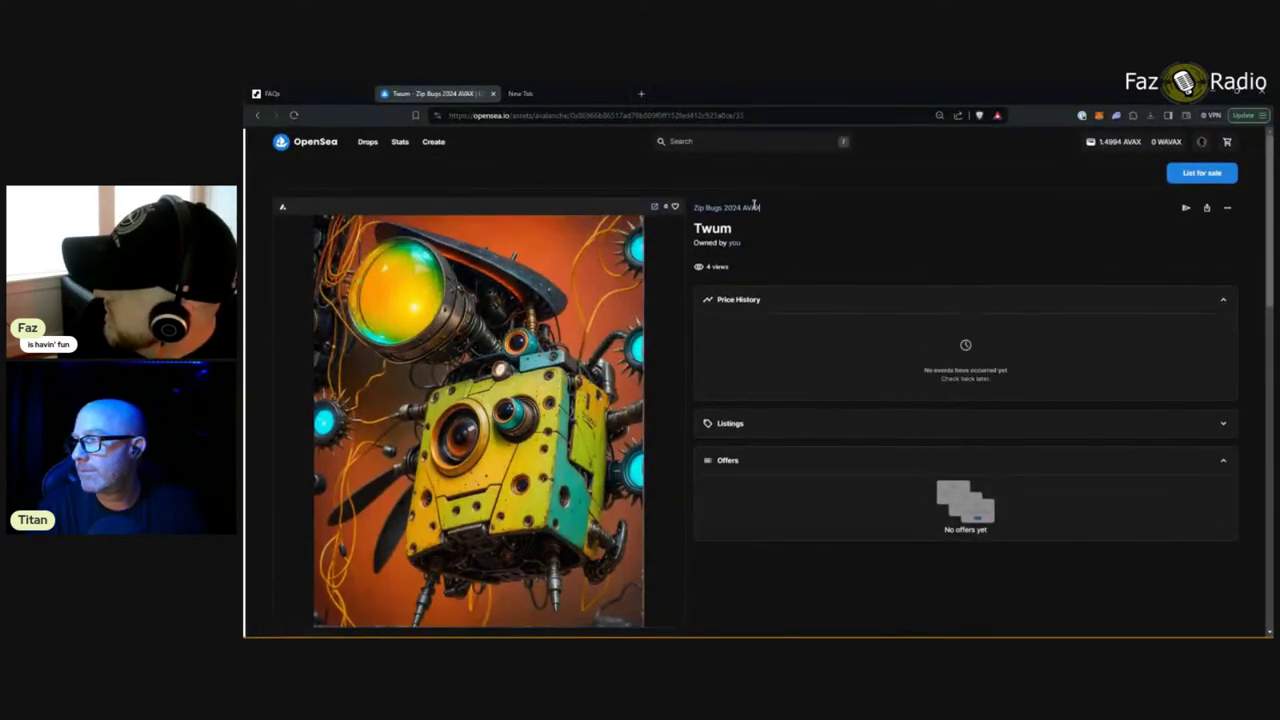
{"action": "left_click", "coordinate": [713, 210]}
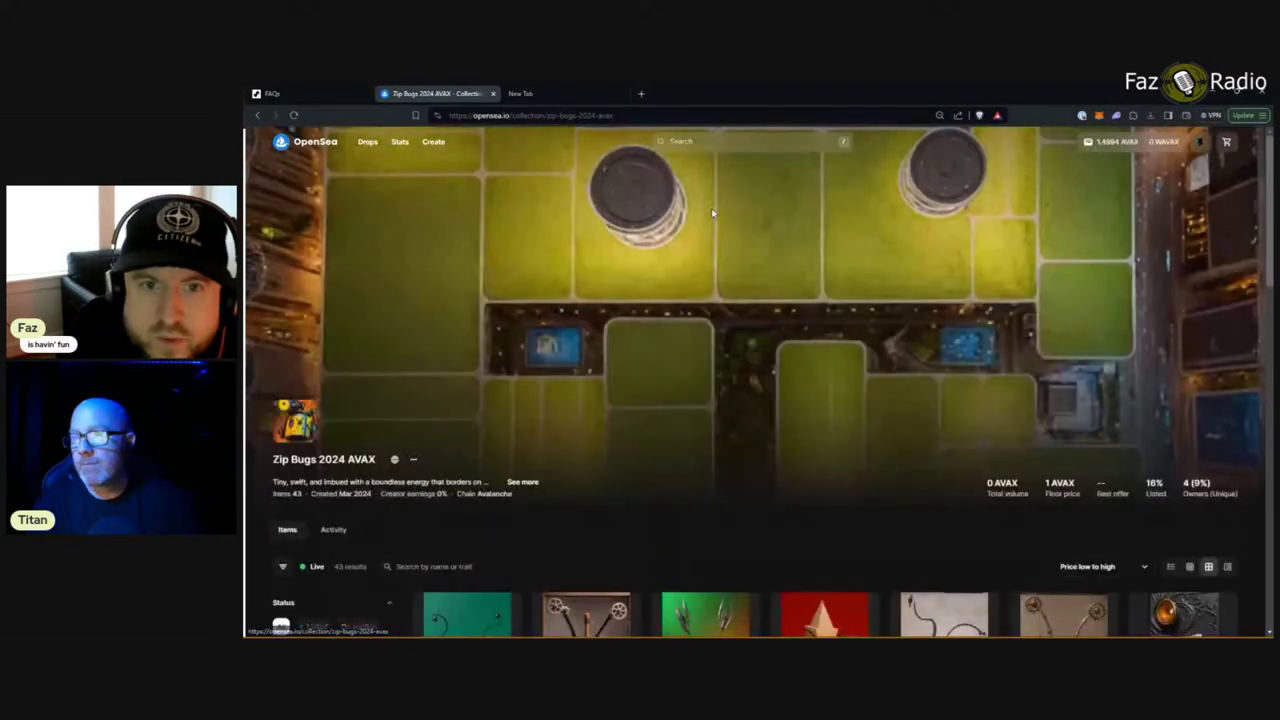
{"action": "scroll", "coordinate": [730, 317], "scroll_direction": "down", "scroll_amount": 1}
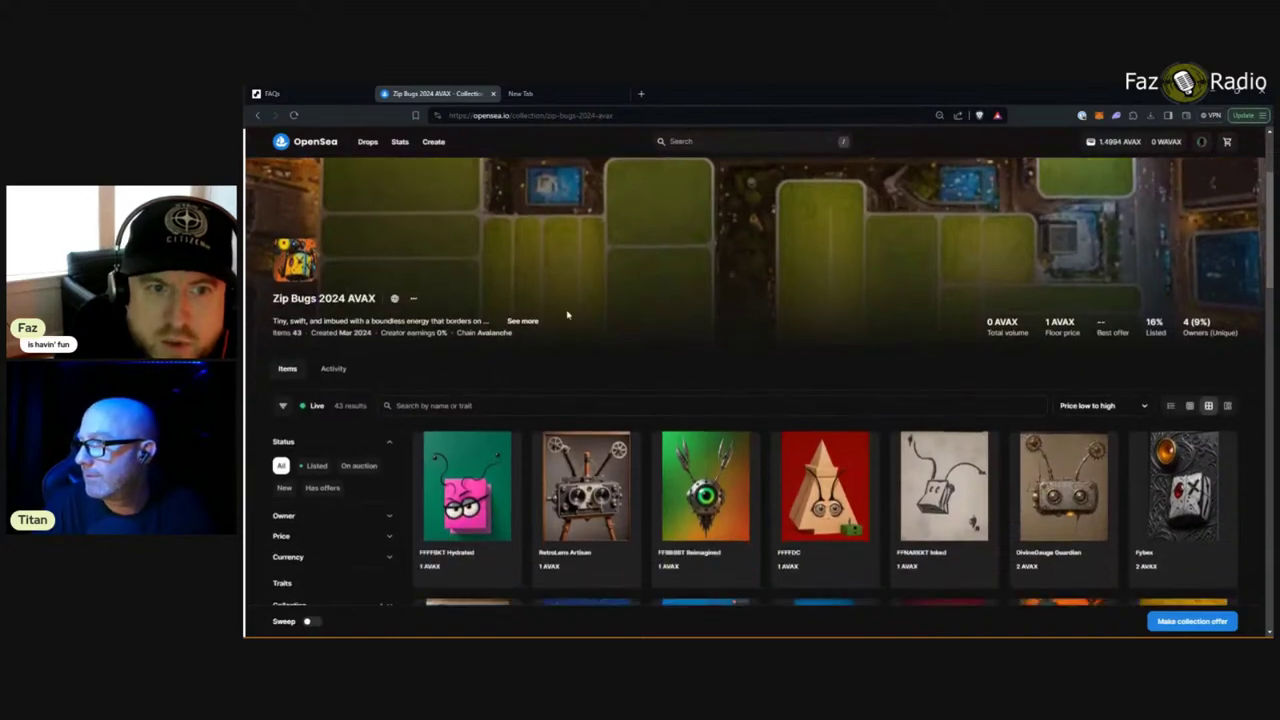
{"action": "left_click_drag", "start_coordinate": [361, 296], "coordinate": [268, 310]}
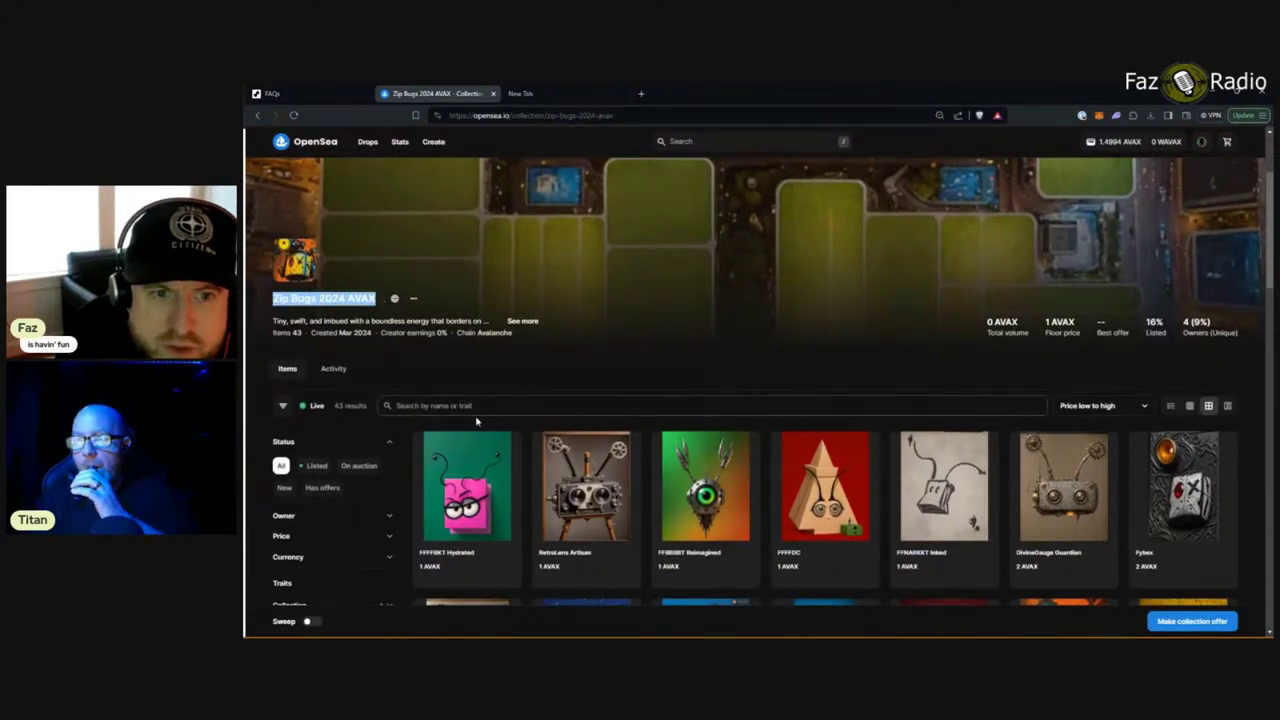
{"action": "left_click", "coordinate": [510, 414]}
{"action": "scroll", "coordinate": [630, 470], "scroll_direction": "down", "scroll_amount": 2}
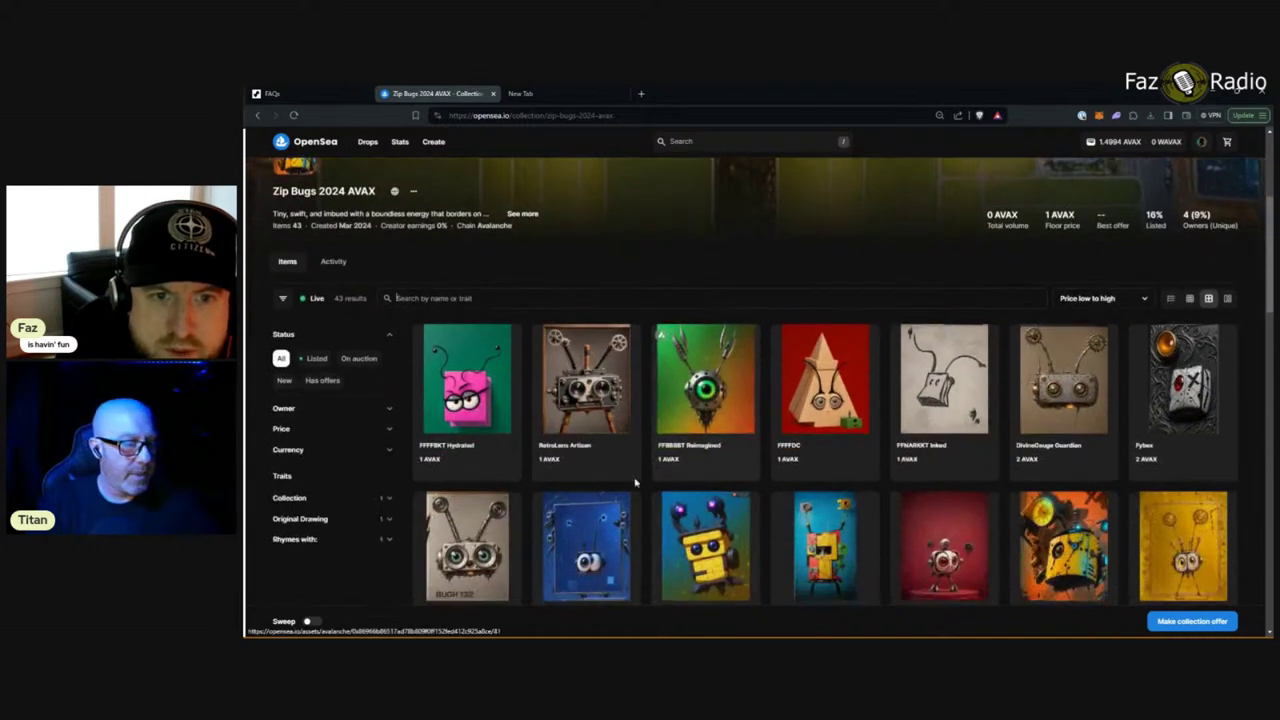
Step: Open RetroLens Artisan and review its description and 1 AVAX listing price
{"action": "left_click", "coordinate": [605, 428]}
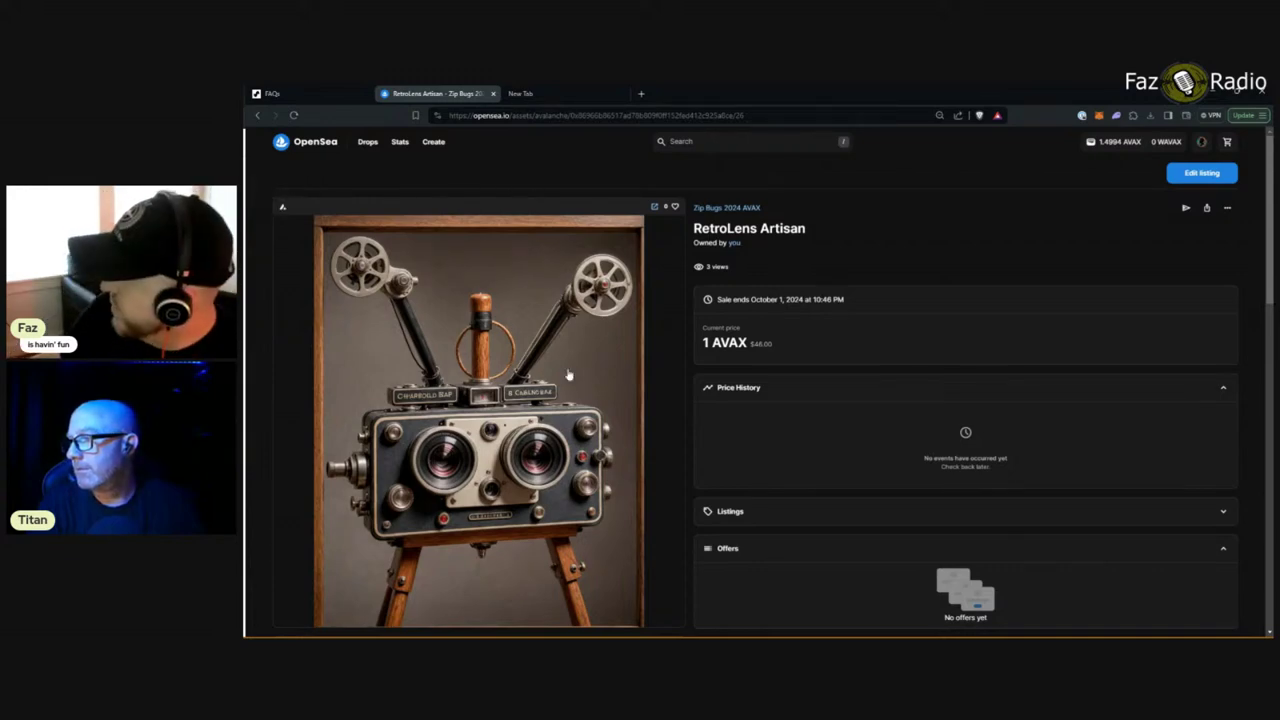
{"action": "scroll", "coordinate": [569, 374], "scroll_direction": "down", "scroll_amount": 1}
{"action": "scroll", "coordinate": [569, 374], "scroll_direction": "up", "scroll_amount": 1}
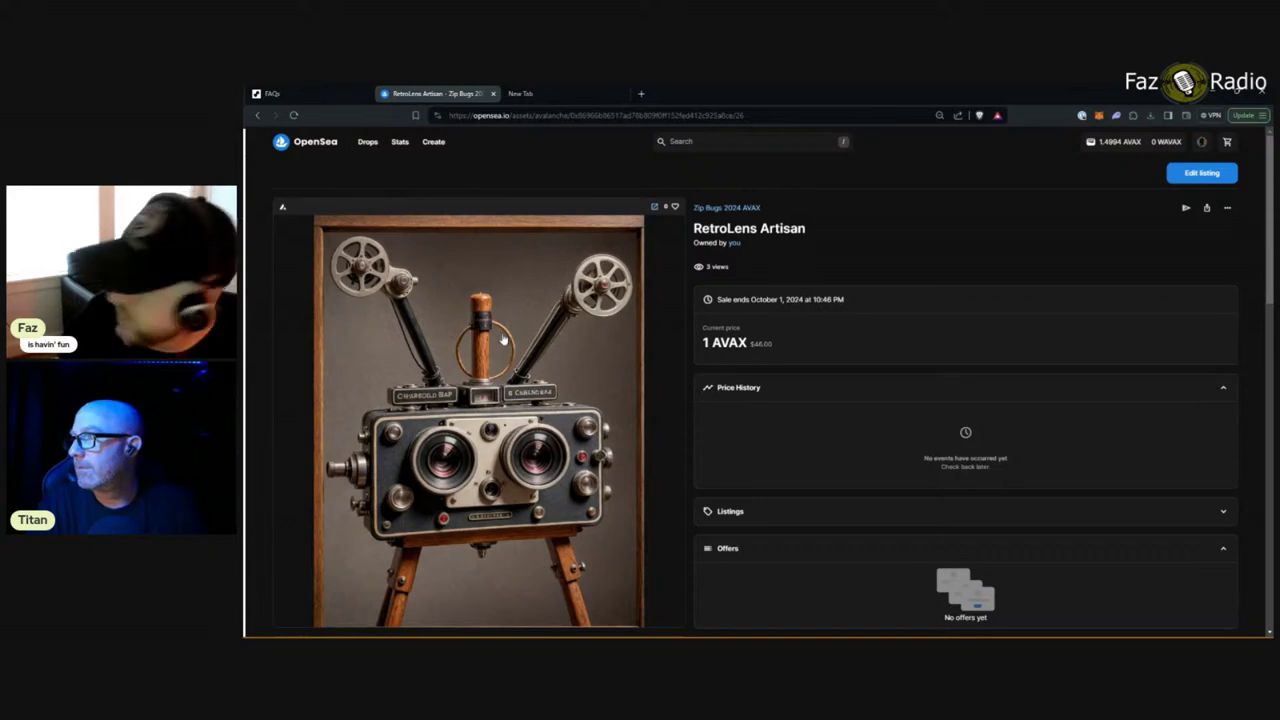
{"action": "scroll", "coordinate": [504, 340], "scroll_direction": "down", "scroll_amount": 2}
{"action": "scroll", "coordinate": [504, 336], "scroll_direction": "down", "scroll_amount": 3}
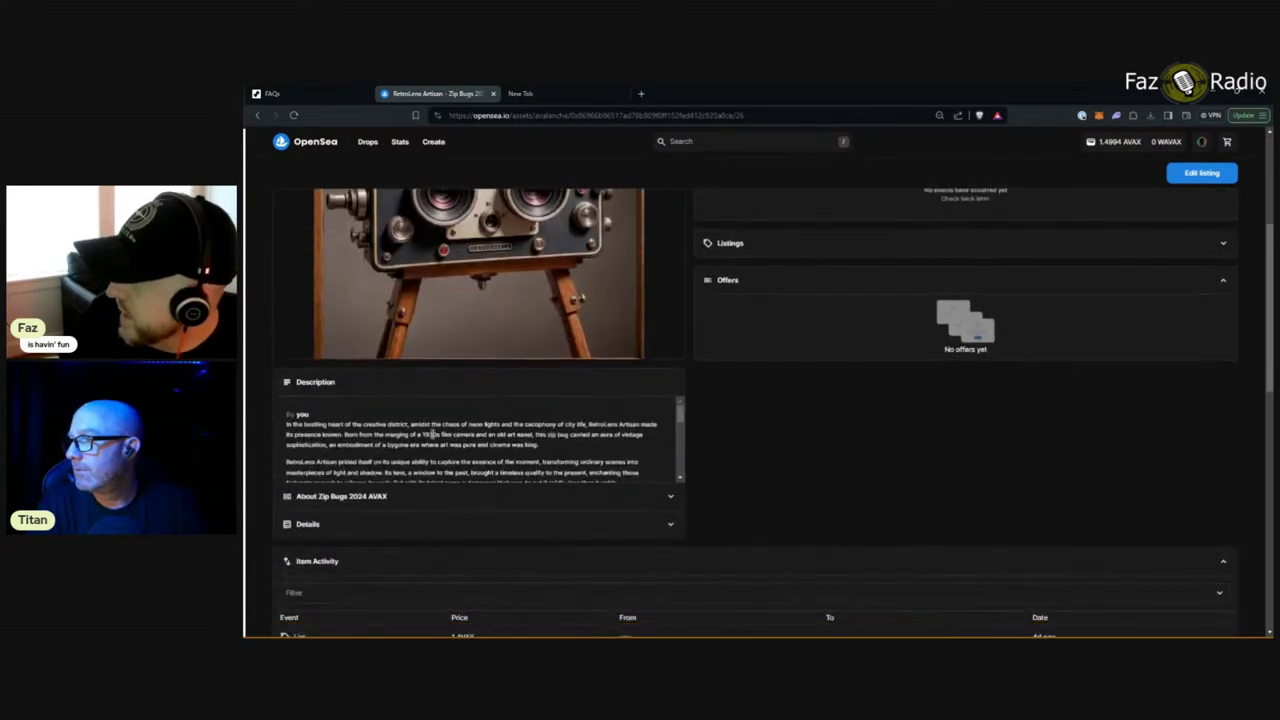
{"action": "left_click_drag", "start_coordinate": [329, 457], "coordinate": [338, 458]}
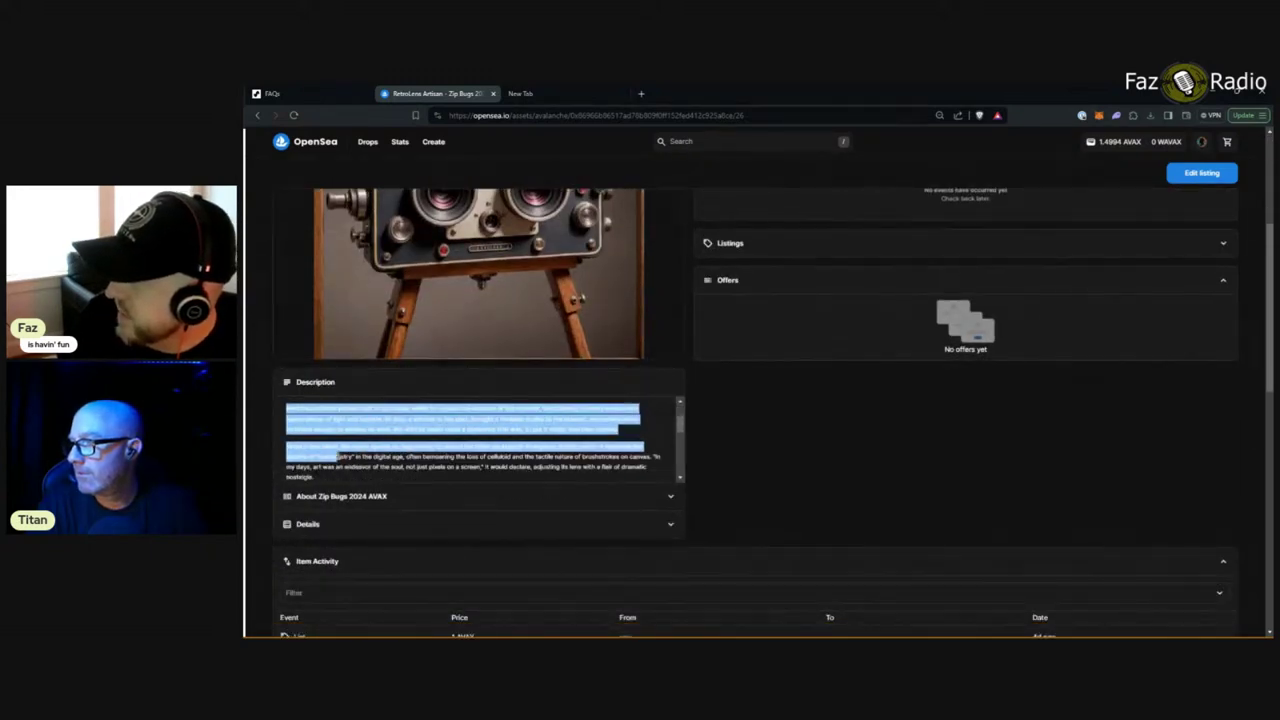
{"action": "left_click", "coordinate": [365, 447]}
{"action": "scroll", "coordinate": [388, 445], "scroll_direction": "up", "scroll_amount": 5}
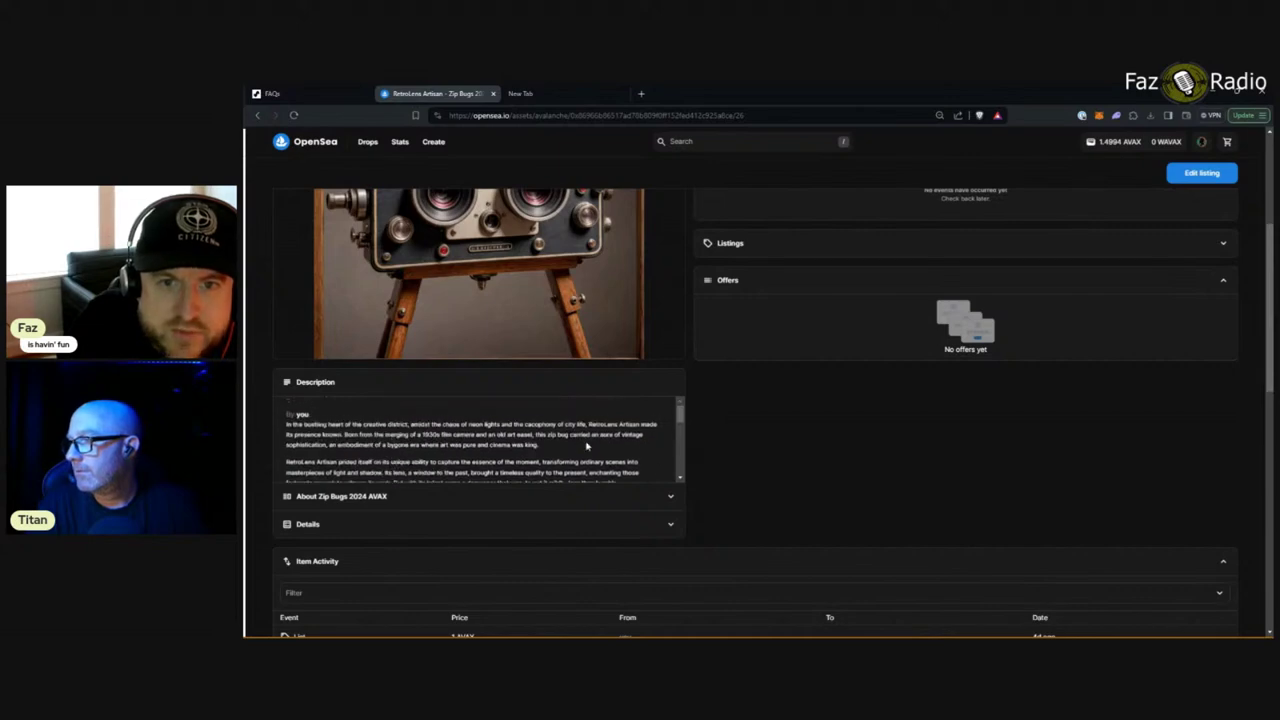
{"action": "scroll", "coordinate": [765, 453], "scroll_direction": "up", "scroll_amount": 1}
{"action": "scroll", "coordinate": [765, 453], "scroll_direction": "up", "scroll_amount": 3}
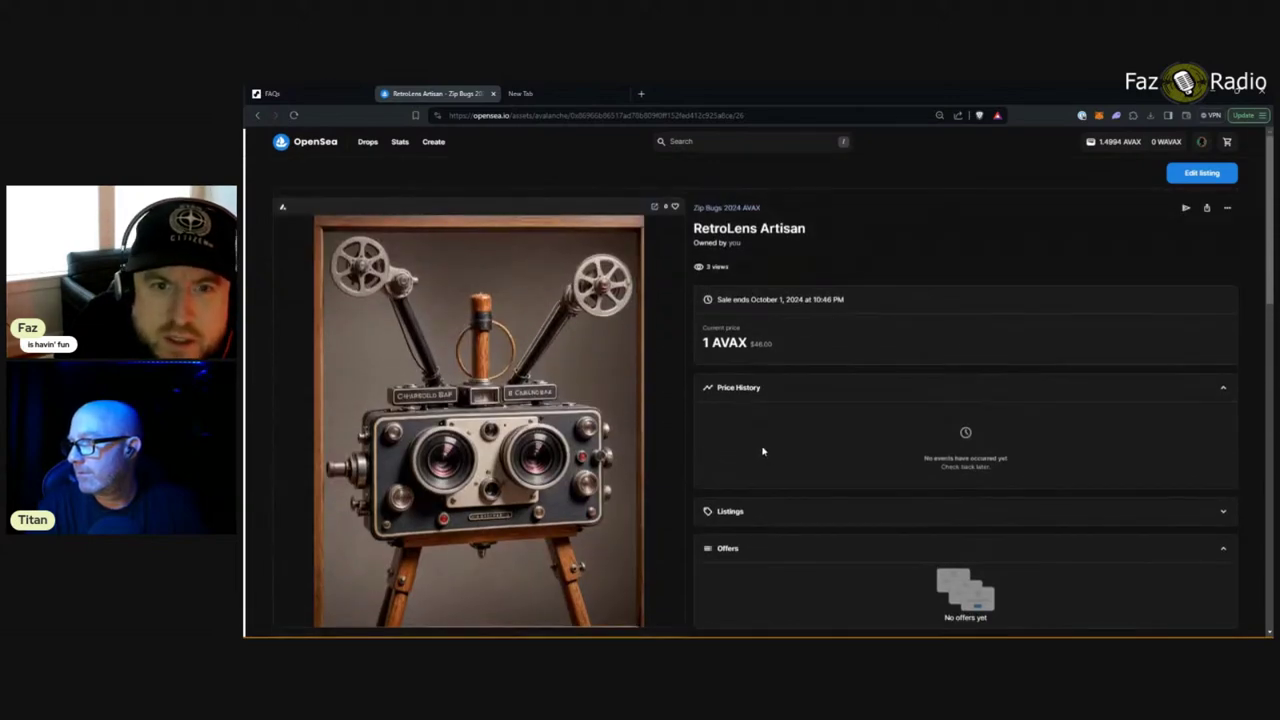
{"action": "left_click_drag", "start_coordinate": [778, 348], "coordinate": [703, 354]}
{"action": "left_click", "coordinate": [788, 347]}
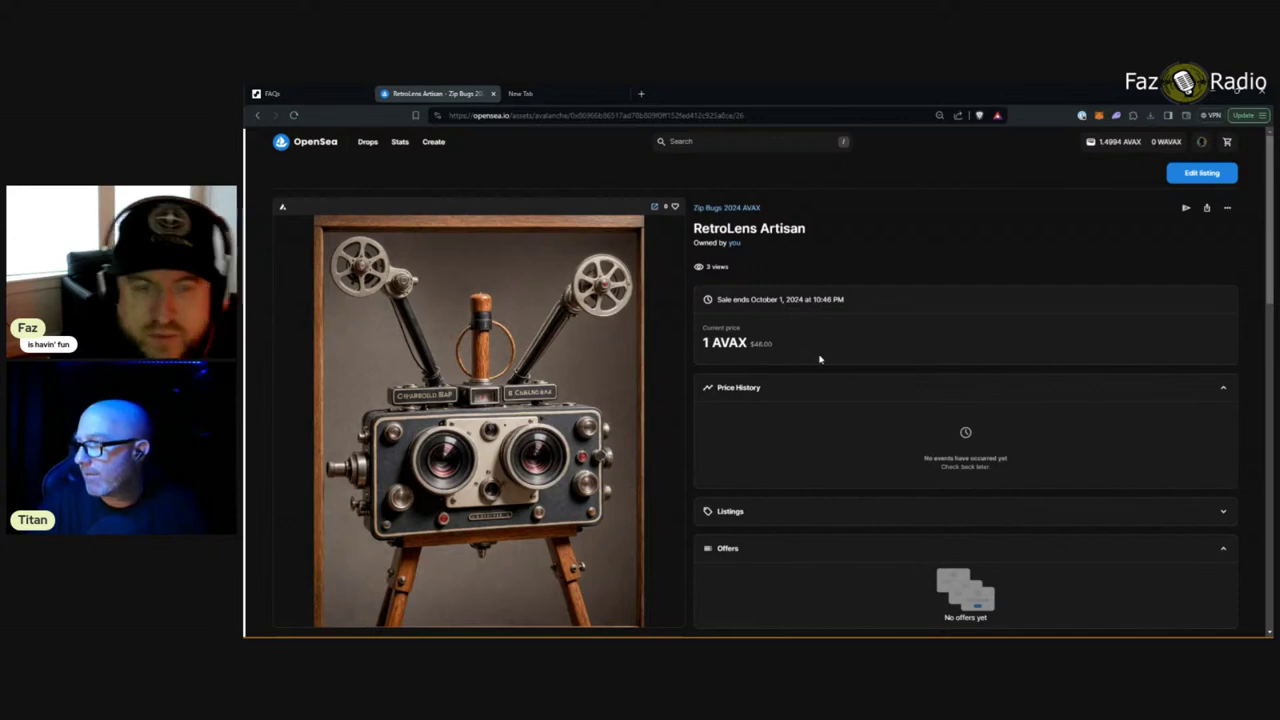
Step: Go back to the Zip Bugs 2024 AVAX grid, inspect Creation #6, and return to the grid
{"action": "left_click", "coordinate": [259, 117]}
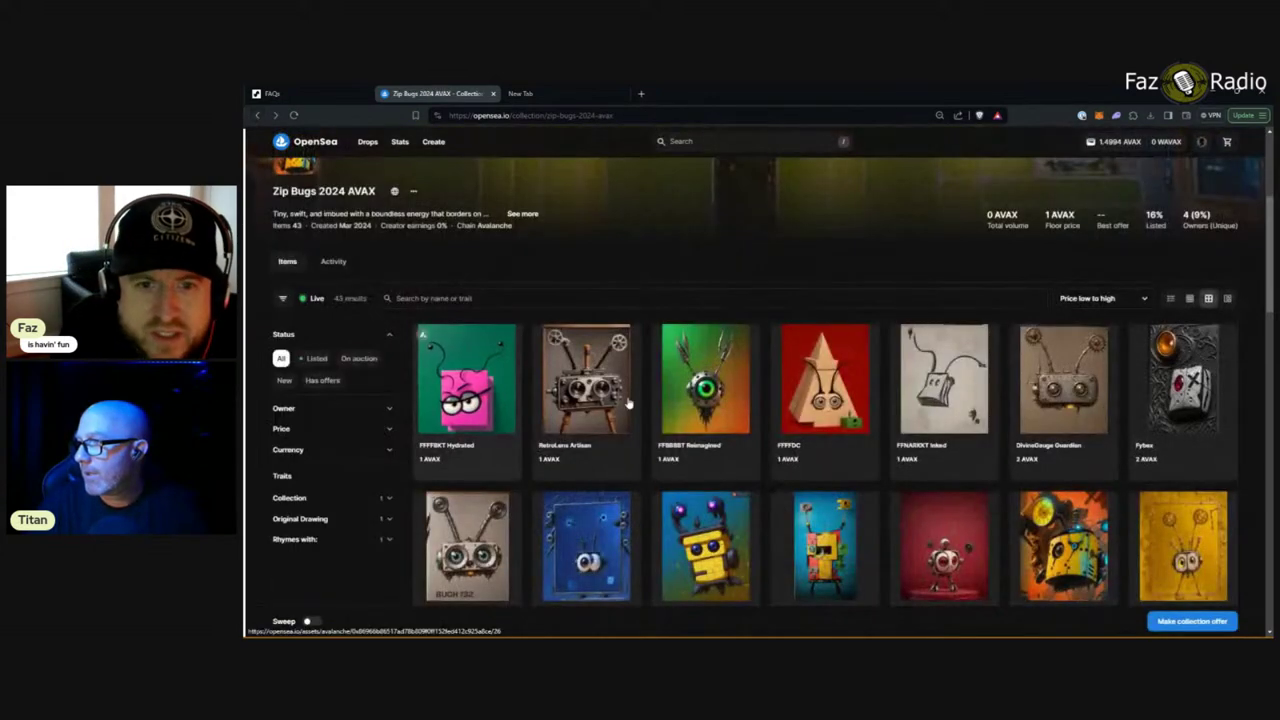
{"action": "scroll", "coordinate": [664, 405], "scroll_direction": "down", "scroll_amount": 2}
{"action": "scroll", "coordinate": [664, 405], "scroll_direction": "down", "scroll_amount": 1}
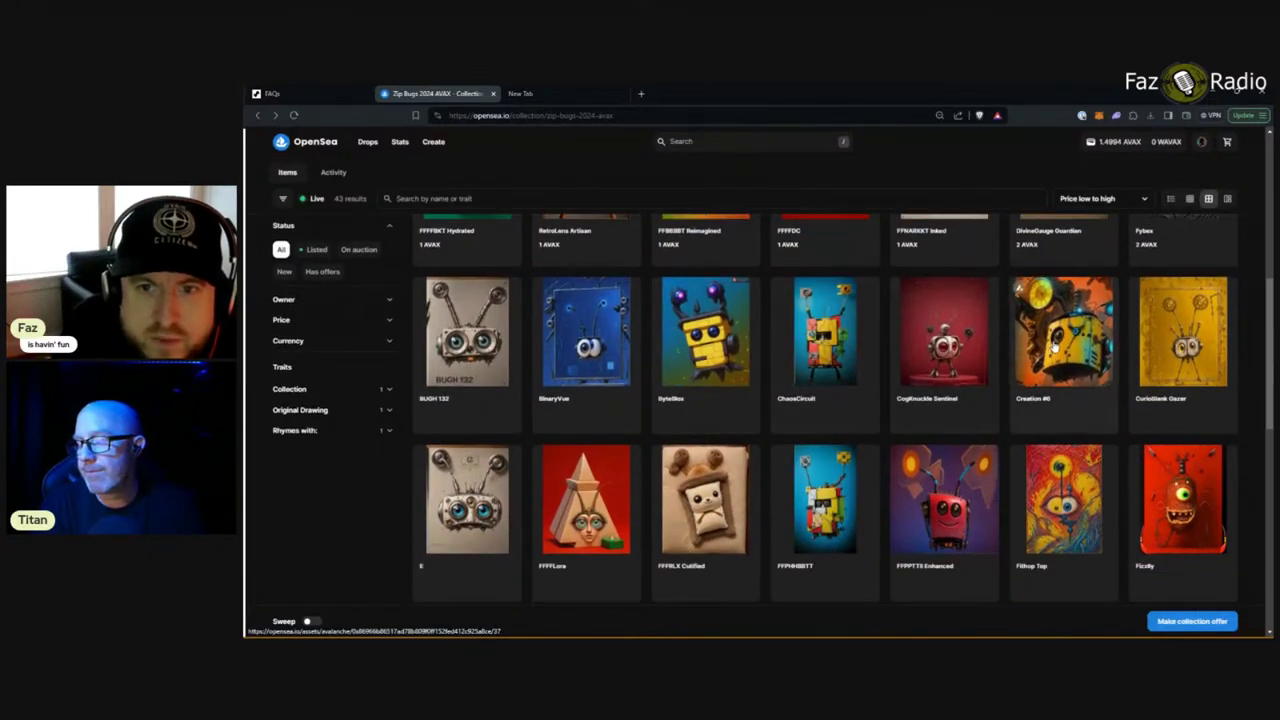
{"action": "left_click", "coordinate": [1022, 404]}
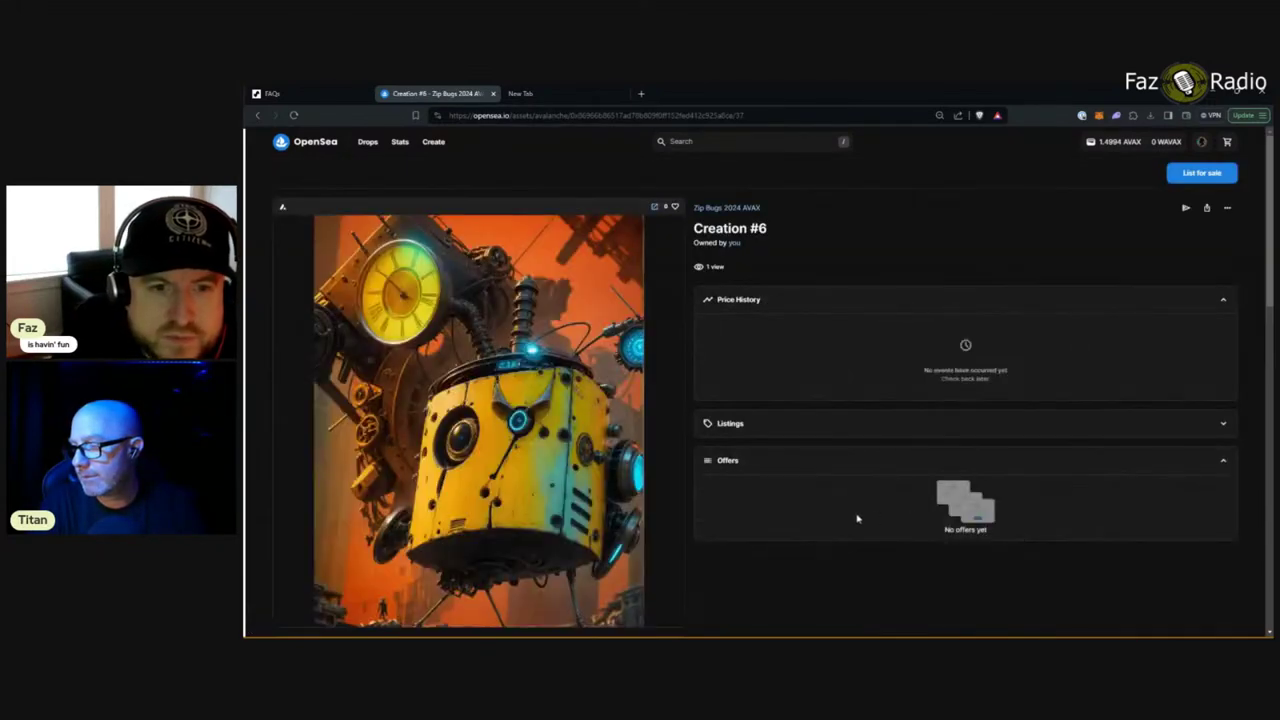
{"action": "scroll", "coordinate": [857, 518], "scroll_direction": "down", "scroll_amount": 1}
{"action": "scroll", "coordinate": [855, 520], "scroll_direction": "up", "scroll_amount": 1}
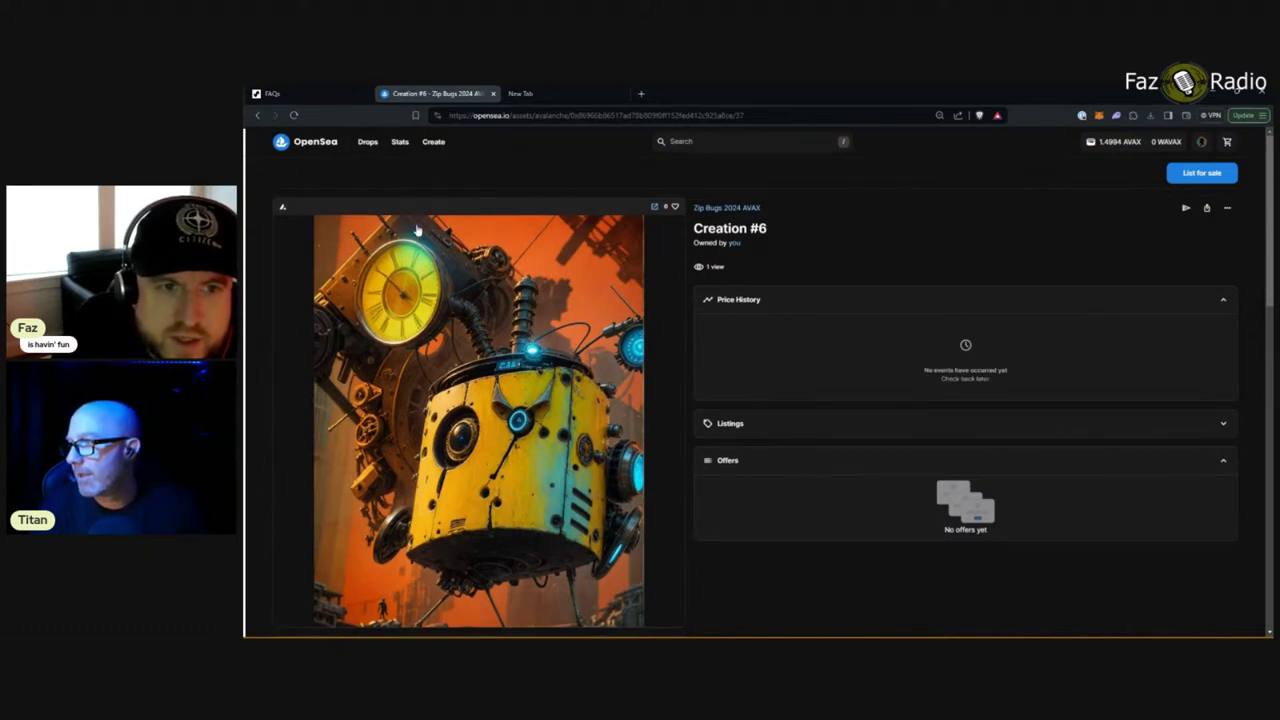
{"action": "left_click", "coordinate": [258, 119]}
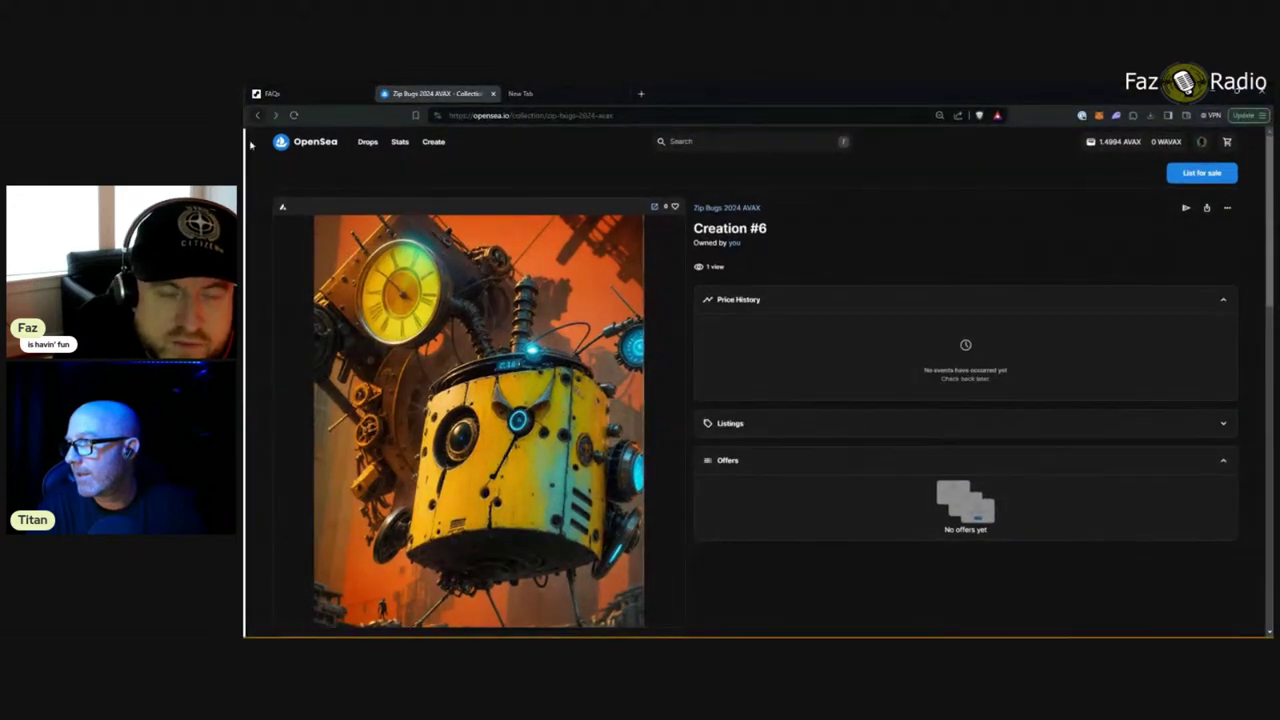
{"action": "scroll", "coordinate": [440, 330], "scroll_direction": "down", "scroll_amount": 3}
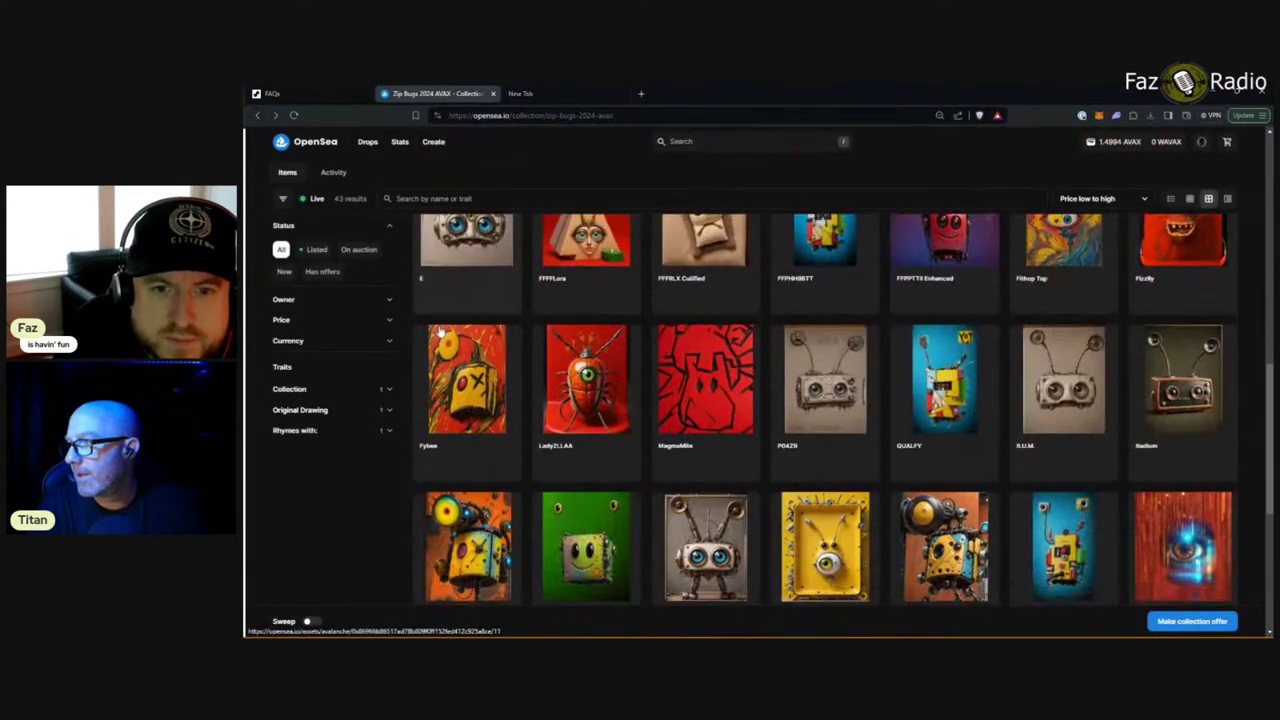
{"action": "scroll", "coordinate": [445, 338], "scroll_direction": "down", "scroll_amount": 1}
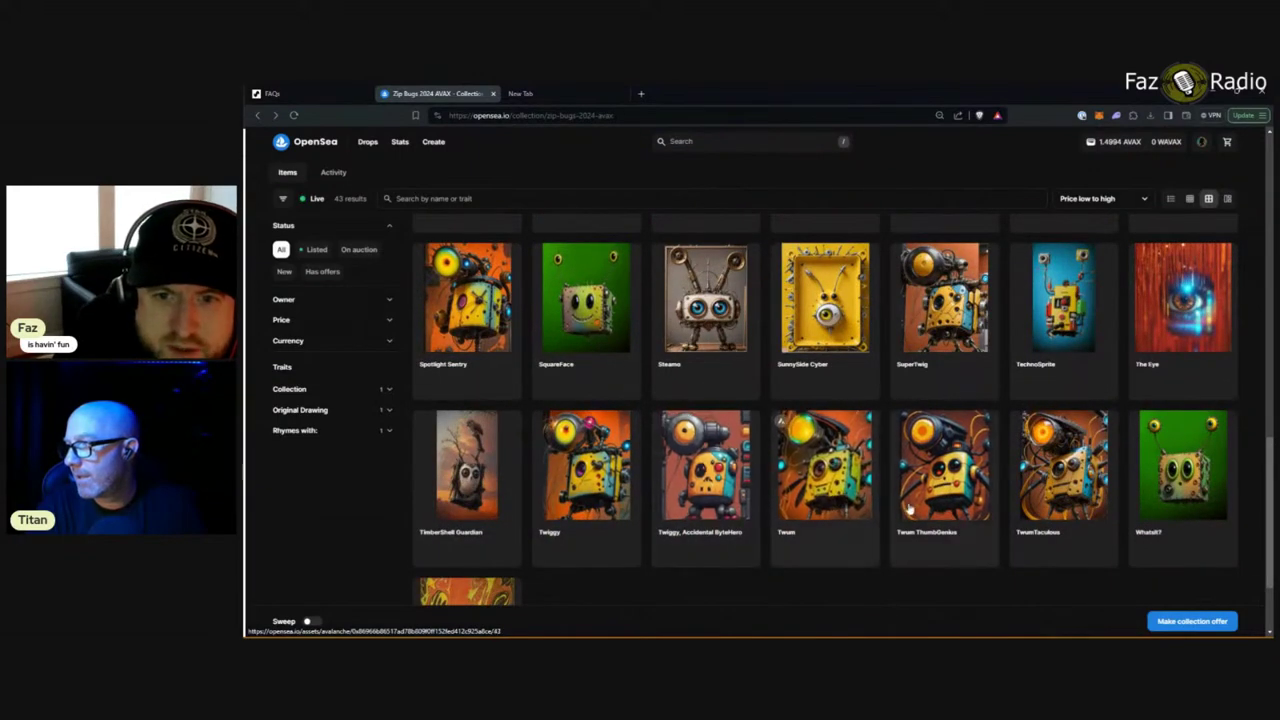
Step: Open Twum ThumbGenius, read its description, and return to the collection grid
{"action": "left_click", "coordinate": [944, 505]}
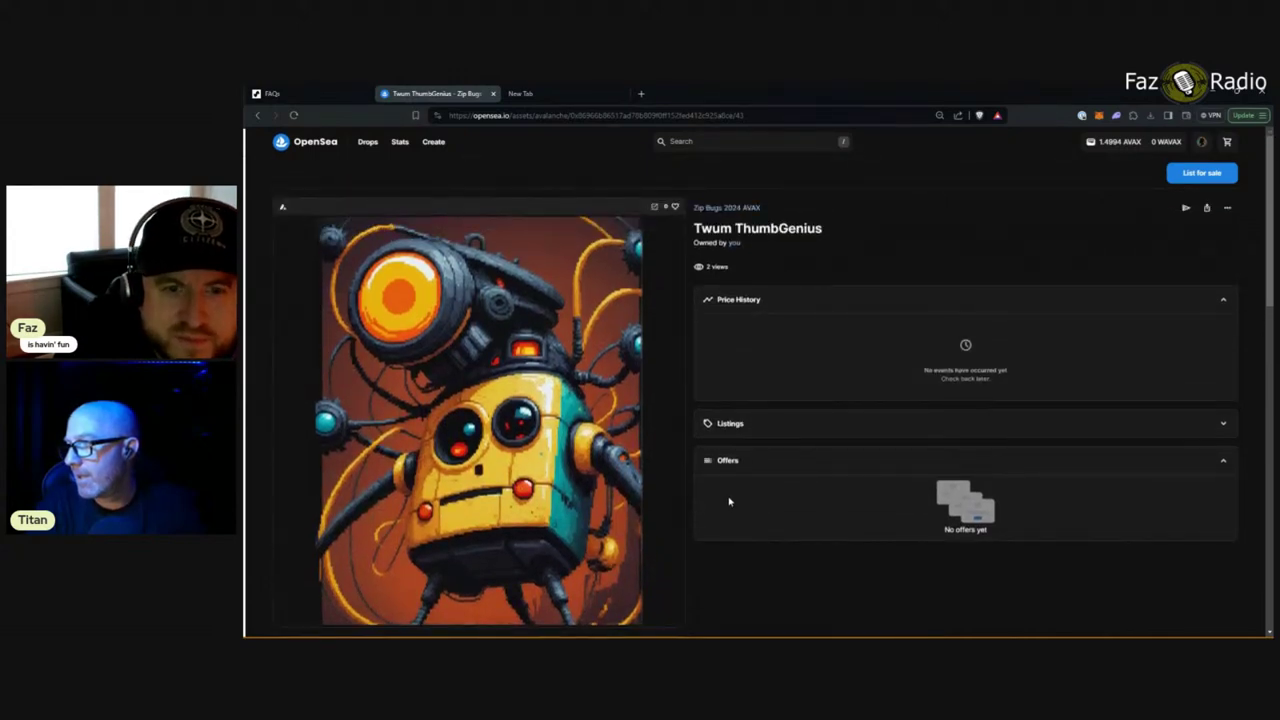
{"action": "scroll", "coordinate": [728, 501], "scroll_direction": "down", "scroll_amount": 3}
{"action": "left_click_drag", "start_coordinate": [376, 539], "coordinate": [414, 568]}
{"action": "left_click", "coordinate": [414, 568]}
{"action": "scroll", "coordinate": [621, 558], "scroll_direction": "up", "scroll_amount": 1}
{"action": "scroll", "coordinate": [700, 552], "scroll_direction": "up", "scroll_amount": 2}
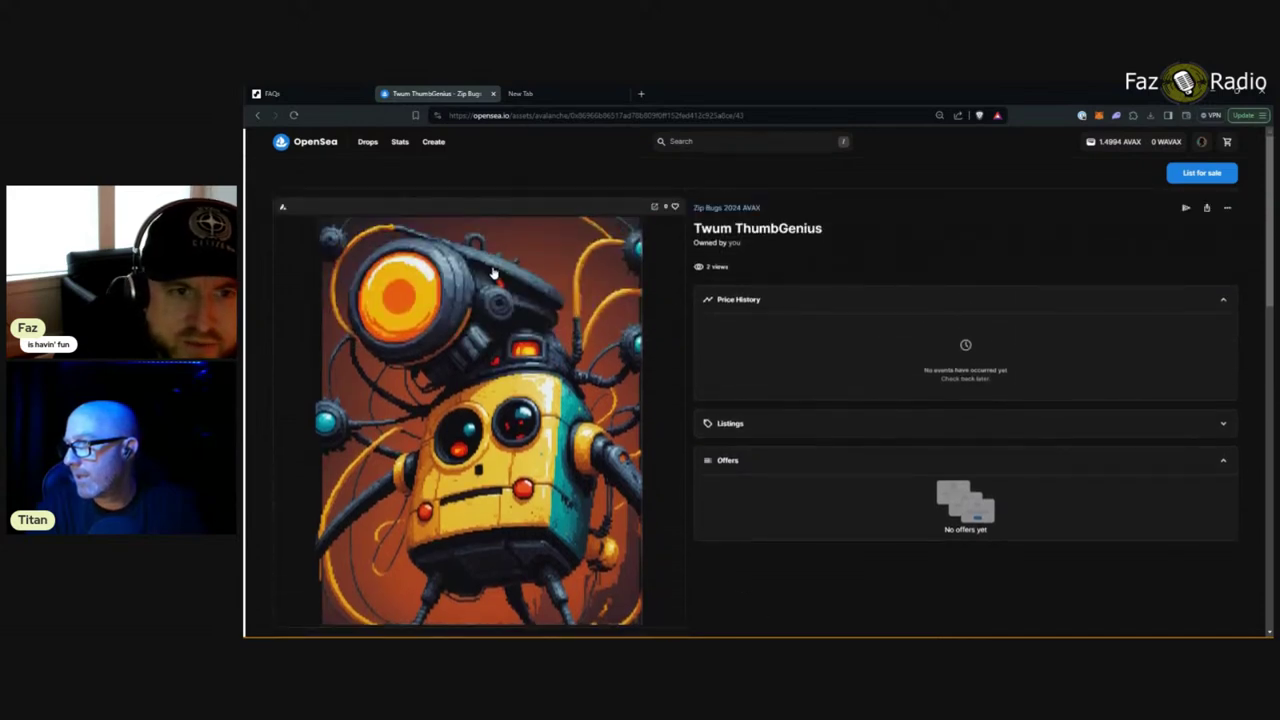
{"action": "left_click", "coordinate": [256, 117]}
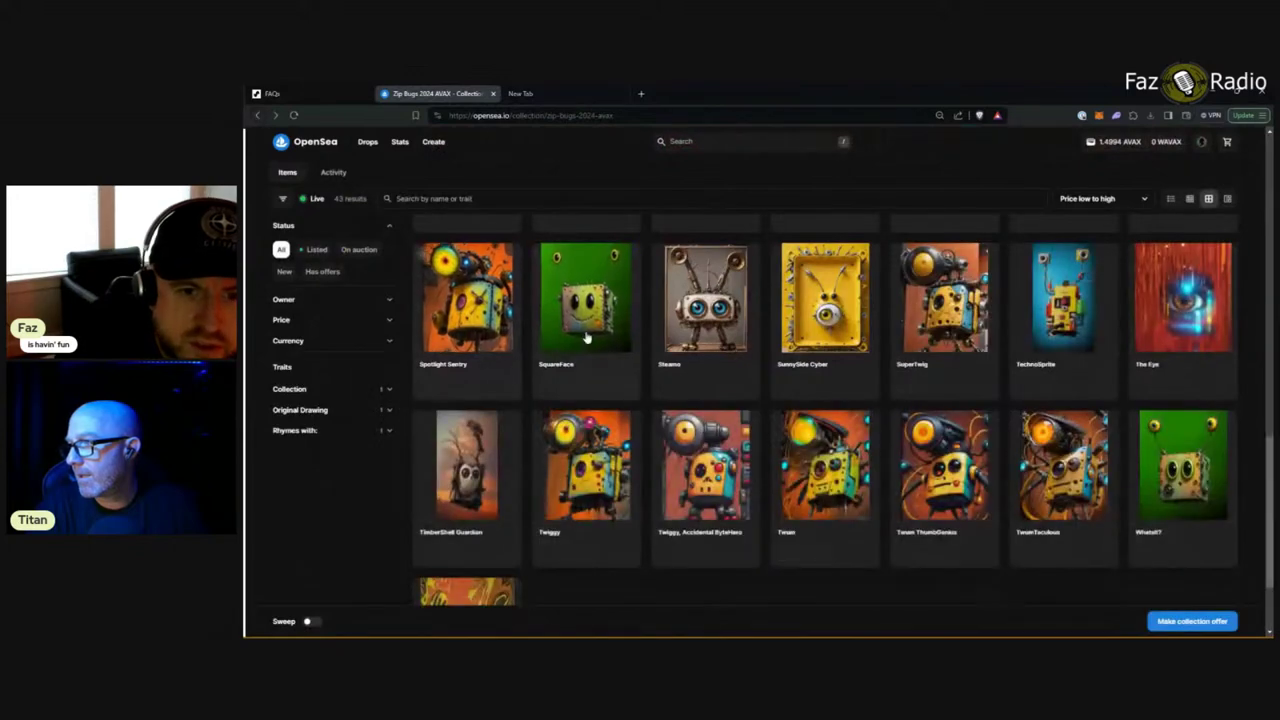
{"action": "scroll", "coordinate": [659, 303], "scroll_direction": "up", "scroll_amount": 1}
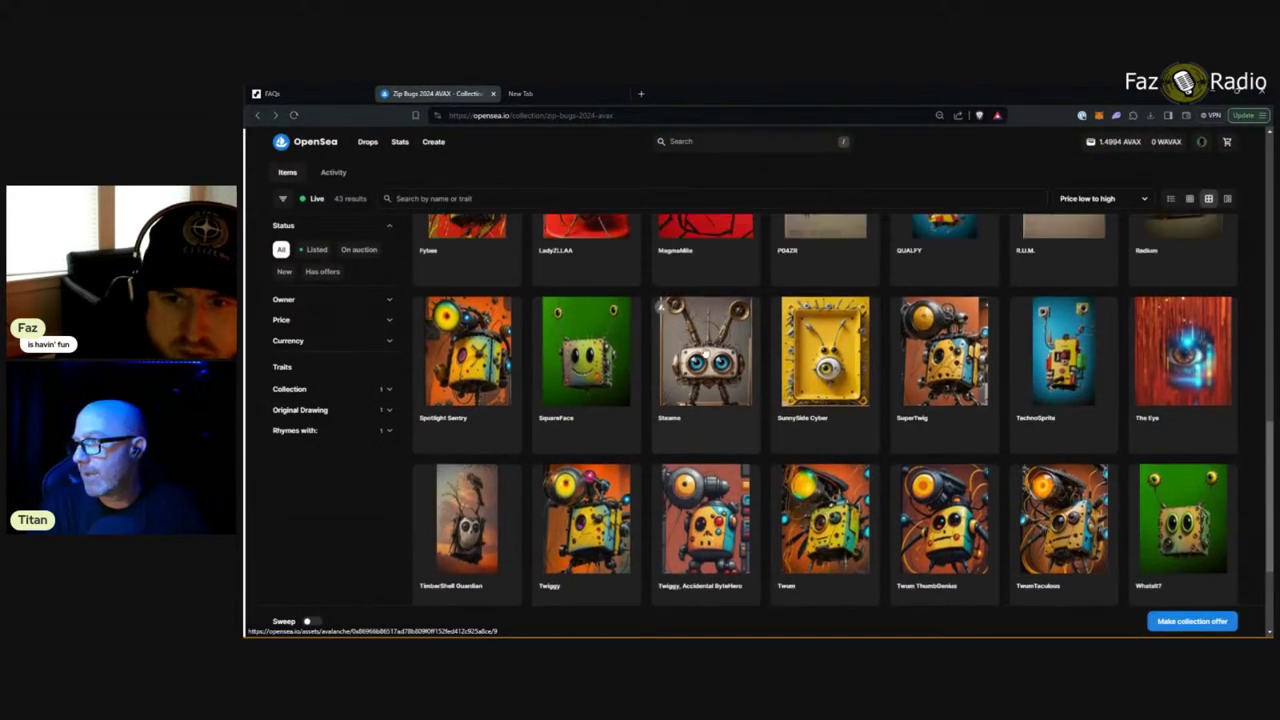
{"action": "scroll", "coordinate": [808, 356], "scroll_direction": "up", "scroll_amount": 1}
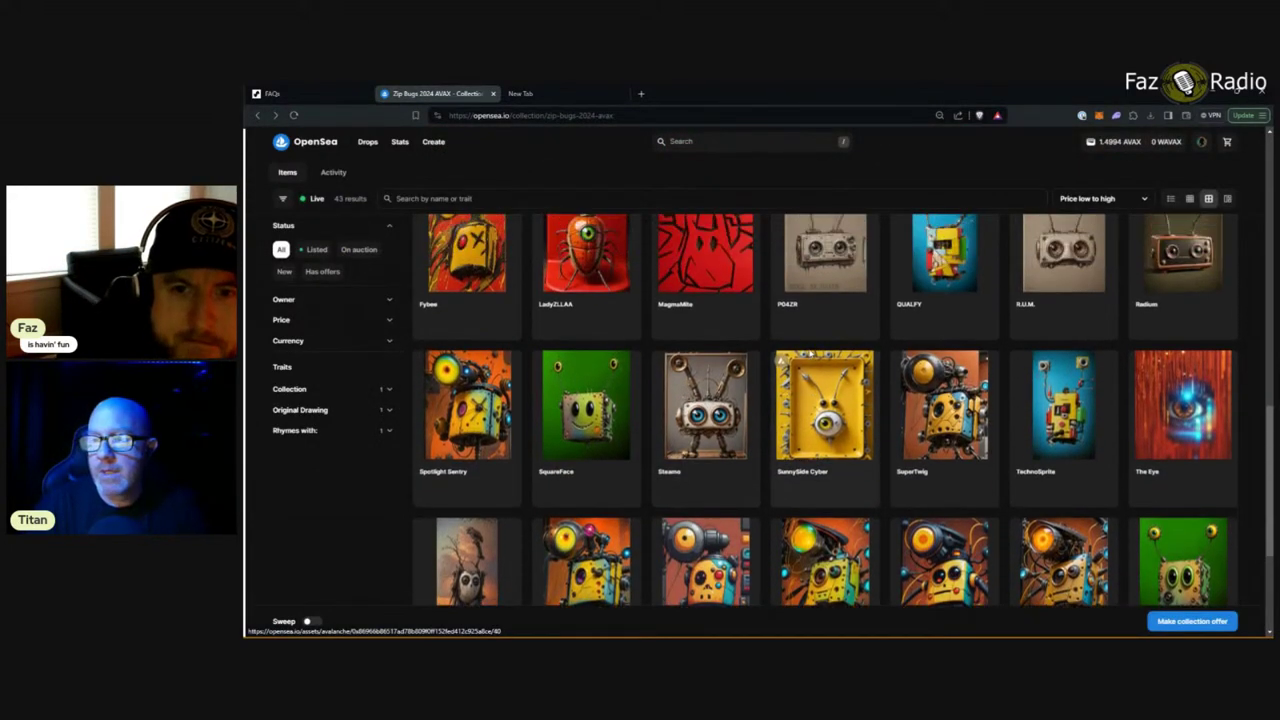
Step: Inspect the SuperTwig item page, then return to the collection grid and browse it
{"action": "left_click", "coordinate": [935, 398]}
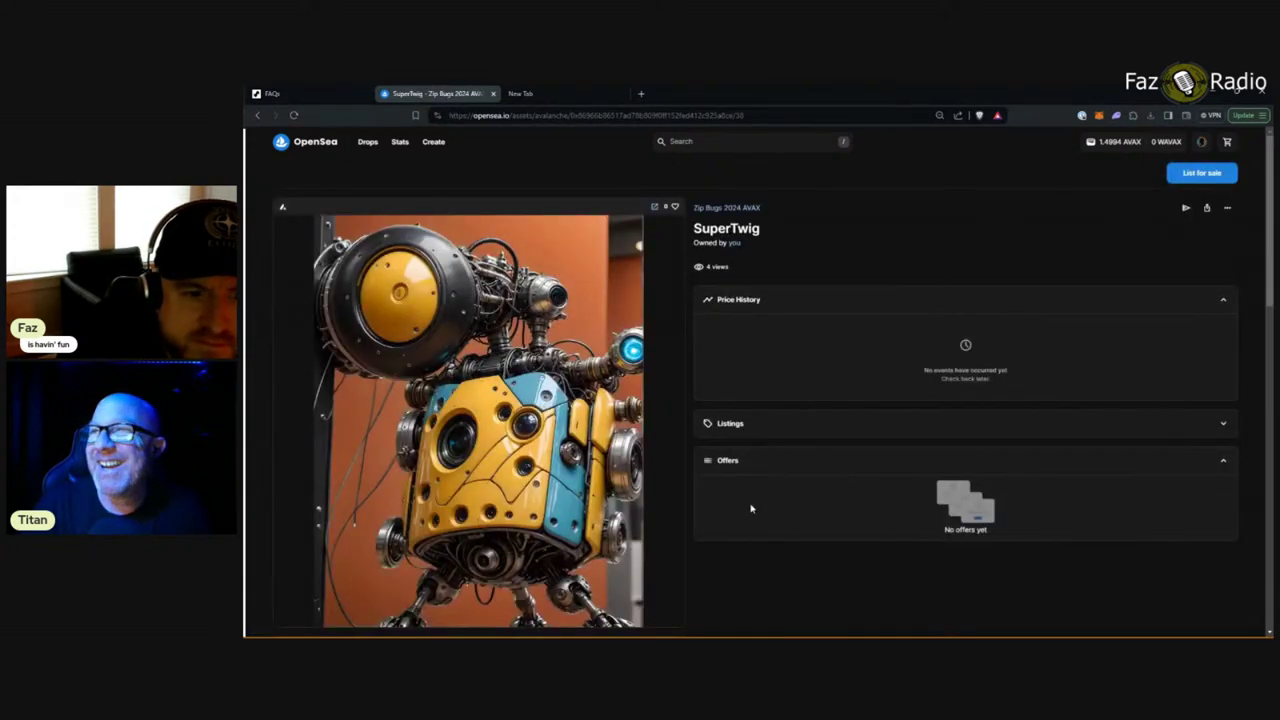
{"action": "scroll", "coordinate": [668, 542], "scroll_direction": "down", "scroll_amount": 1}
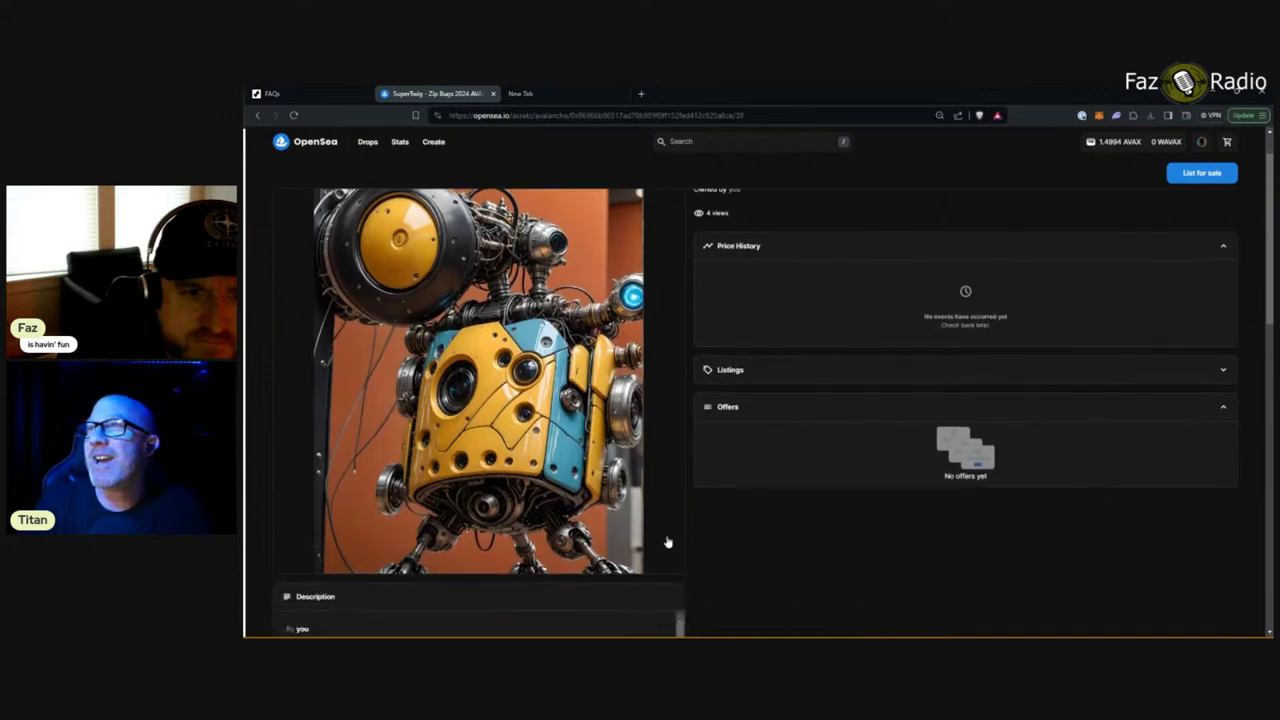
{"action": "scroll", "coordinate": [668, 542], "scroll_direction": "up", "scroll_amount": 1}
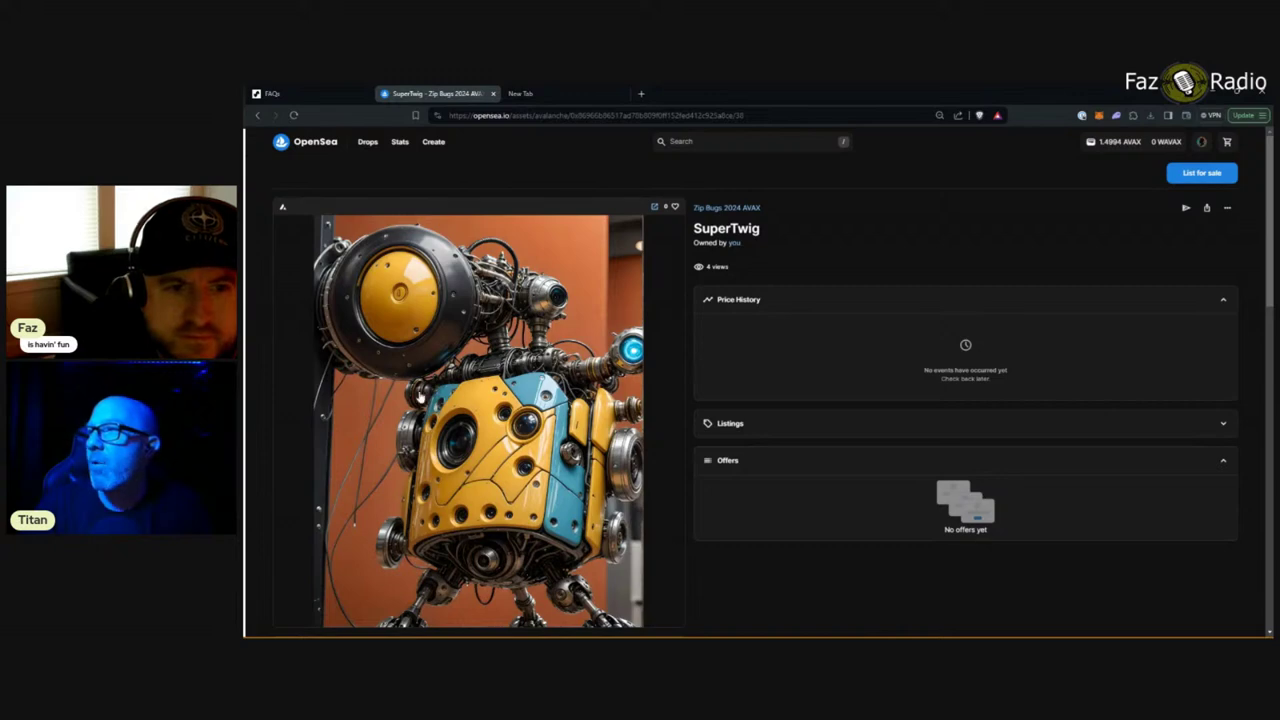
{"action": "left_click", "coordinate": [261, 115]}
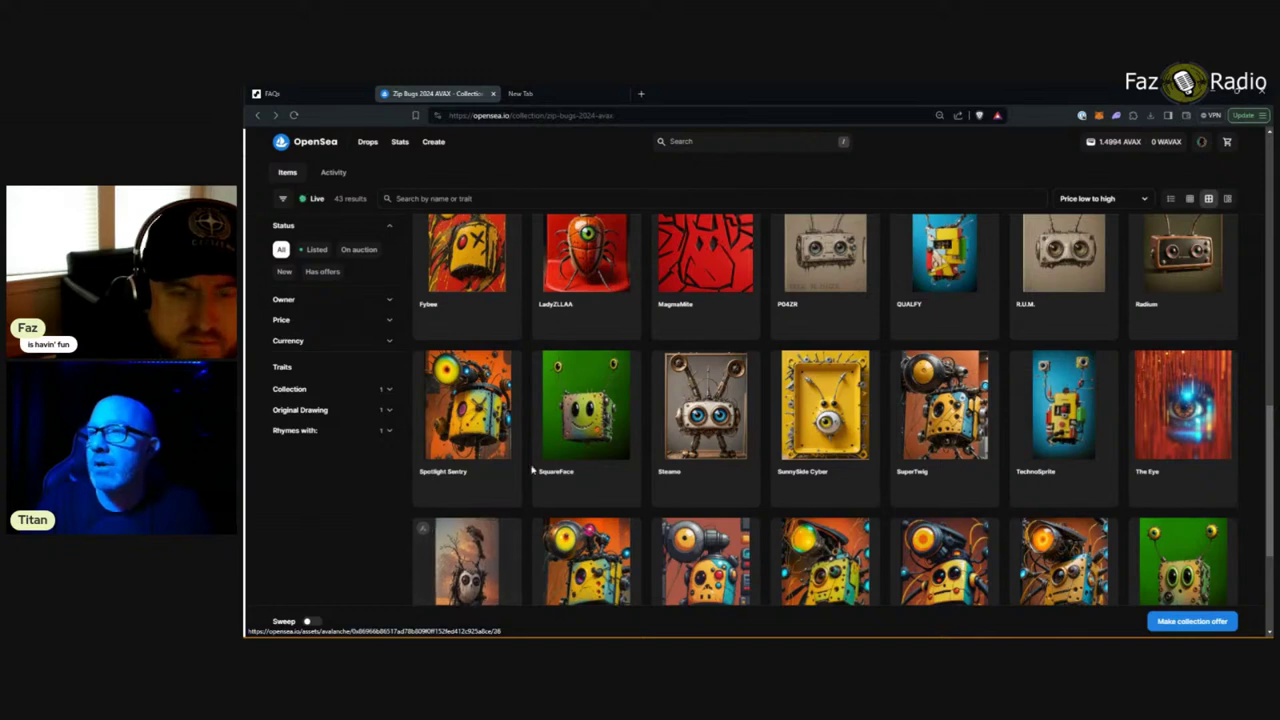
{"action": "scroll", "coordinate": [533, 468], "scroll_direction": "down", "scroll_amount": 2}
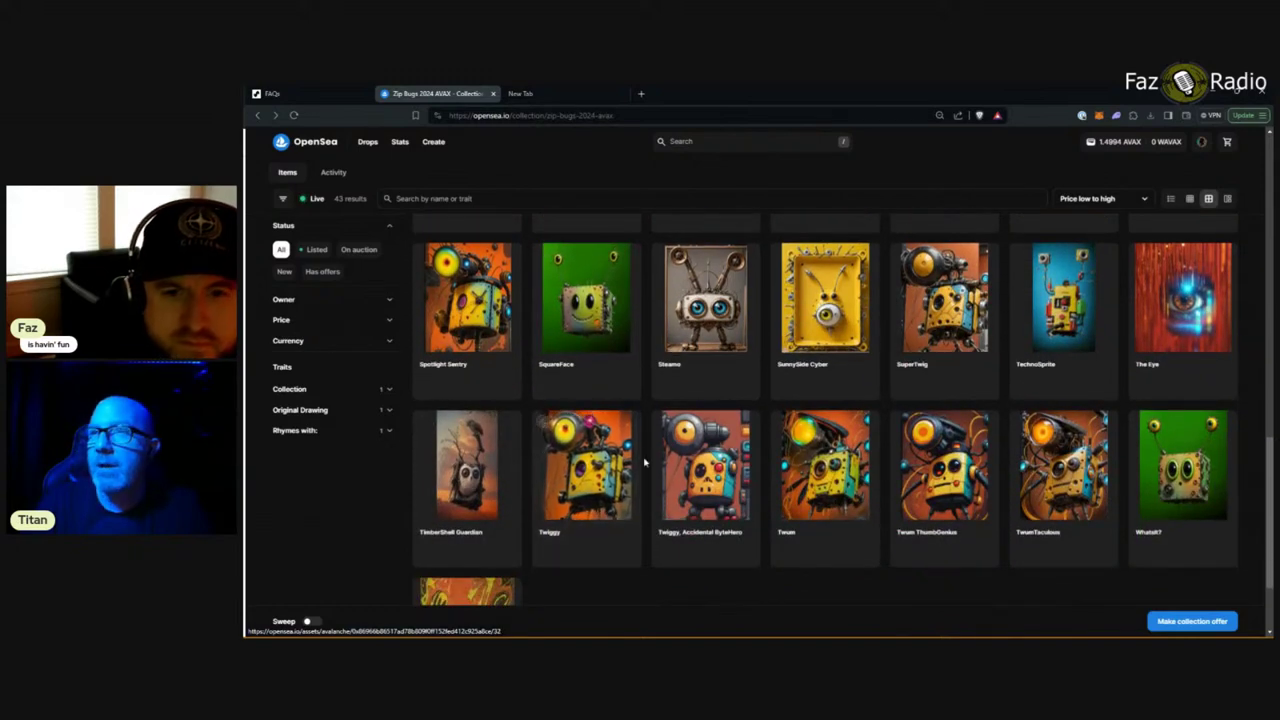
{"action": "scroll", "coordinate": [790, 472], "scroll_direction": "down", "scroll_amount": 2}
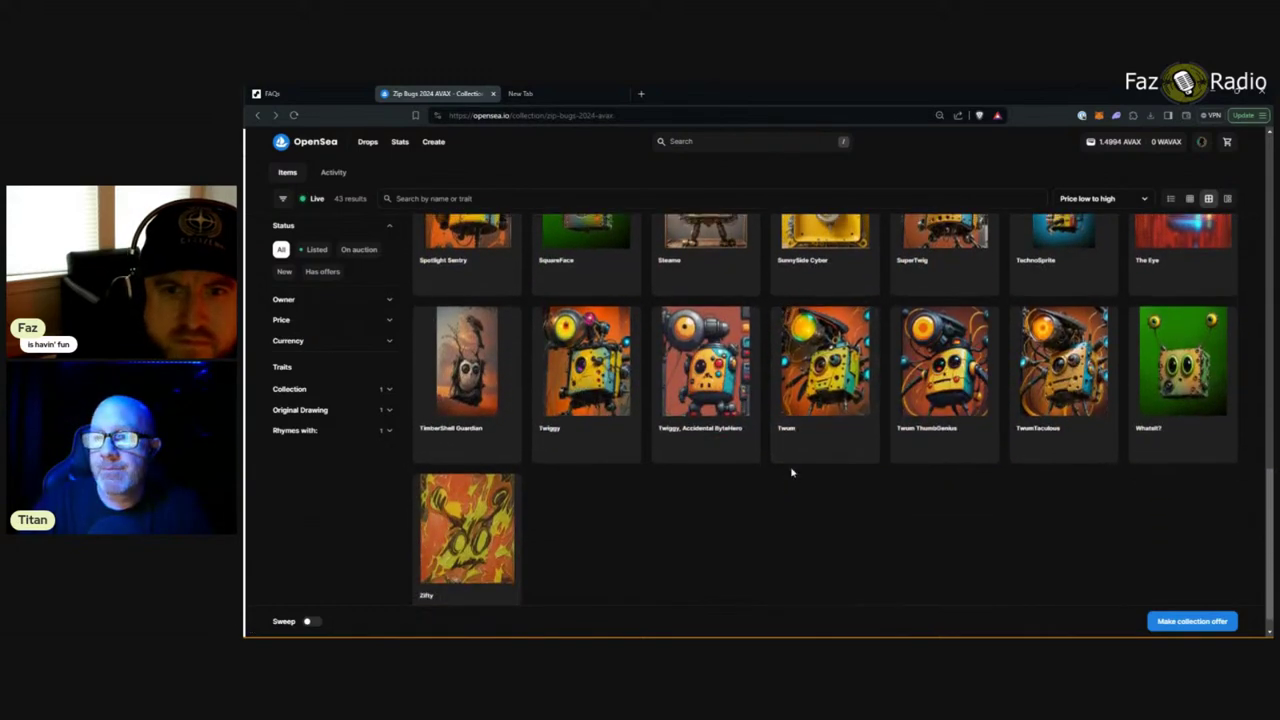
{"action": "scroll", "coordinate": [790, 472], "scroll_direction": "up", "scroll_amount": 8}
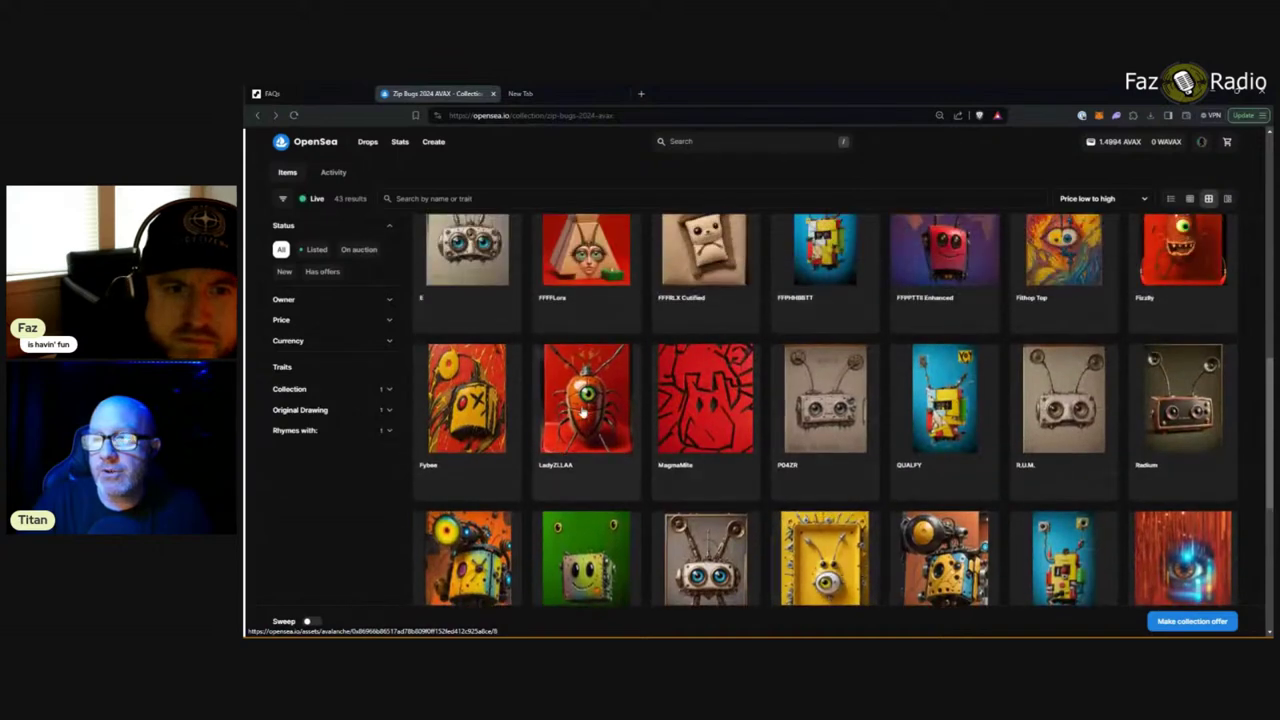
Step: Open Fybee and view its artwork enlarged, then go to the Zip Bugs 2024 AVAX collection page
{"action": "left_click", "coordinate": [474, 404]}
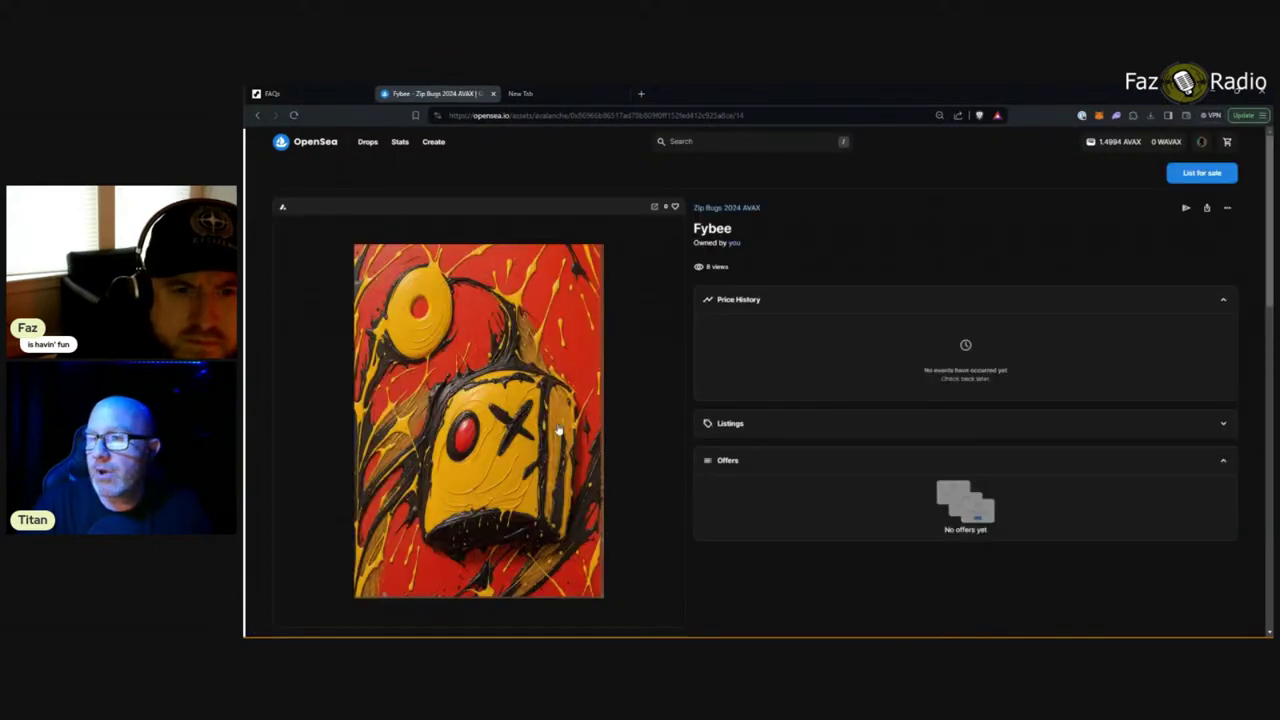
{"action": "left_click", "coordinate": [559, 430]}
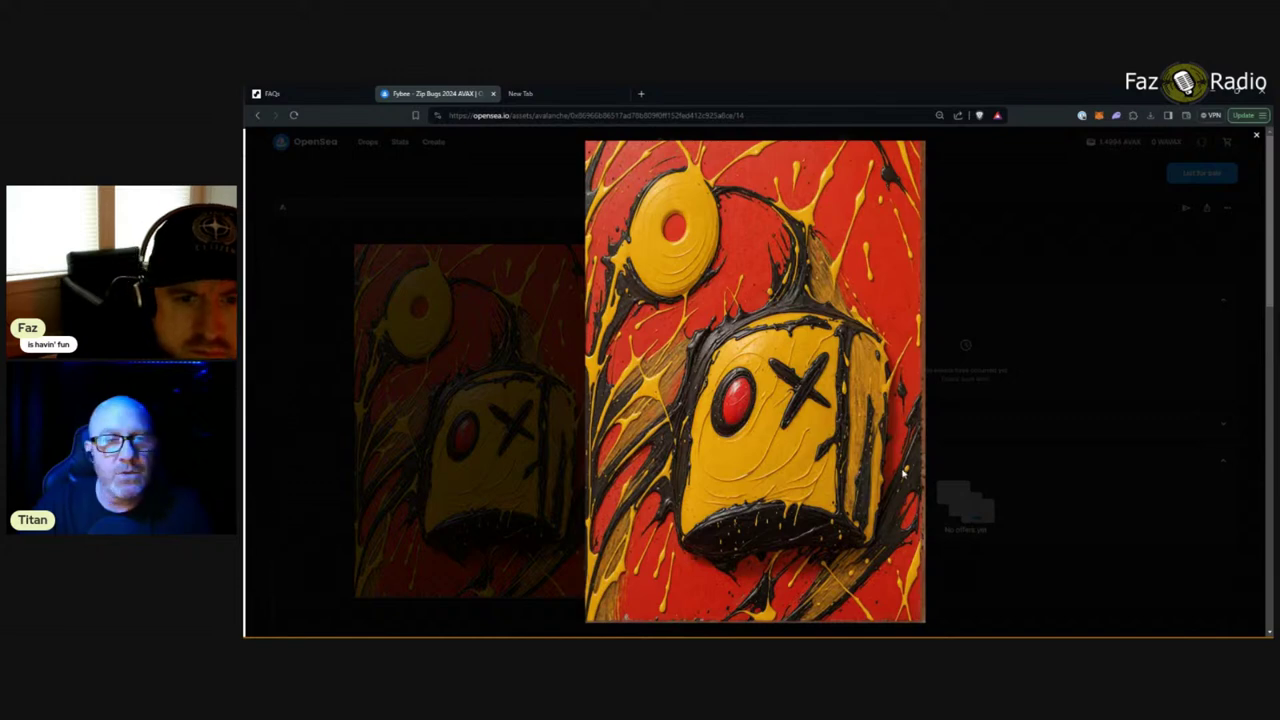
{"action": "left_click", "coordinate": [1035, 333]}
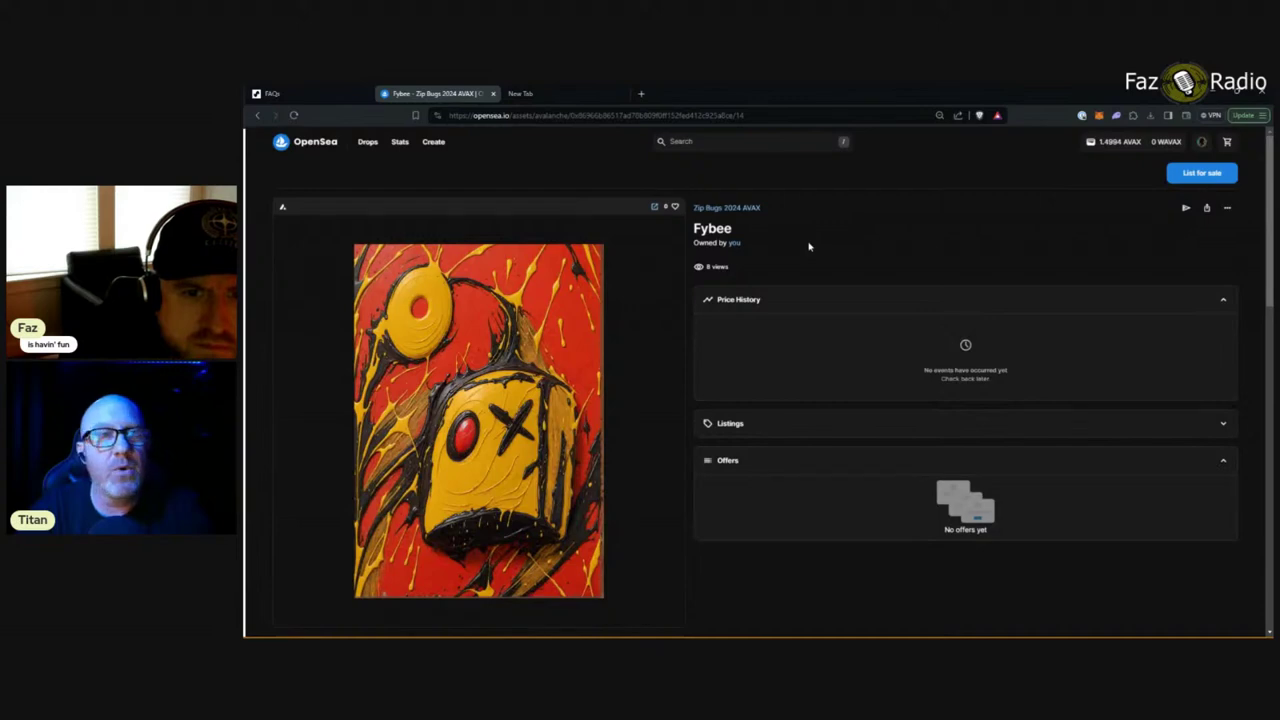
{"action": "left_click", "coordinate": [725, 208]}
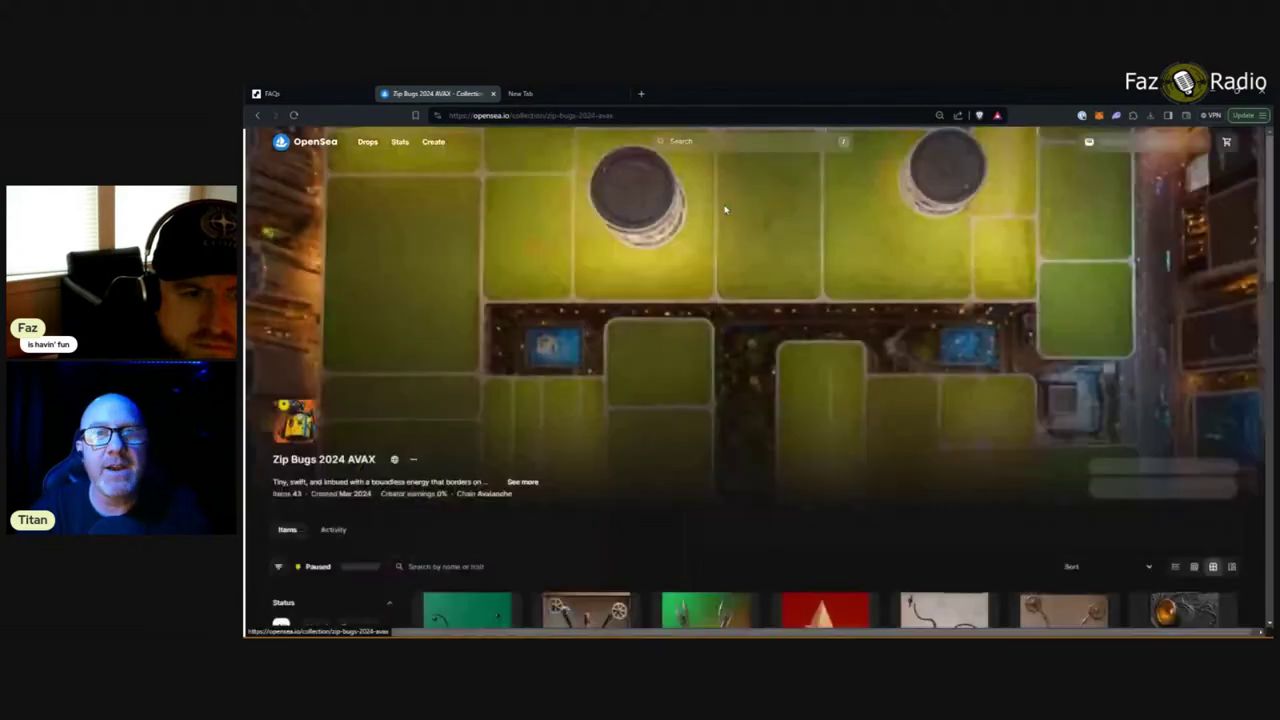
Step: Scroll down to the ByteBlox card in the grid and open its item page
{"action": "scroll", "coordinate": [740, 340], "scroll_direction": "down", "scroll_amount": 2}
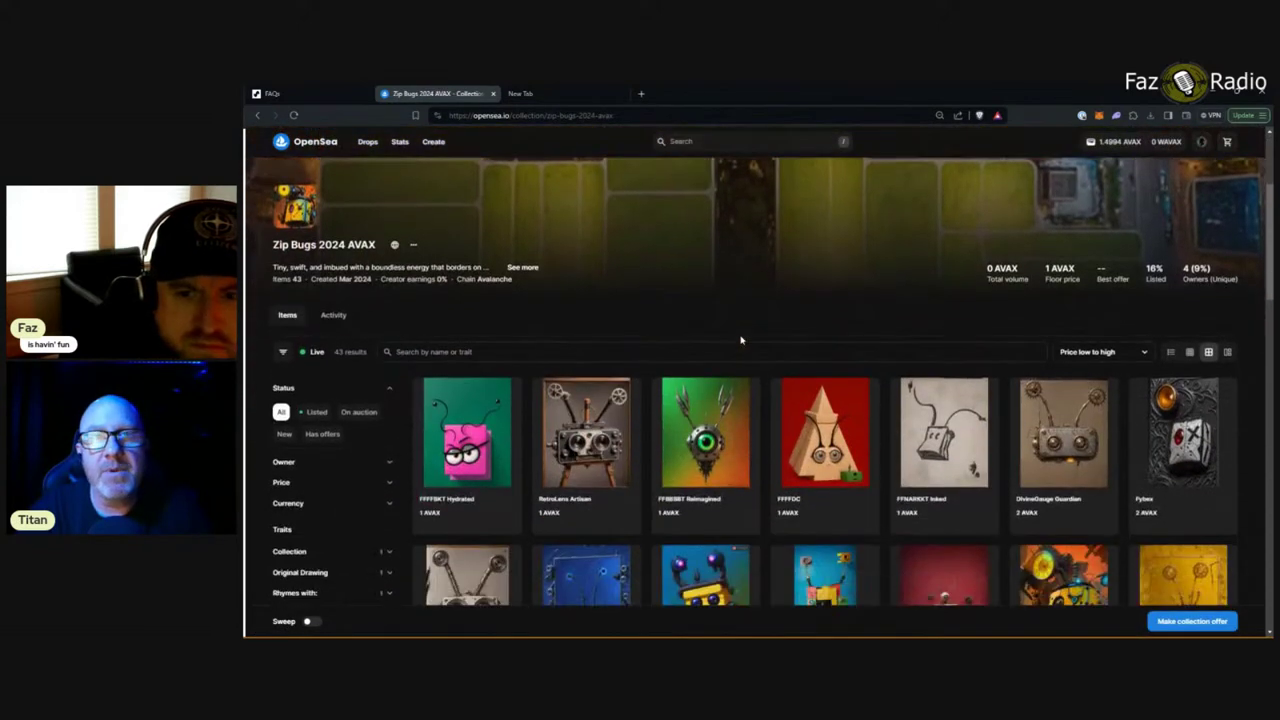
{"action": "scroll", "coordinate": [740, 340], "scroll_direction": "down", "scroll_amount": 1}
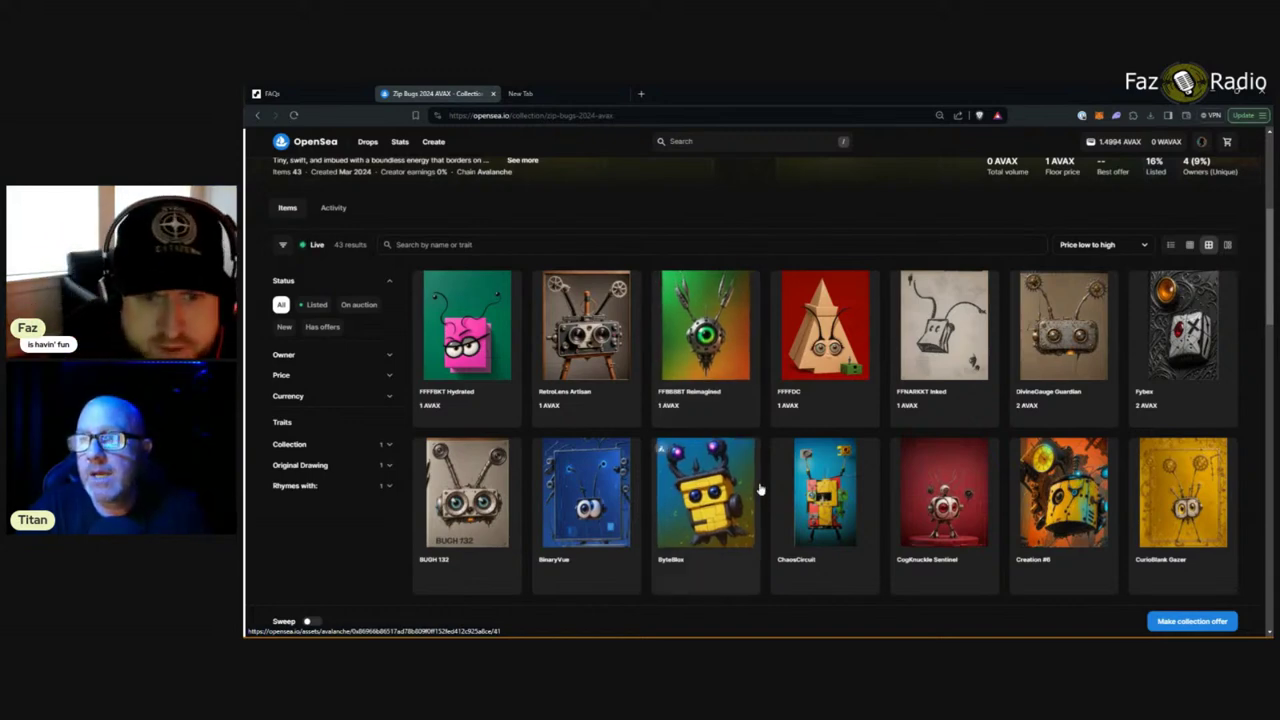
{"action": "left_click", "coordinate": [711, 540]}
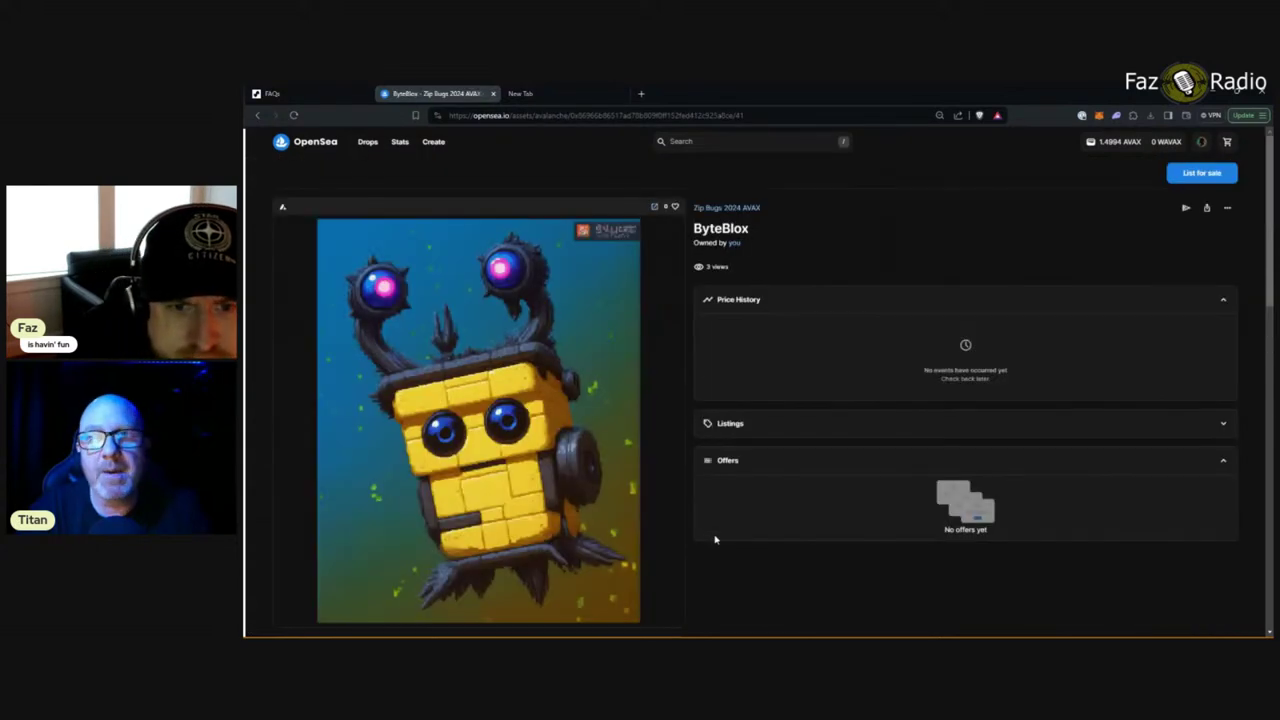
Step: Scroll down the ByteBlox item page
{"action": "scroll", "coordinate": [714, 539], "scroll_direction": "down", "scroll_amount": 1}
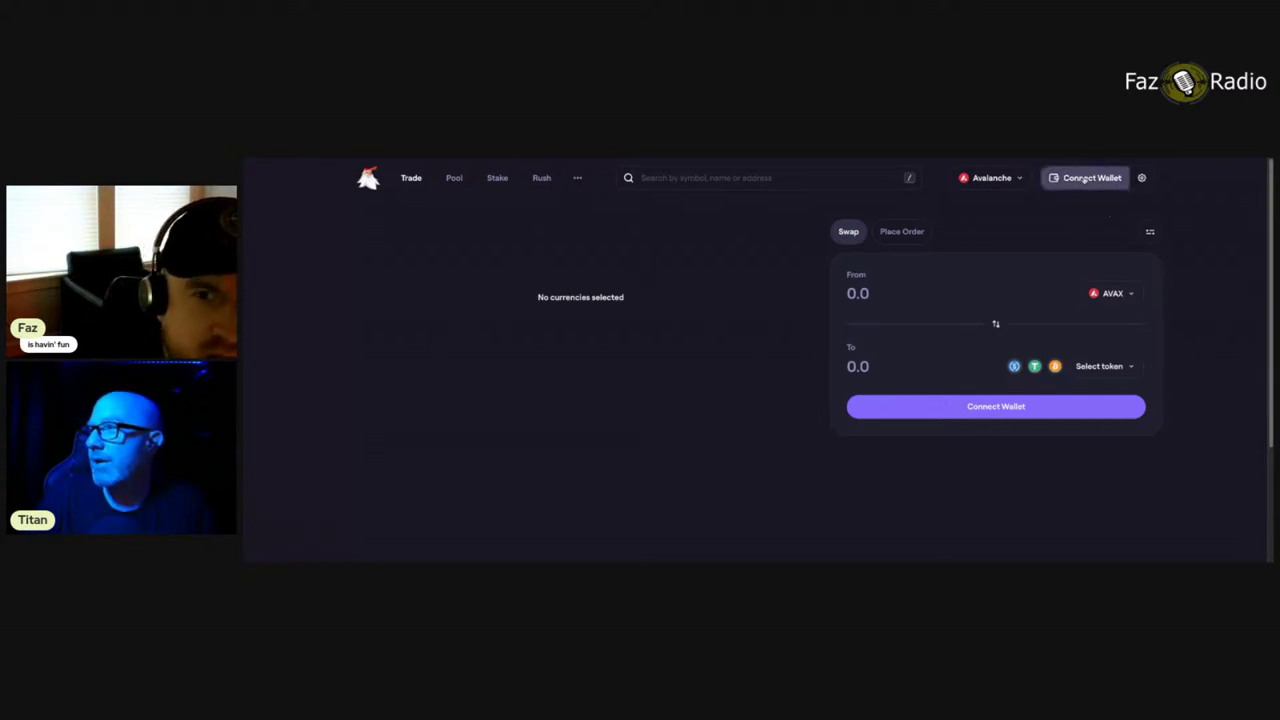
Step: Connect MetaMask to Trader Joe, then check the account overview and the Avalanche network list
{"action": "left_click", "coordinate": [1085, 178]}
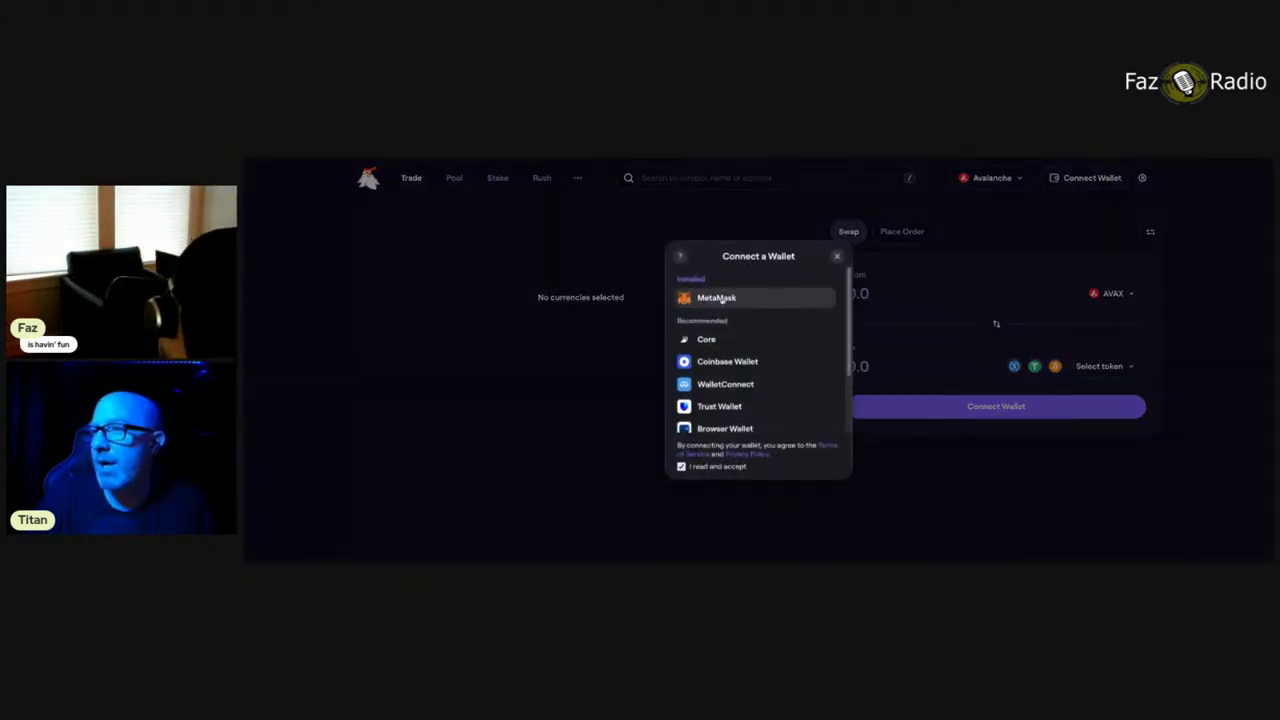
{"action": "left_click", "coordinate": [721, 299]}
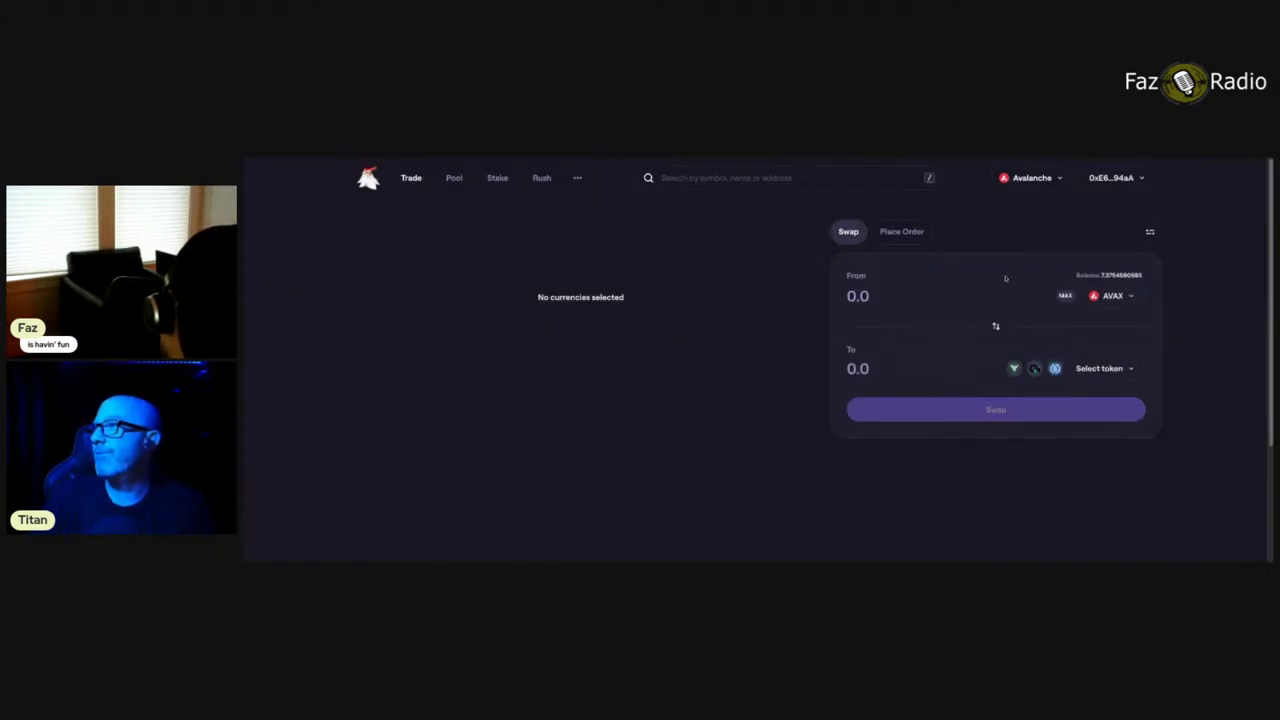
{"action": "left_click", "coordinate": [1105, 178]}
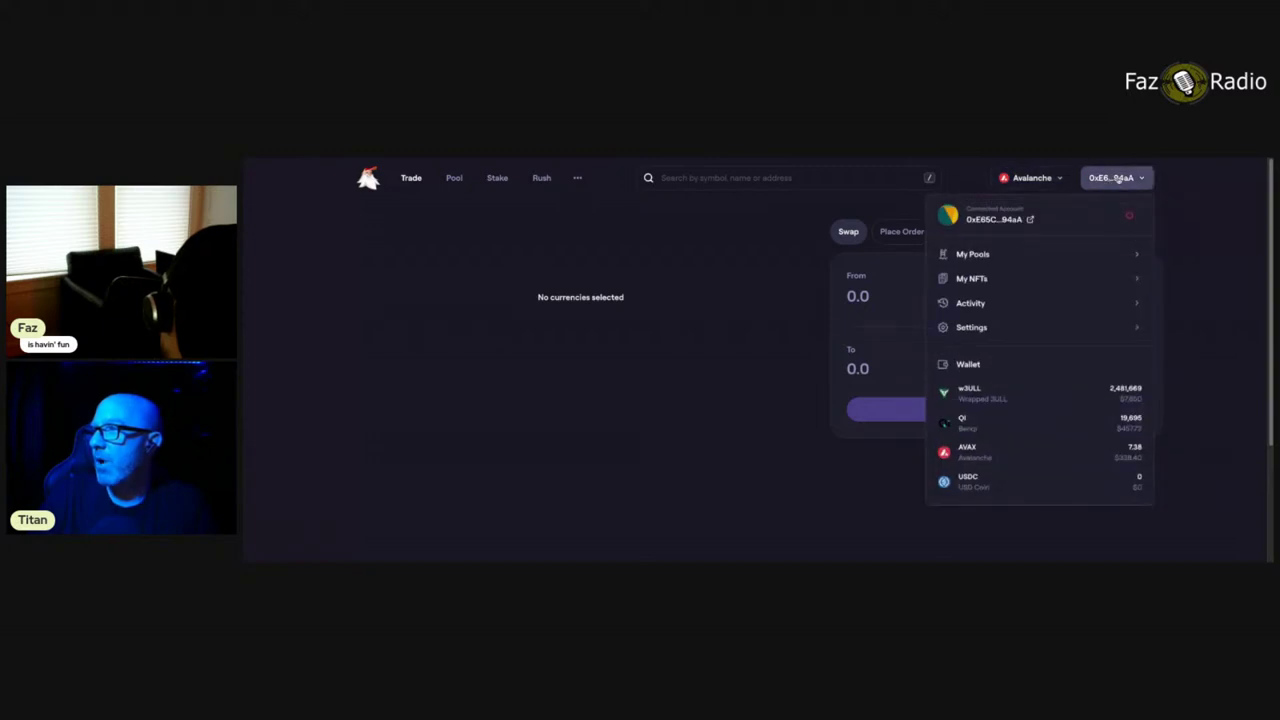
{"action": "left_click", "coordinate": [1035, 178]}
{"action": "left_click", "coordinate": [1040, 180]}
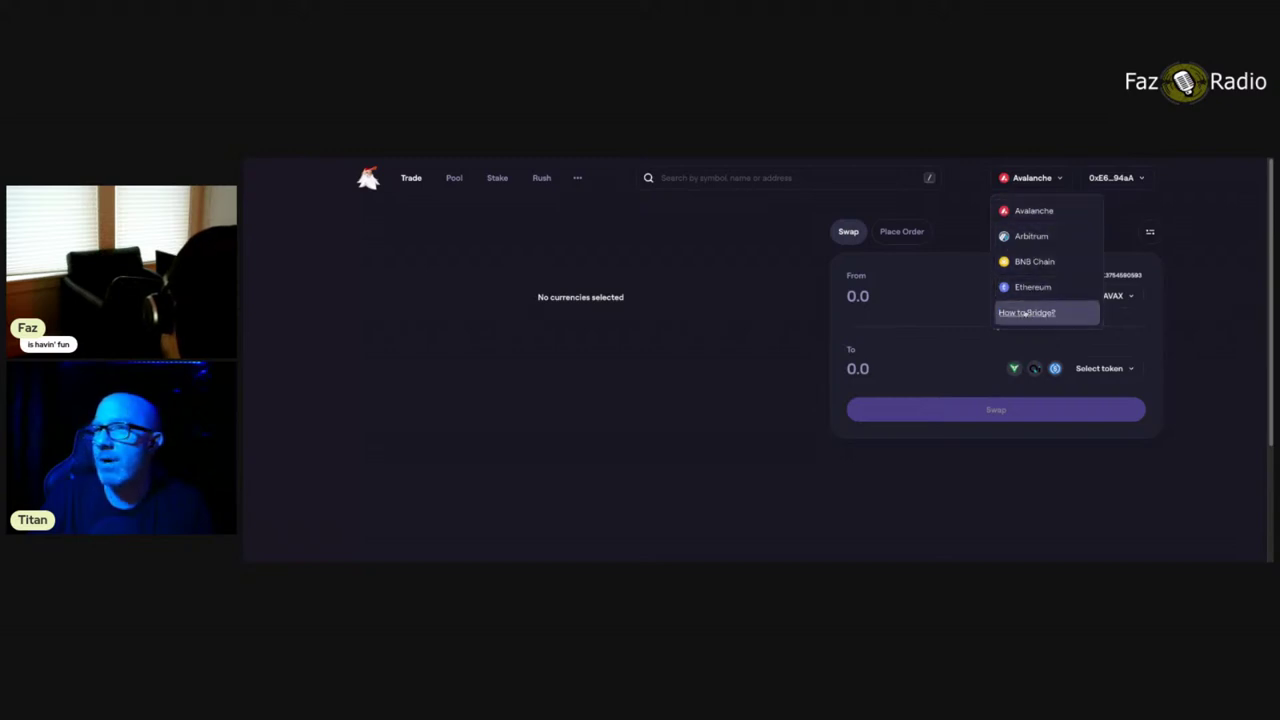
{"action": "left_click", "coordinate": [1201, 203]}
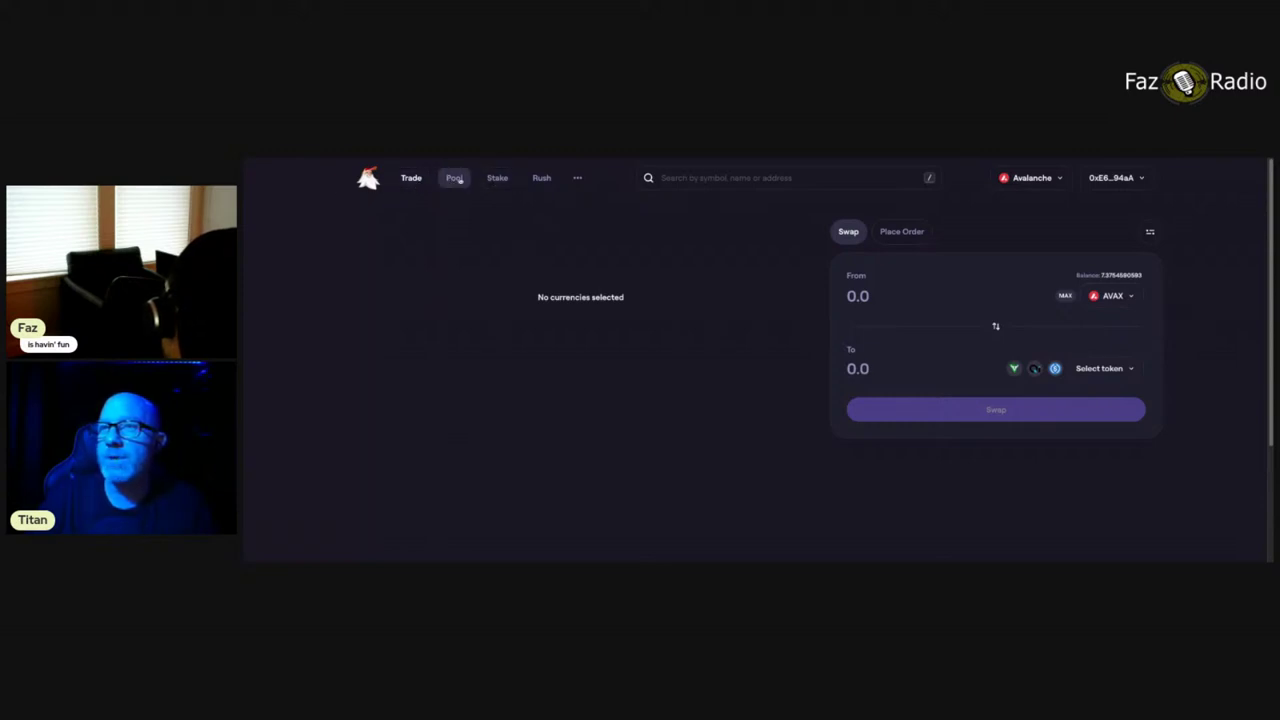
Step: Open the Meme Coin Rush page and browse the COQ, NOCHILL and KIMBO farms
{"action": "left_click", "coordinate": [540, 179]}
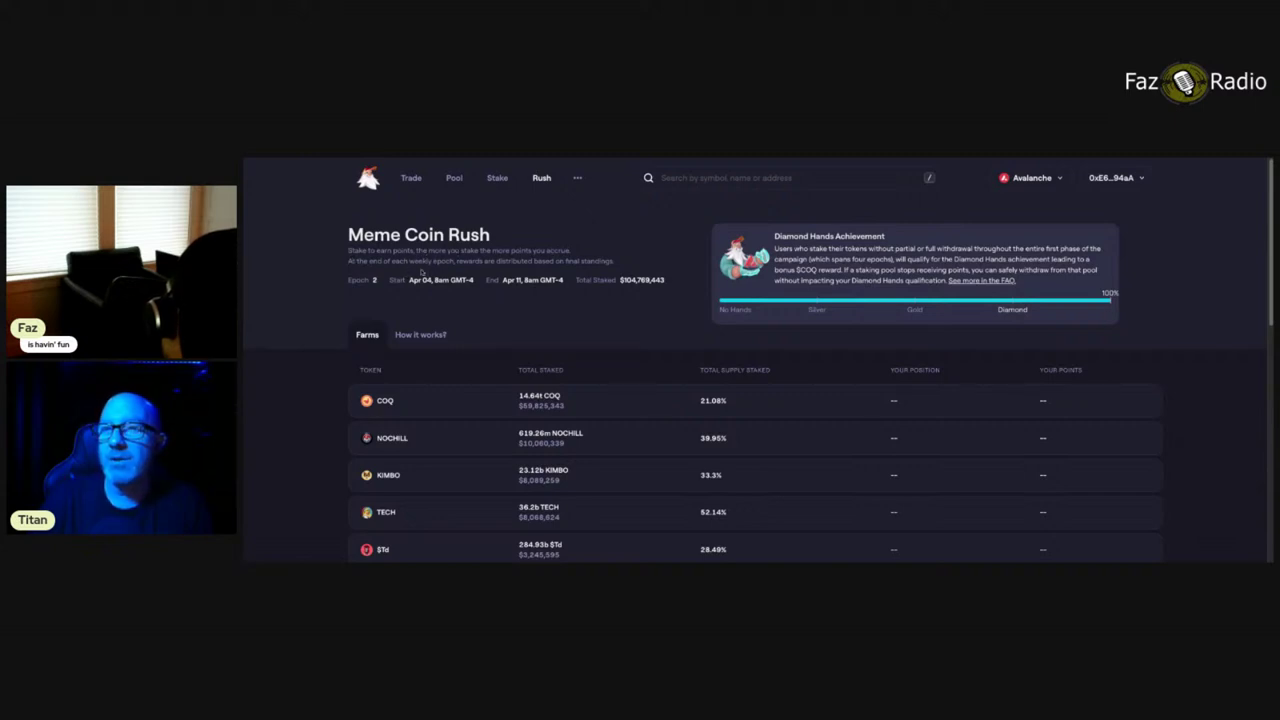
{"action": "scroll", "coordinate": [675, 420], "scroll_direction": "down", "scroll_amount": 2}
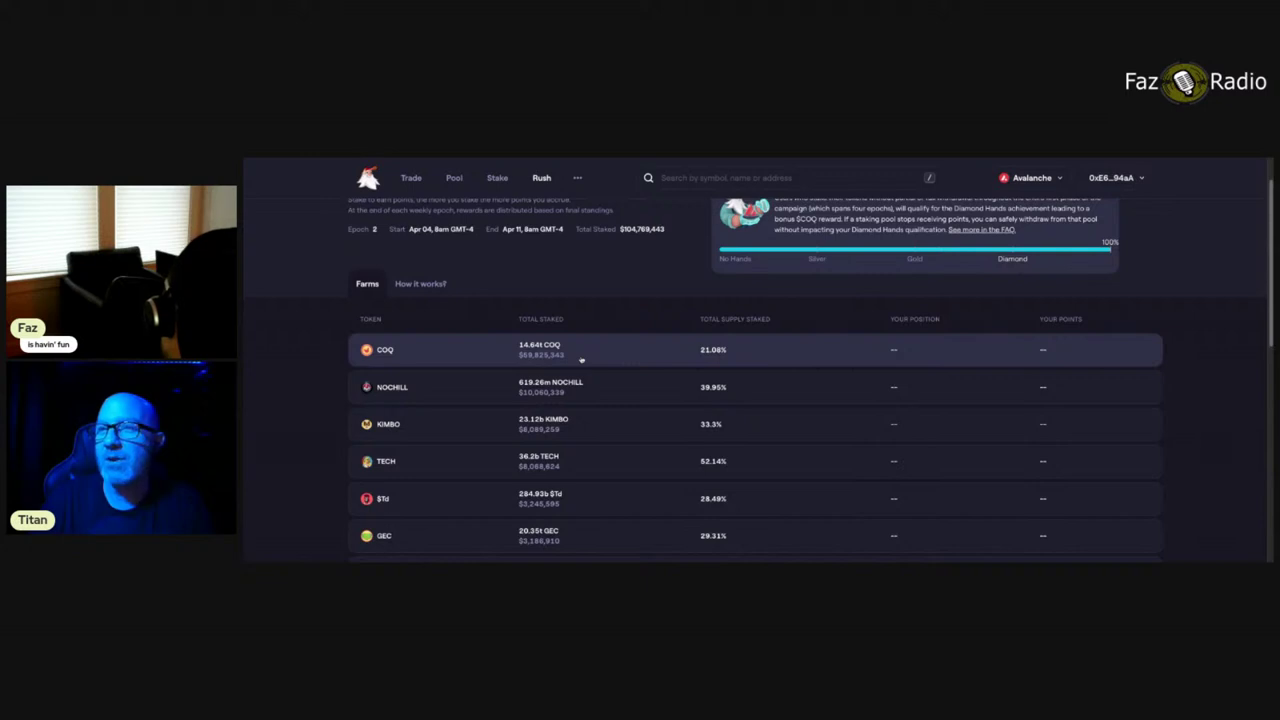
{"action": "scroll", "coordinate": [520, 284], "scroll_direction": "down", "scroll_amount": 2}
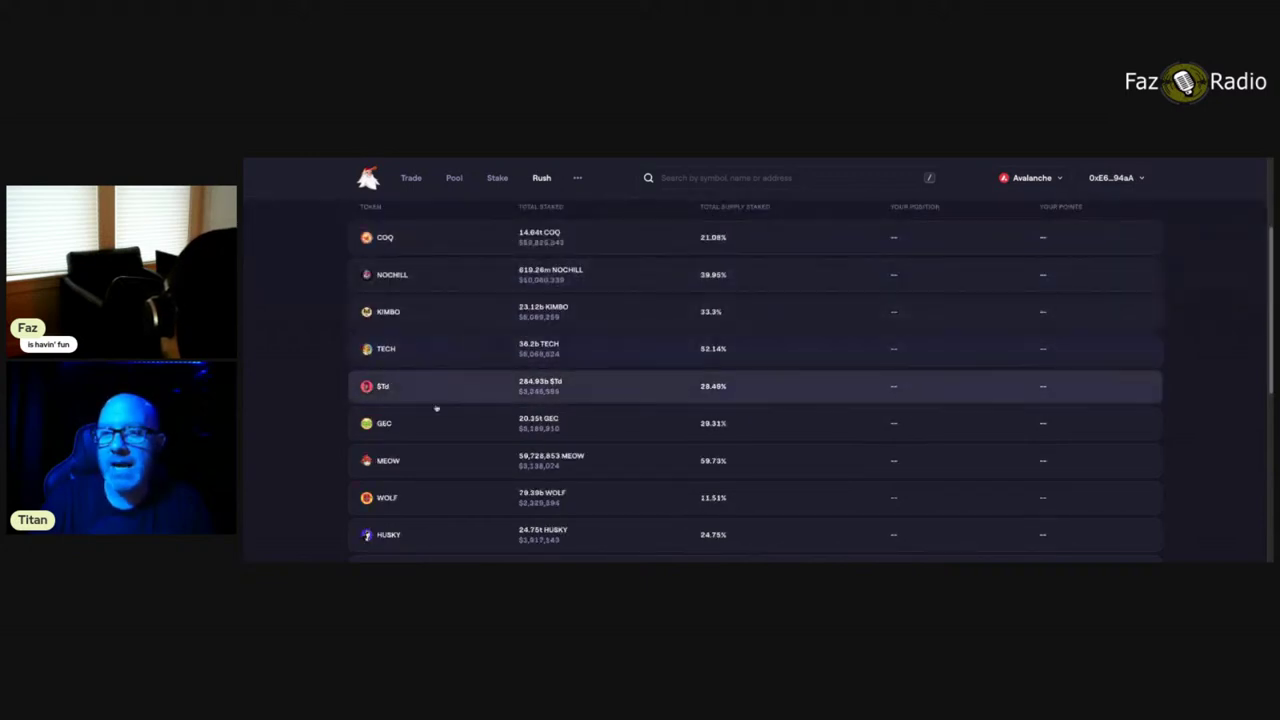
{"action": "scroll", "coordinate": [505, 425], "scroll_direction": "down", "scroll_amount": 1}
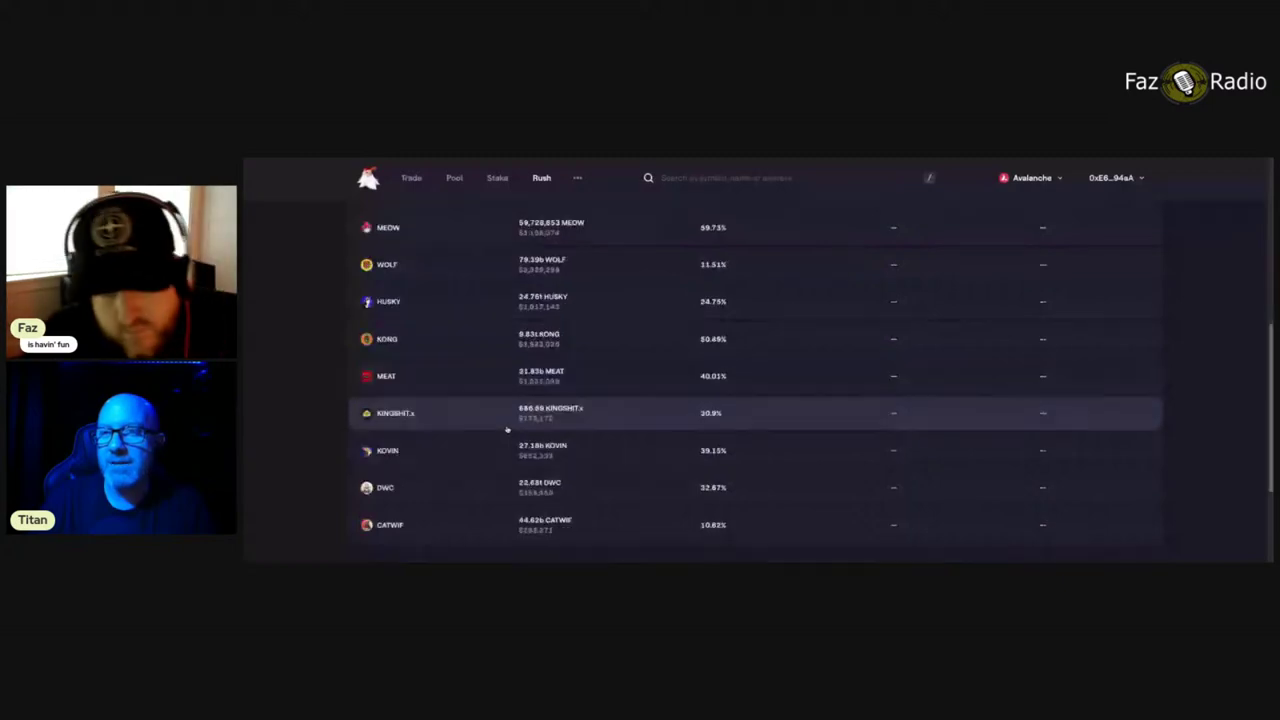
{"action": "scroll", "coordinate": [508, 428], "scroll_direction": "up", "scroll_amount": 4}
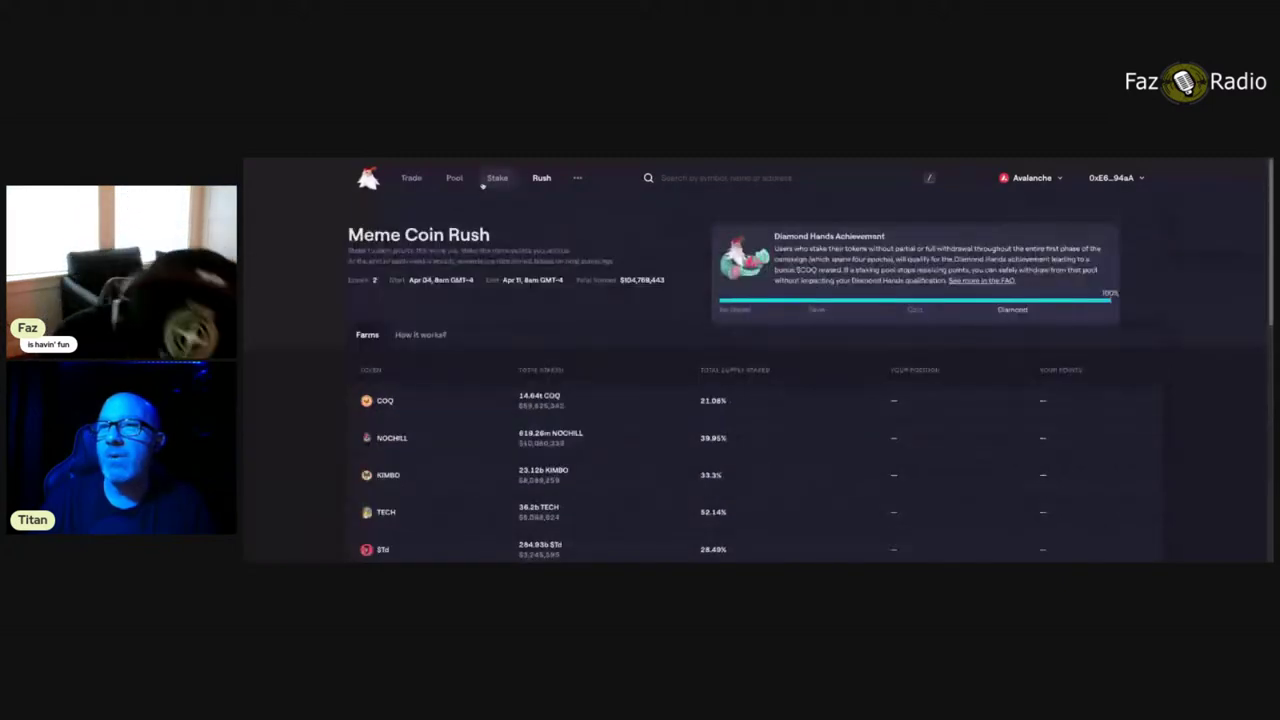
Step: Browse Trader Joe's Pool overview showing $42,805,955 TVL, volume charts and pools like AVAX-USDC
{"action": "left_click", "coordinate": [410, 180]}
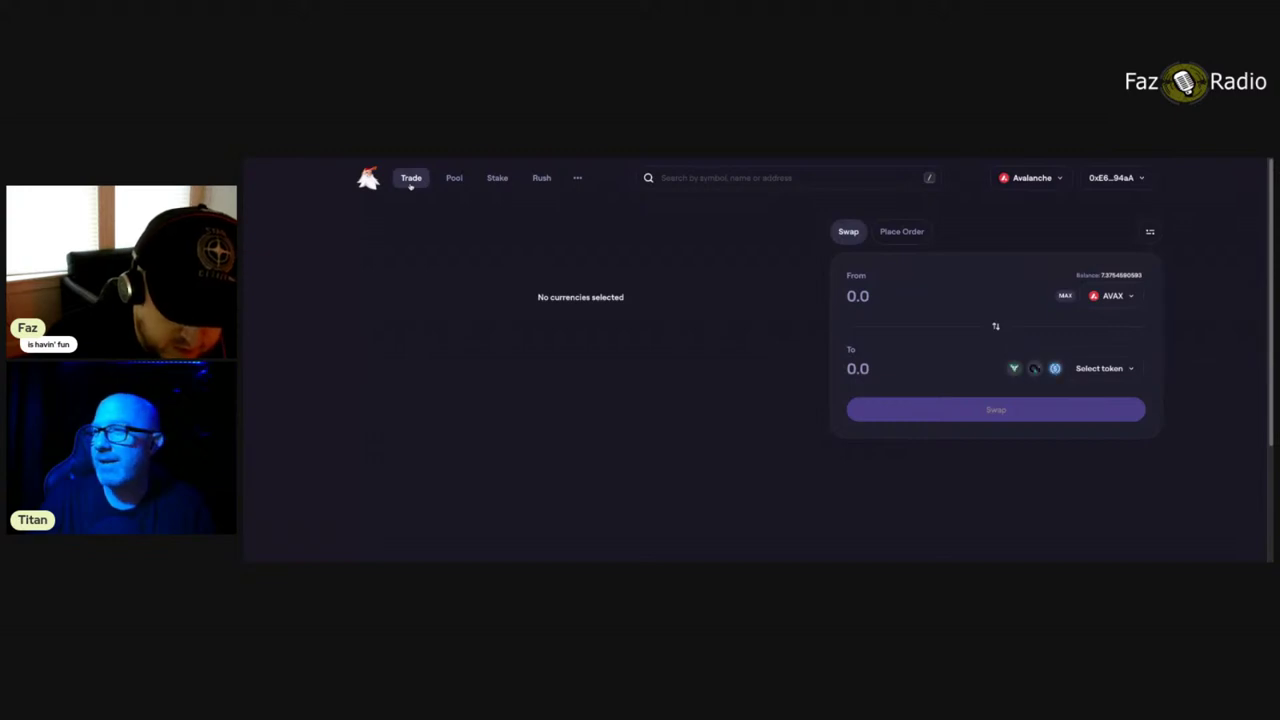
{"action": "left_click", "coordinate": [457, 178]}
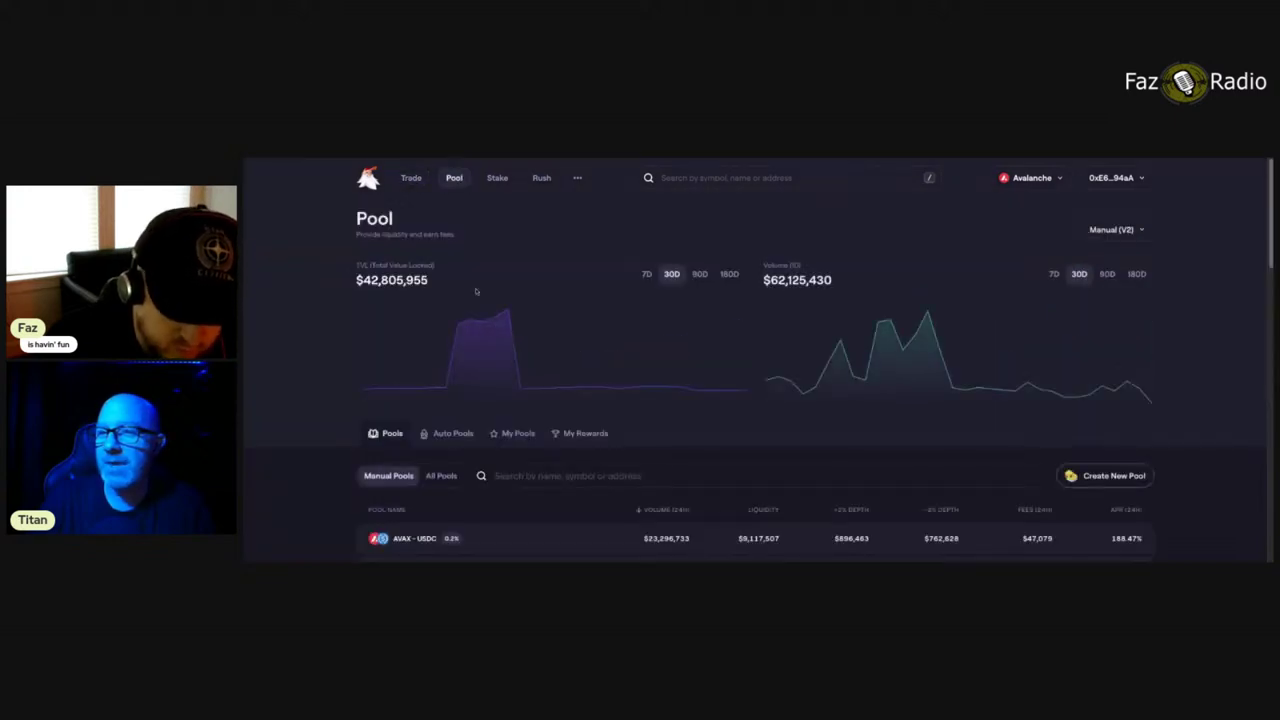
{"action": "scroll", "coordinate": [670, 374], "scroll_direction": "down", "scroll_amount": 2}
{"action": "scroll", "coordinate": [670, 374], "scroll_direction": "up", "scroll_amount": 2}
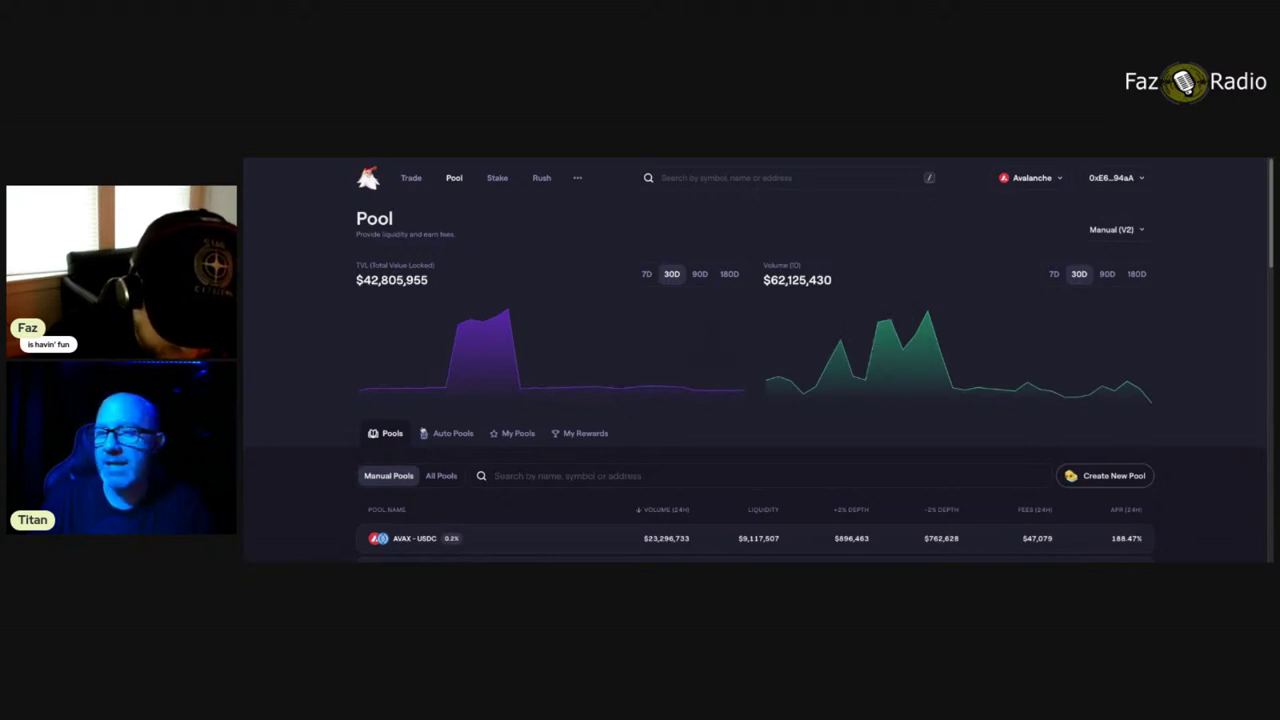
{"action": "scroll", "coordinate": [586, 420], "scroll_direction": "down", "scroll_amount": 2}
{"action": "scroll", "coordinate": [609, 492], "scroll_direction": "up", "scroll_amount": 2}
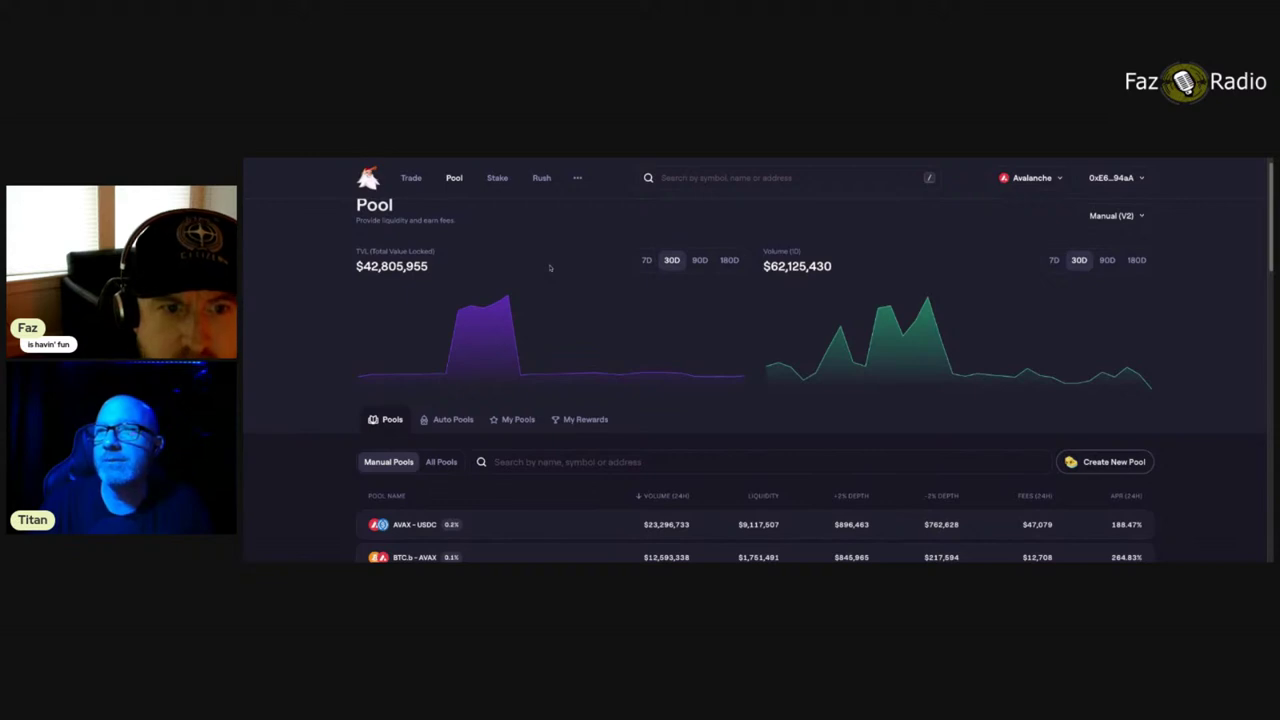
{"action": "scroll", "coordinate": [569, 266], "scroll_direction": "up", "scroll_amount": 1}
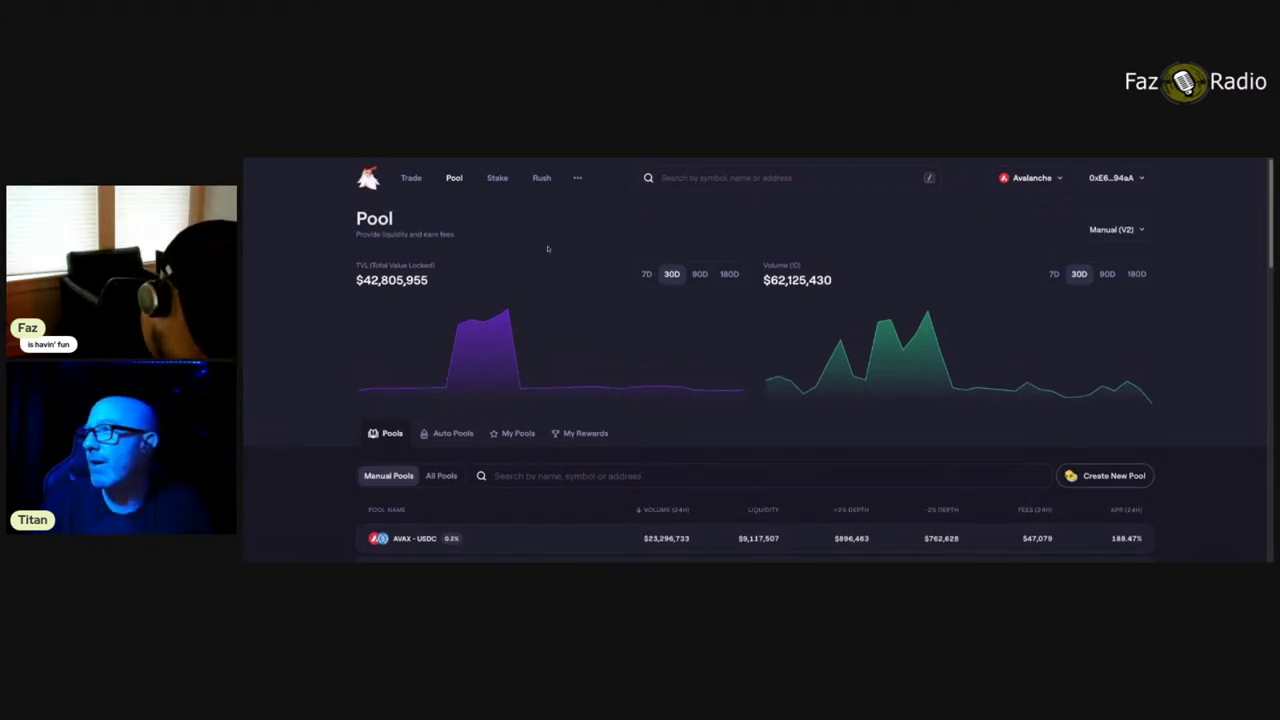
Step: Compare the Place Order and Swap forms, ending on the Swap form paying AVAX
{"action": "left_click", "coordinate": [411, 178]}
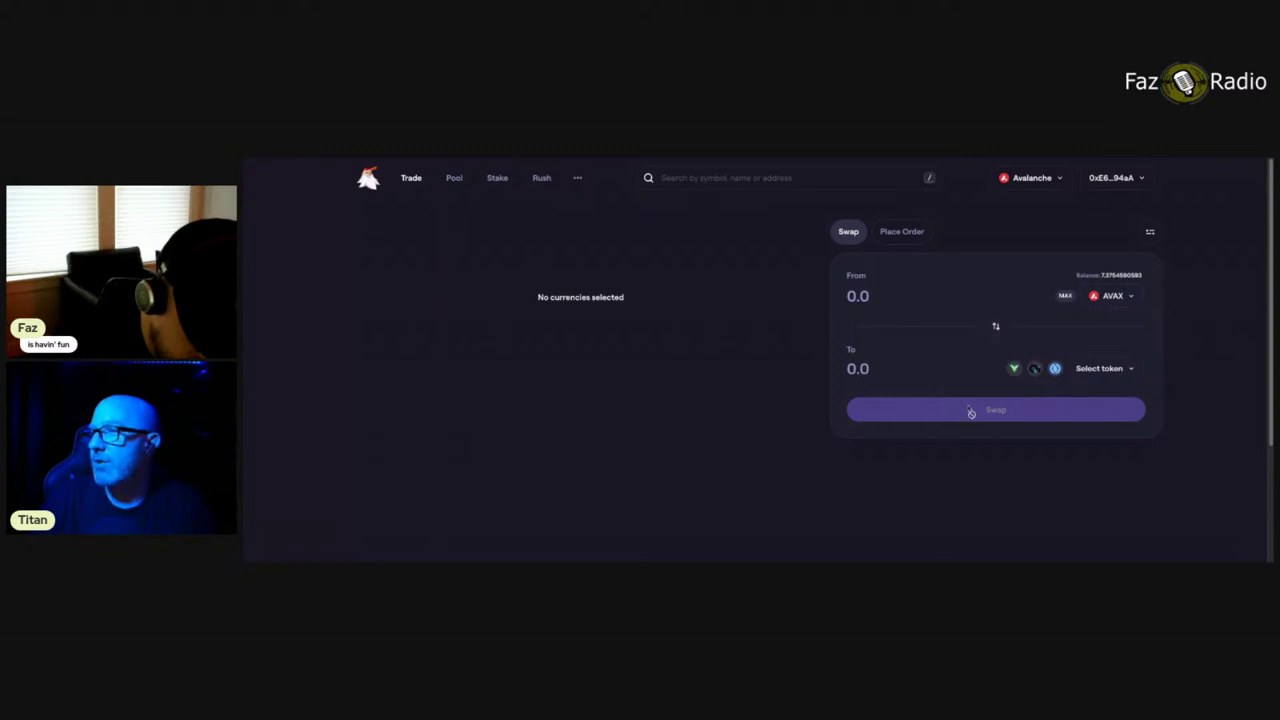
{"action": "left_click", "coordinate": [906, 232]}
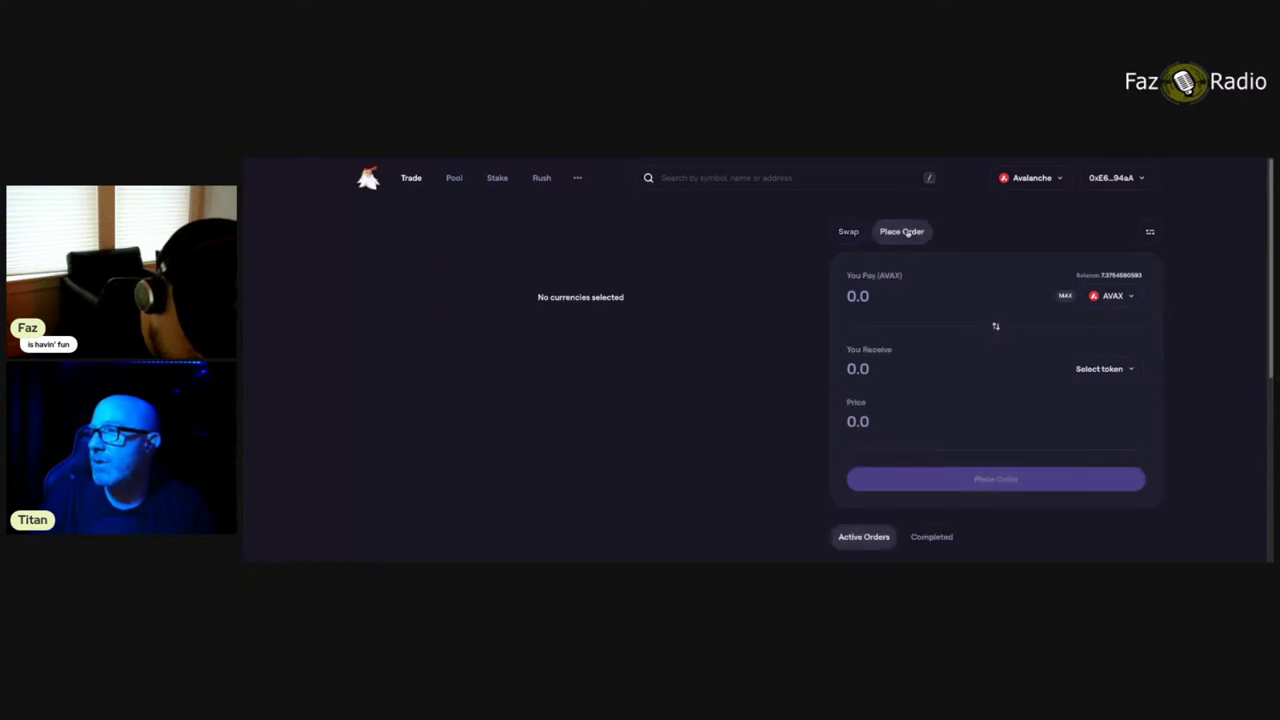
{"action": "scroll", "coordinate": [946, 320], "scroll_direction": "down", "scroll_amount": 2}
{"action": "scroll", "coordinate": [946, 320], "scroll_direction": "up", "scroll_amount": 2}
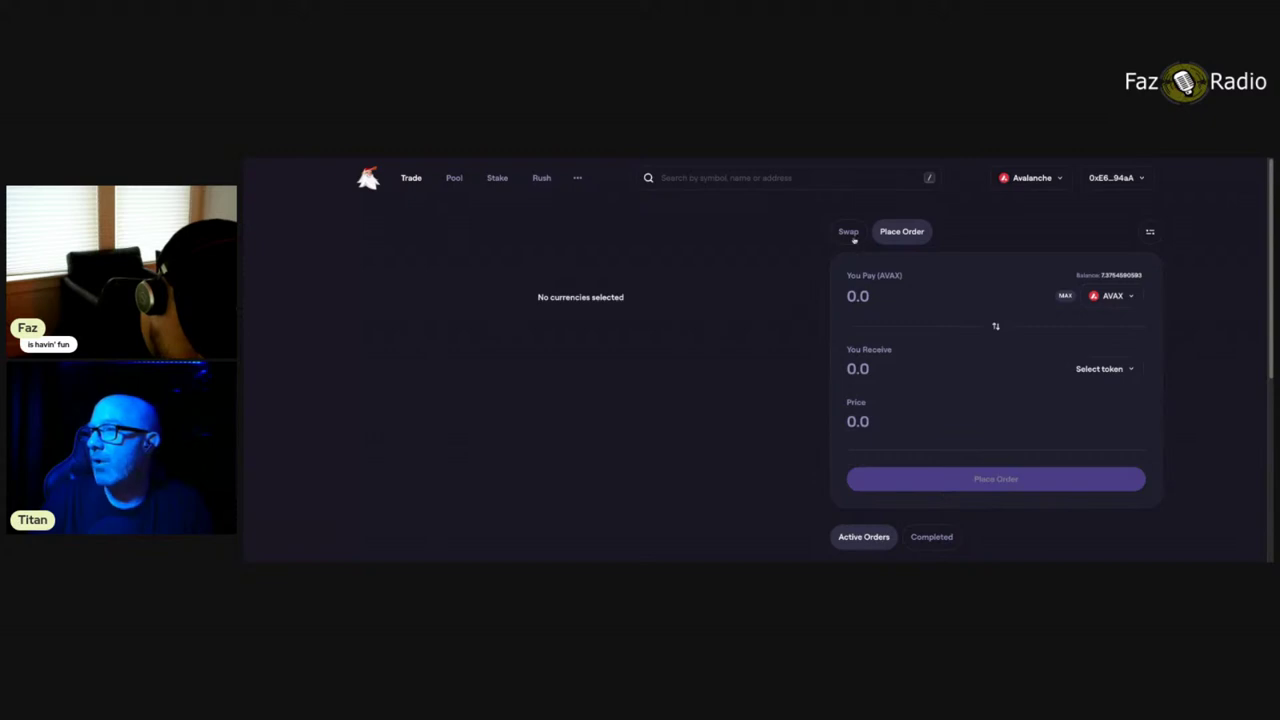
{"action": "left_click", "coordinate": [854, 240]}
{"action": "left_click", "coordinate": [906, 231]}
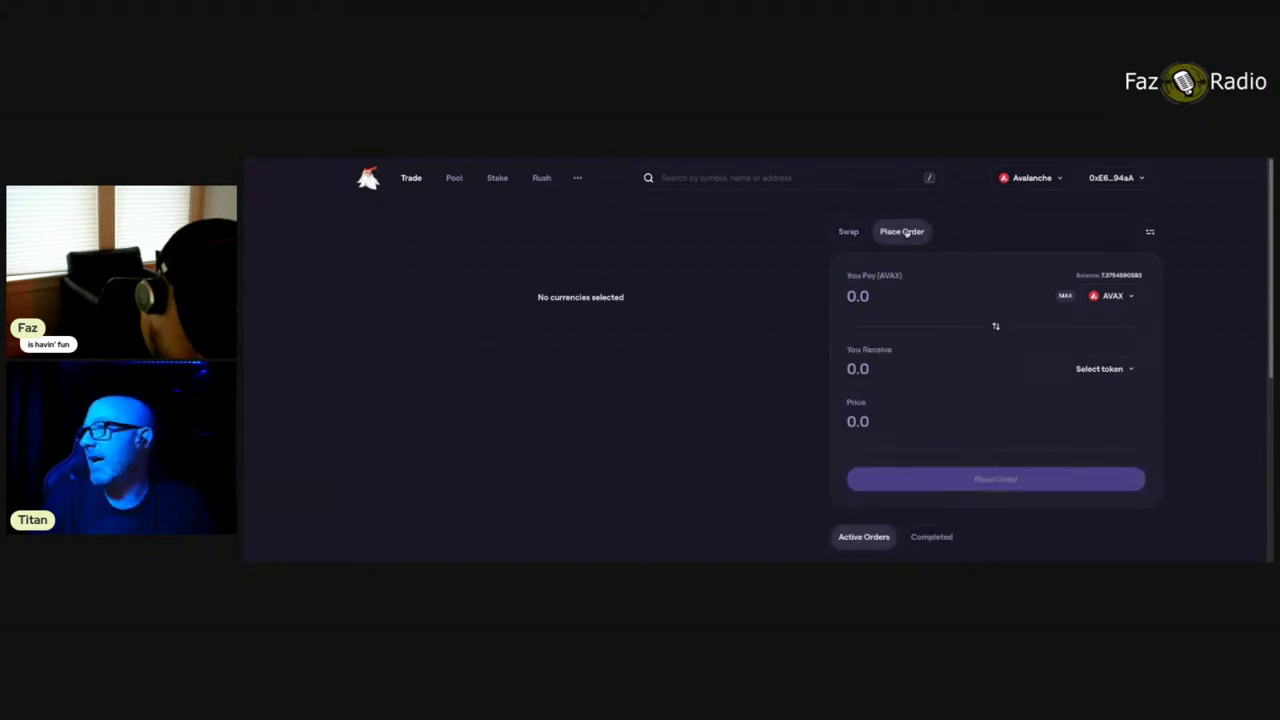
{"action": "left_click", "coordinate": [849, 232]}
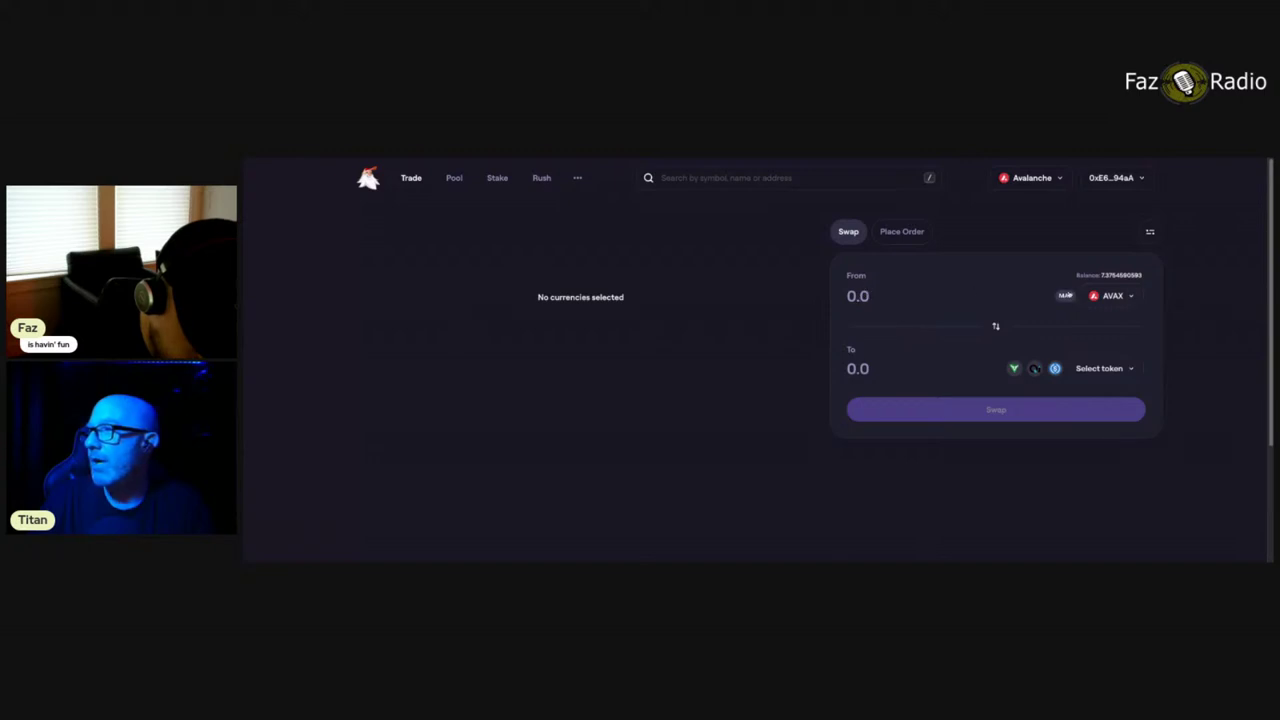
Step: Enter 1 AVAX to pay and pick w3ULL to receive, quoting about 14842 w3ULL
{"action": "left_click", "coordinate": [881, 294]}
{"action": "type", "text": "1"}
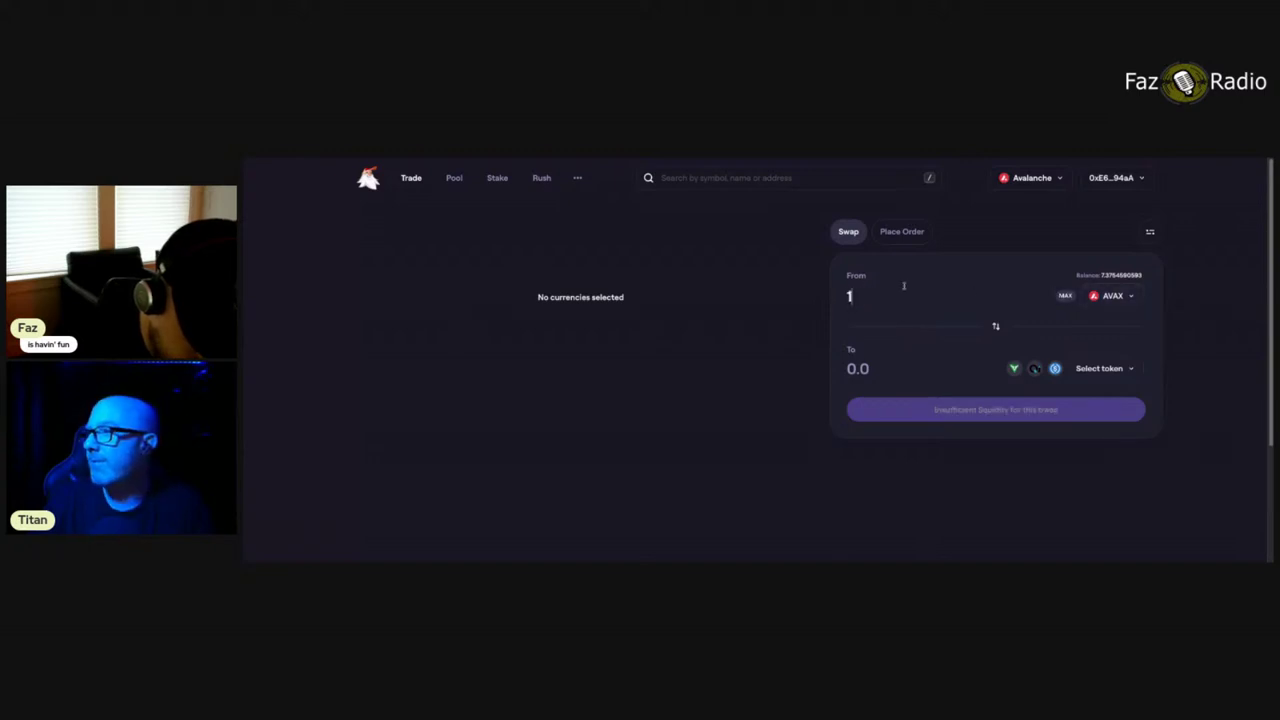
{"action": "left_click", "coordinate": [1015, 368]}
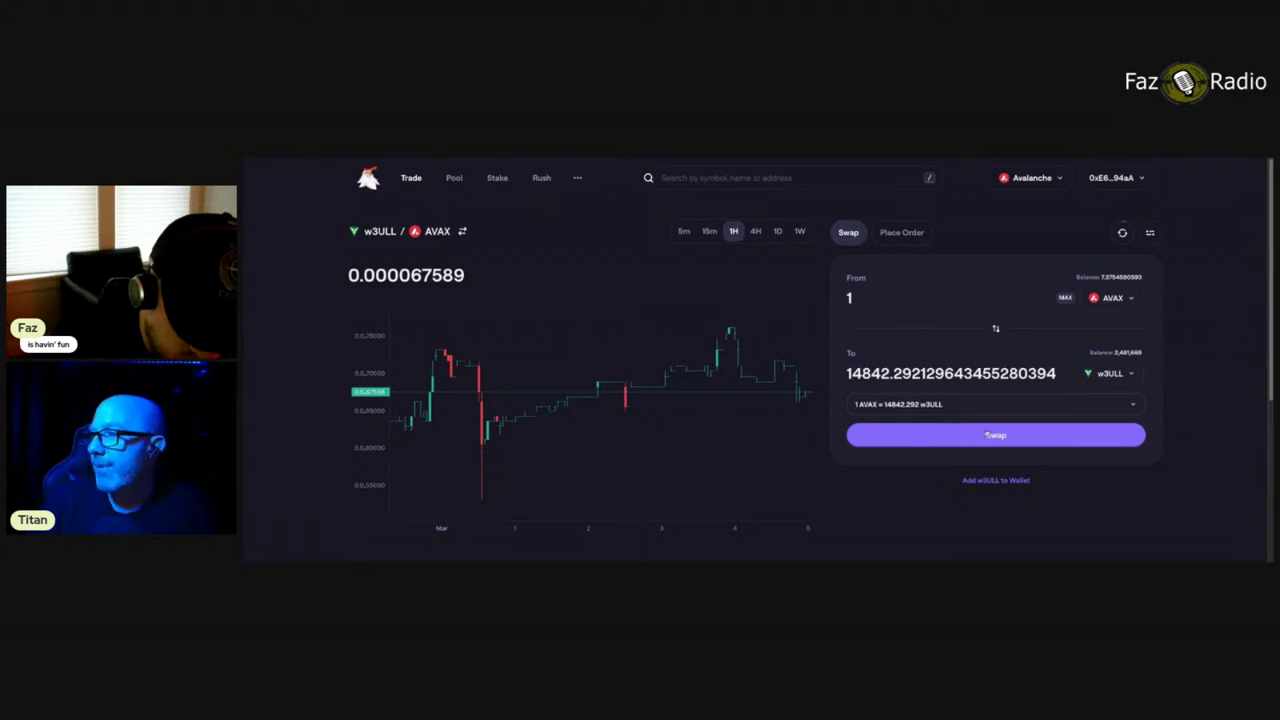
Step: Submit and confirm the 1 AVAX to w3ULL swap, then dismiss the success notice
{"action": "left_click", "coordinate": [1017, 441]}
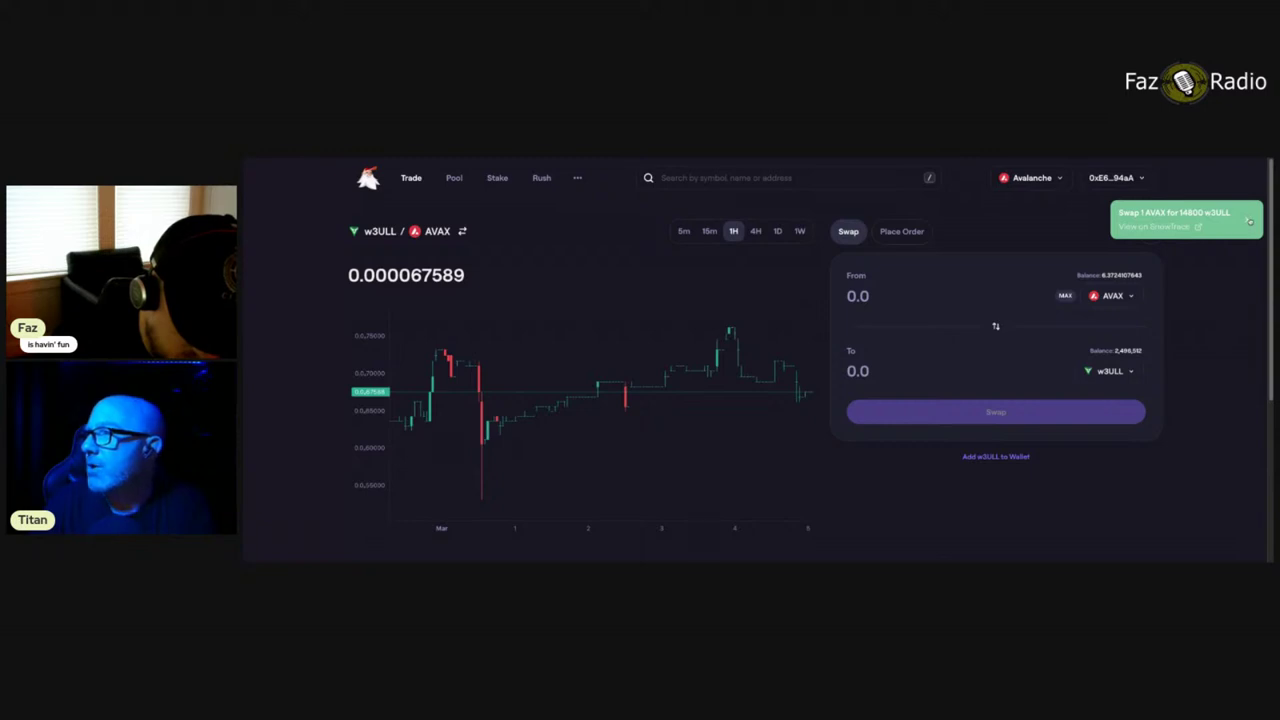
{"action": "left_click", "coordinate": [1249, 221]}
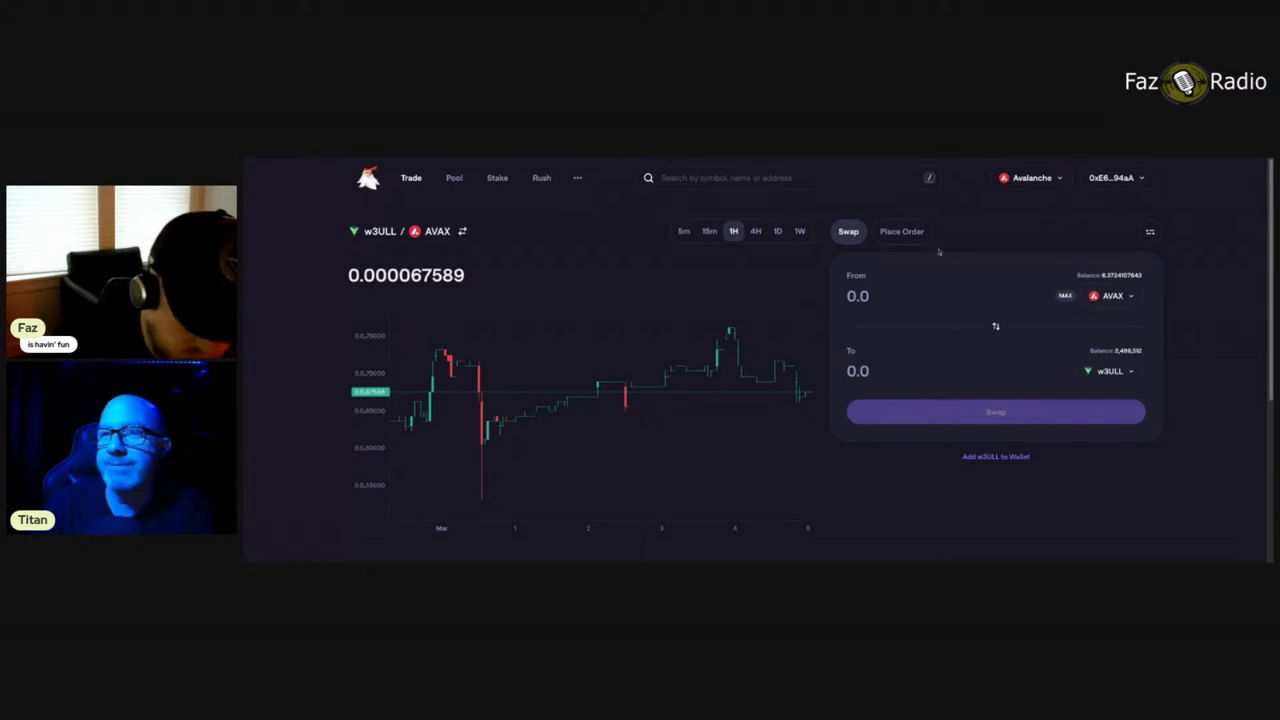
{"action": "scroll", "coordinate": [770, 370], "scroll_direction": "down", "scroll_amount": 1}
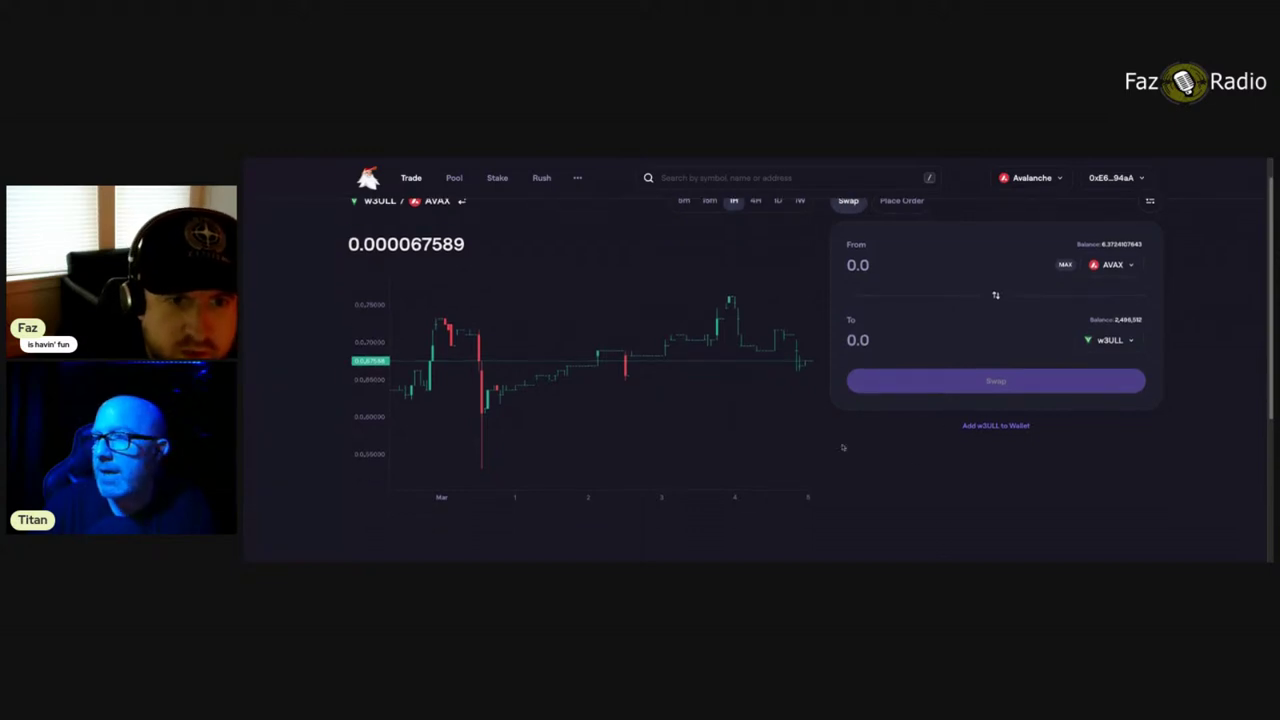
{"action": "scroll", "coordinate": [871, 443], "scroll_direction": "up", "scroll_amount": 1}
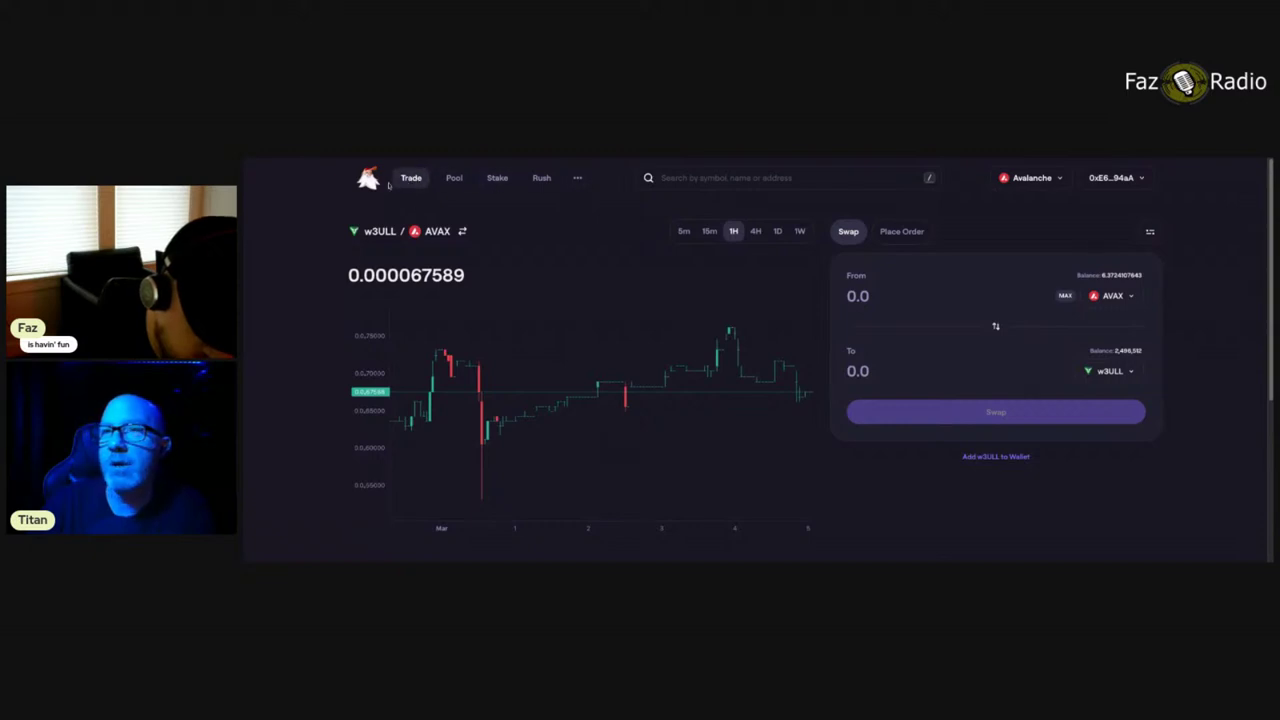
{"action": "left_click", "coordinate": [717, 175]}
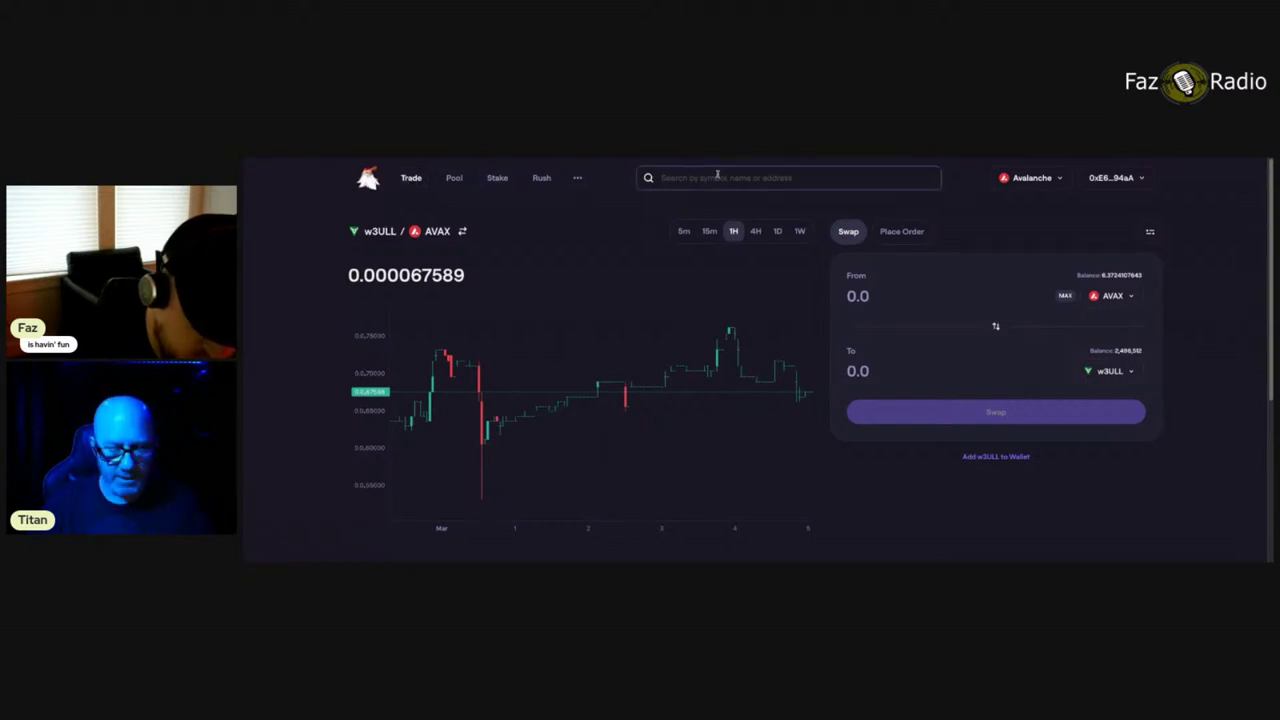
{"action": "type", "text": "3ull"}
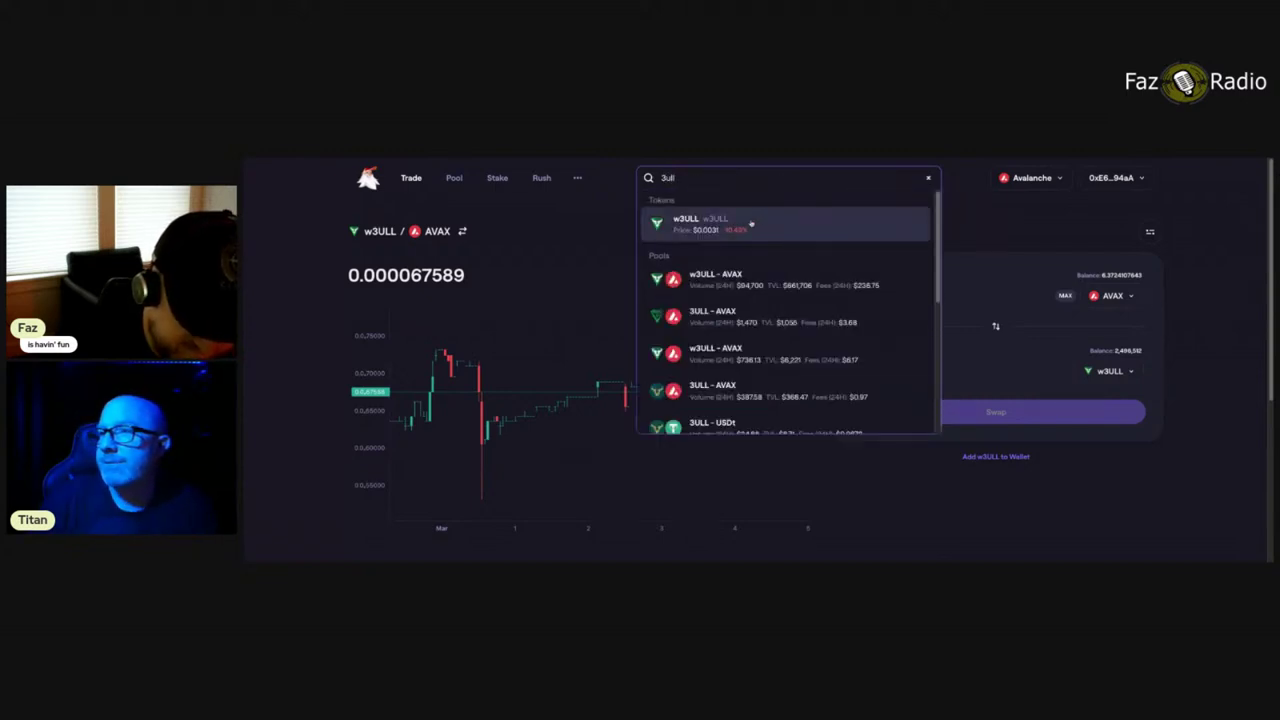
{"action": "left_click", "coordinate": [751, 224]}
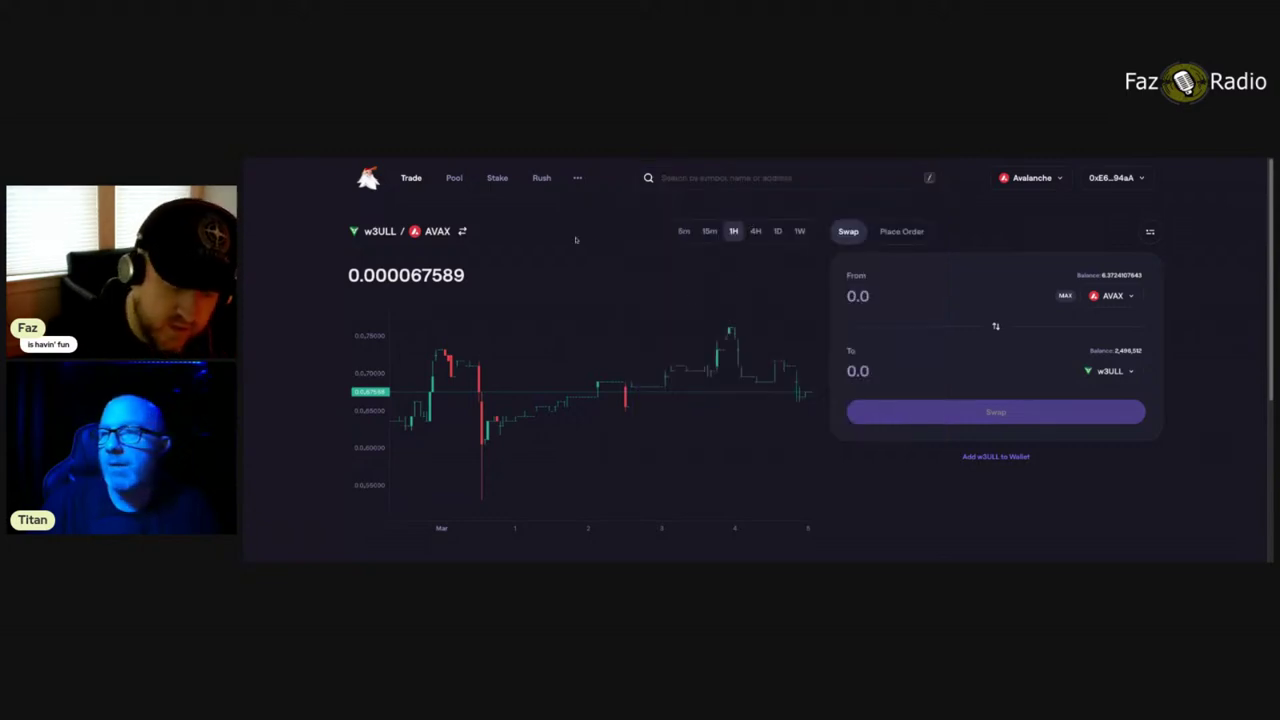
{"action": "left_click", "coordinate": [690, 177]}
{"action": "type", "text": "3ull"}
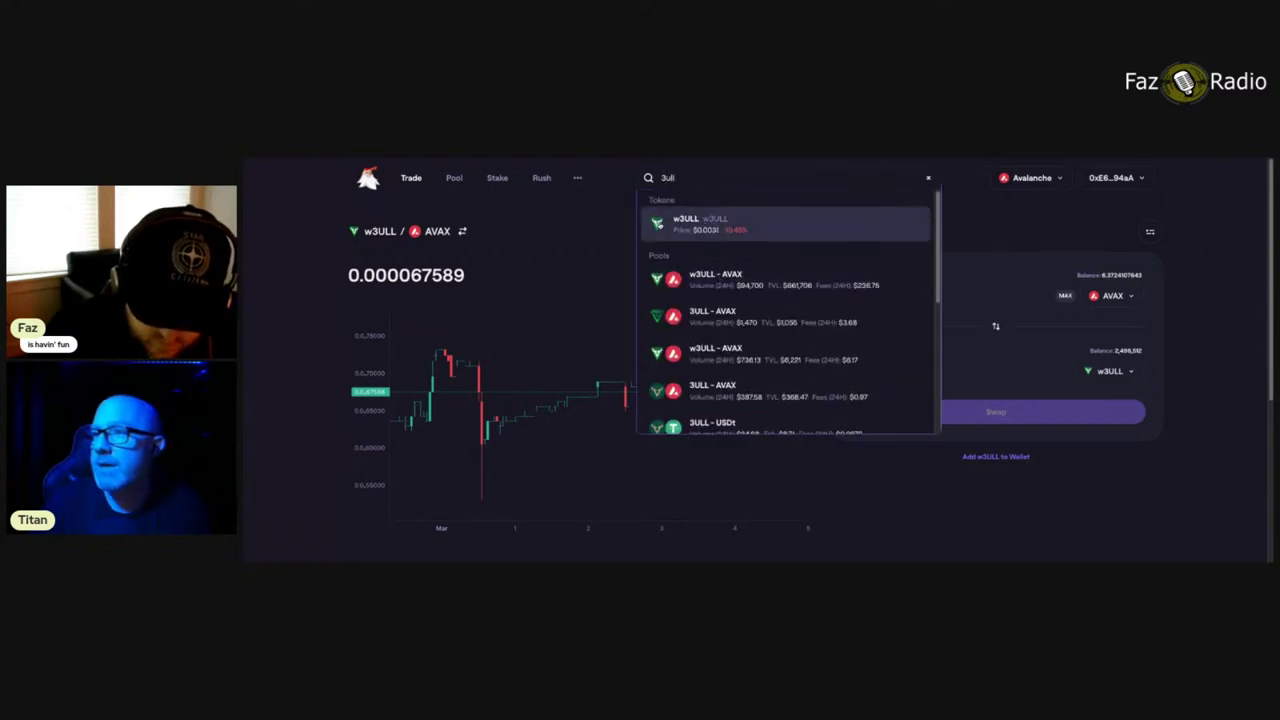
{"action": "left_click", "coordinate": [659, 225]}
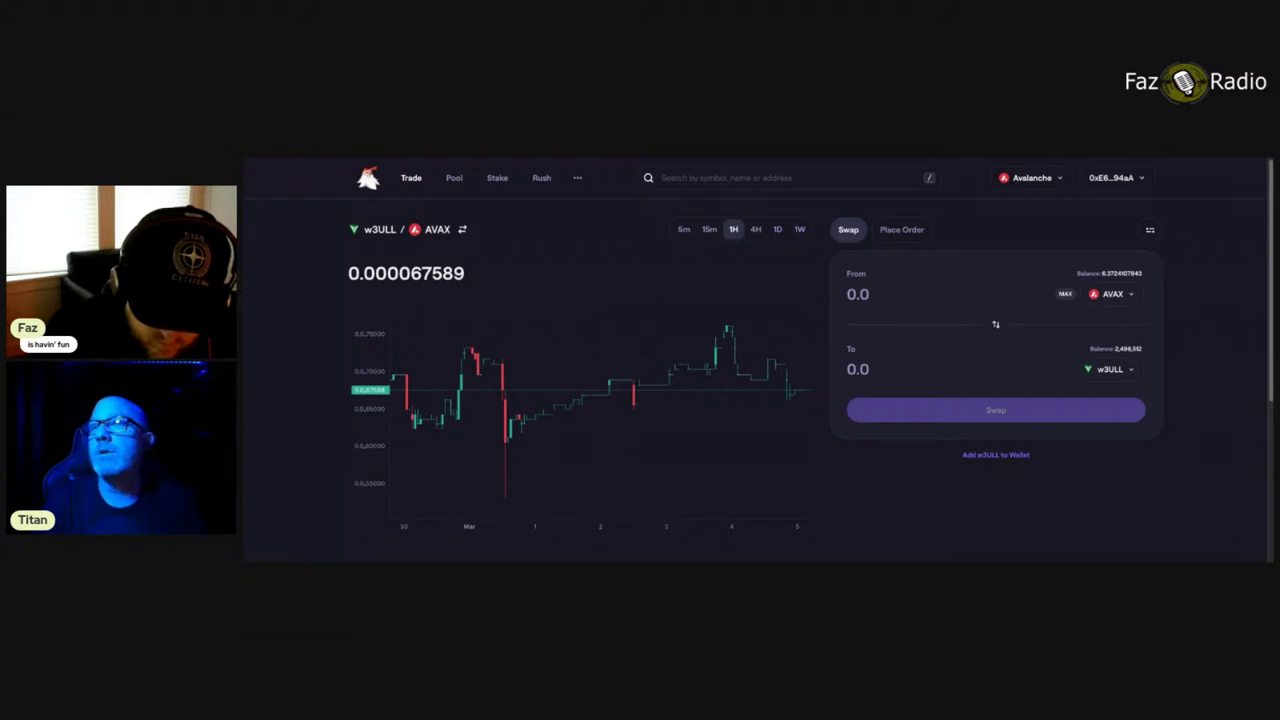
Step: Search CoinMarketCap for '3ull' and open the PLAYA3ULL GAMES (3ULL) coin page
{"action": "key", "text": "ctrl+Tab"}
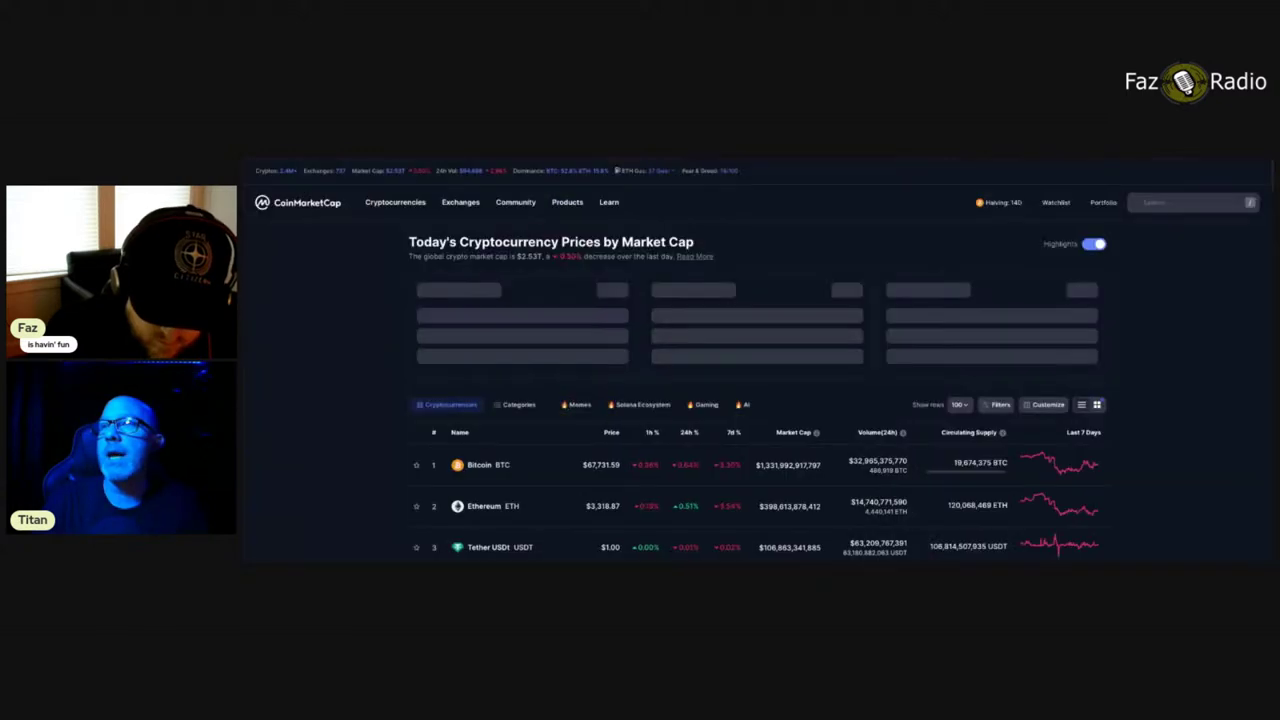
{"action": "left_click", "coordinate": [1155, 205]}
{"action": "type", "text": "3ull"}
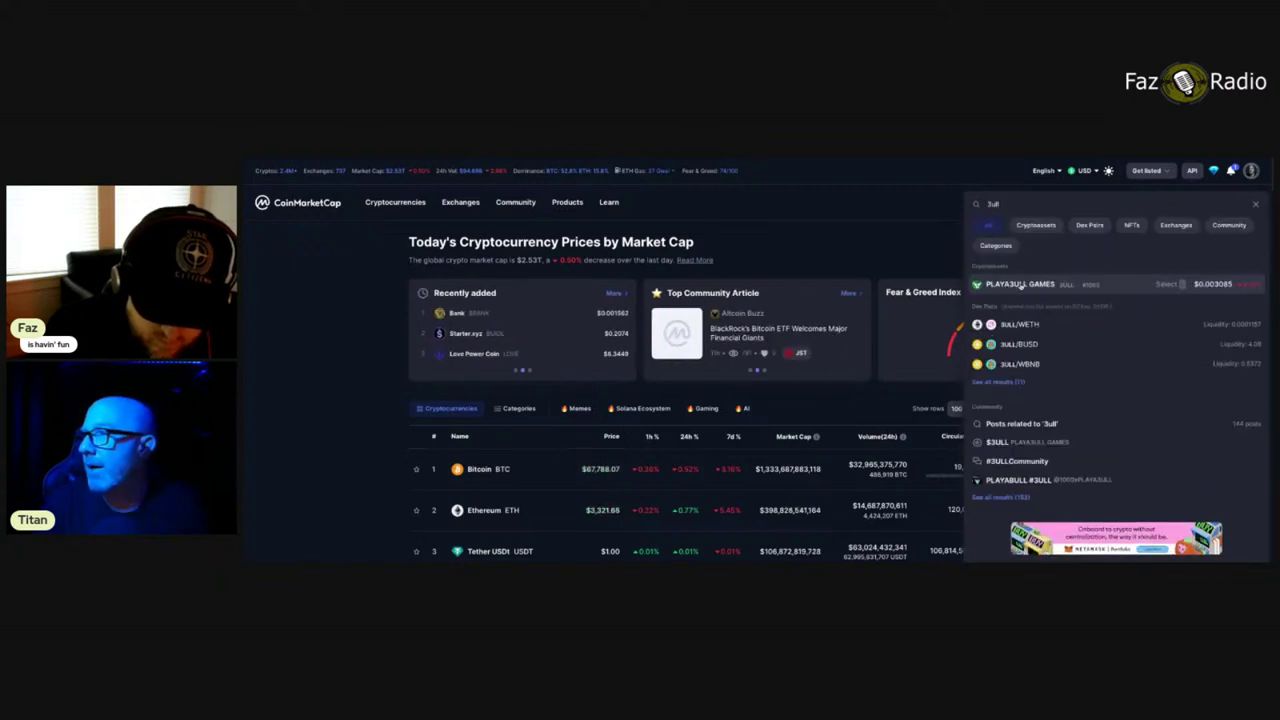
{"action": "left_click", "coordinate": [1020, 286]}
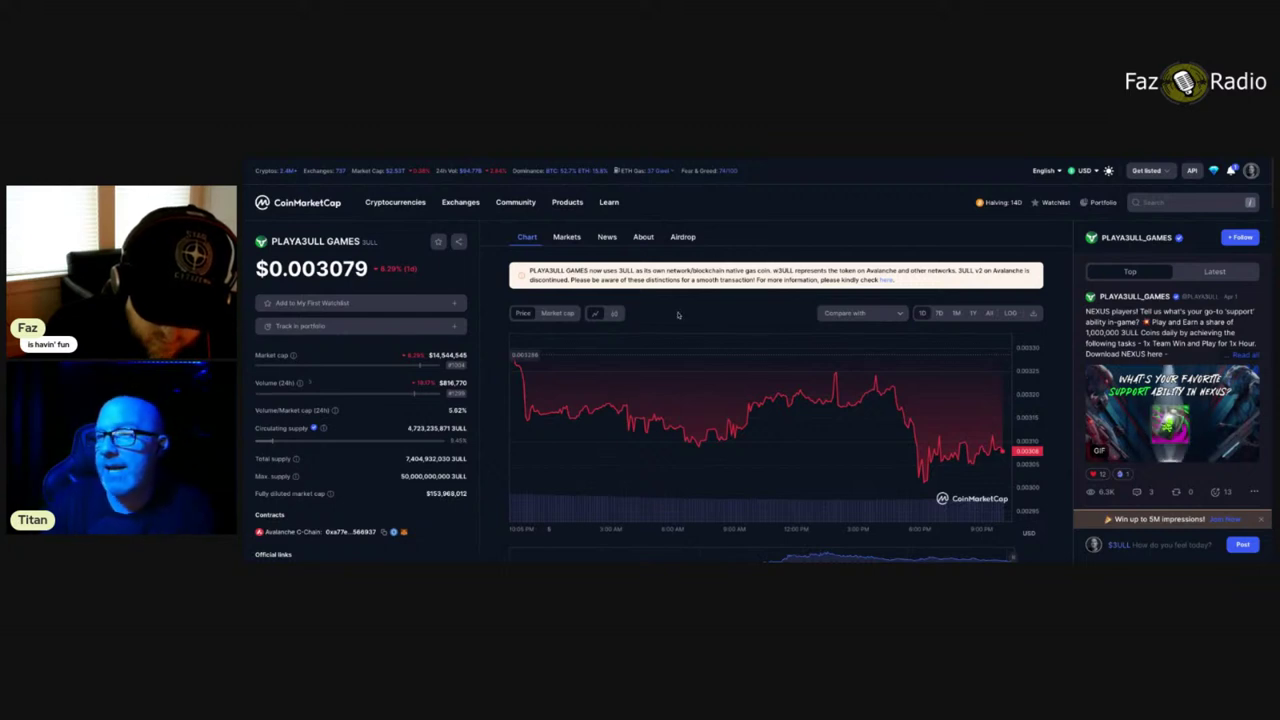
Step: Switch the PLAYA3ULL GAMES price chart from the 1M to the 1Y timeframe
{"action": "scroll", "coordinate": [677, 315], "scroll_direction": "down", "scroll_amount": 1}
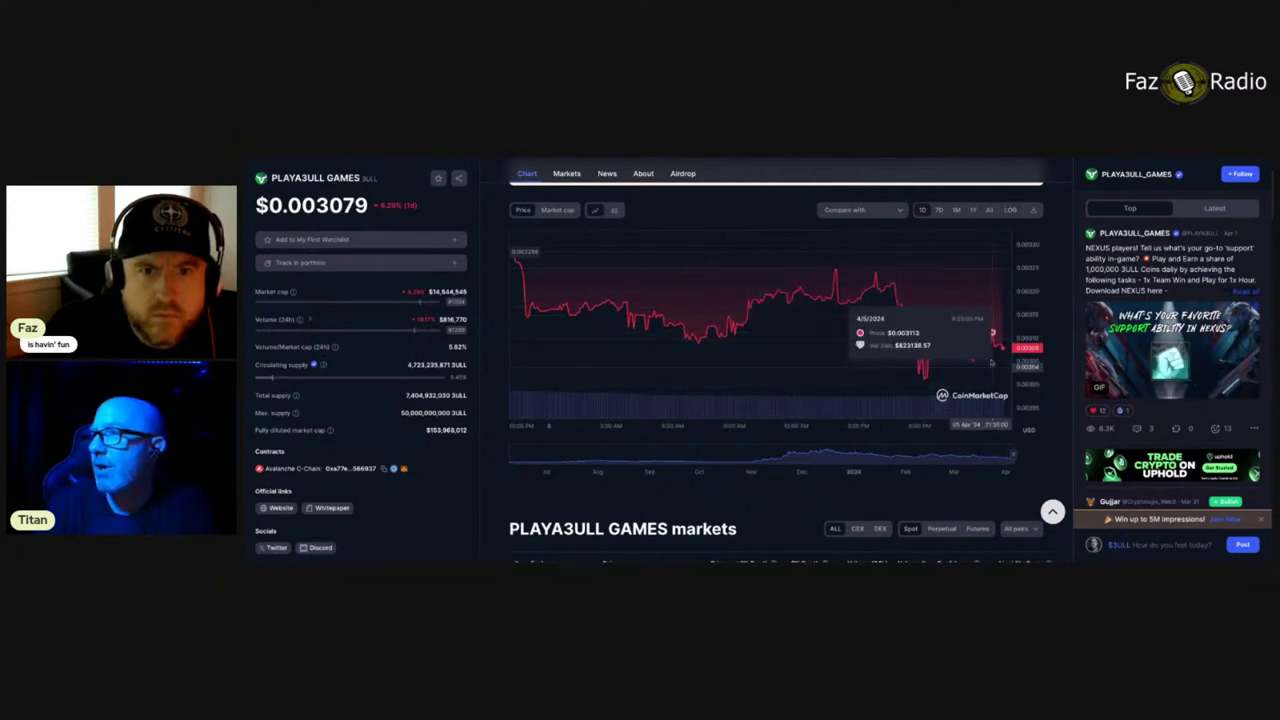
{"action": "left_click", "coordinate": [956, 210]}
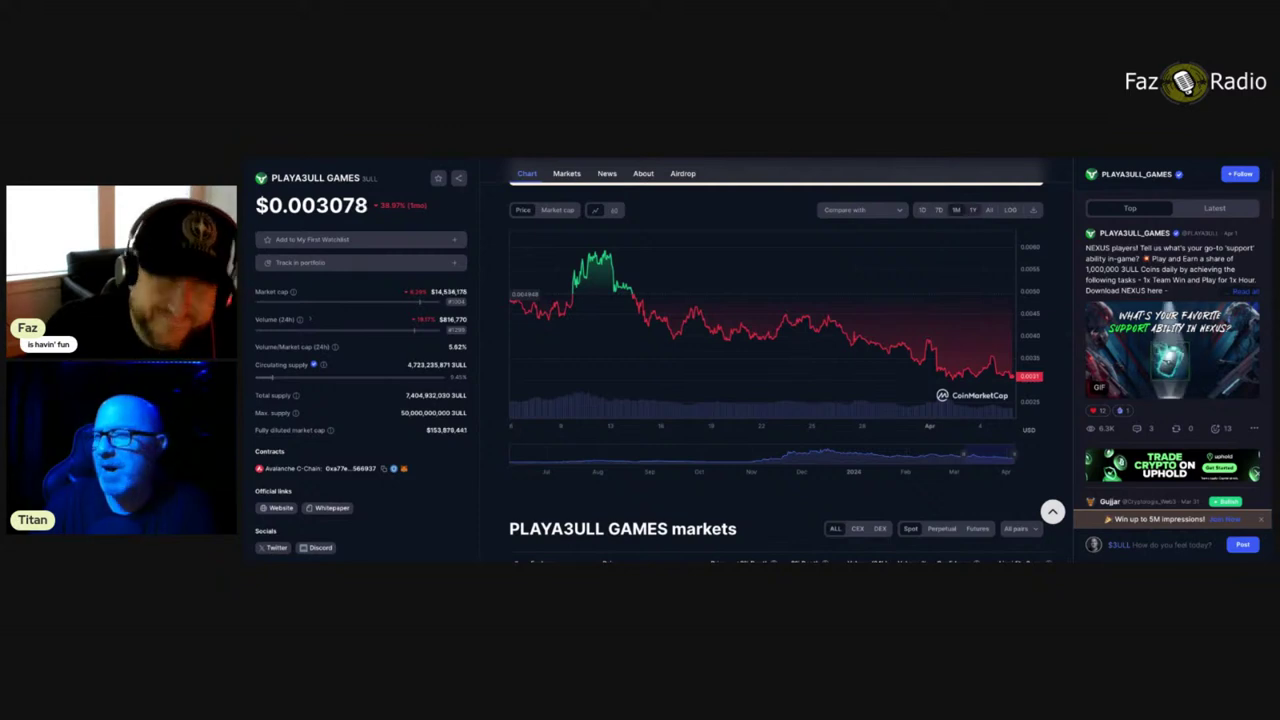
{"action": "left_click", "coordinate": [972, 210]}
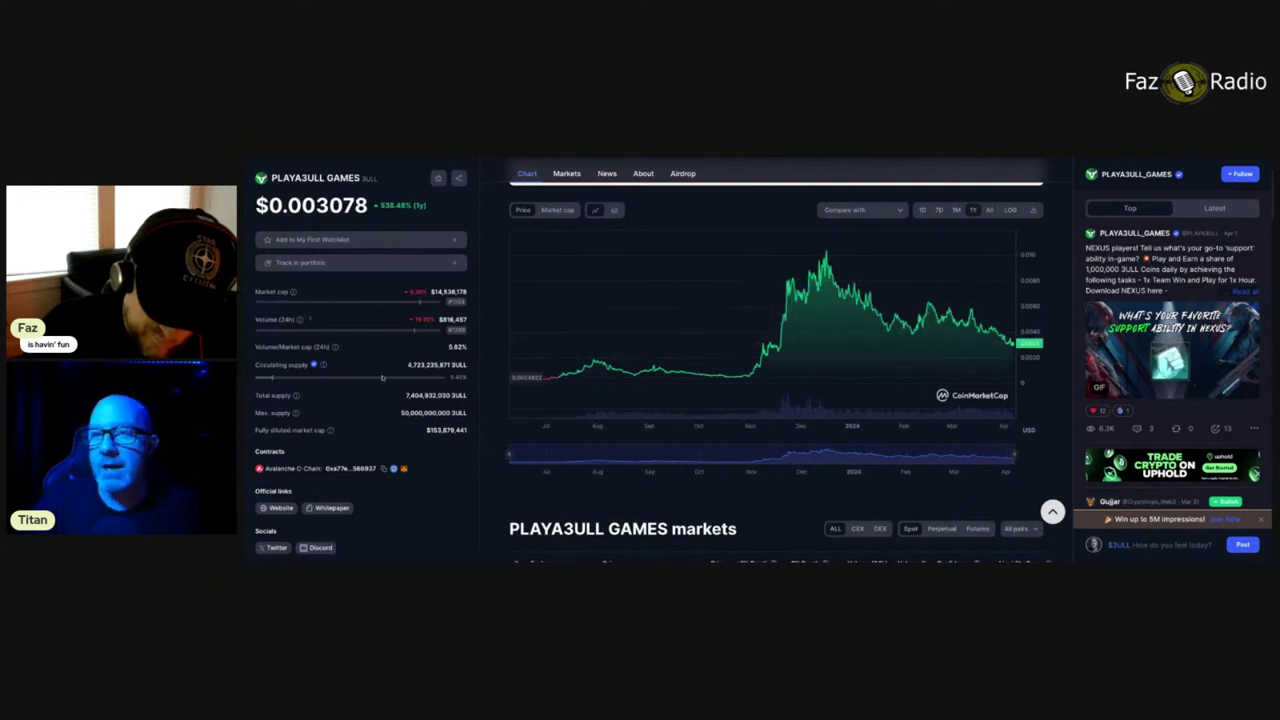
{"action": "scroll", "coordinate": [385, 337], "scroll_direction": "down", "scroll_amount": 2}
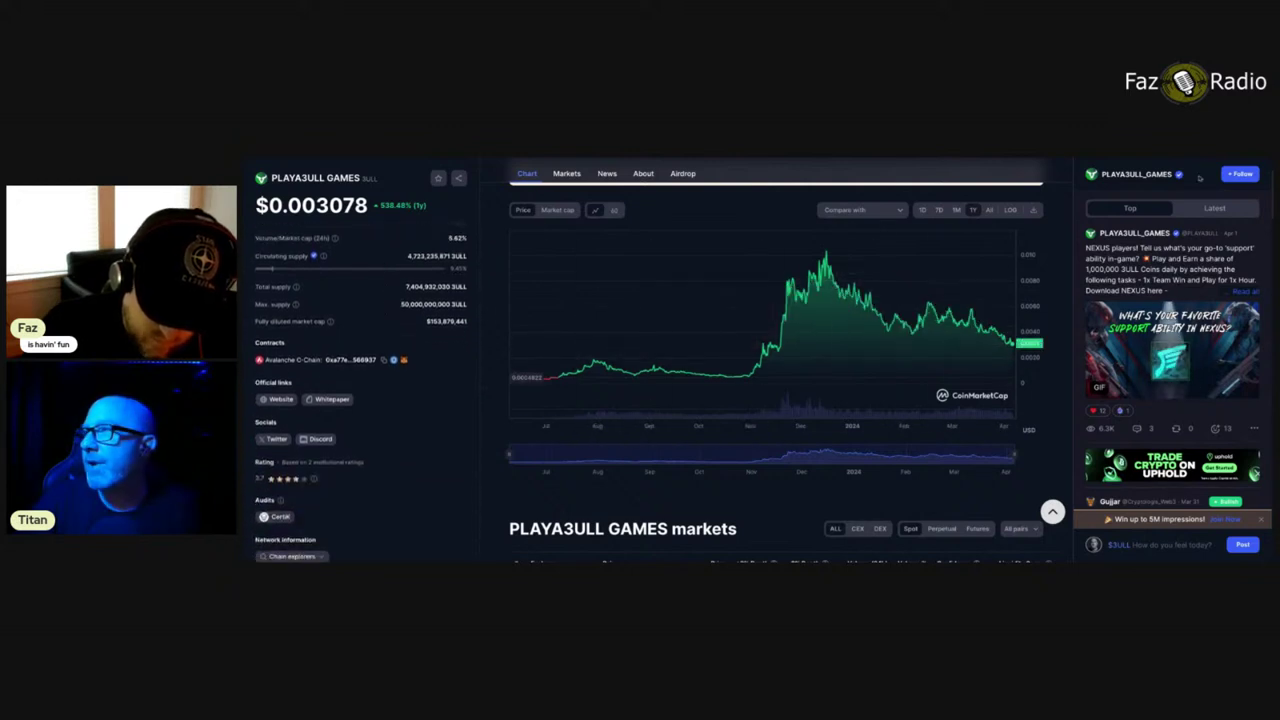
{"action": "scroll", "coordinate": [839, 314], "scroll_direction": "up", "scroll_amount": 1}
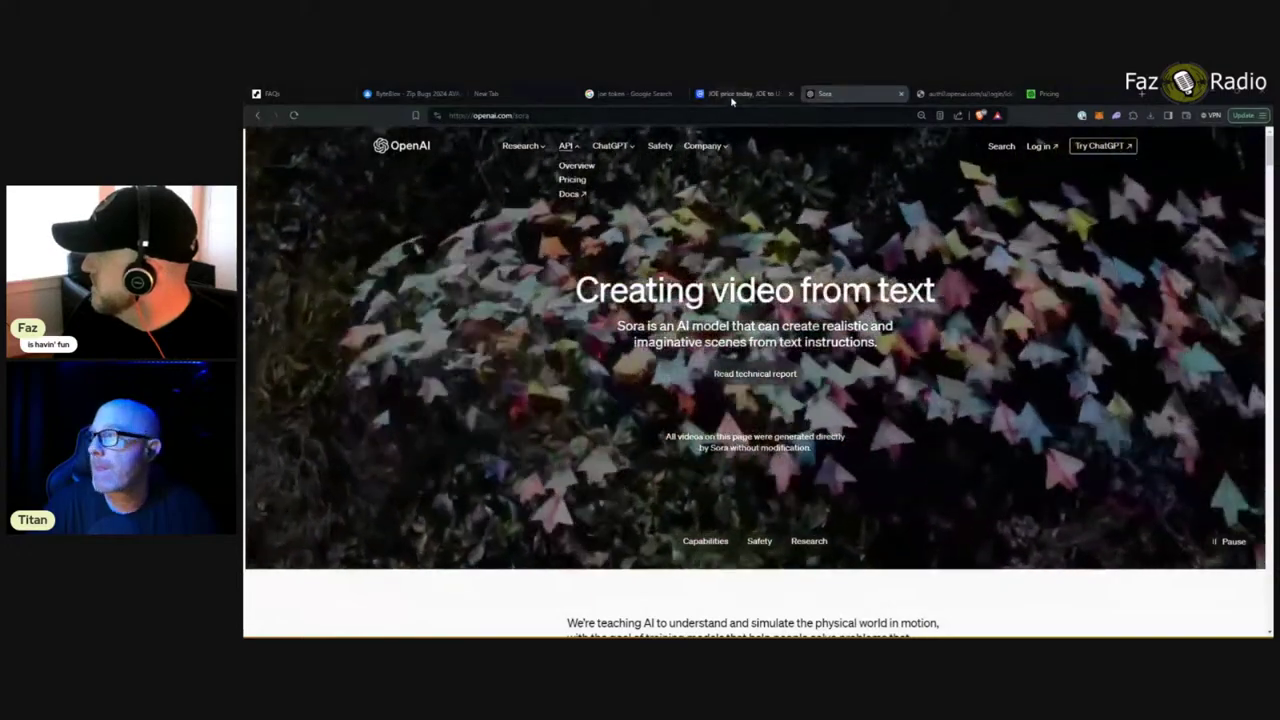
Step: Return to OpenAI's site, open API Pricing and jump to the GPT-4 Turbo rates
{"action": "left_click", "coordinate": [733, 99]}
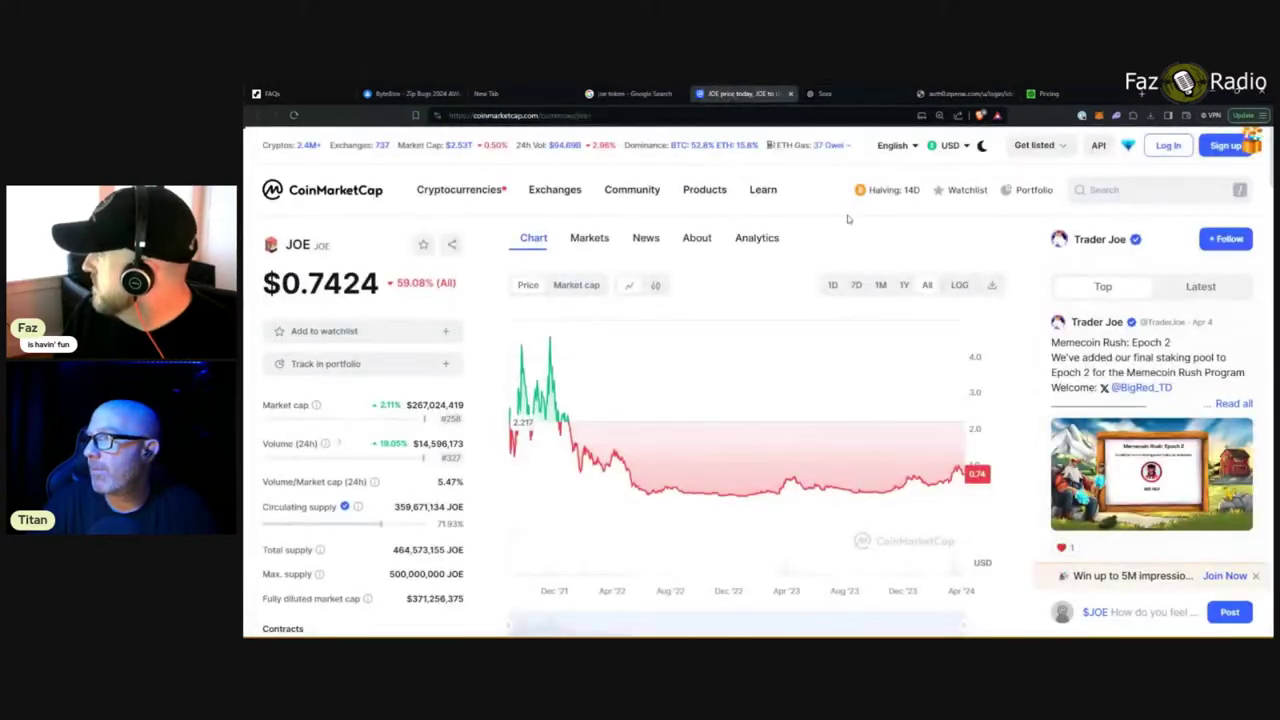
{"action": "left_click", "coordinate": [845, 93]}
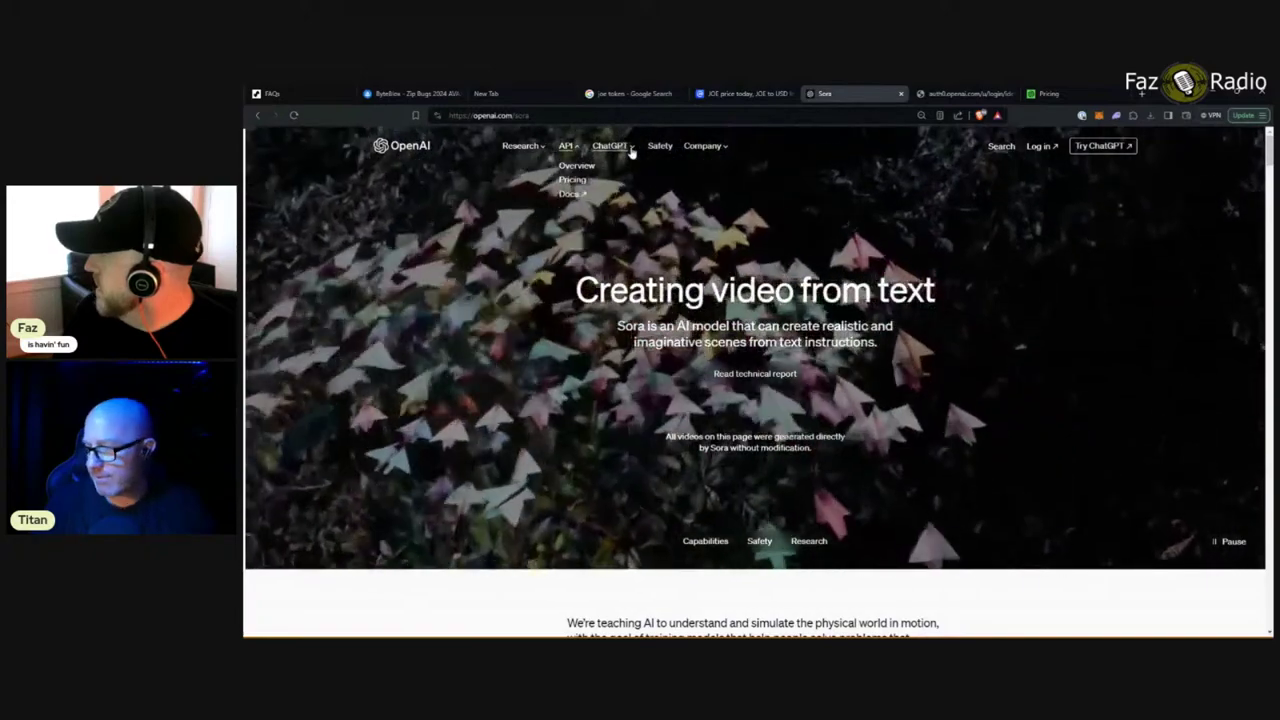
{"action": "left_click", "coordinate": [573, 180]}
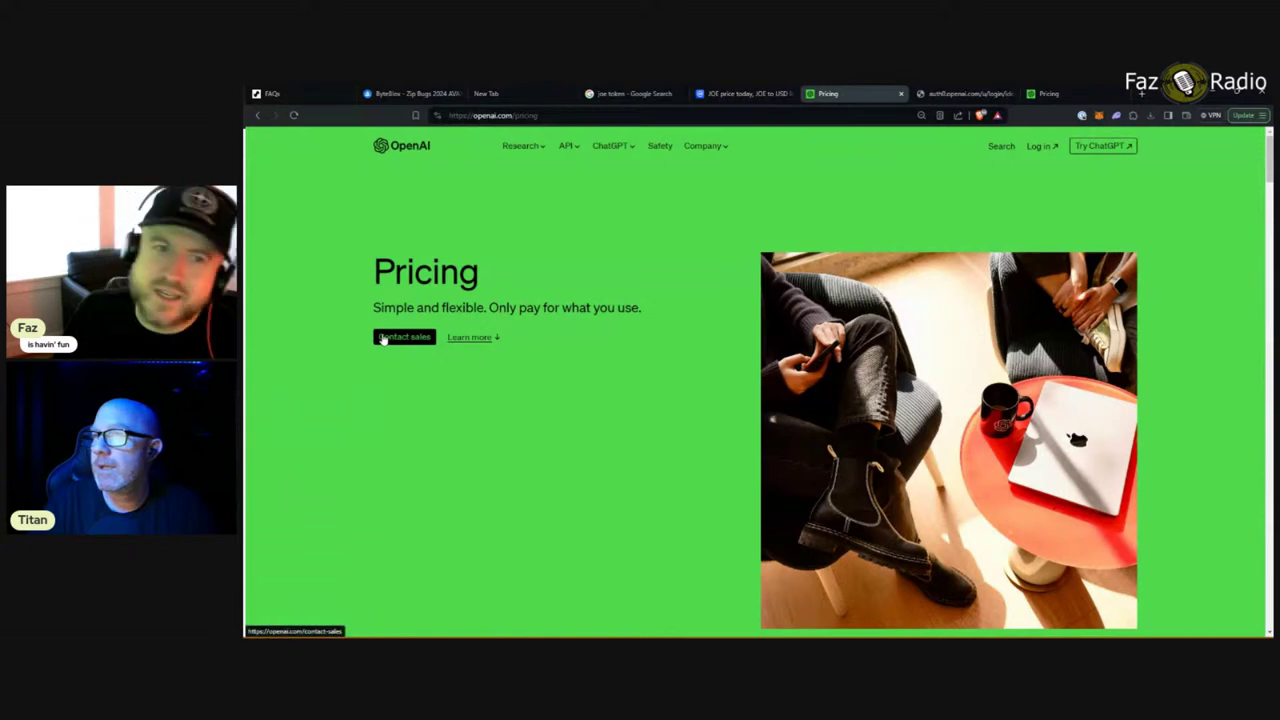
{"action": "left_click", "coordinate": [484, 339]}
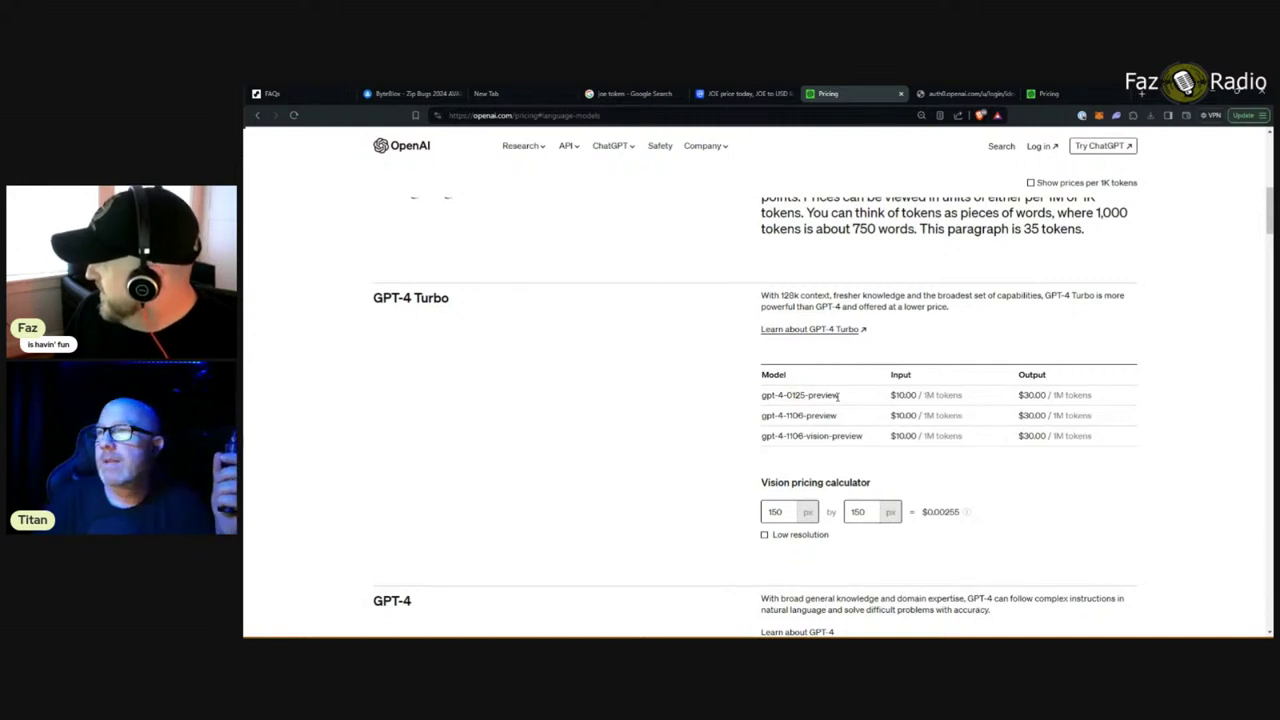
{"action": "scroll", "coordinate": [842, 410], "scroll_direction": "down", "scroll_amount": 1}
{"action": "scroll", "coordinate": [836, 398], "scroll_direction": "down", "scroll_amount": 1}
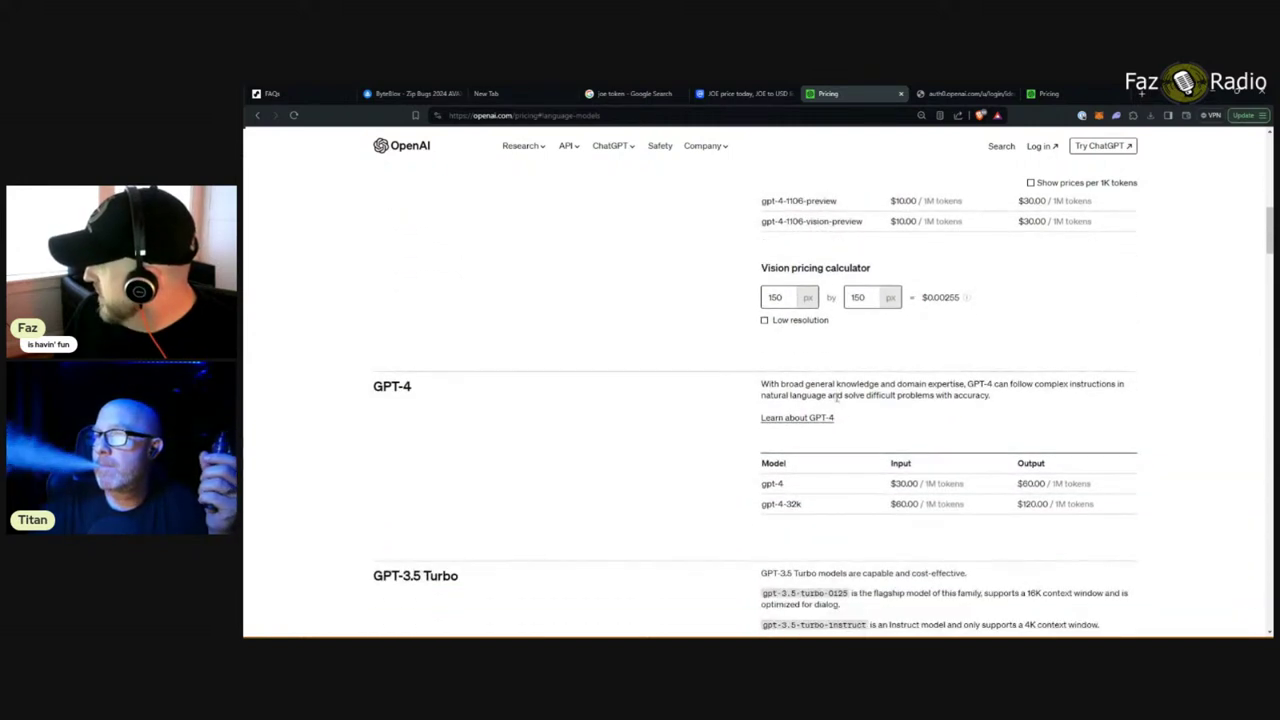
{"action": "scroll", "coordinate": [836, 397], "scroll_direction": "down", "scroll_amount": 1}
{"action": "scroll", "coordinate": [836, 397], "scroll_direction": "down", "scroll_amount": 1}
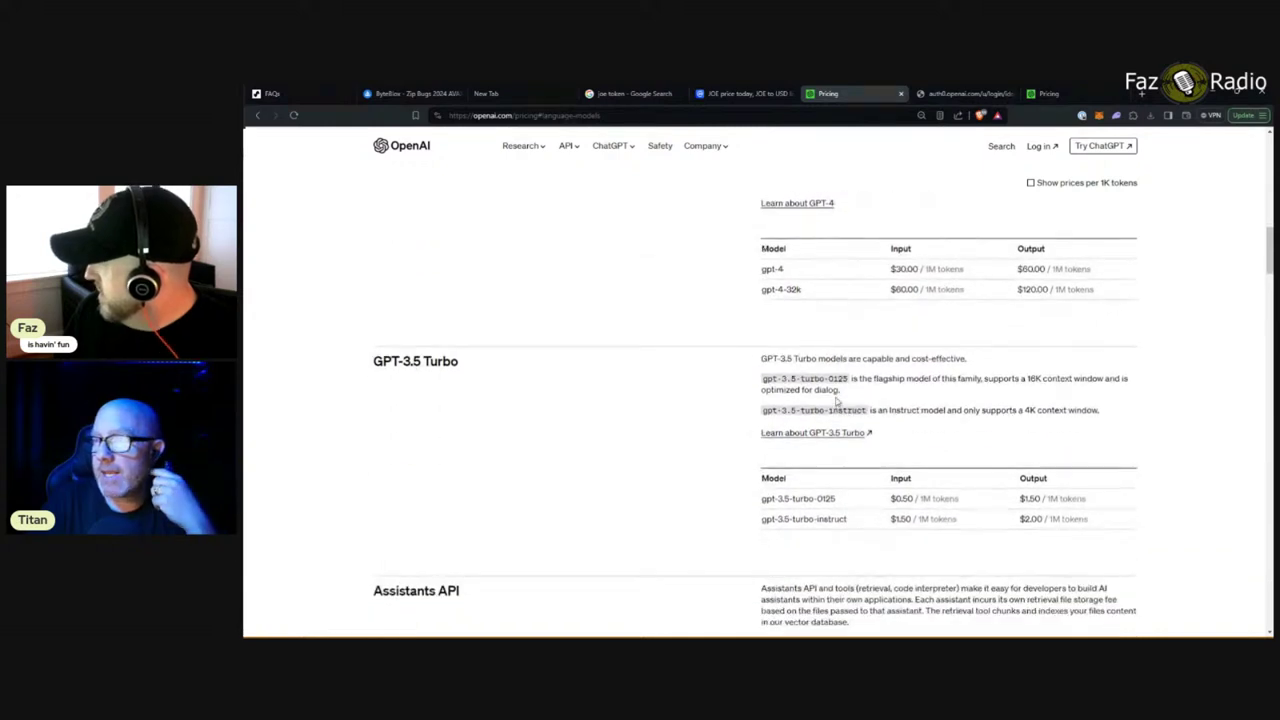
{"action": "scroll", "coordinate": [836, 400], "scroll_direction": "up", "scroll_amount": 4}
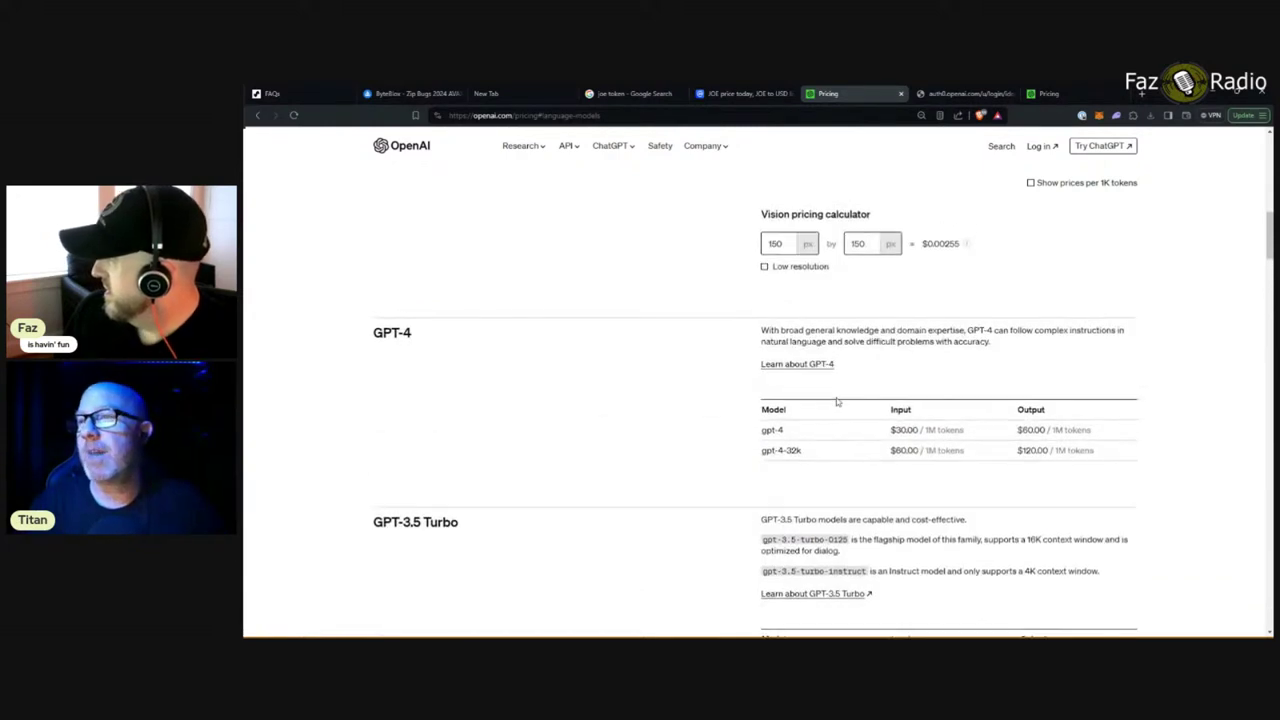
{"action": "scroll", "coordinate": [847, 398], "scroll_direction": "up", "scroll_amount": 1}
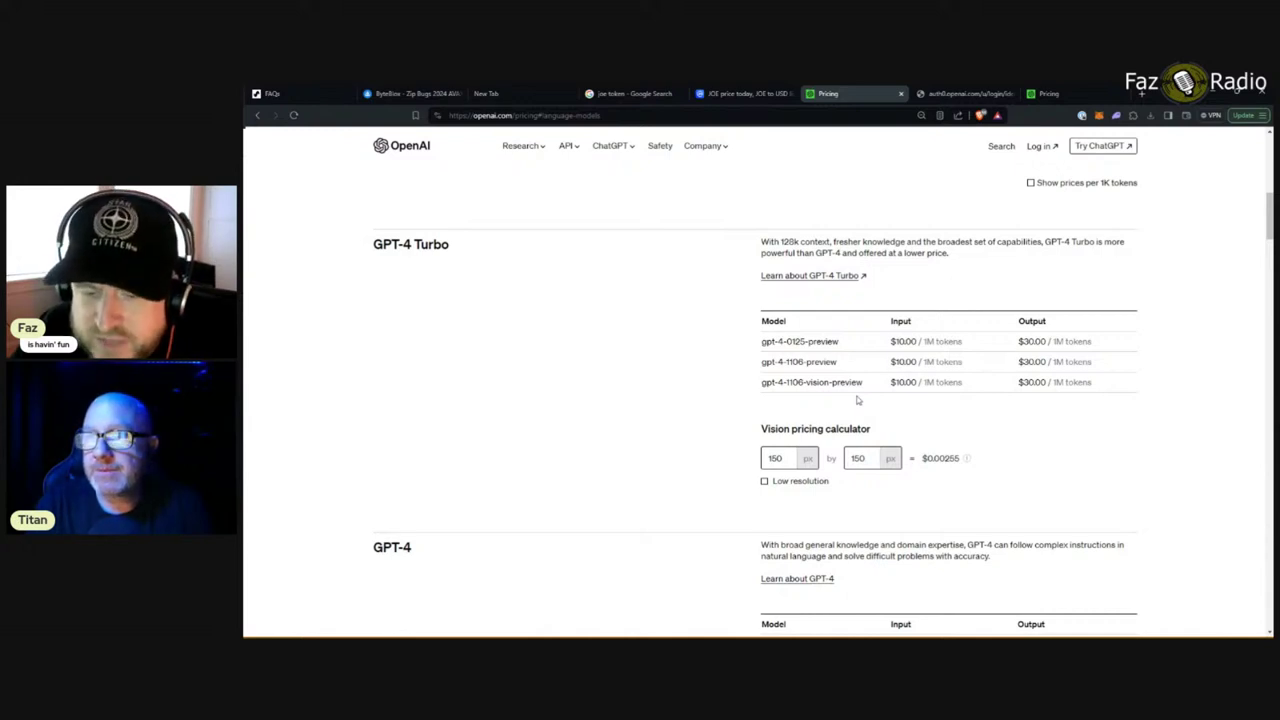
Step: Run a Google search for 'dave and busters' from a fresh tab
{"action": "left_click", "coordinate": [1137, 96]}
{"action": "type", "text": "dave an"}
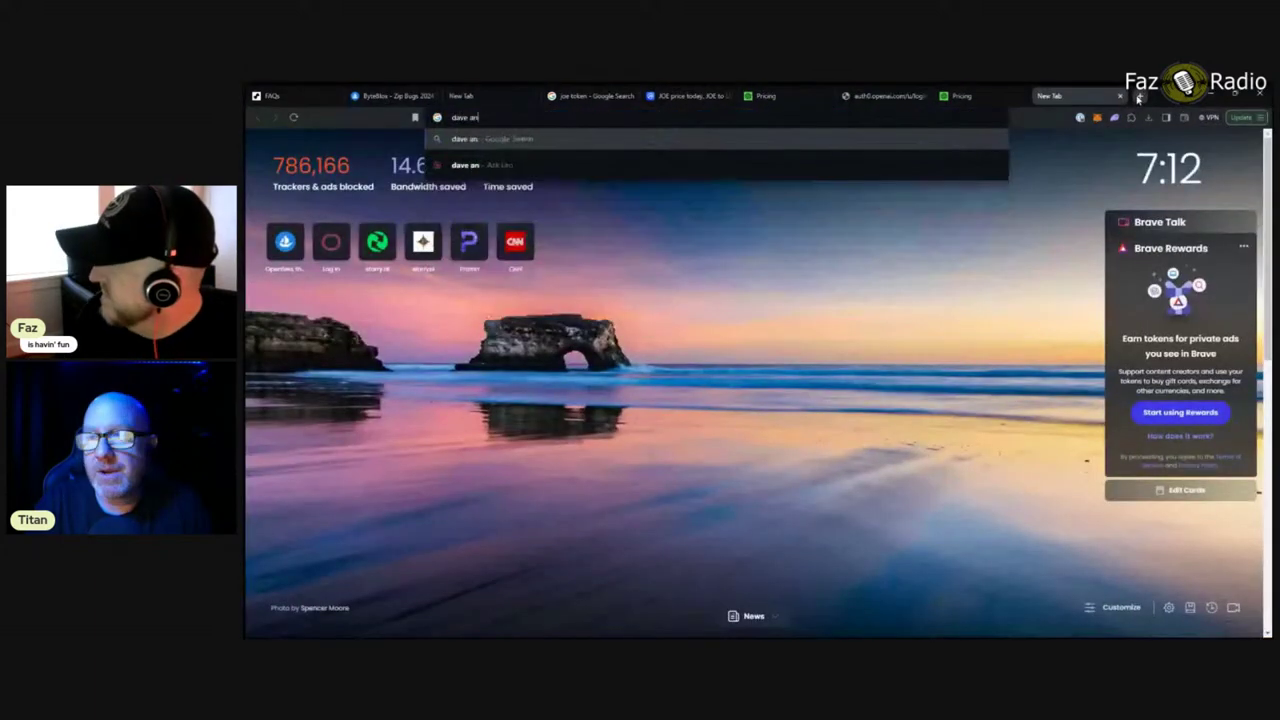
{"action": "type", "text": "d busters"}
{"action": "key", "text": "Return"}
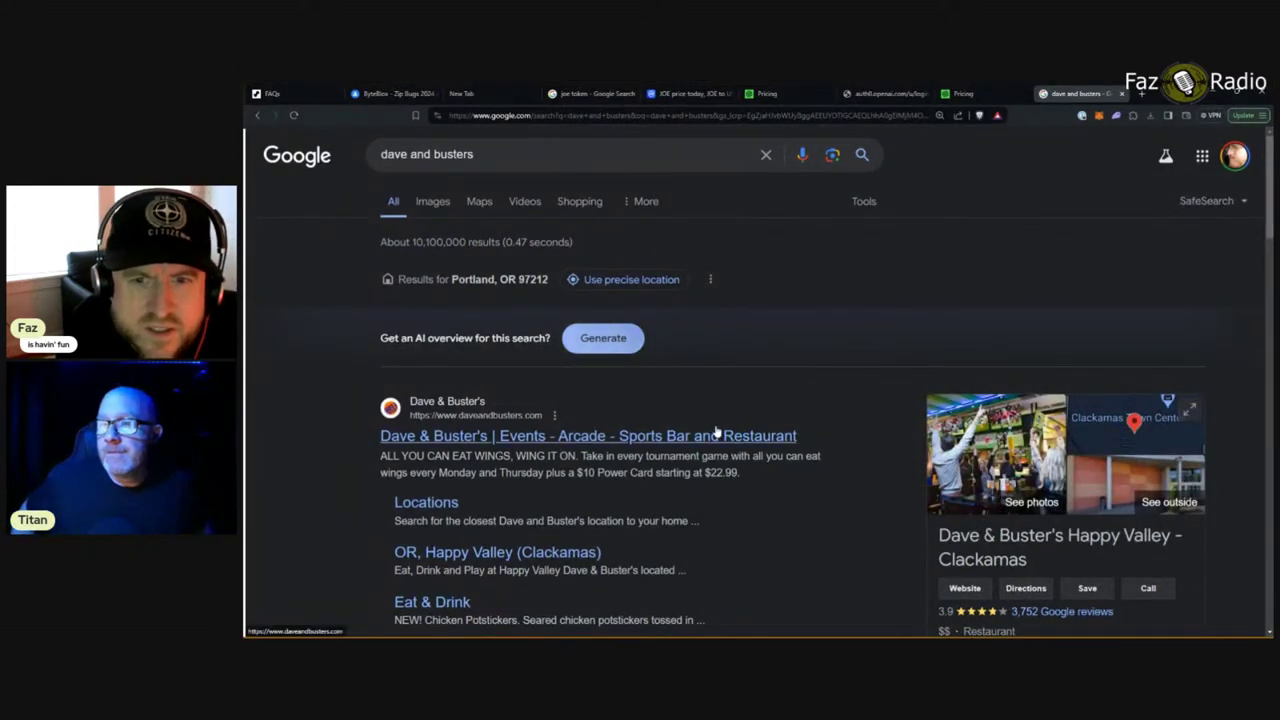
Step: Open the official Dave & Buster's site and browse its home page and menus
{"action": "left_click", "coordinate": [765, 438]}
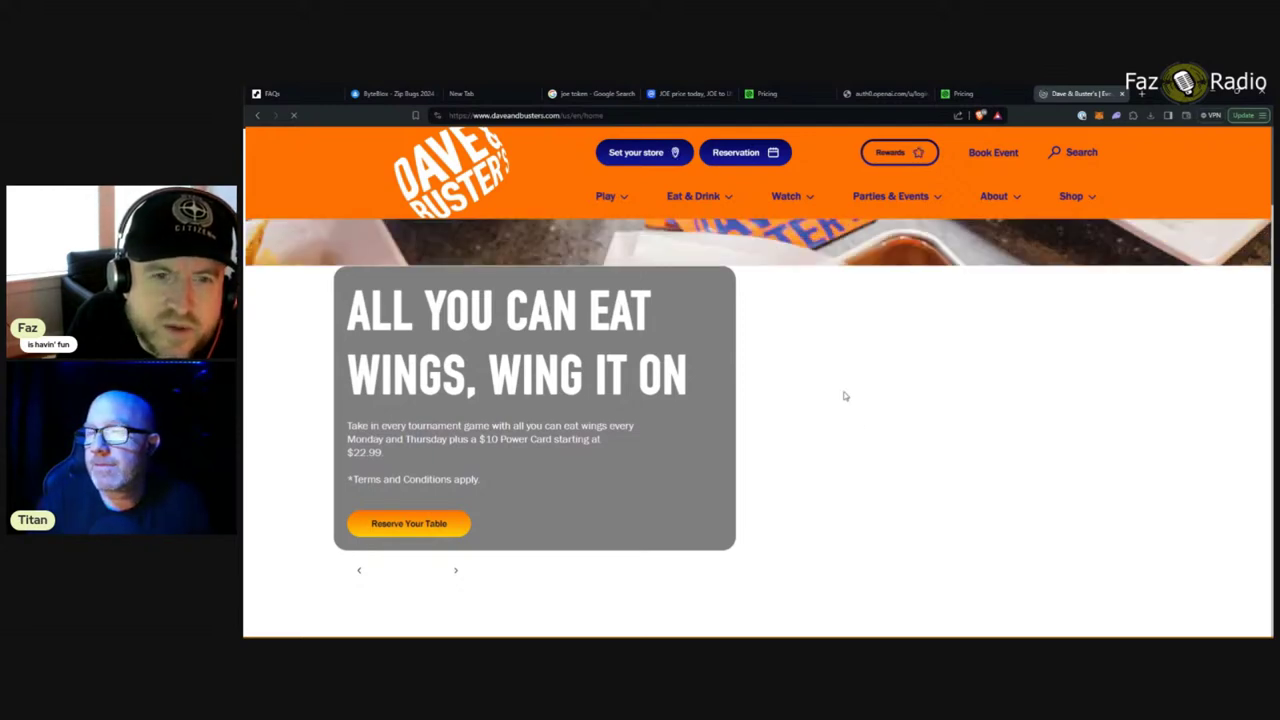
{"action": "scroll", "coordinate": [835, 410], "scroll_direction": "down", "scroll_amount": 3}
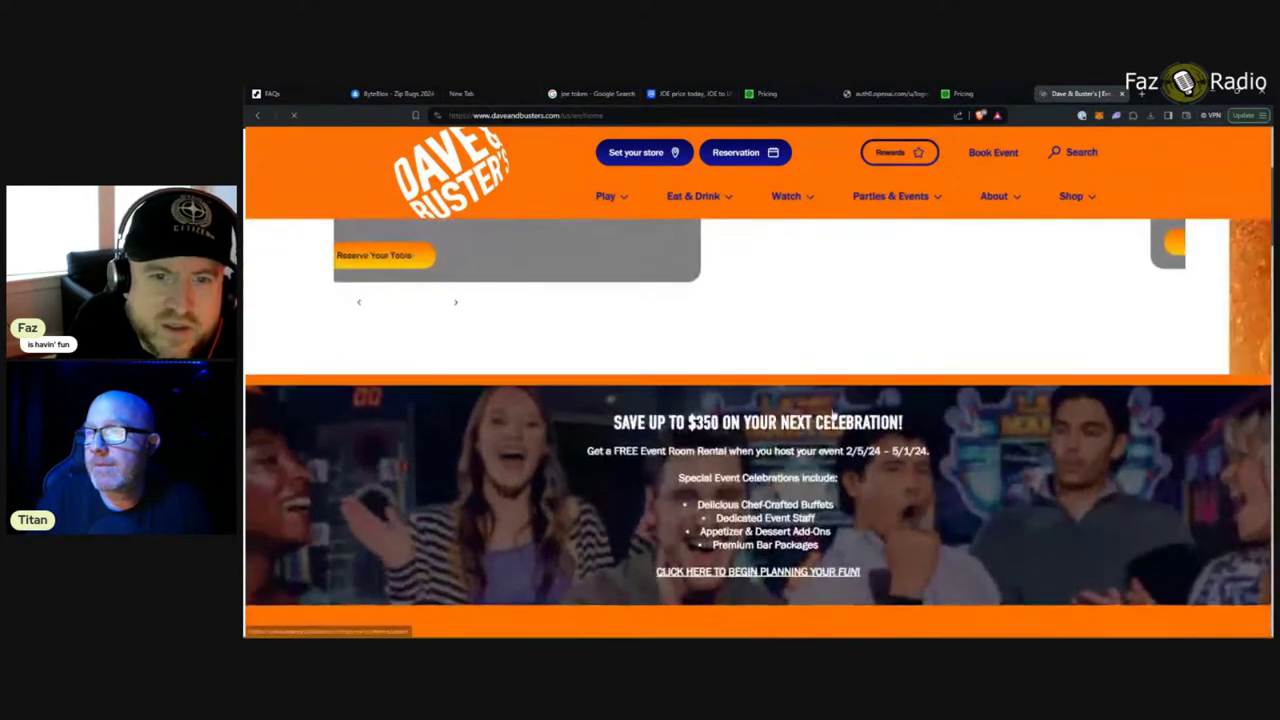
{"action": "scroll", "coordinate": [834, 412], "scroll_direction": "down", "scroll_amount": 8}
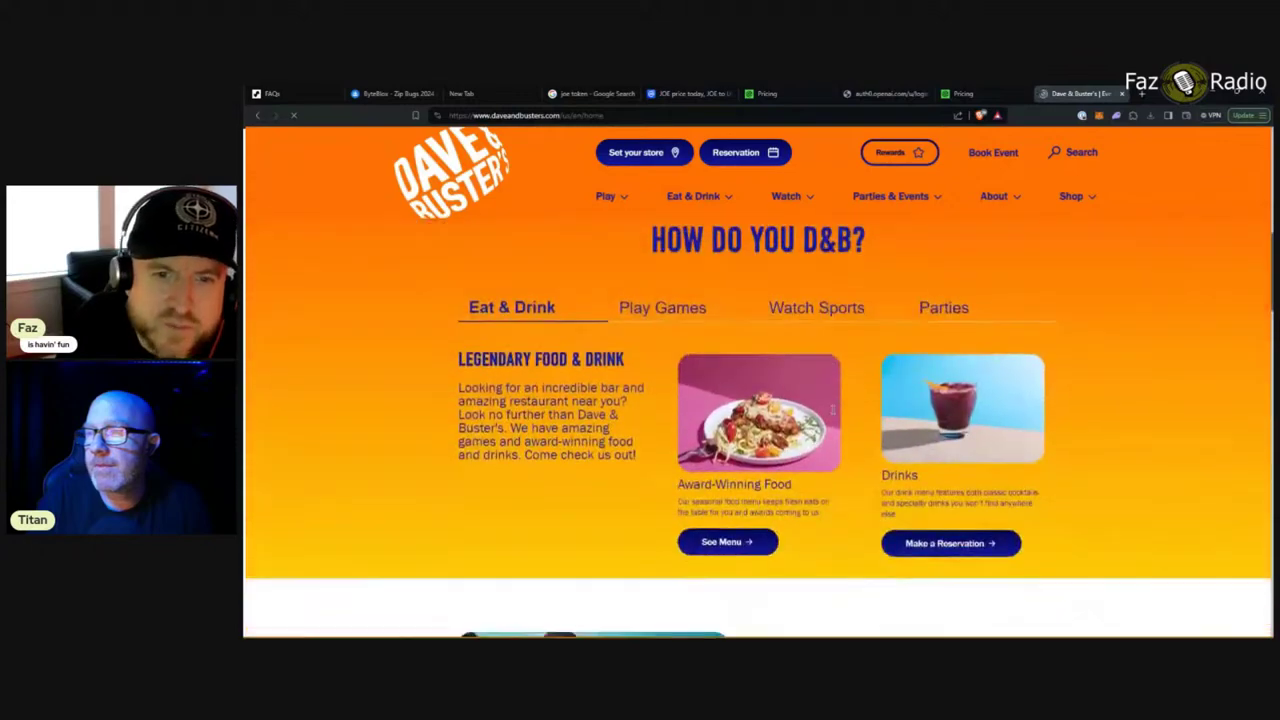
{"action": "scroll", "coordinate": [834, 410], "scroll_direction": "down", "scroll_amount": 8}
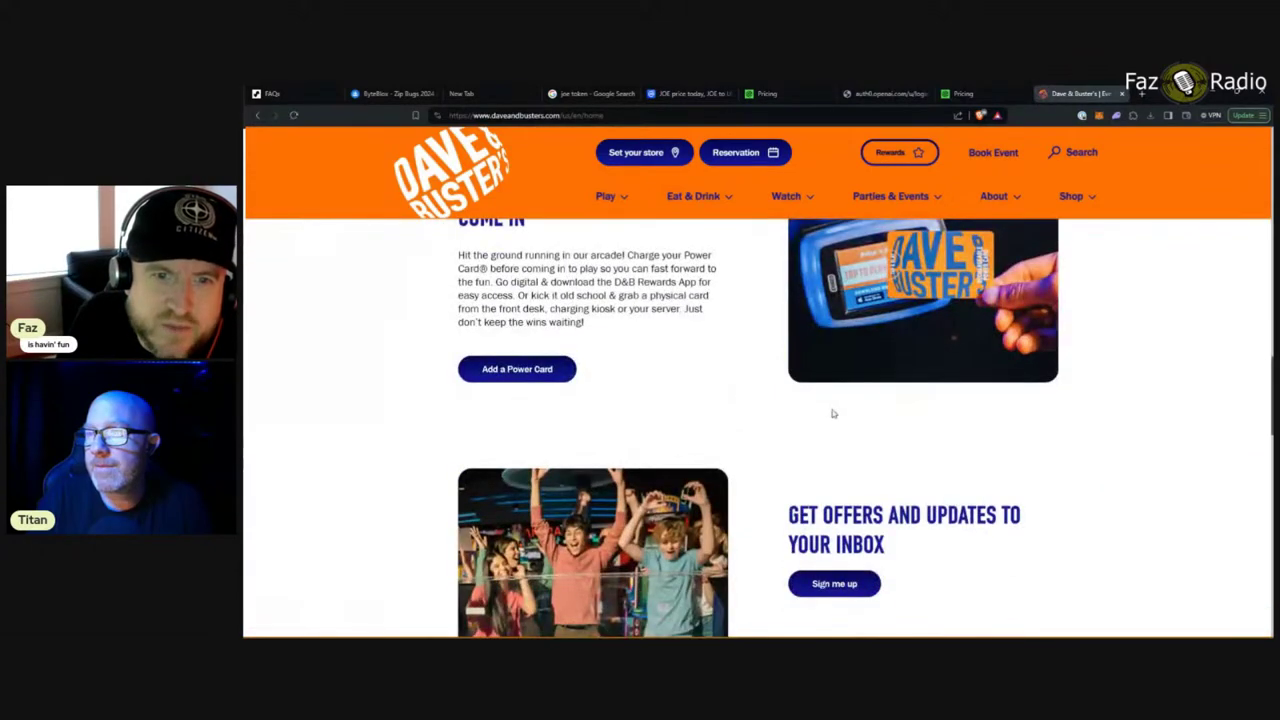
{"action": "scroll", "coordinate": [823, 406], "scroll_direction": "up", "scroll_amount": 2}
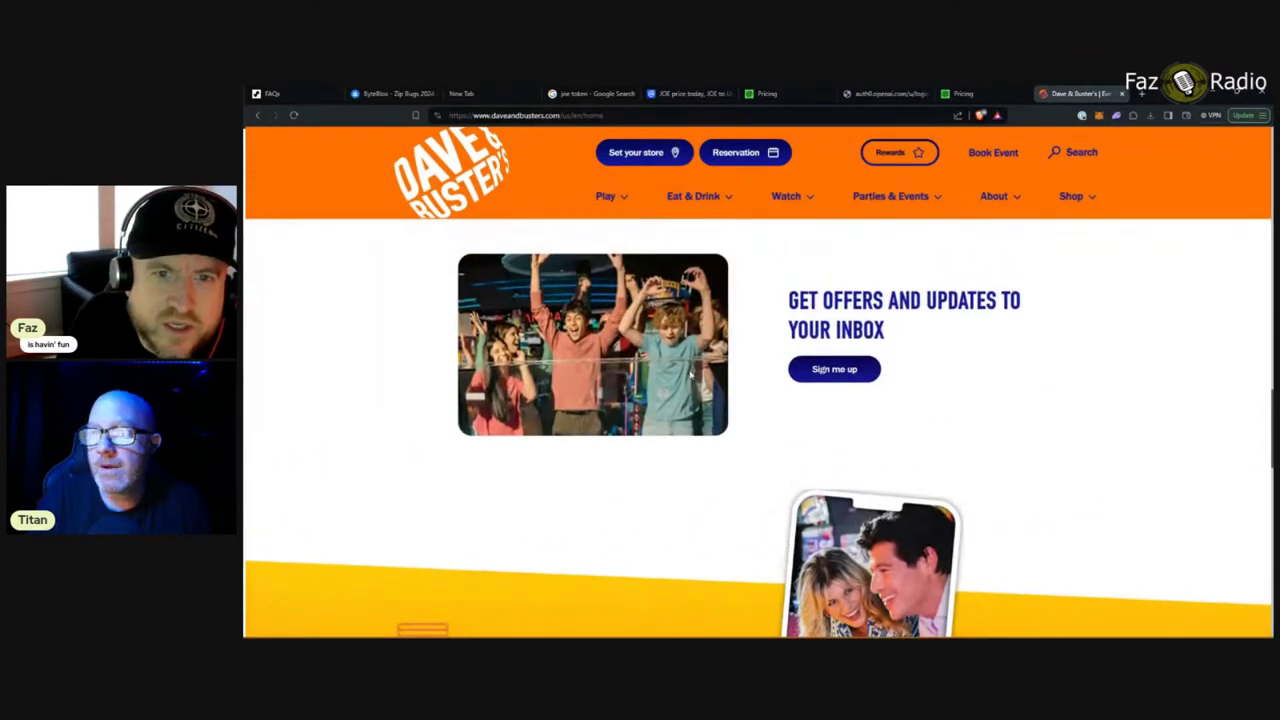
{"action": "scroll", "coordinate": [740, 392], "scroll_direction": "down", "scroll_amount": 4}
{"action": "scroll", "coordinate": [700, 383], "scroll_direction": "down", "scroll_amount": 10}
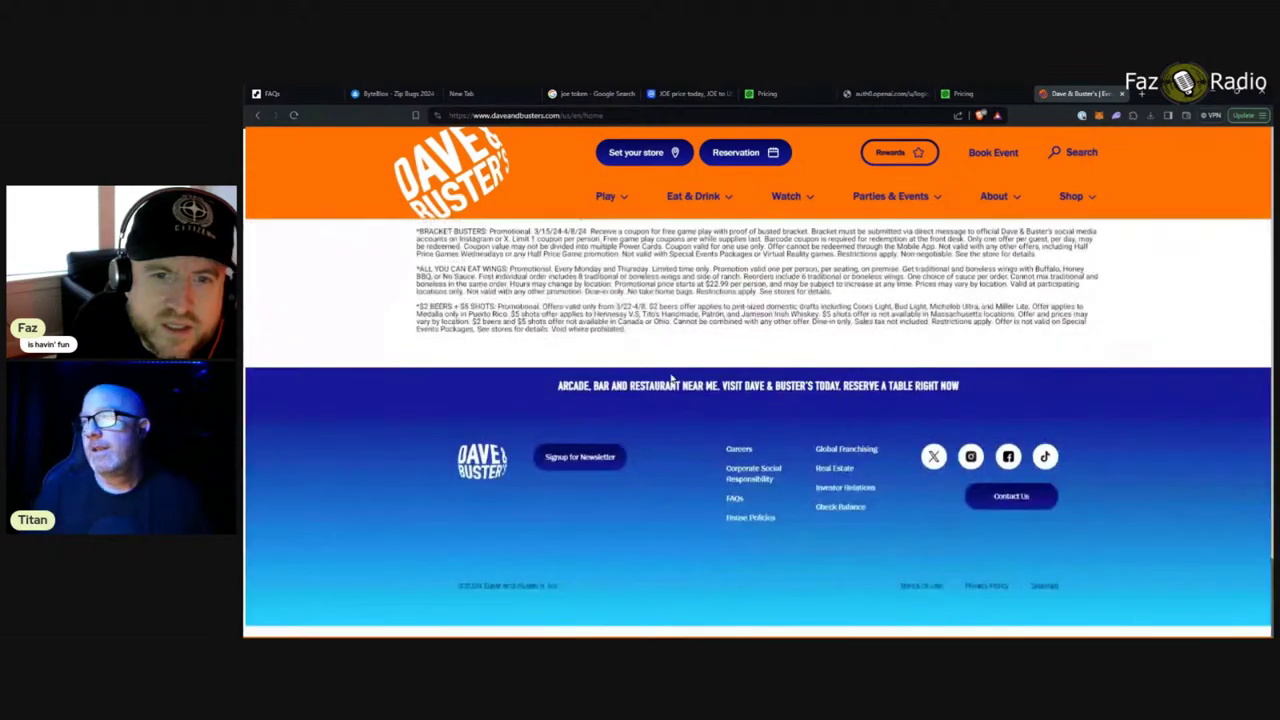
{"action": "scroll", "coordinate": [670, 377], "scroll_direction": "up", "scroll_amount": 6}
{"action": "scroll", "coordinate": [682, 380], "scroll_direction": "up", "scroll_amount": 15}
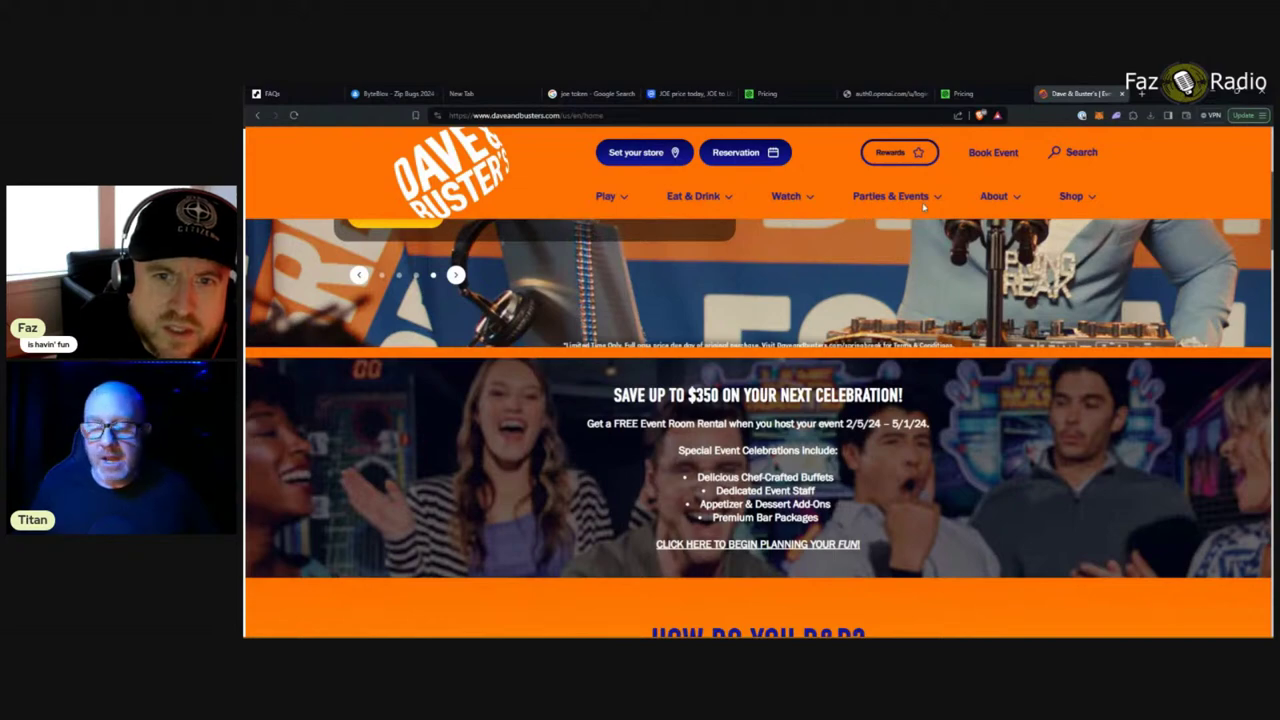
{"action": "mouse_move", "coordinate": [926, 203]}
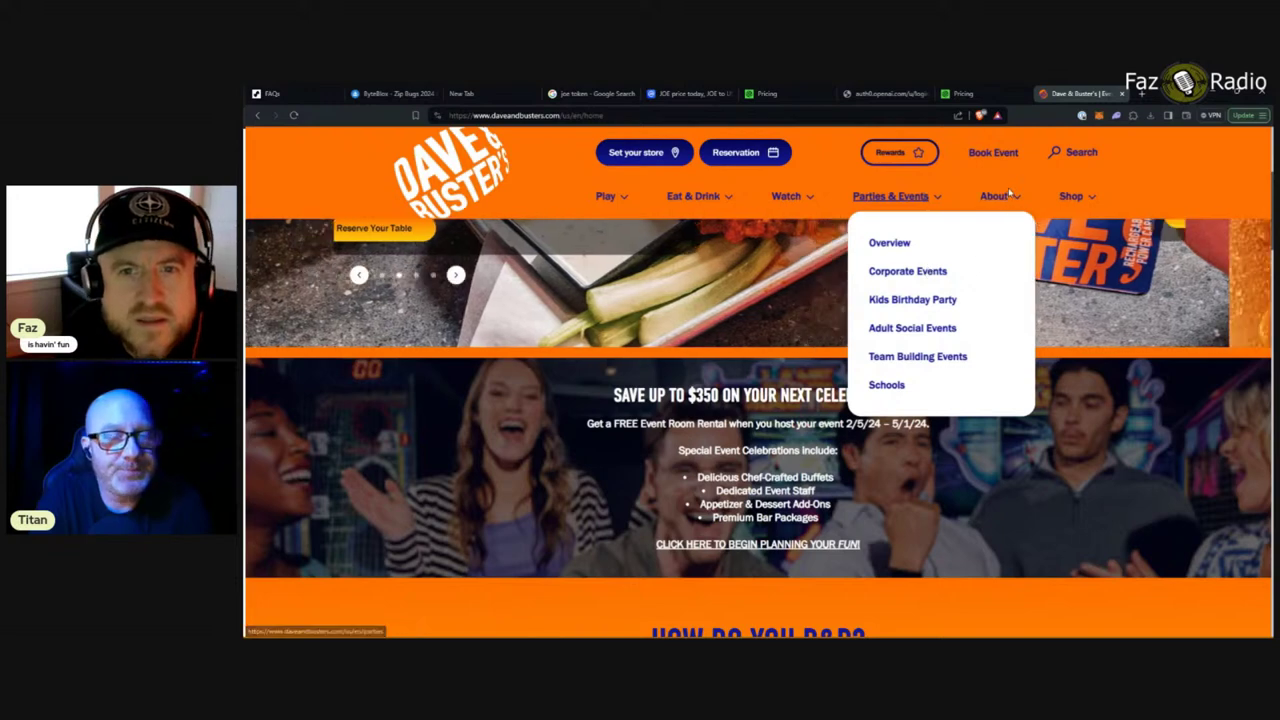
{"action": "mouse_move", "coordinate": [1009, 199]}
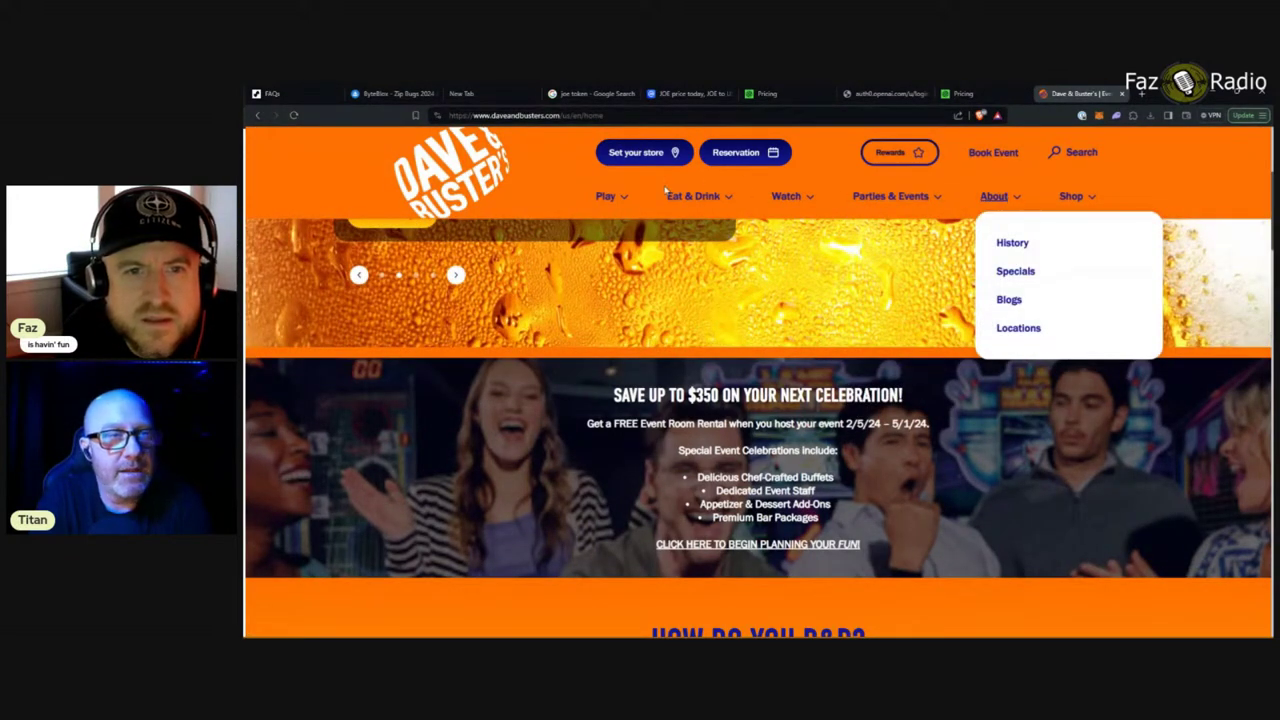
Step: Go to the Arcade page and scroll to the Wicked Tuna and Top Gun: Maverick games
{"action": "mouse_move", "coordinate": [607, 198]}
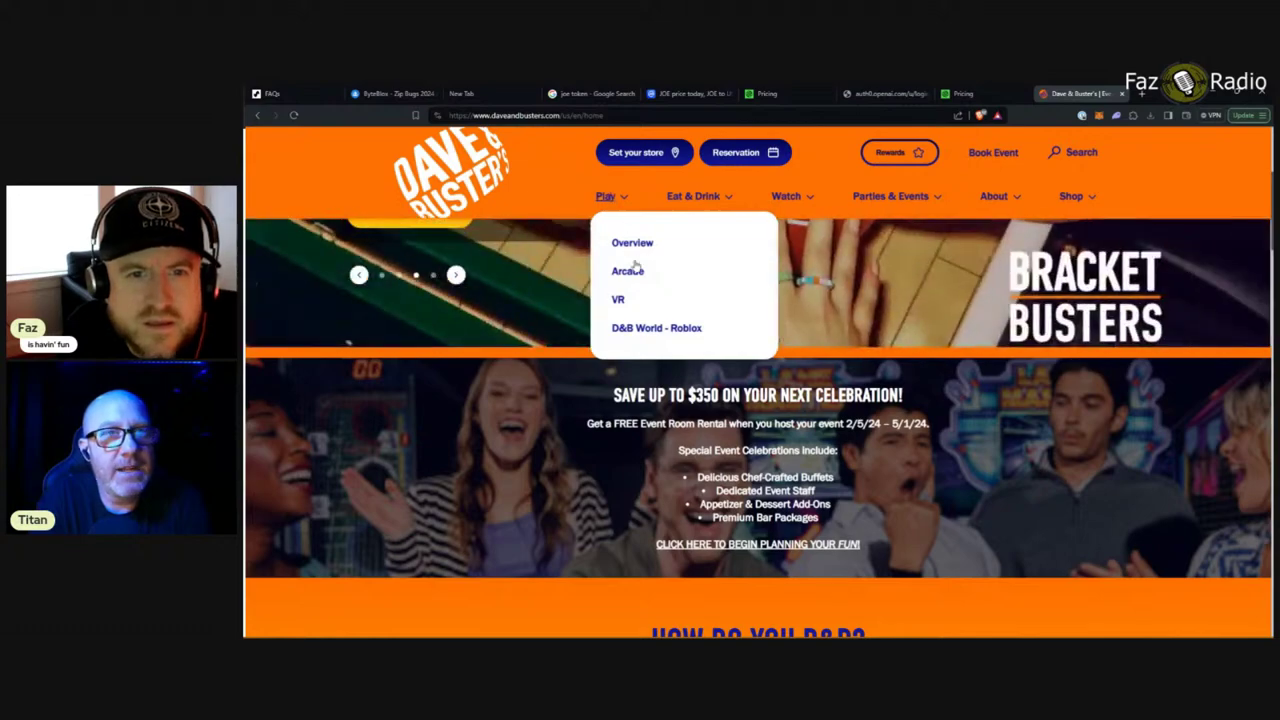
{"action": "left_click", "coordinate": [636, 275]}
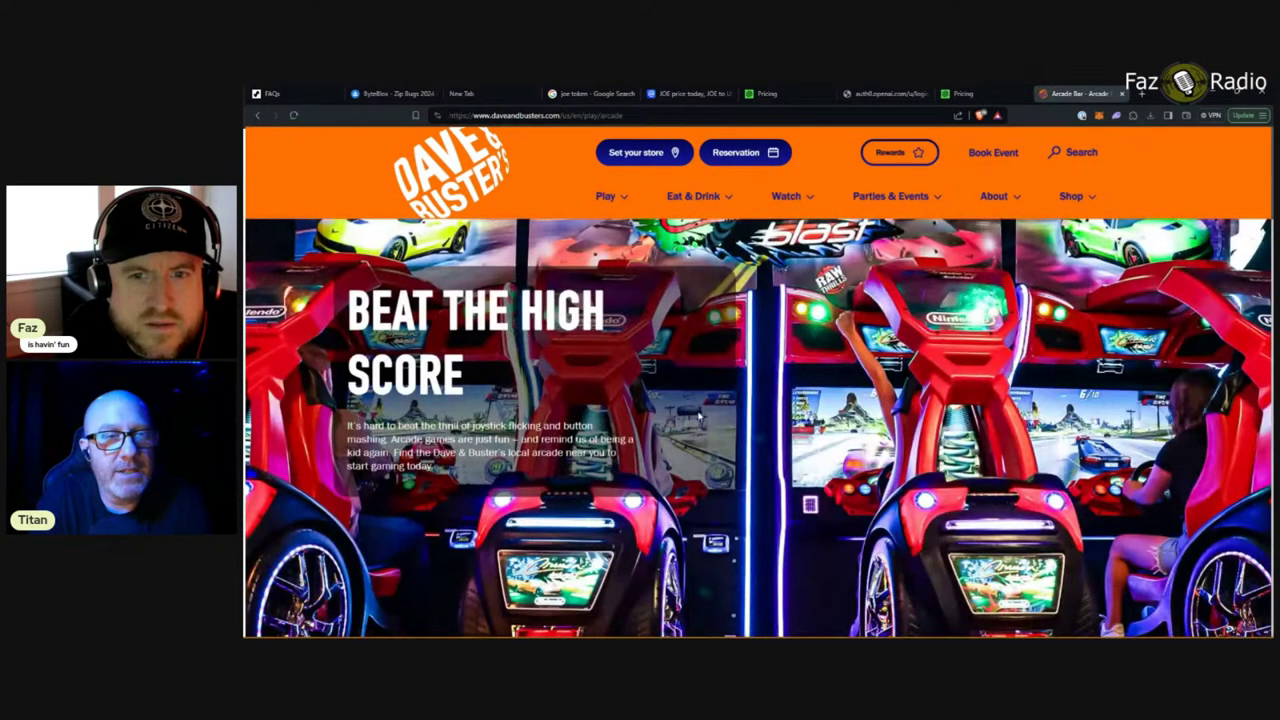
{"action": "scroll", "coordinate": [699, 416], "scroll_direction": "down", "scroll_amount": 5}
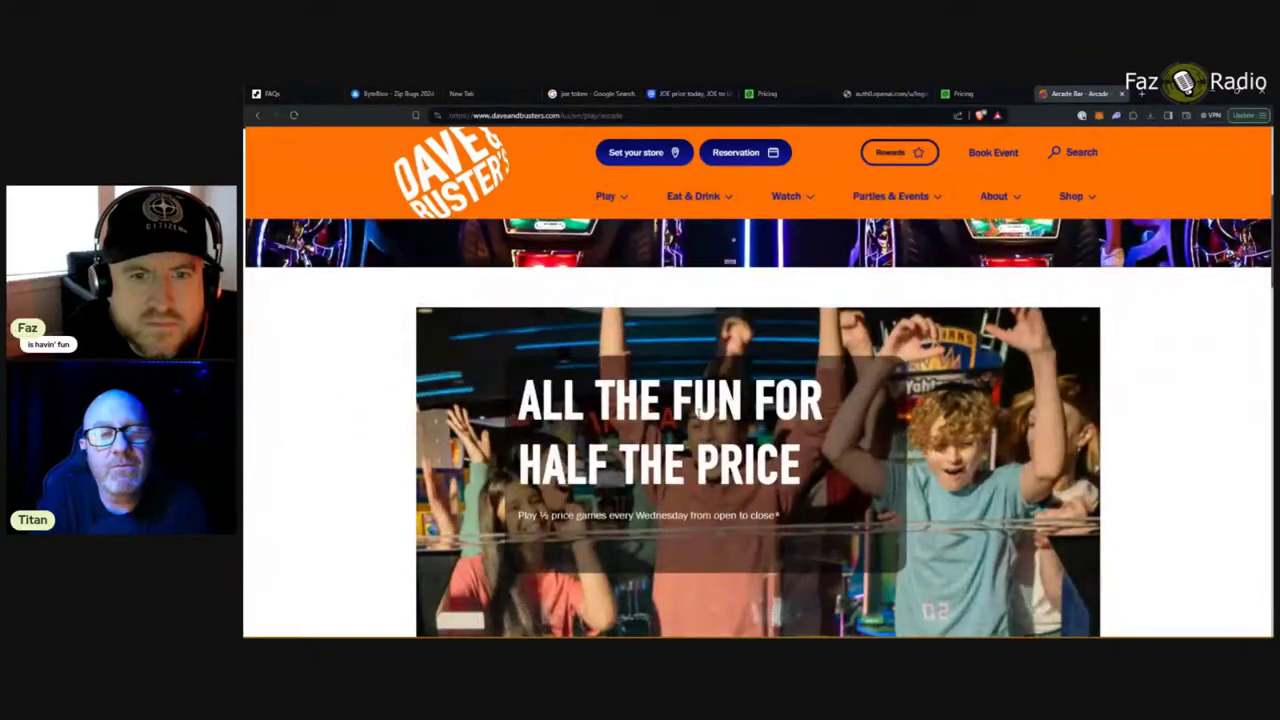
{"action": "scroll", "coordinate": [699, 416], "scroll_direction": "down", "scroll_amount": 5}
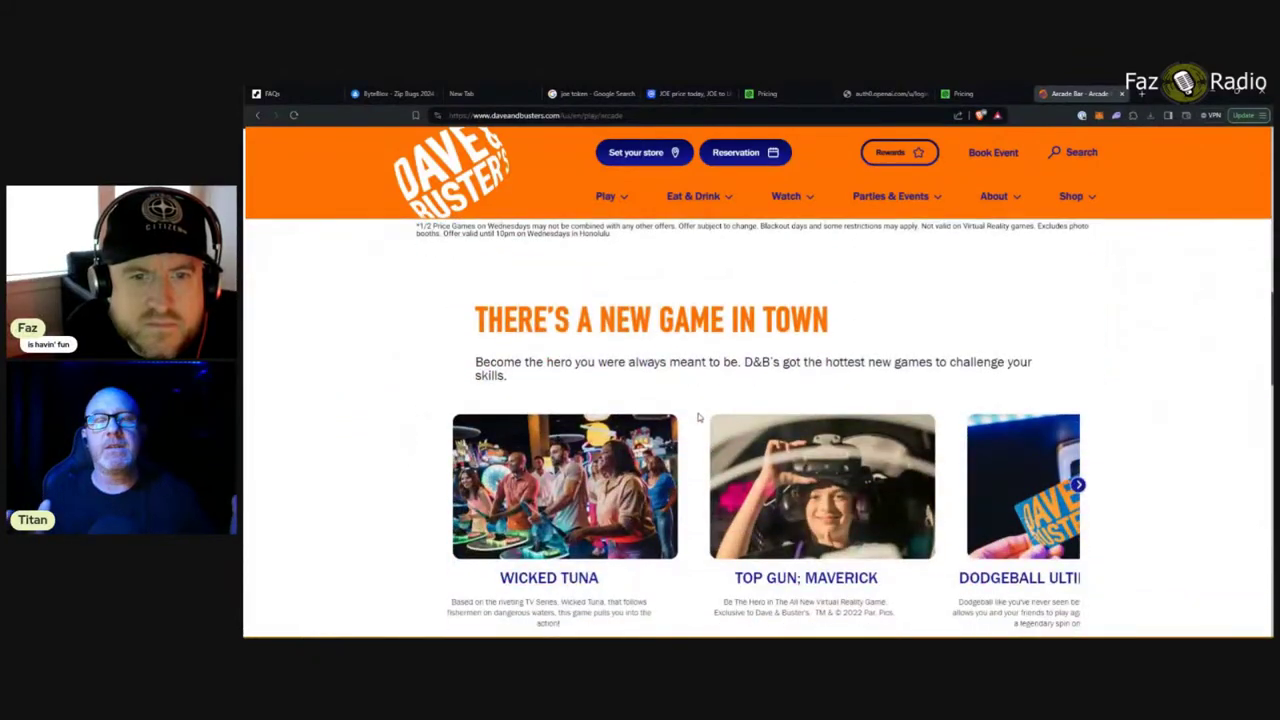
{"action": "scroll", "coordinate": [698, 413], "scroll_direction": "down", "scroll_amount": 5}
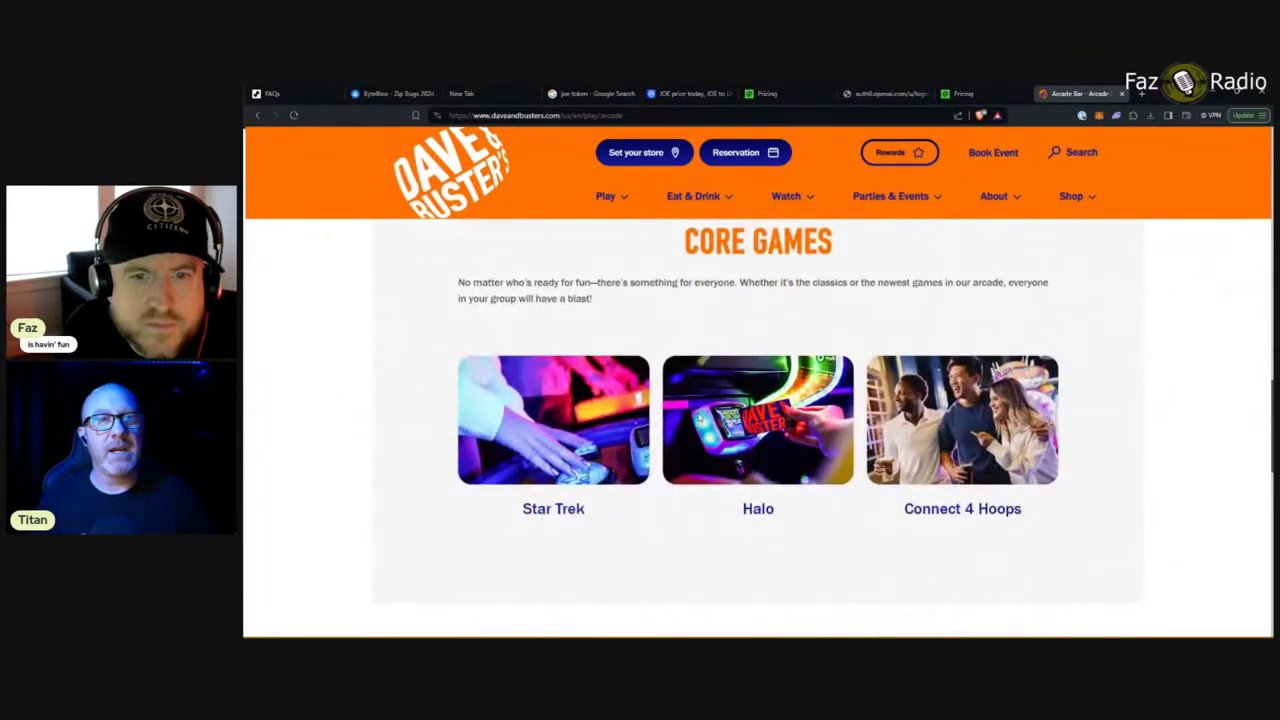
{"action": "scroll", "coordinate": [678, 426], "scroll_direction": "down", "scroll_amount": 1}
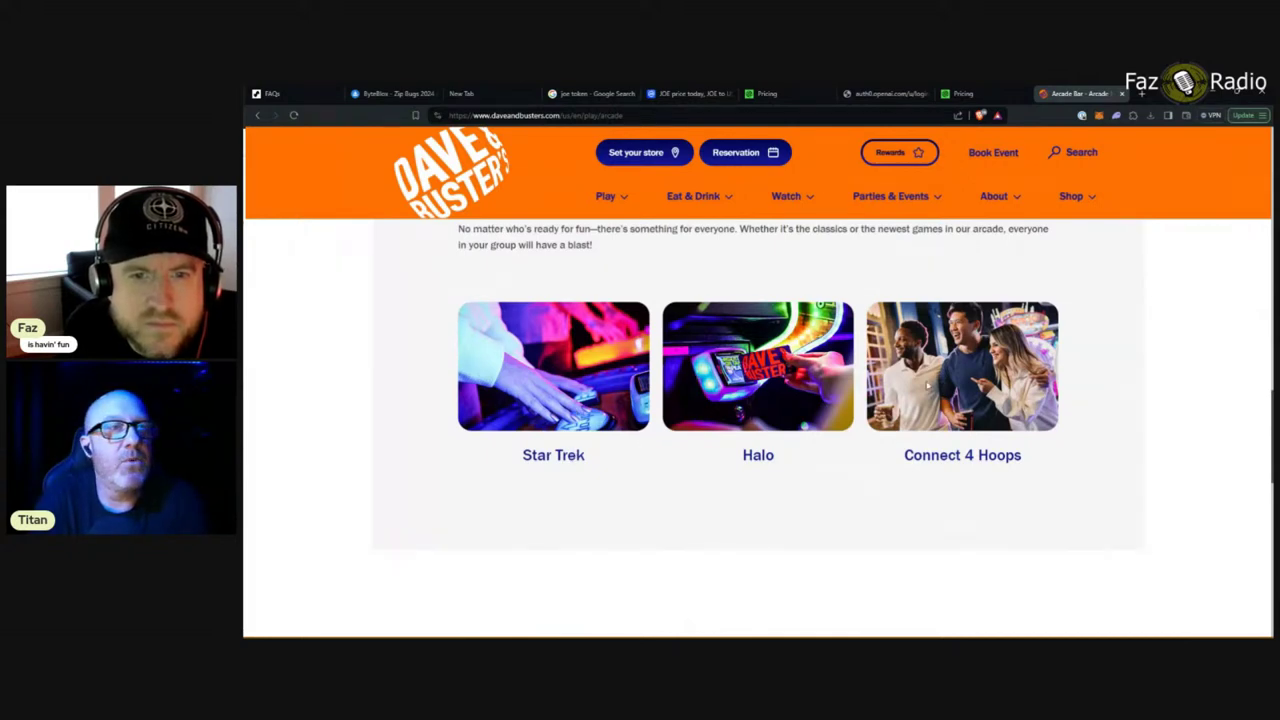
{"action": "scroll", "coordinate": [928, 388], "scroll_direction": "down", "scroll_amount": 3}
{"action": "scroll", "coordinate": [928, 389], "scroll_direction": "down", "scroll_amount": 1}
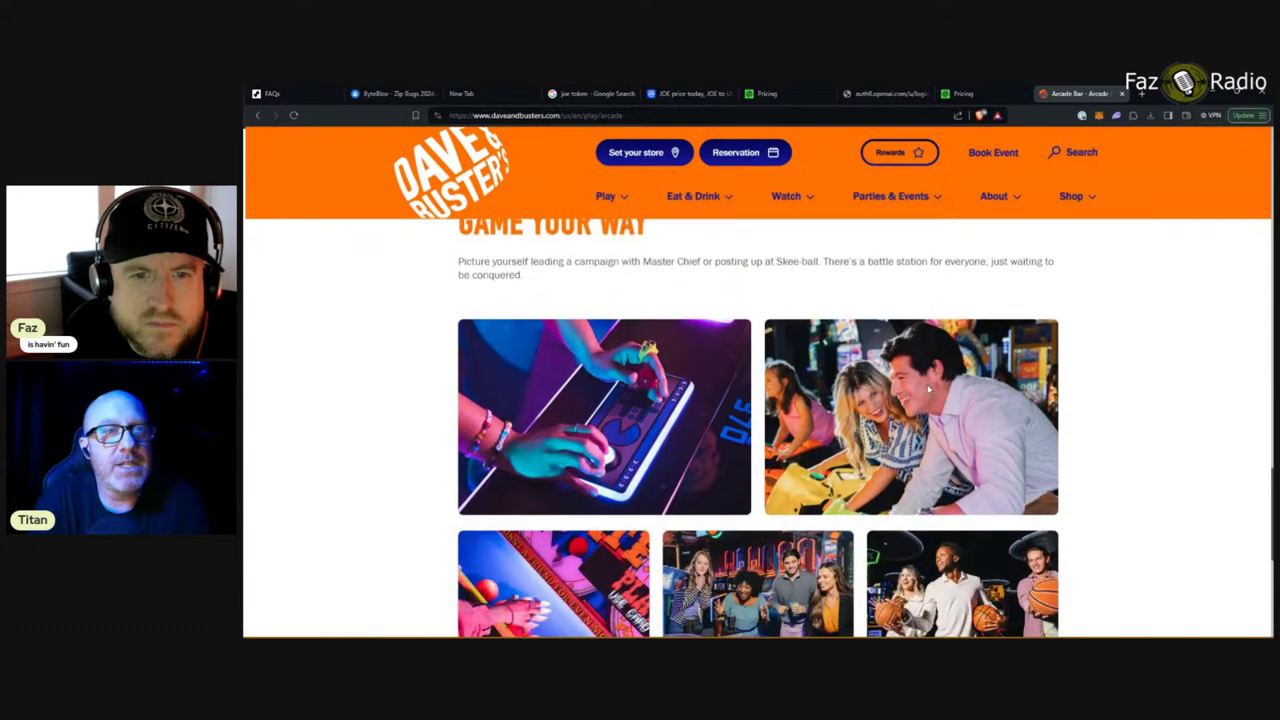
{"action": "scroll", "coordinate": [928, 389], "scroll_direction": "down", "scroll_amount": 3}
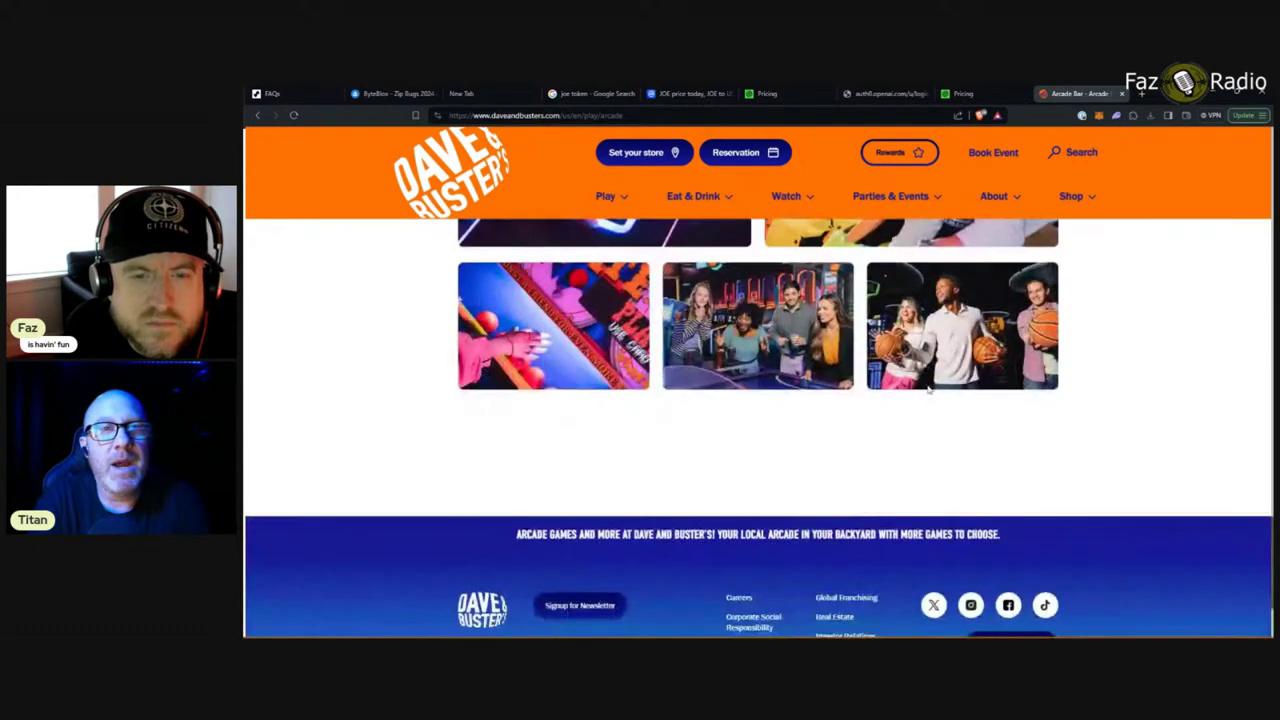
{"action": "scroll", "coordinate": [928, 392], "scroll_direction": "down", "scroll_amount": 2}
{"action": "scroll", "coordinate": [922, 380], "scroll_direction": "up", "scroll_amount": 4}
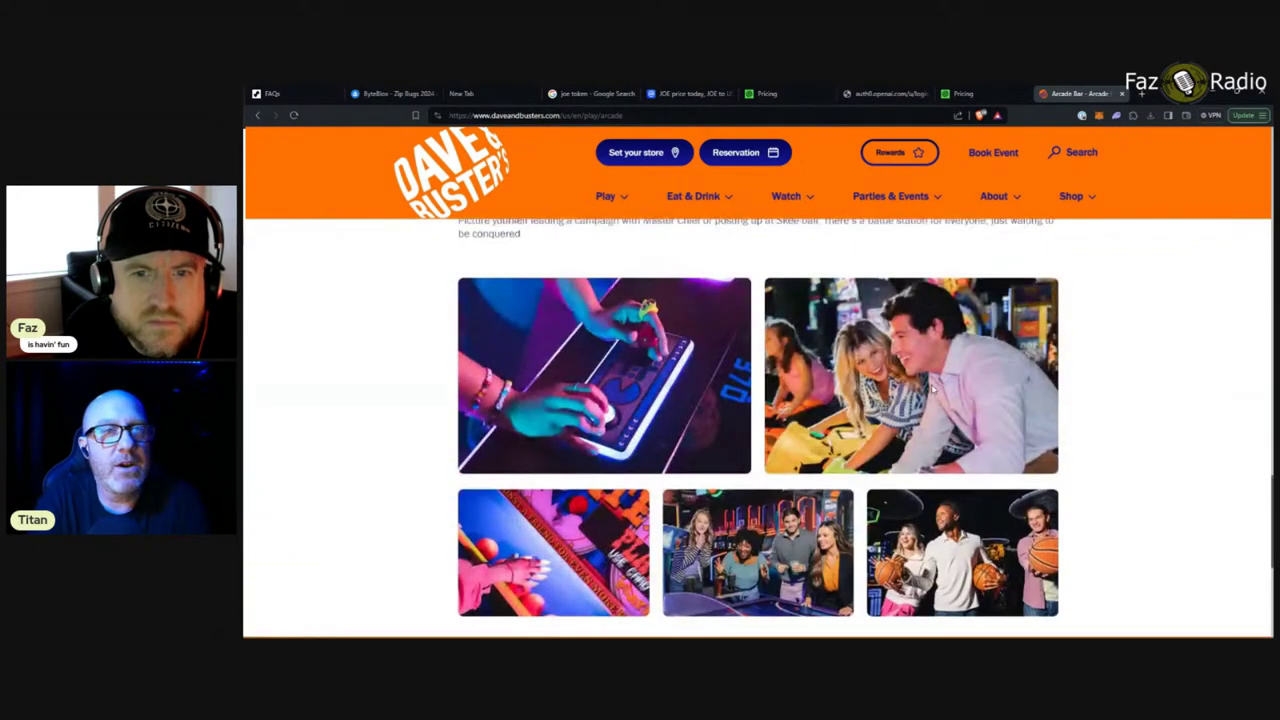
{"action": "scroll", "coordinate": [922, 377], "scroll_direction": "up", "scroll_amount": 6}
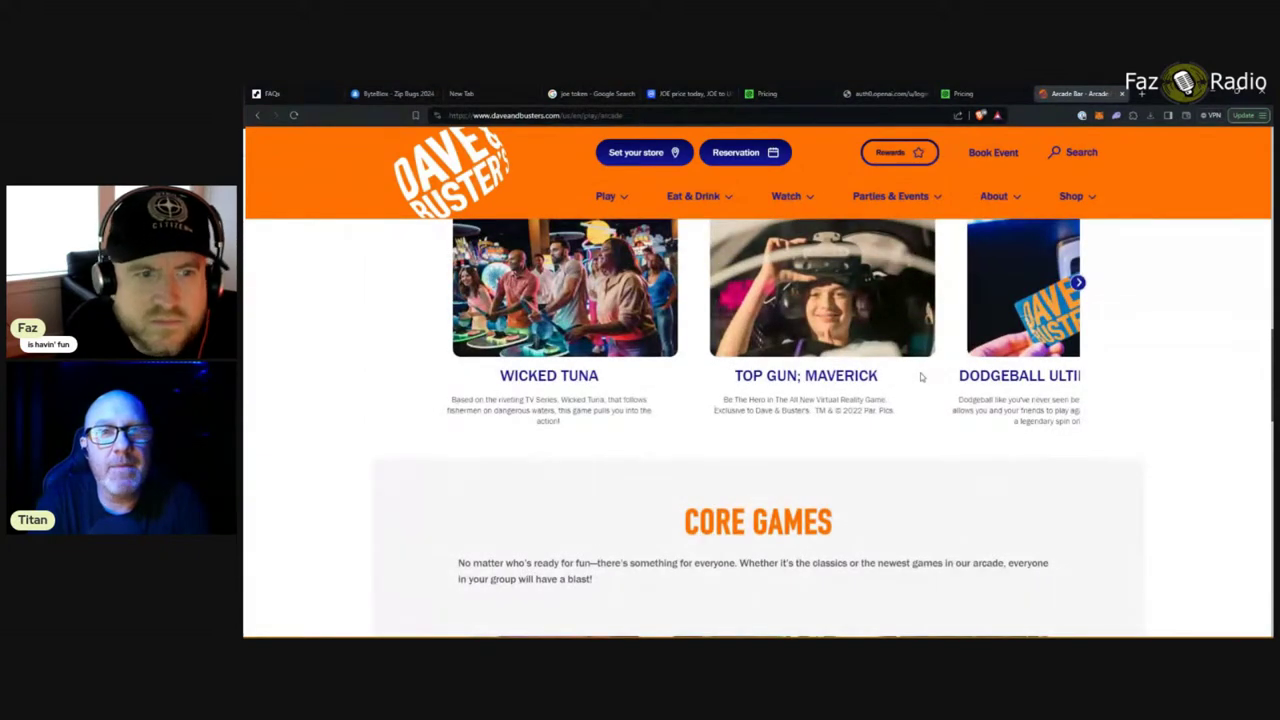
Step: Scroll up on the YouTube page for 'Dragon's Lair Playthrough 1080p - Full Screen High Quality'
{"action": "scroll", "coordinate": [922, 377], "scroll_direction": "up", "scroll_amount": 8}
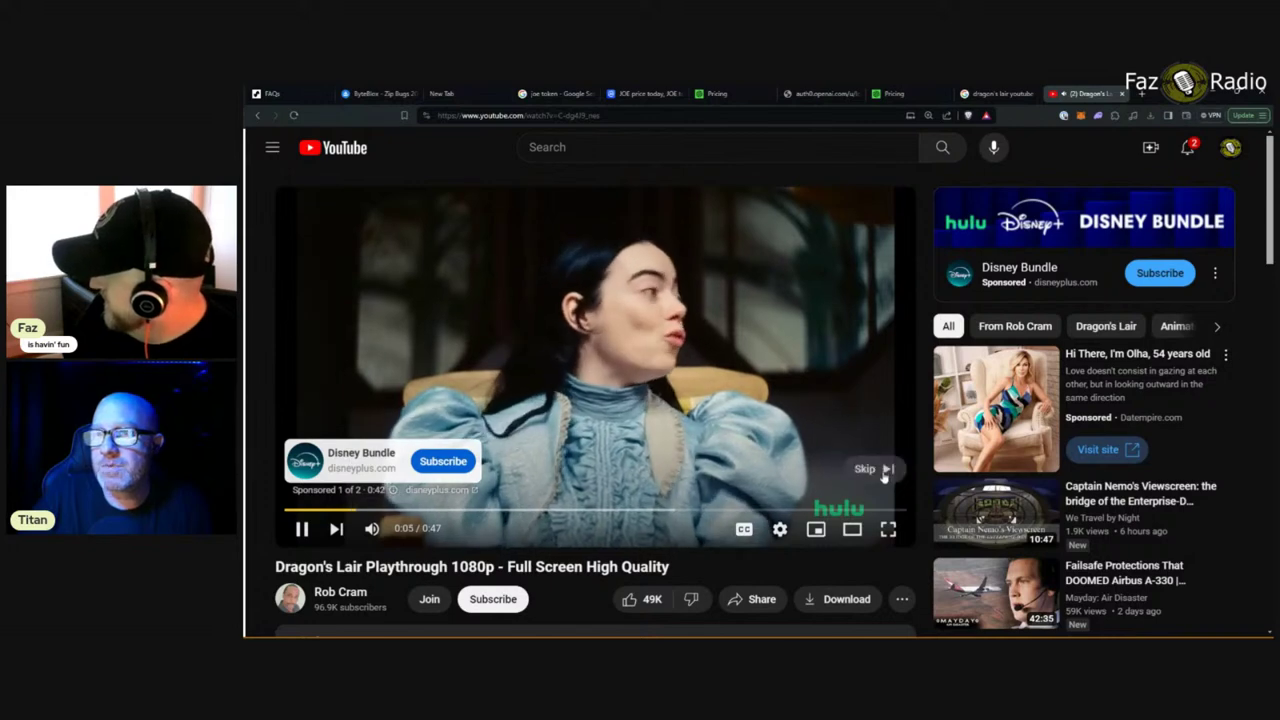
Step: Skip the sponsored ad and resume the Dragon's Lair playthrough from 0:04
{"action": "left_click", "coordinate": [884, 475]}
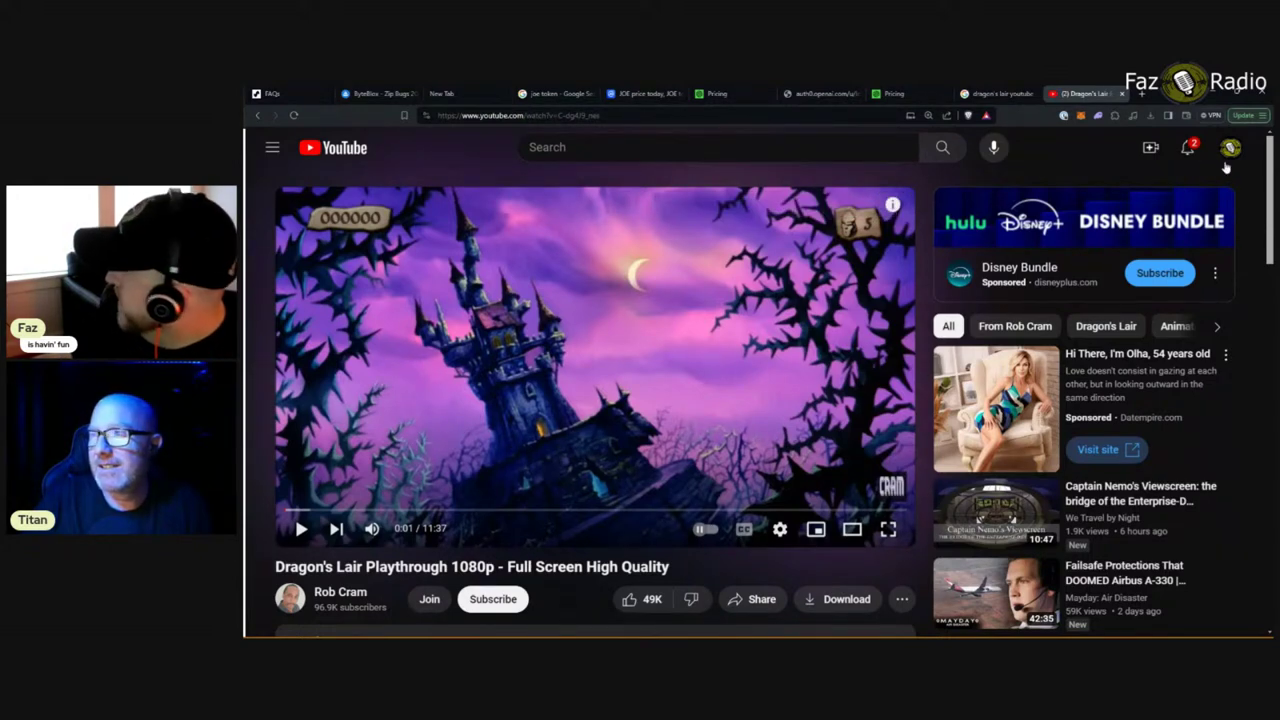
{"action": "left_click", "coordinate": [471, 416]}
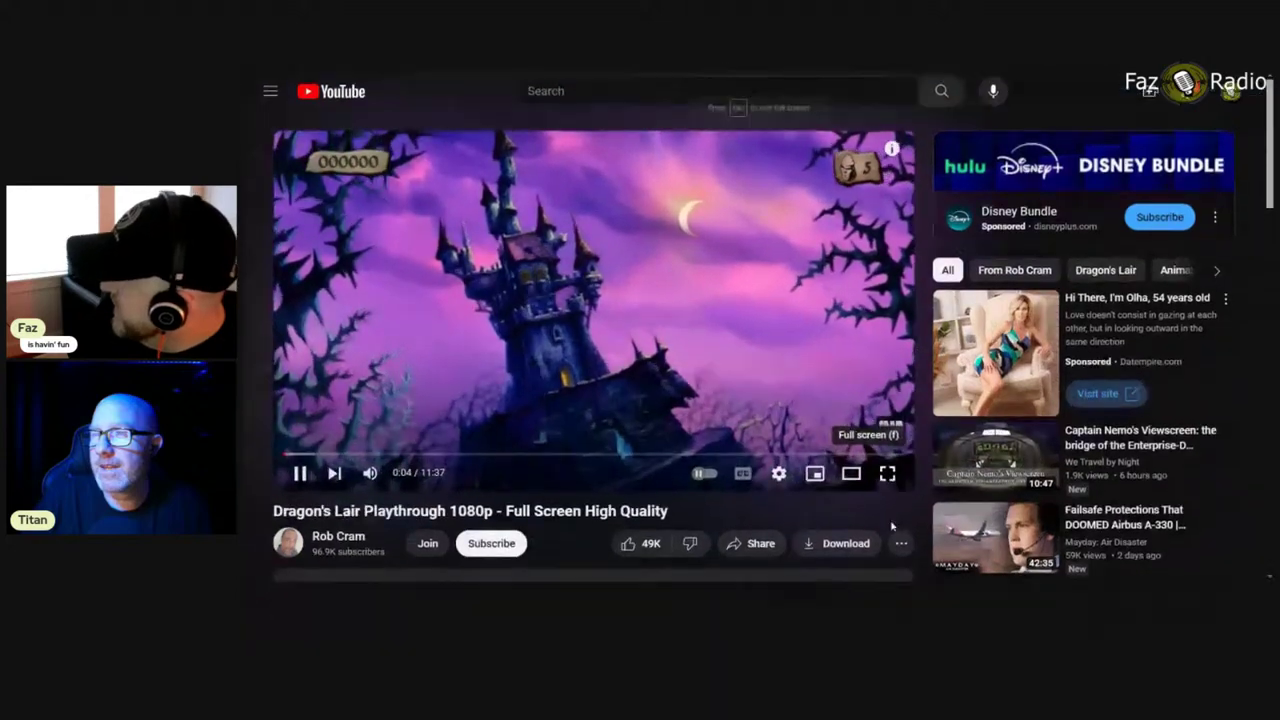
Step: Play the Dragon's Lair playthrough full screen and watch it through to 3:54
{"action": "left_click", "coordinate": [888, 529]}
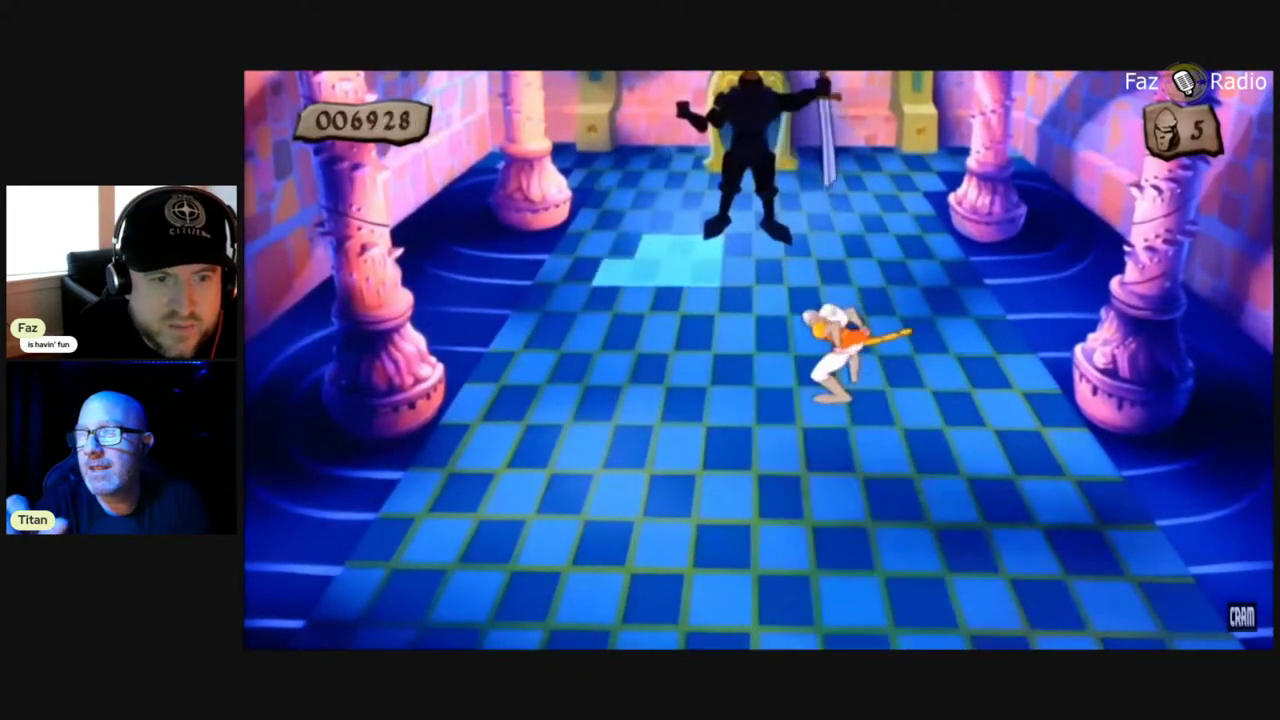
{"action": "mouse_move", "coordinate": [763, 410]}
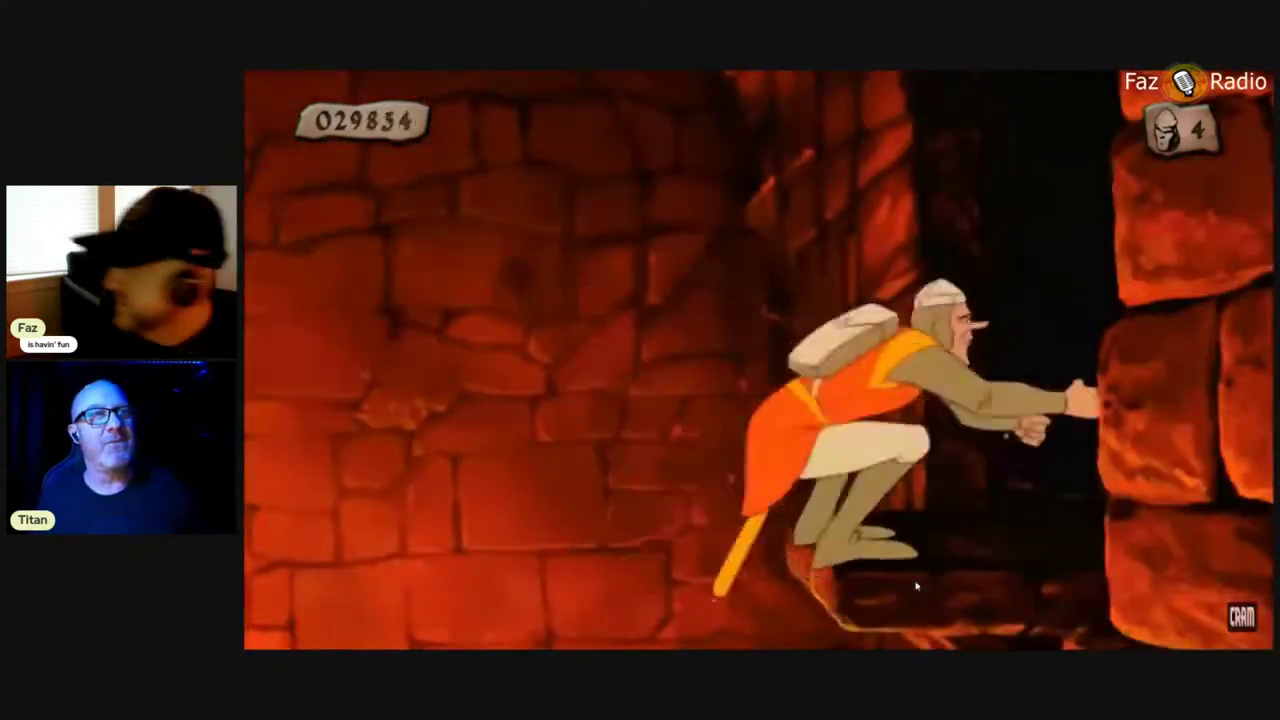
Step: Leave full screen and search YouTube for 'vectrex' using the suggestion
{"action": "mouse_move", "coordinate": [986, 540]}
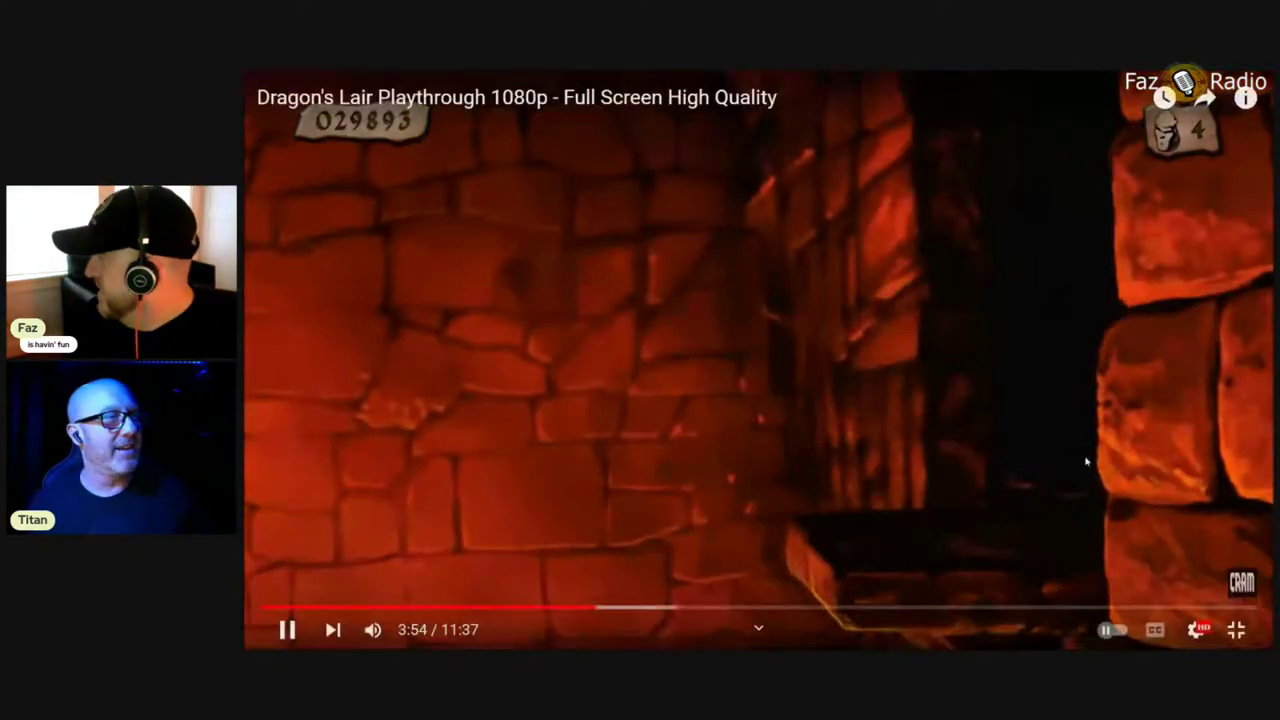
{"action": "left_click", "coordinate": [1236, 630]}
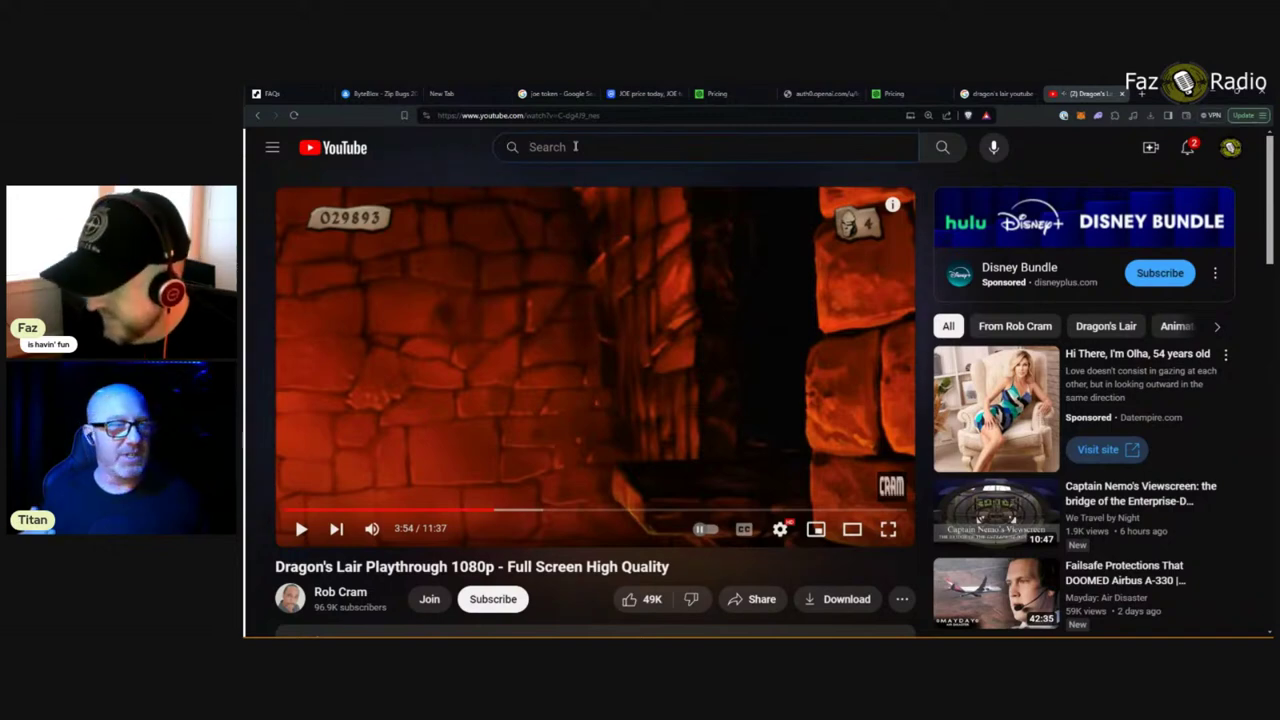
{"action": "type", "text": "vectr"}
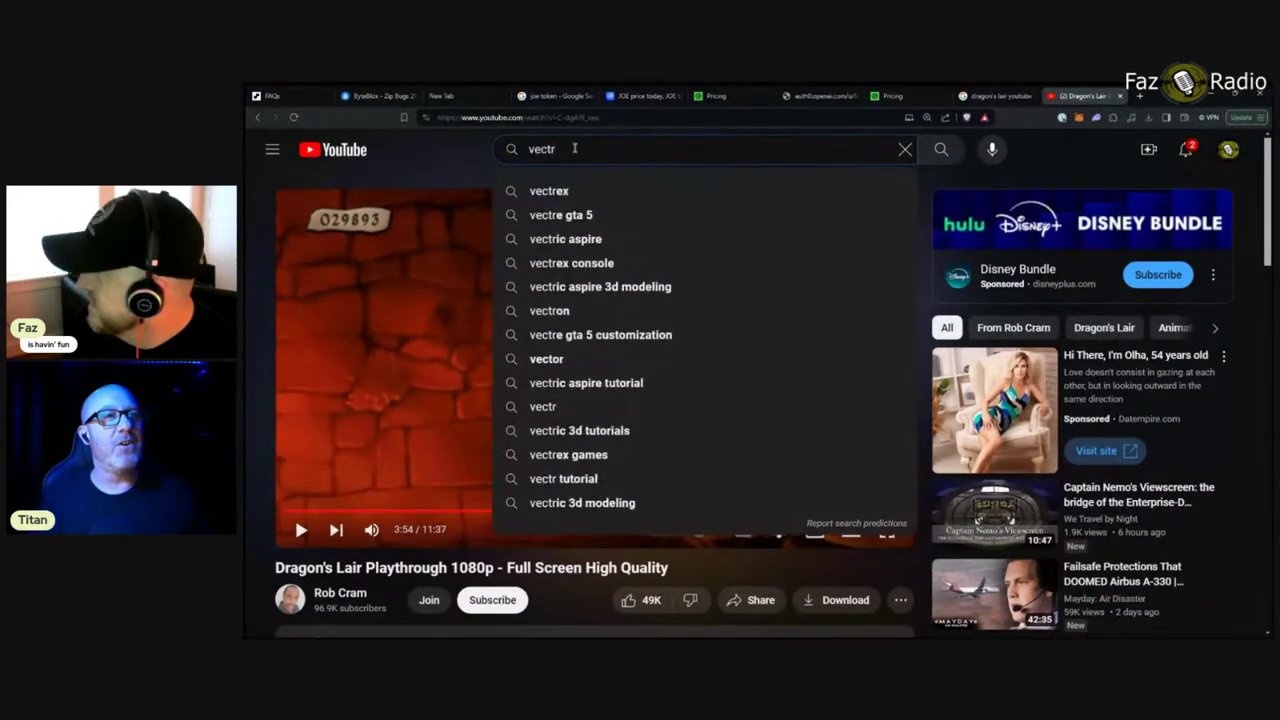
{"action": "left_click", "coordinate": [567, 190]}
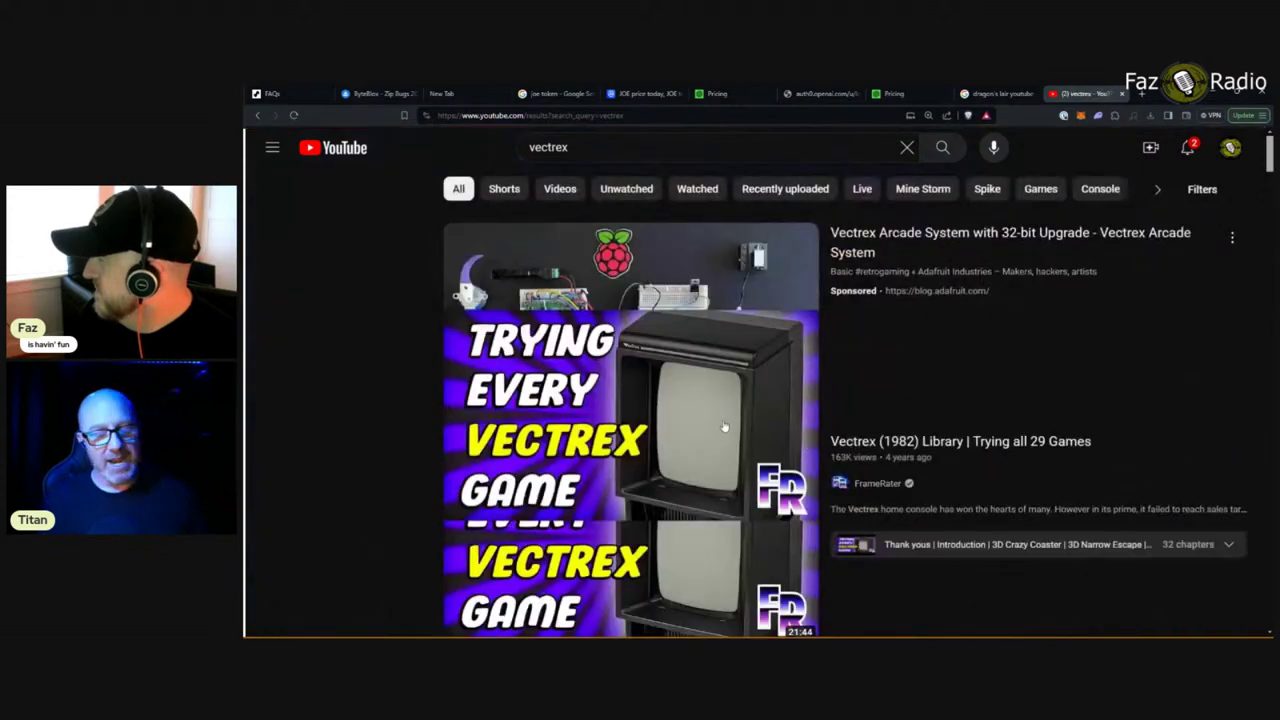
Step: Scroll the vectrex results down to the Tech Nibble Vectrex video
{"action": "scroll", "coordinate": [724, 427], "scroll_direction": "down", "scroll_amount": 5}
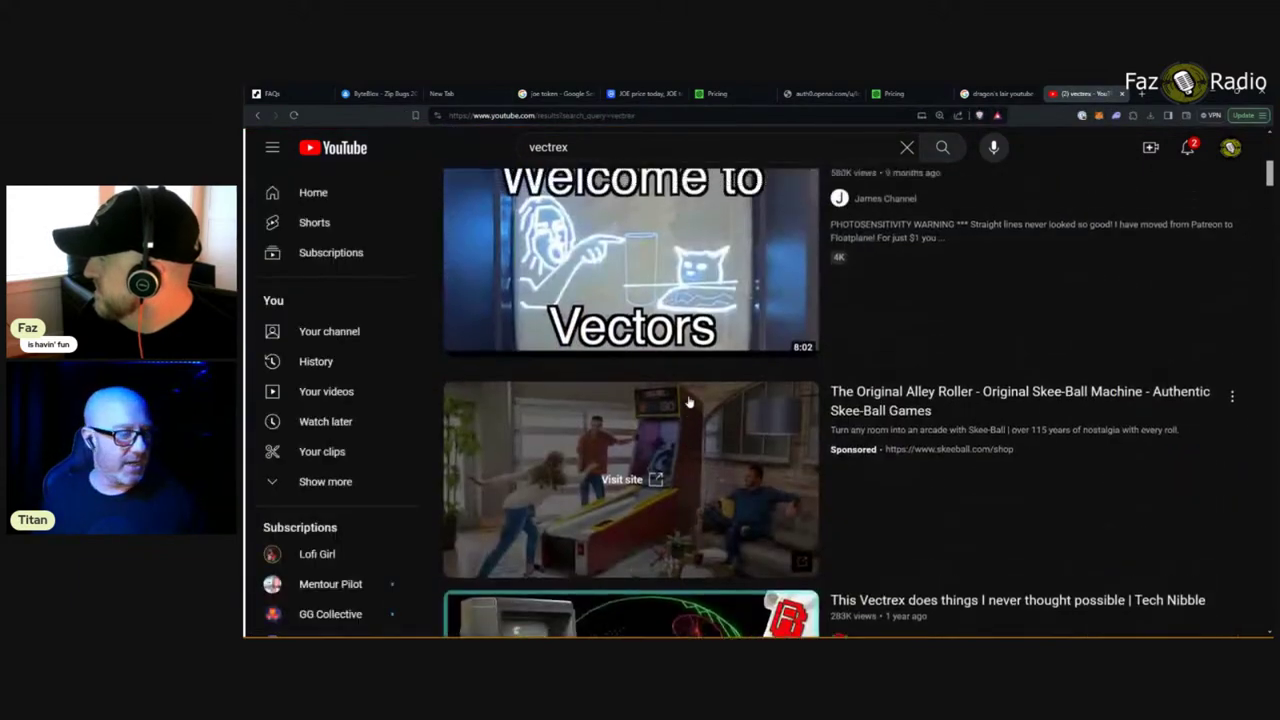
{"action": "scroll", "coordinate": [688, 402], "scroll_direction": "up", "scroll_amount": 1}
{"action": "scroll", "coordinate": [688, 400], "scroll_direction": "down", "scroll_amount": 2}
{"action": "scroll", "coordinate": [689, 398], "scroll_direction": "up", "scroll_amount": 2}
{"action": "scroll", "coordinate": [690, 390], "scroll_direction": "down", "scroll_amount": 3}
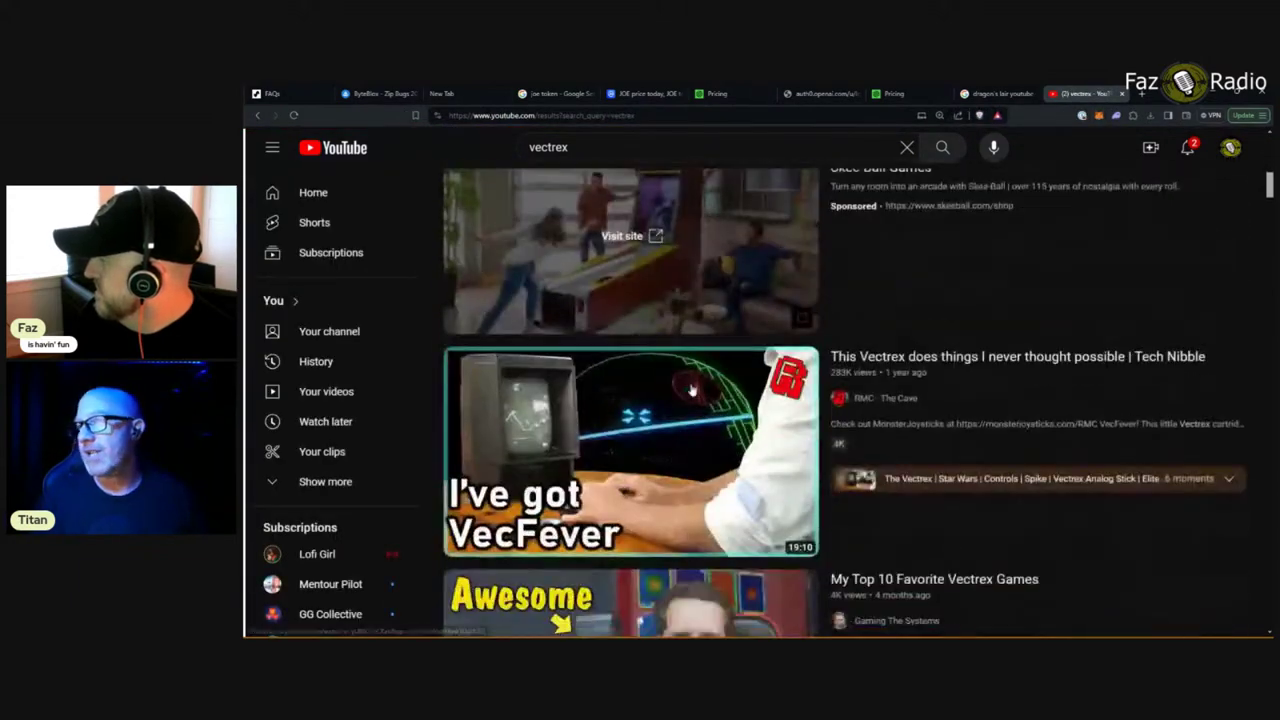
Step: Play the Tech Nibble Vectrex video from 3:04 in full screen
{"action": "left_click", "coordinate": [797, 484]}
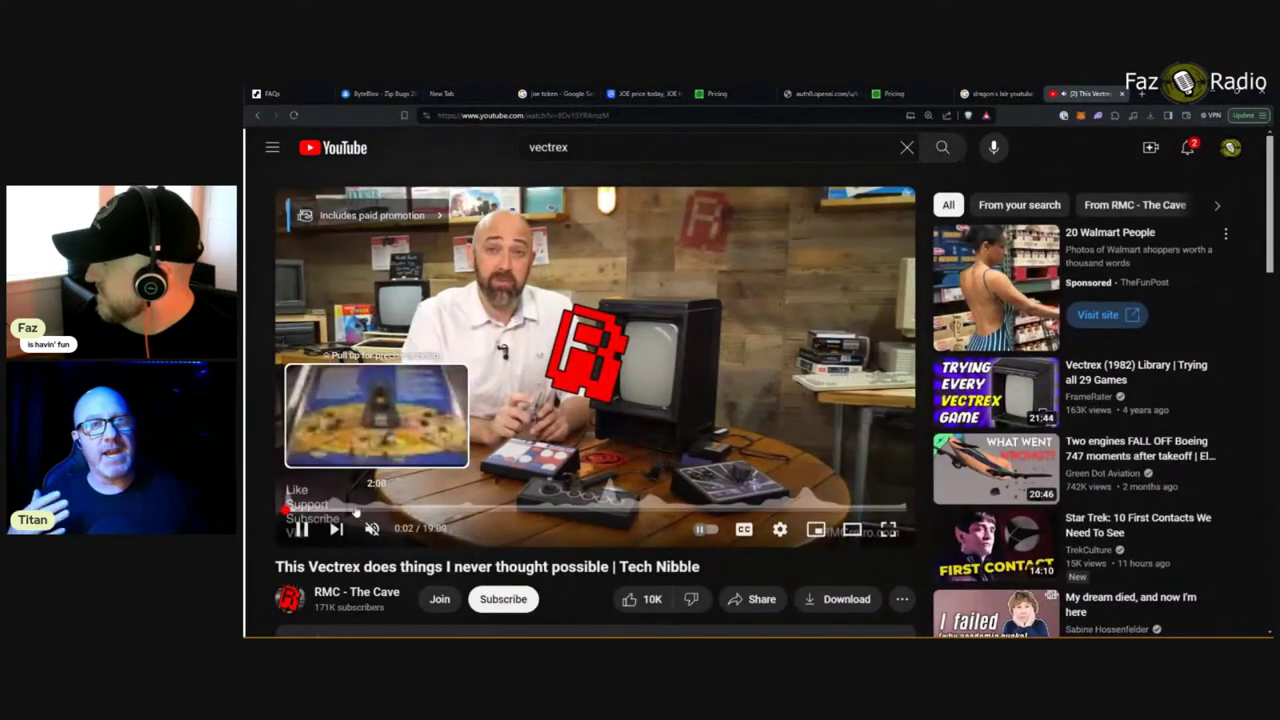
{"action": "left_click", "coordinate": [385, 513]}
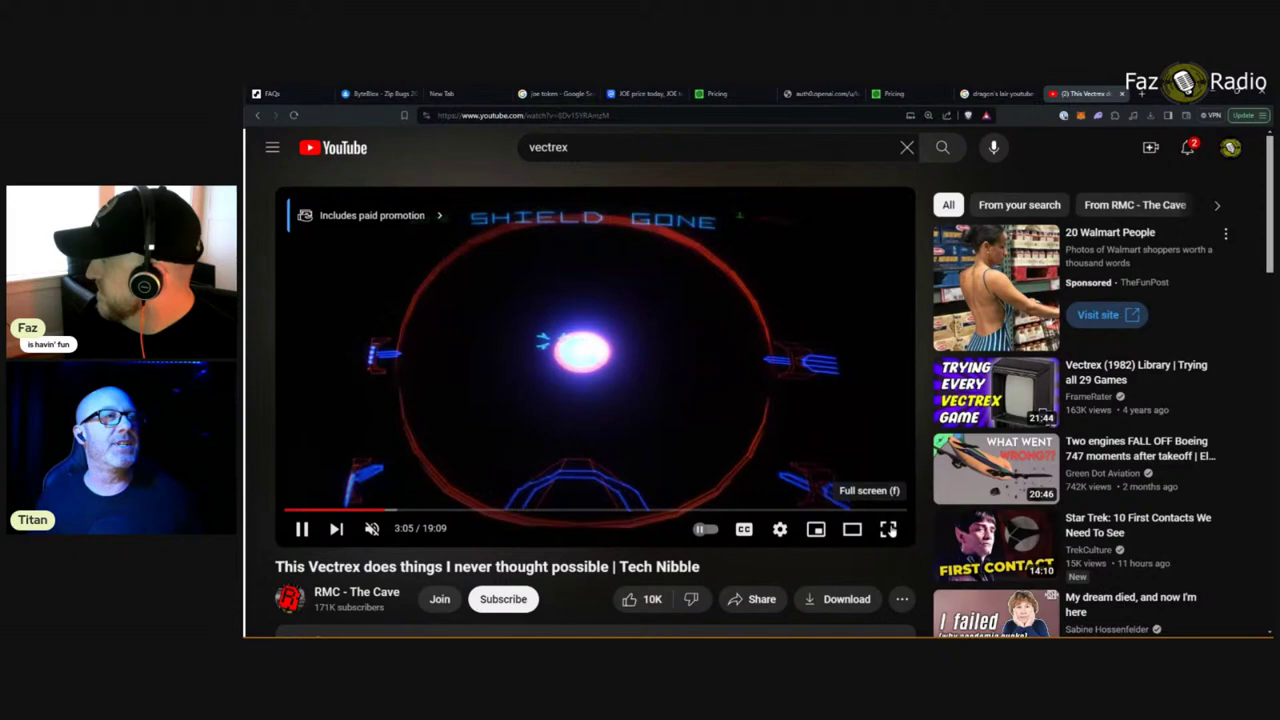
{"action": "left_click", "coordinate": [888, 529]}
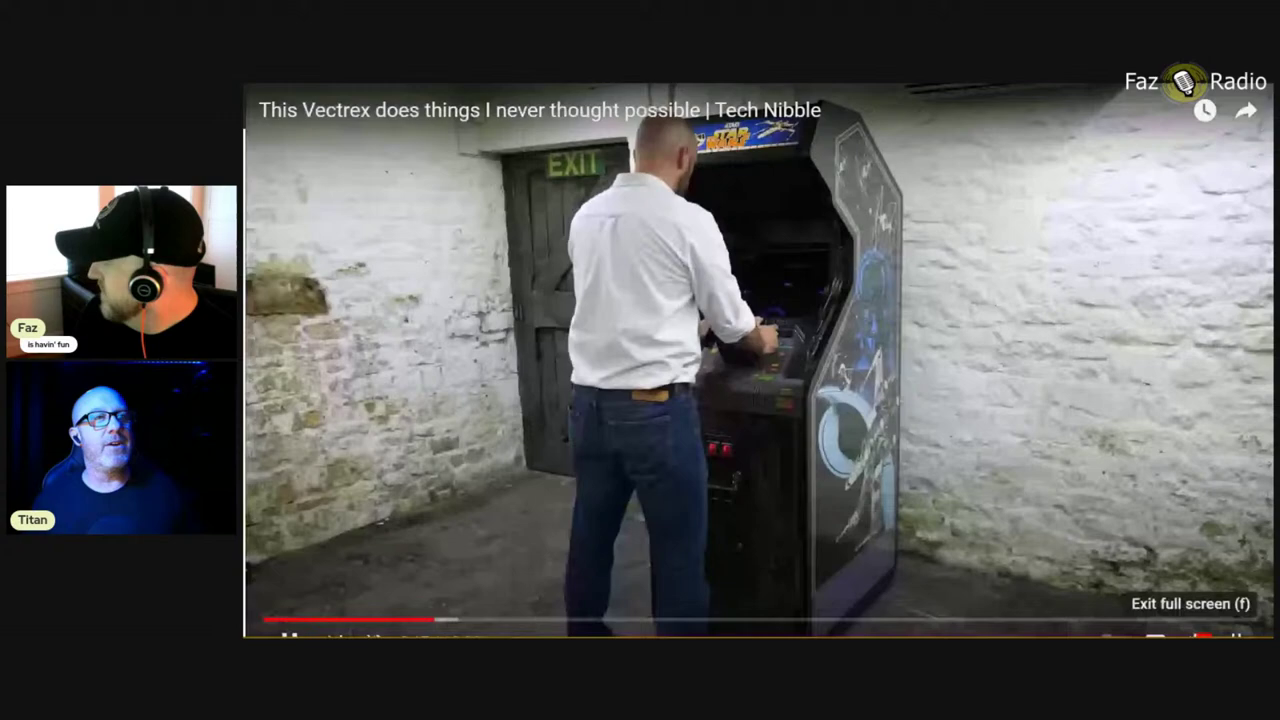
Step: Leave full screen and rerun the 'vectrex' search
{"action": "left_click", "coordinate": [1232, 638]}
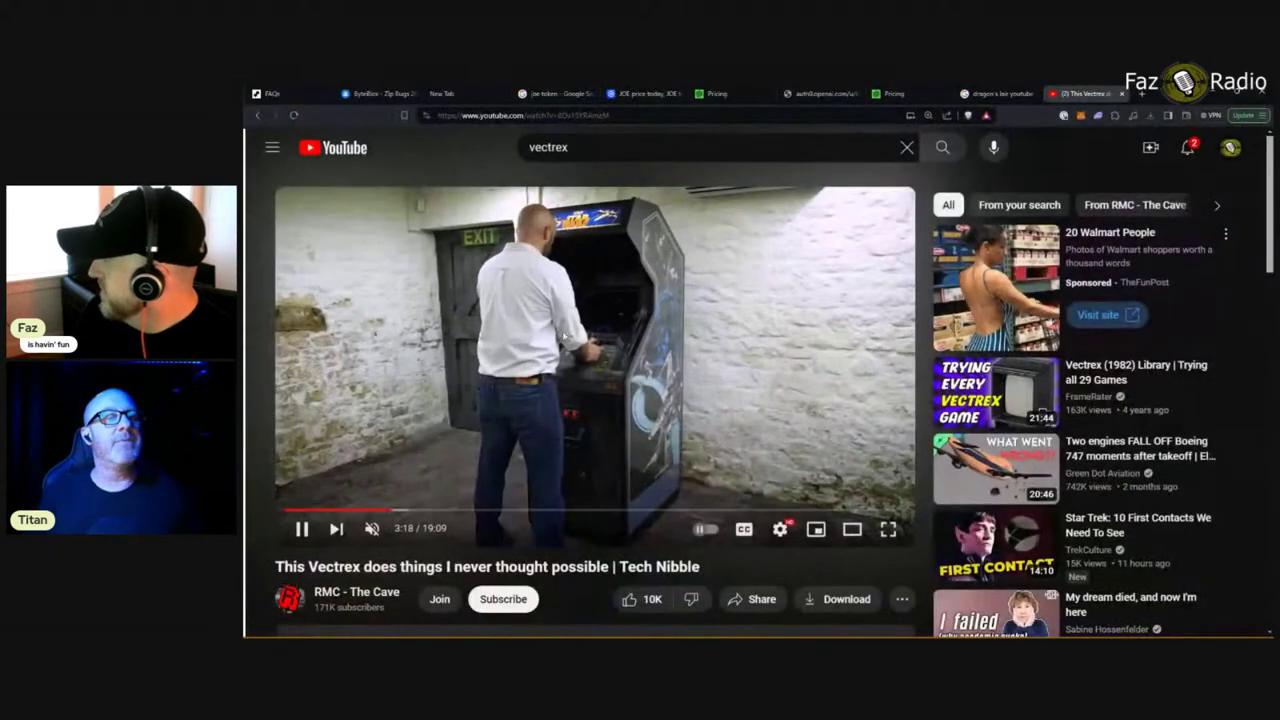
{"action": "left_click", "coordinate": [584, 147]}
{"action": "key", "text": "Return"}
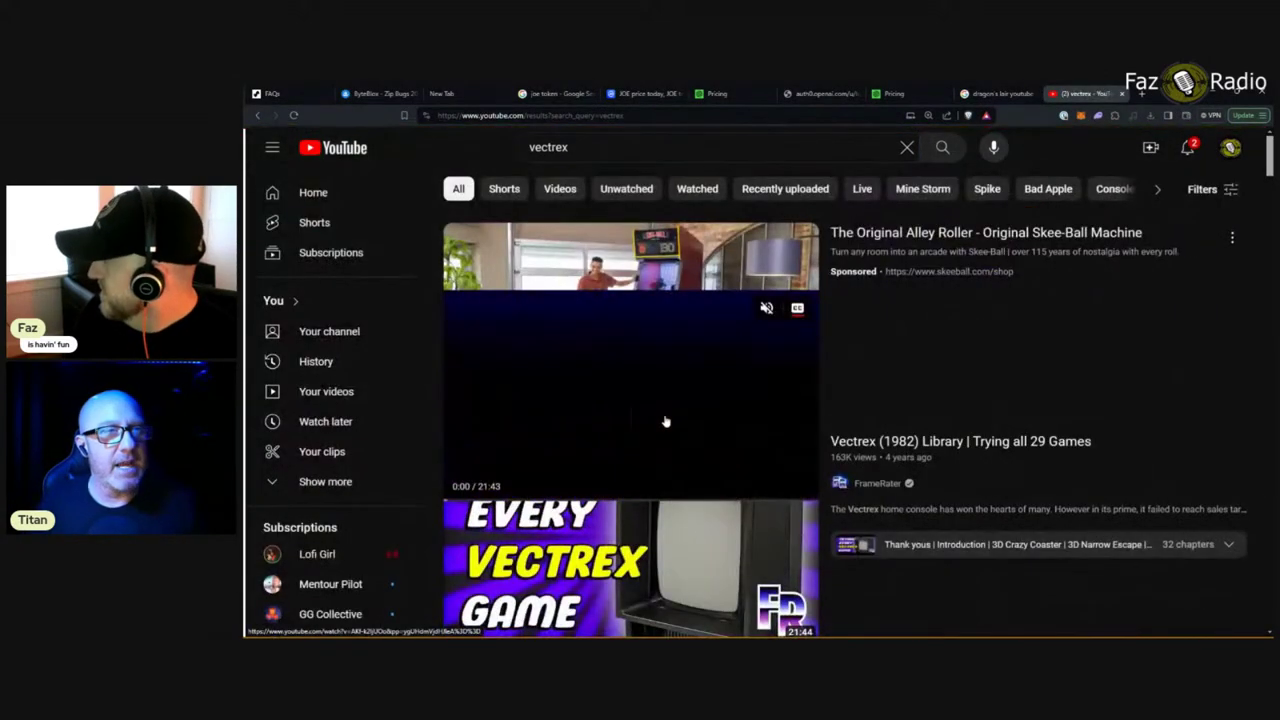
Step: Find and open the Vectrex 'You Bet Your Asteroids!' 1982 commercial in the results
{"action": "scroll", "coordinate": [665, 421], "scroll_direction": "down", "scroll_amount": 10}
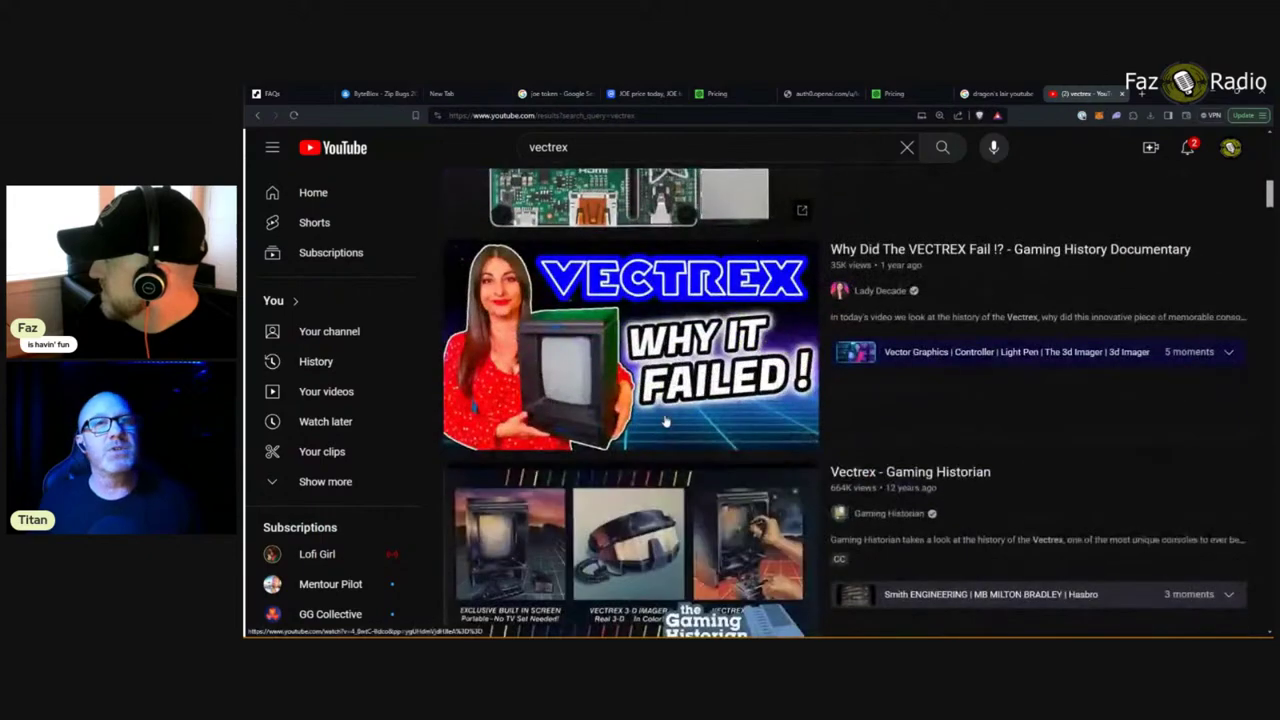
{"action": "scroll", "coordinate": [665, 421], "scroll_direction": "down", "scroll_amount": 6}
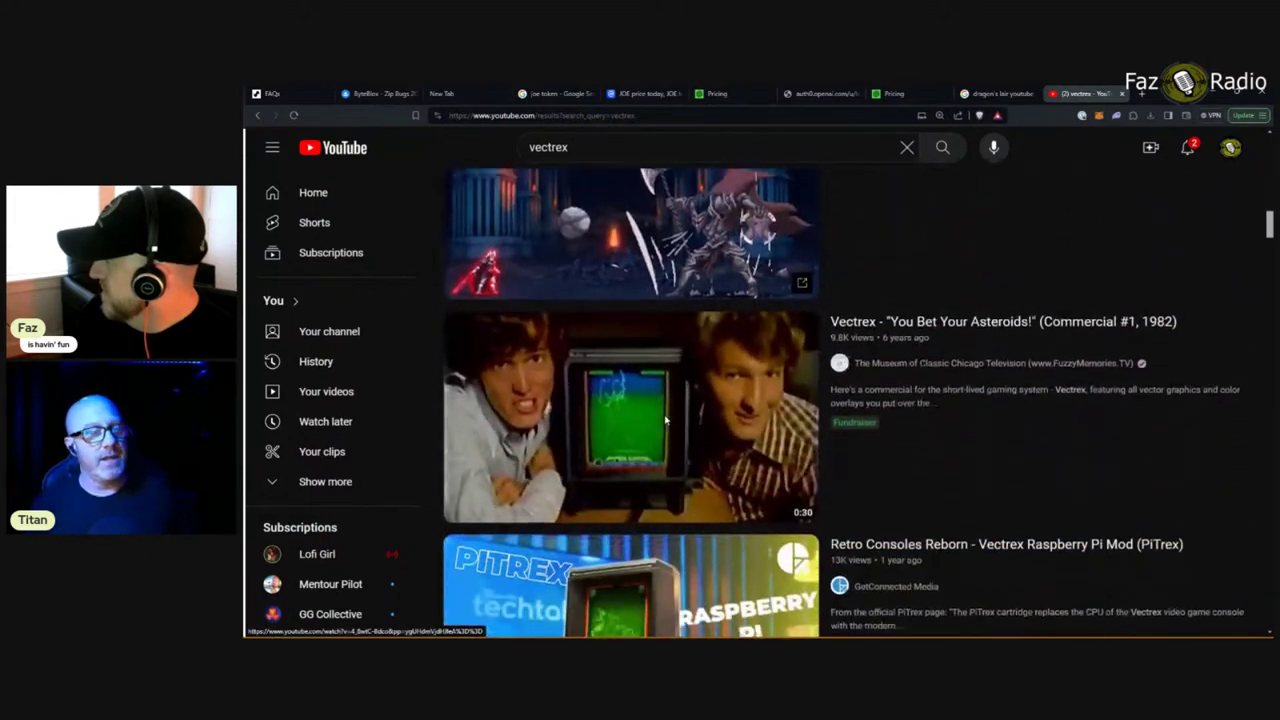
{"action": "scroll", "coordinate": [727, 398], "scroll_direction": "down", "scroll_amount": 3}
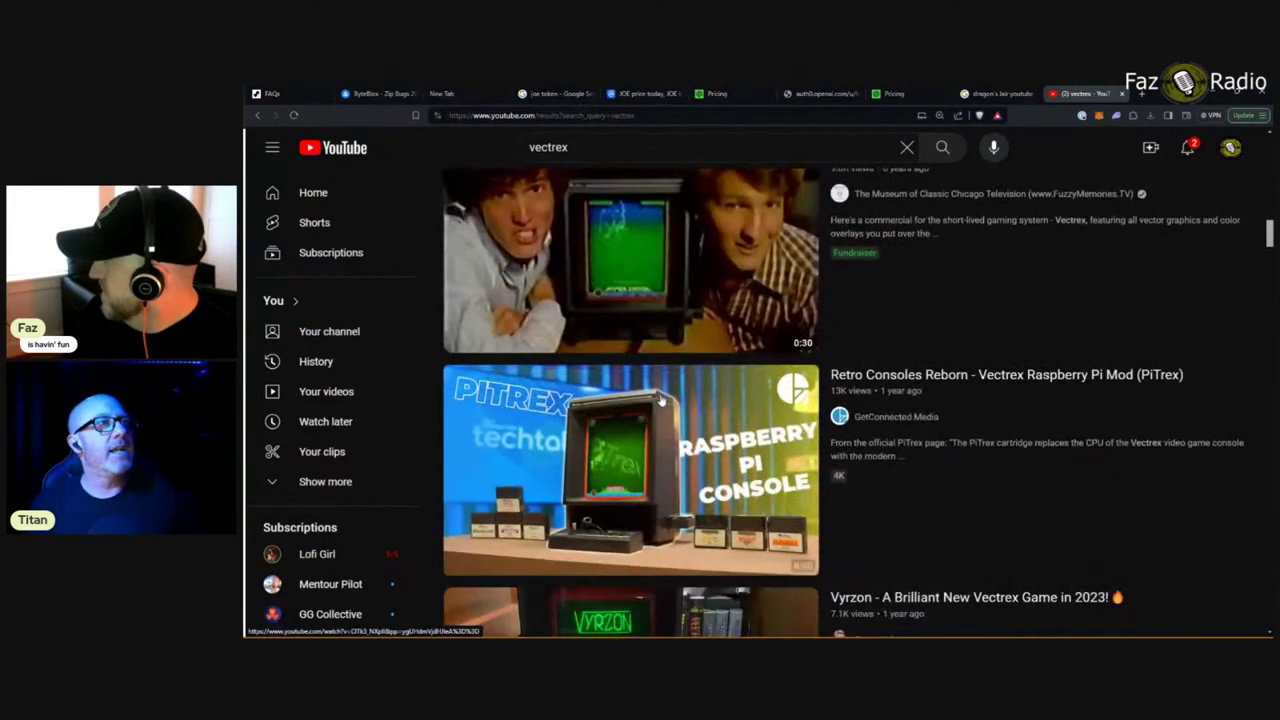
{"action": "scroll", "coordinate": [660, 403], "scroll_direction": "up", "scroll_amount": 3}
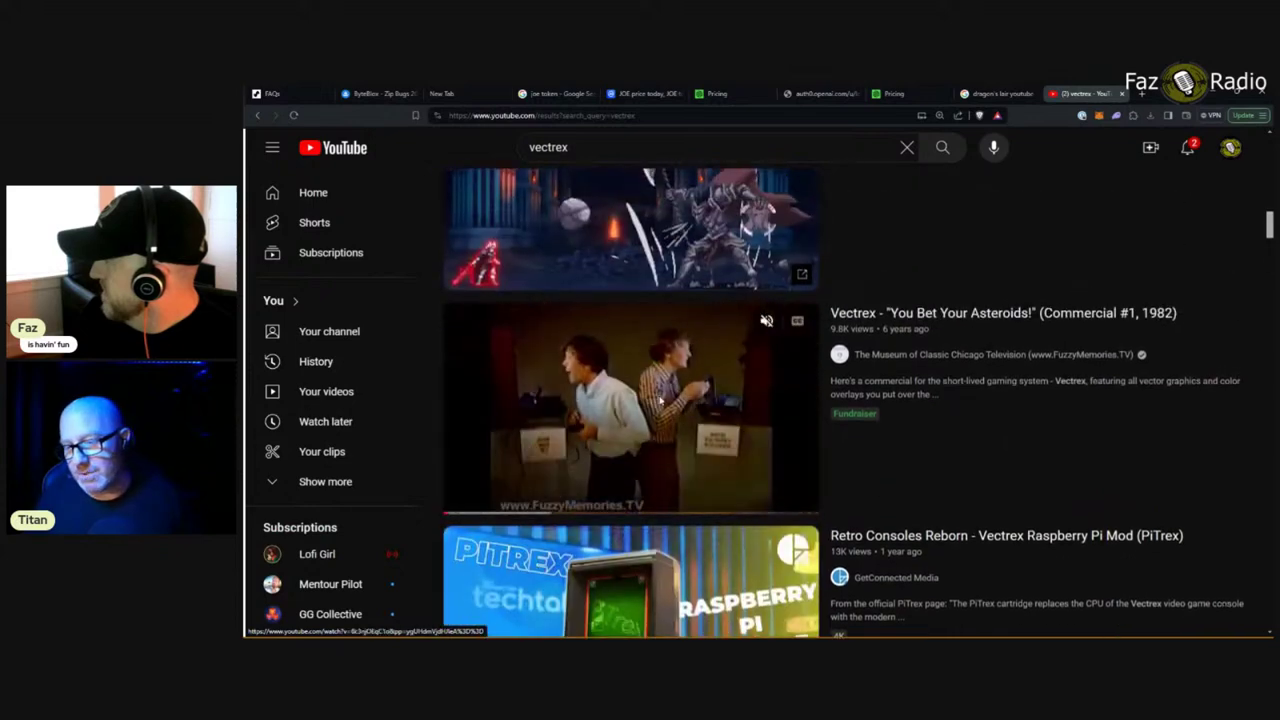
{"action": "left_click", "coordinate": [660, 400]}
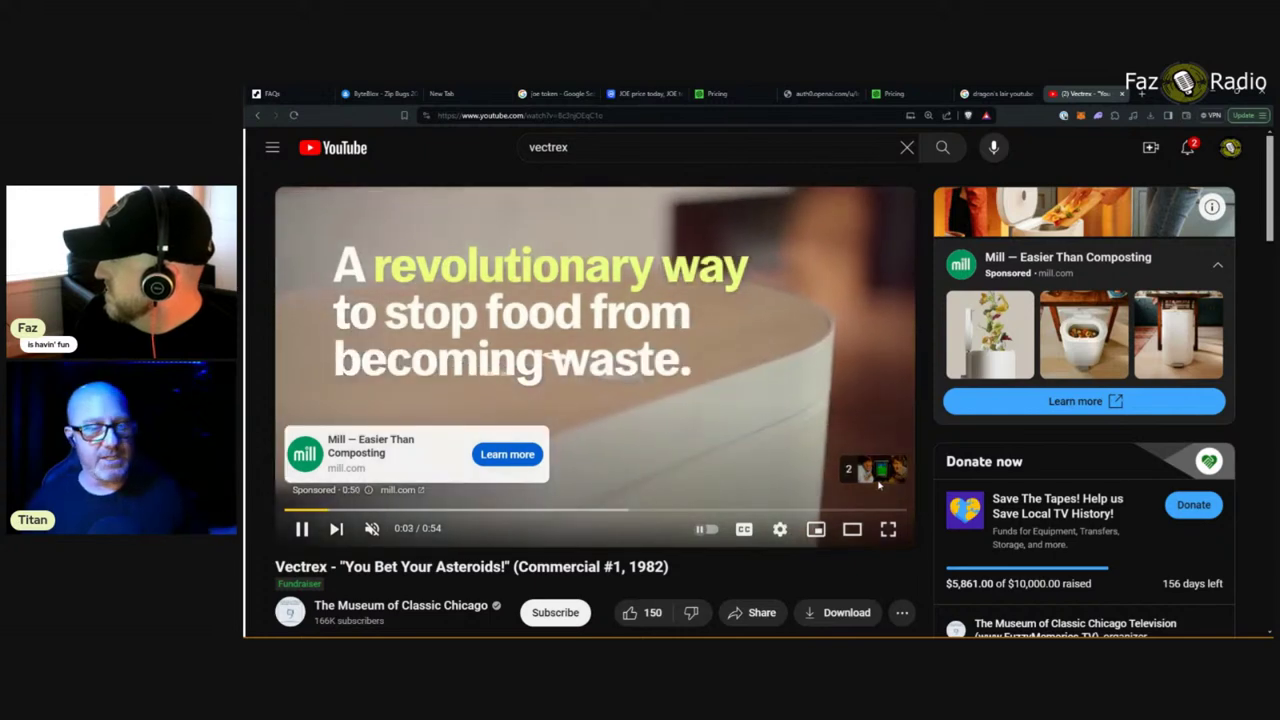
Step: Skip the ad, decline the YouTube Premium offer, and watch the commercial full screen
{"action": "left_click", "coordinate": [872, 469]}
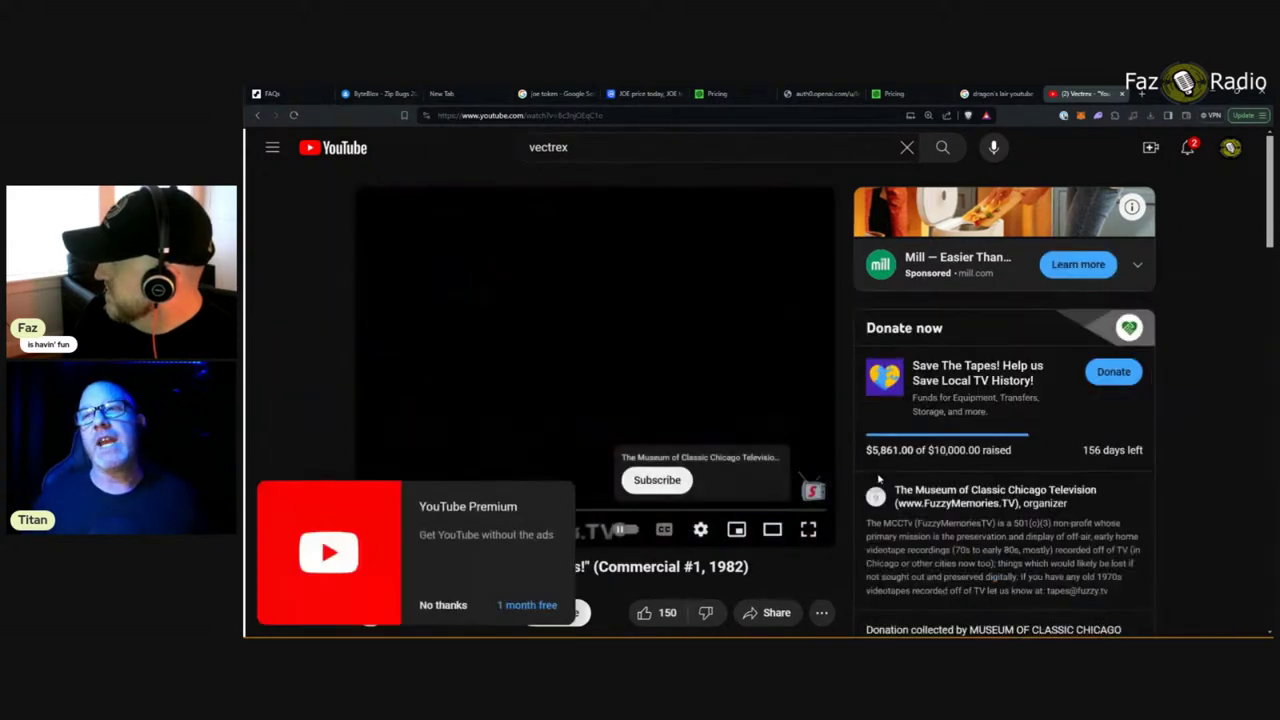
{"action": "left_click", "coordinate": [444, 605]}
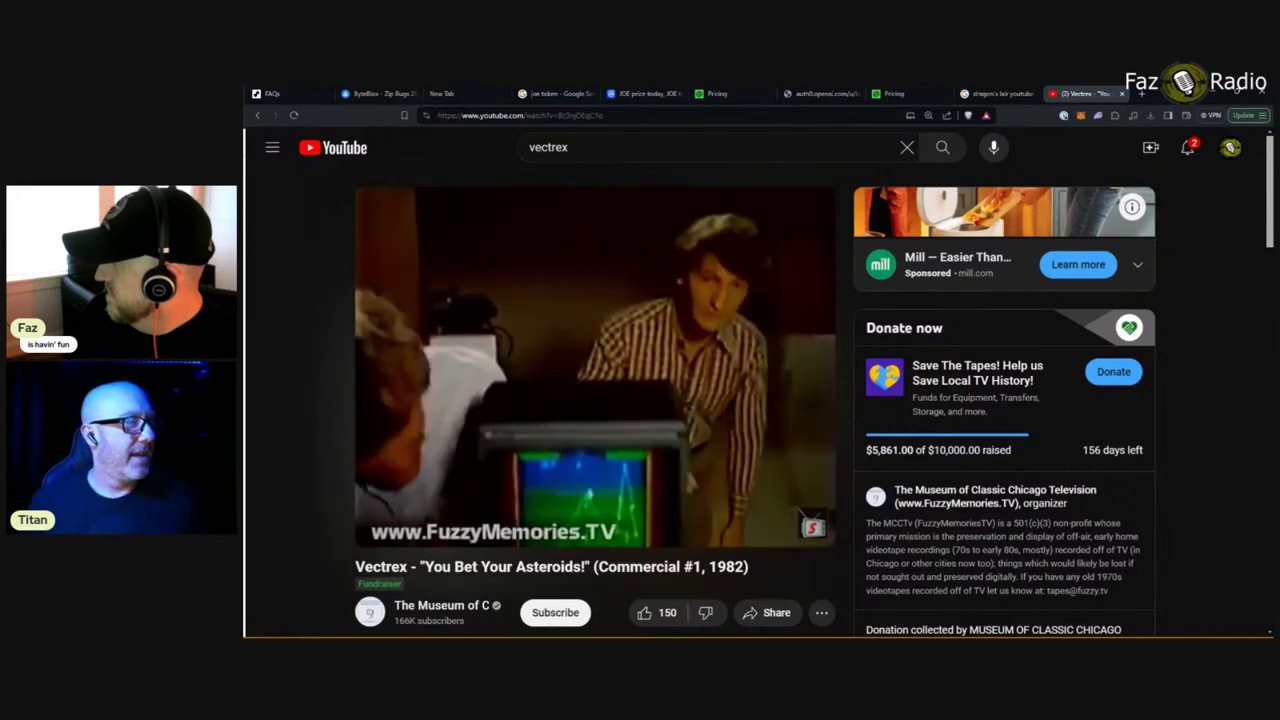
{"action": "left_click", "coordinate": [809, 531]}
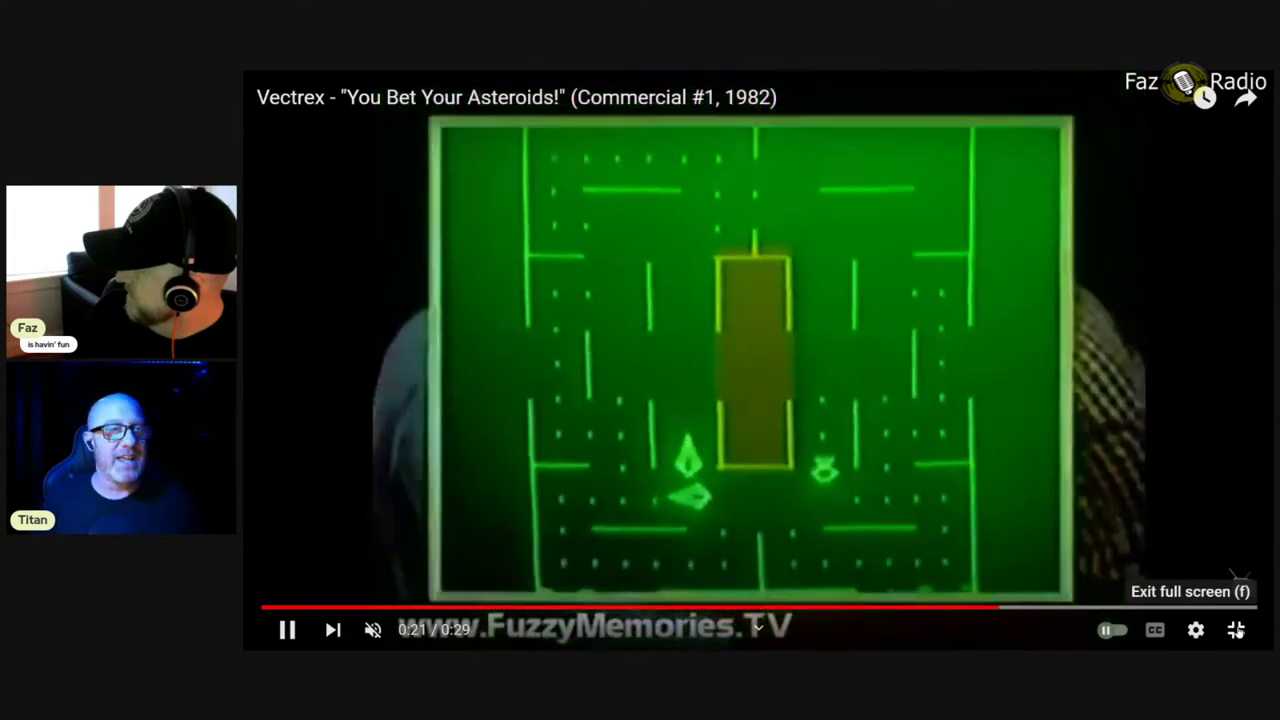
Step: Leave full screen and search YouTube for 'nintendo wii'
{"action": "left_click", "coordinate": [1236, 630]}
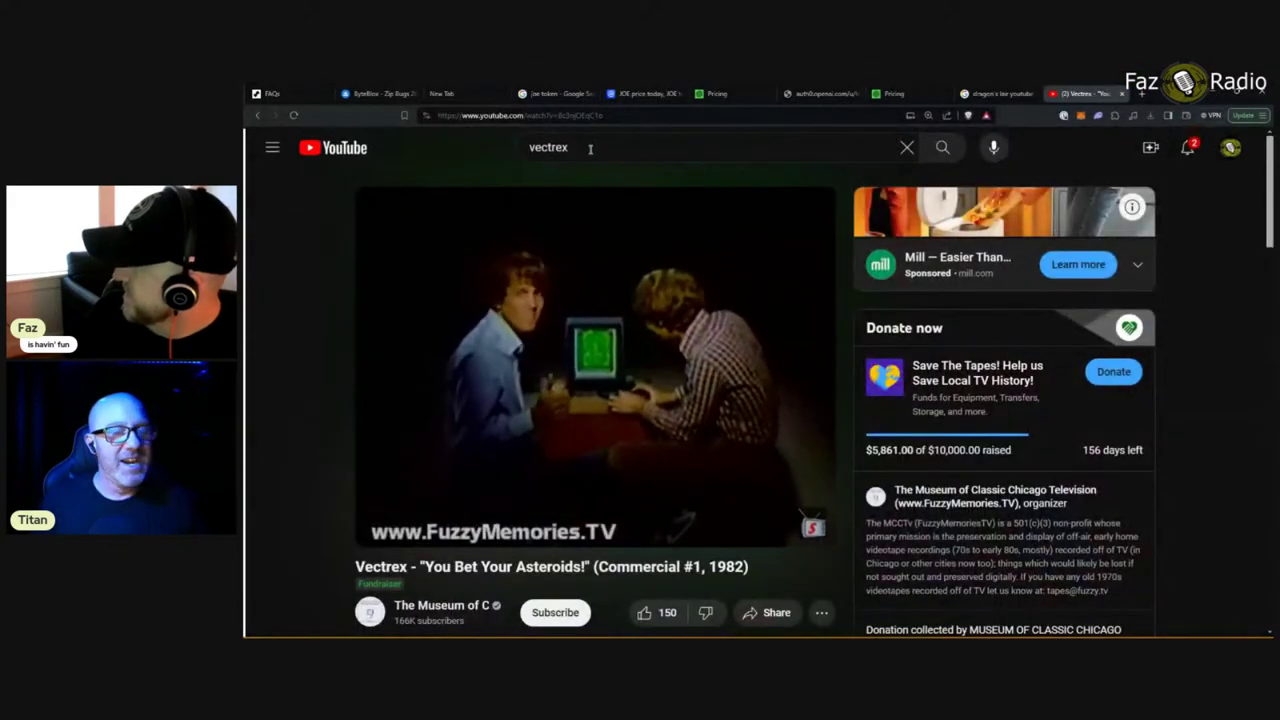
{"action": "left_click", "coordinate": [583, 147]}
{"action": "type", "text": "nintend"}
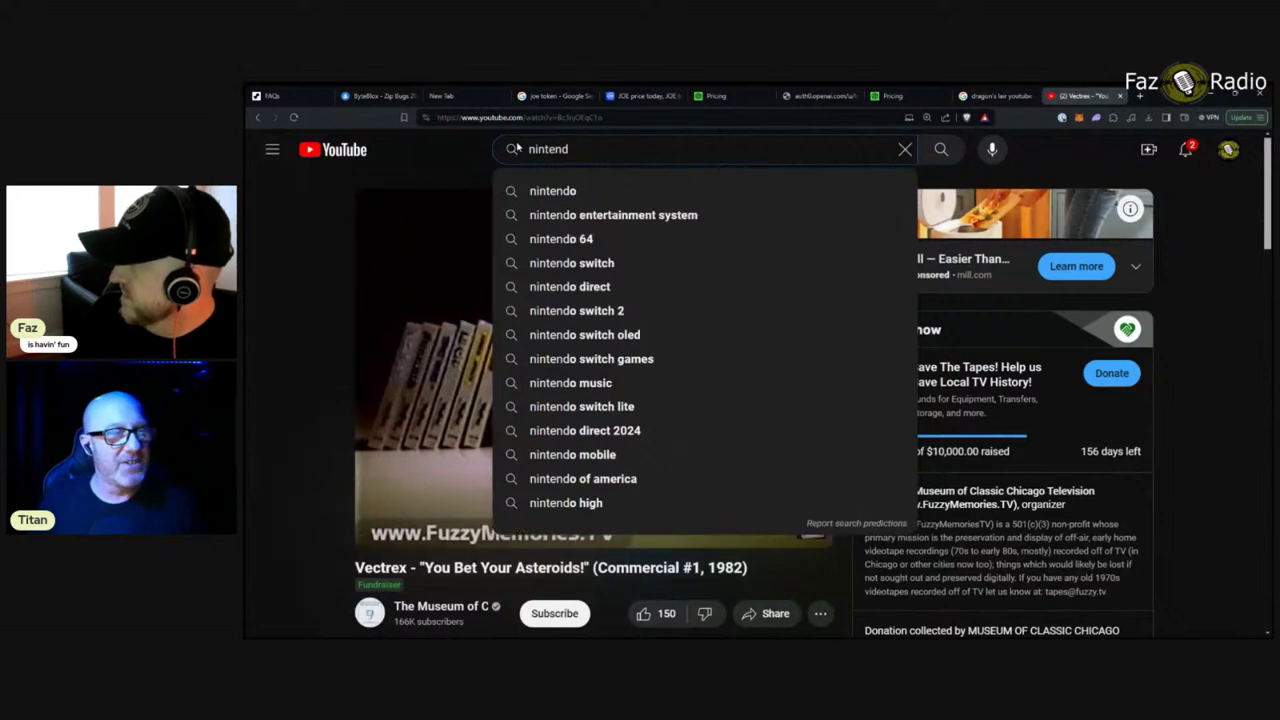
{"action": "type", "text": "o wii"}
{"action": "key", "text": "Return"}
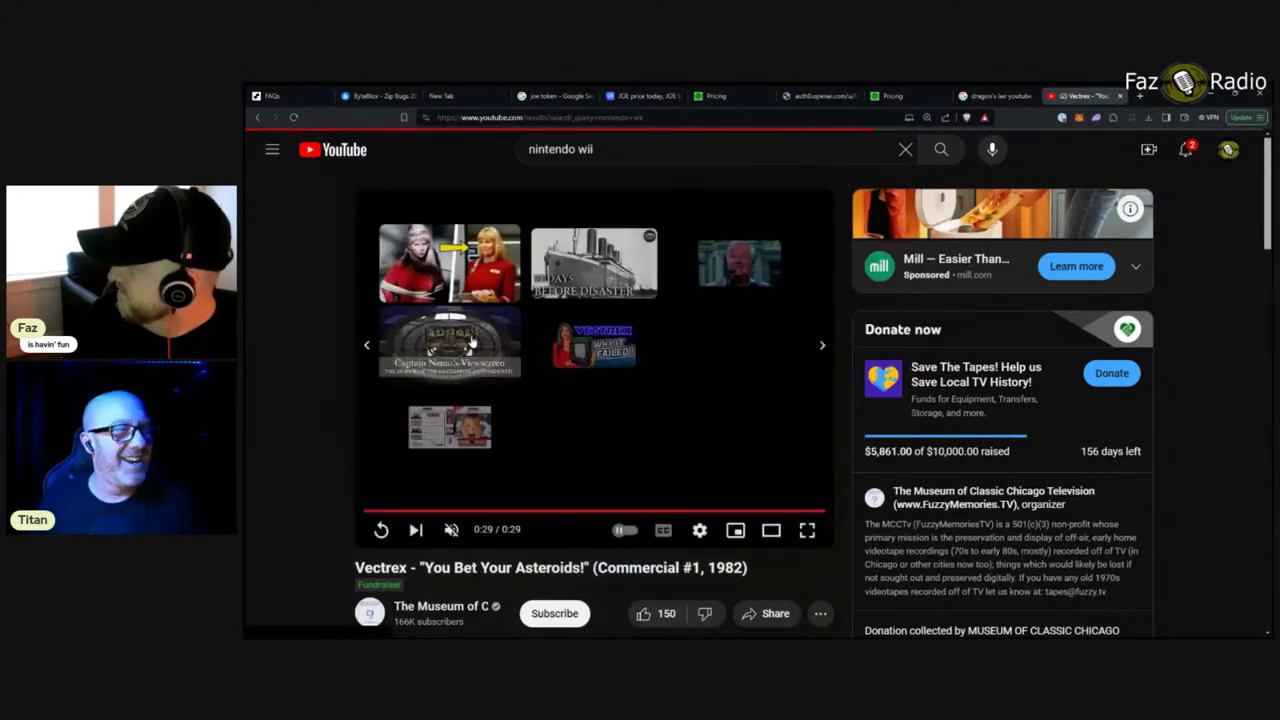
Step: Scroll through the nintendo wii results, including the Shorts and Wii review videos
{"action": "scroll", "coordinate": [670, 320], "scroll_direction": "down", "scroll_amount": 2}
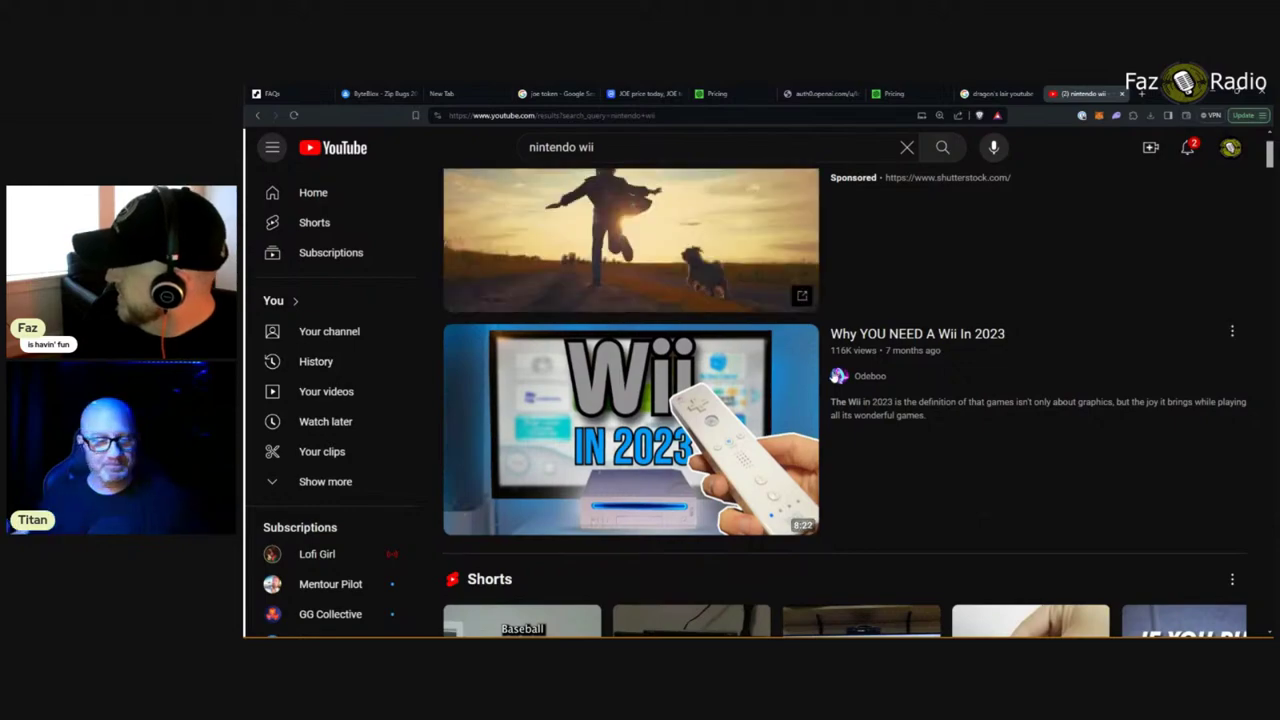
{"action": "scroll", "coordinate": [769, 305], "scroll_direction": "down", "scroll_amount": 3}
{"action": "scroll", "coordinate": [838, 390], "scroll_direction": "down", "scroll_amount": 2}
{"action": "scroll", "coordinate": [838, 390], "scroll_direction": "down", "scroll_amount": 12}
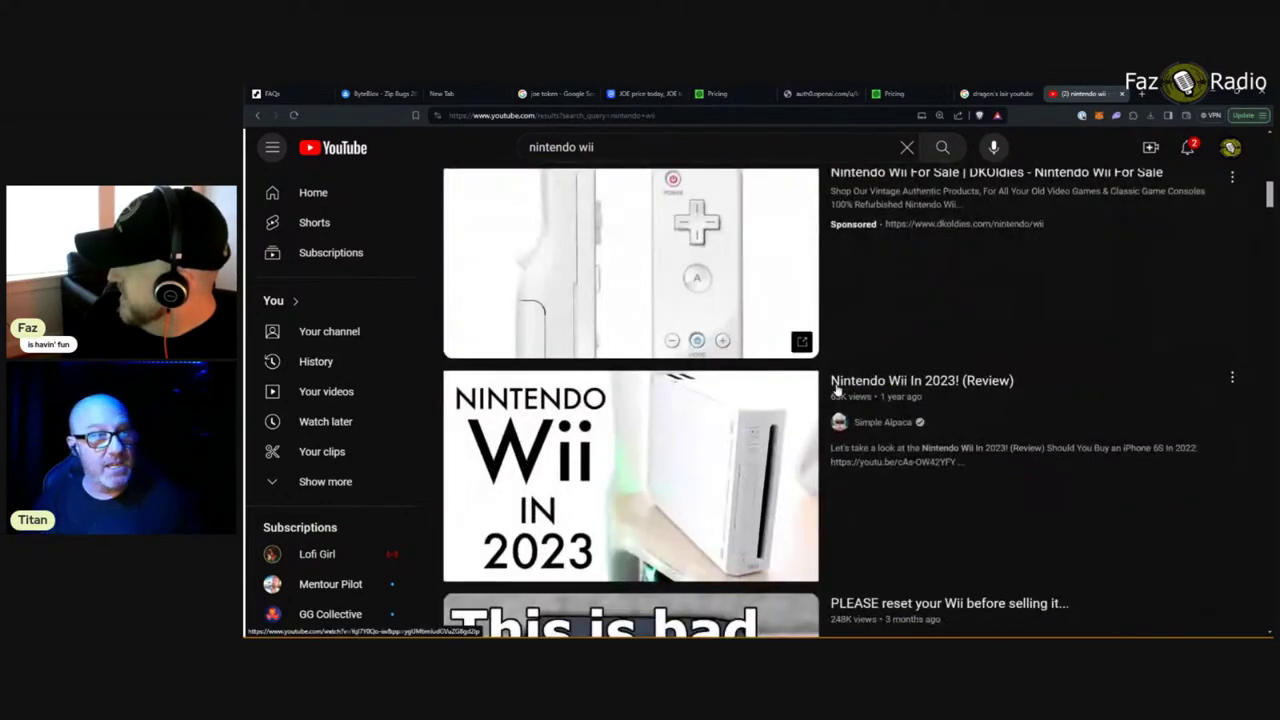
{"action": "scroll", "coordinate": [838, 390], "scroll_direction": "down", "scroll_amount": 1}
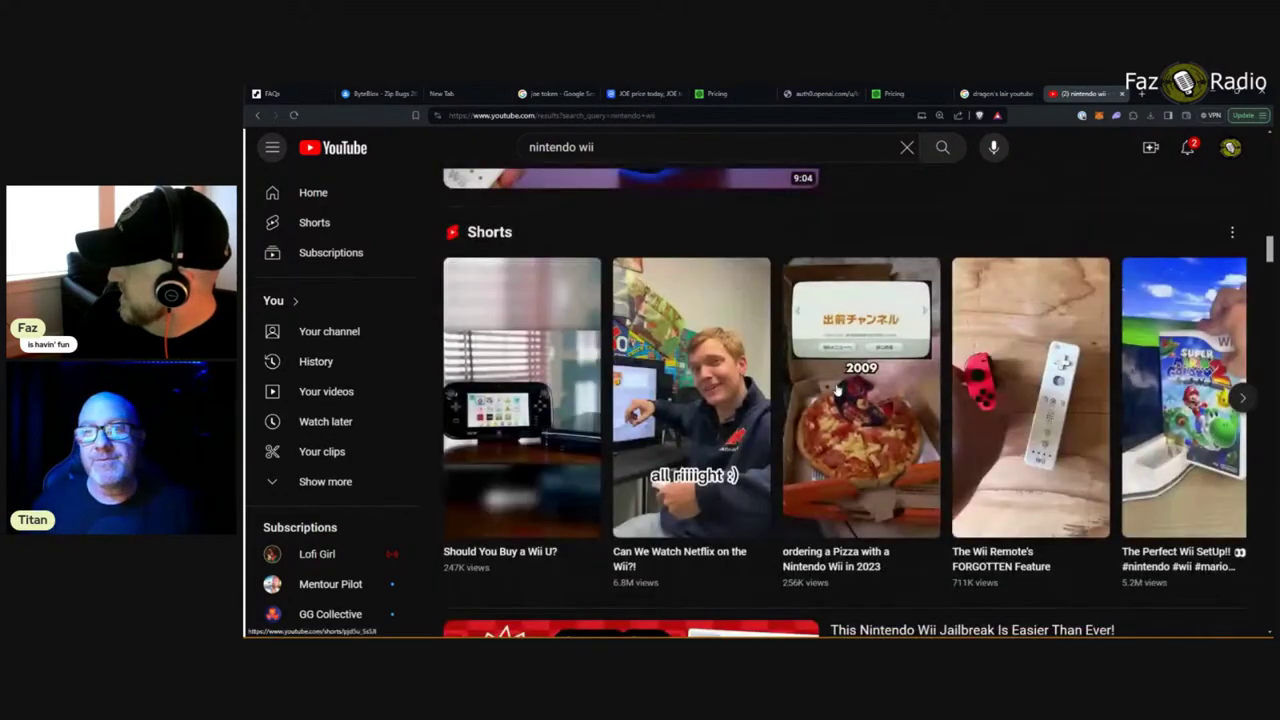
{"action": "scroll", "coordinate": [831, 385], "scroll_direction": "down", "scroll_amount": 5}
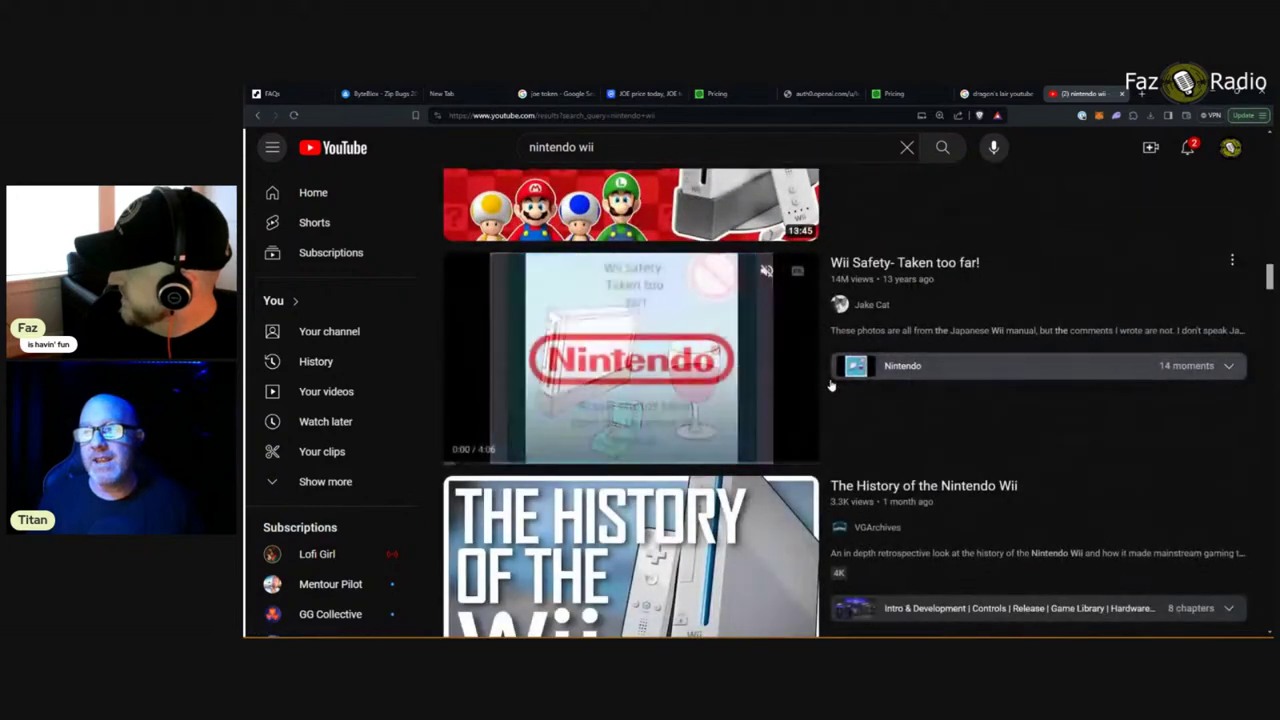
{"action": "scroll", "coordinate": [831, 385], "scroll_direction": "down", "scroll_amount": 2}
{"action": "scroll", "coordinate": [825, 395], "scroll_direction": "up", "scroll_amount": 8}
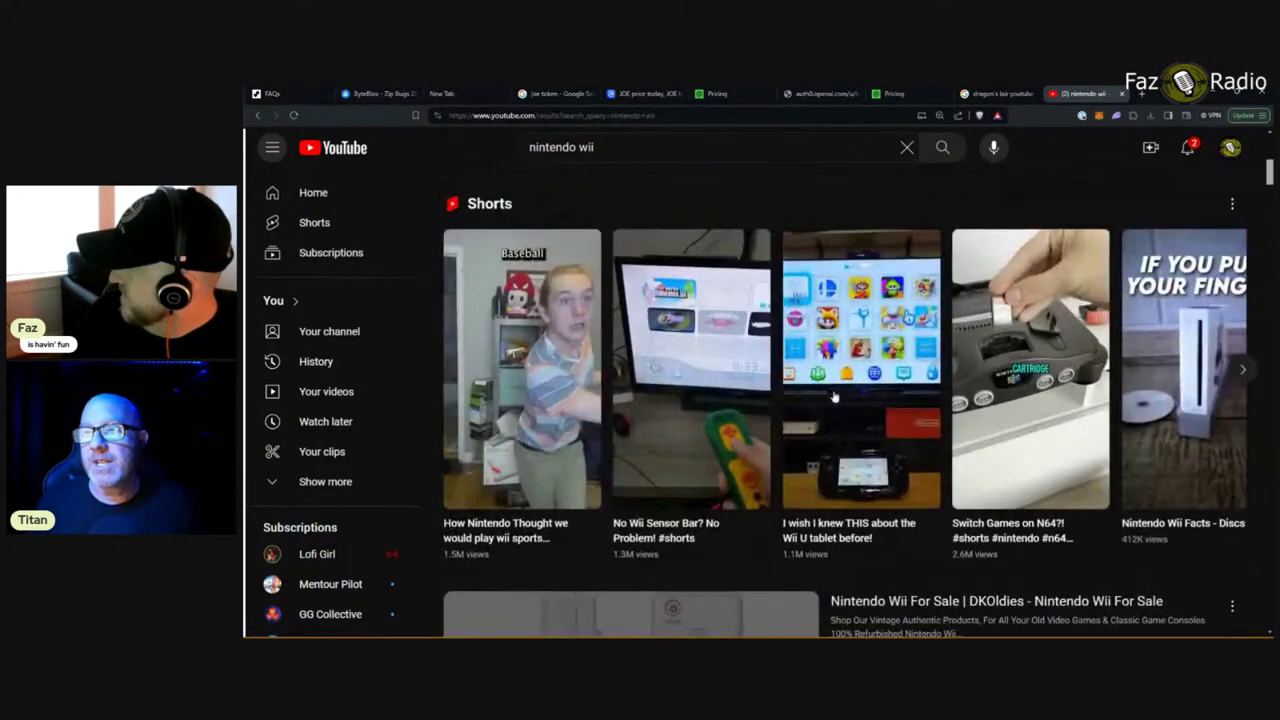
{"action": "mouse_move", "coordinate": [834, 397]}
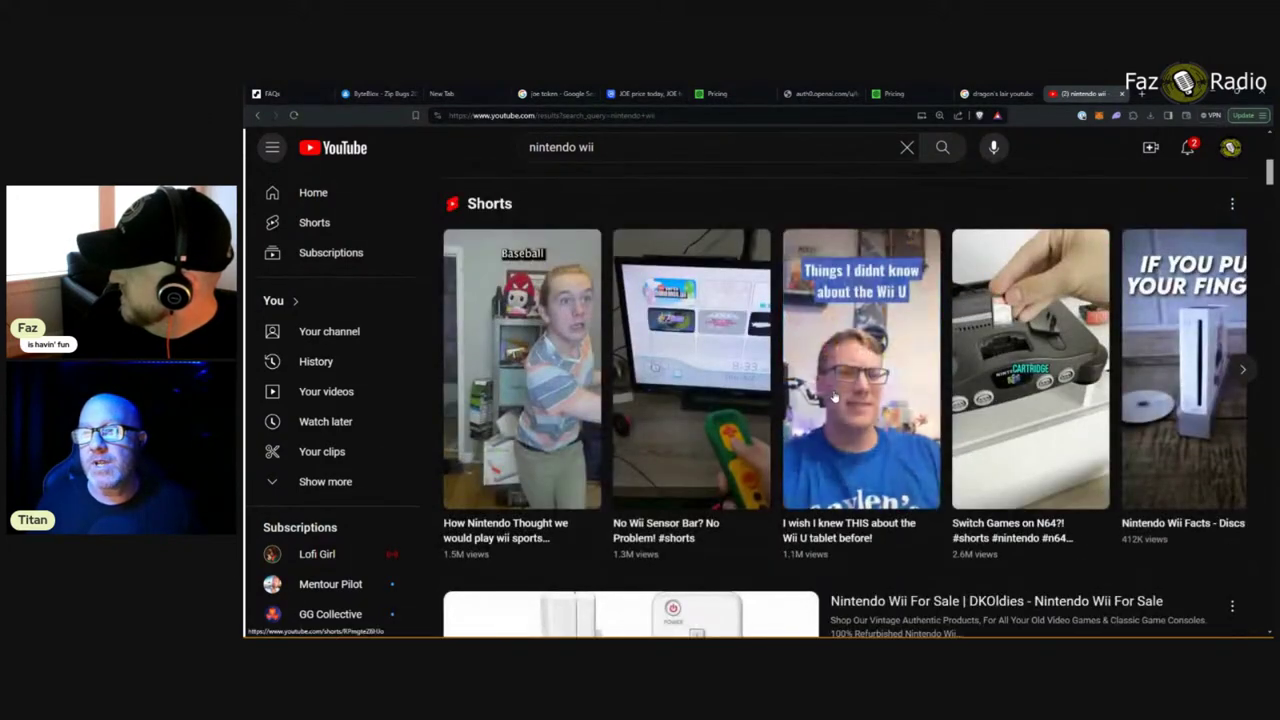
{"action": "scroll", "coordinate": [625, 414], "scroll_direction": "down", "scroll_amount": 2}
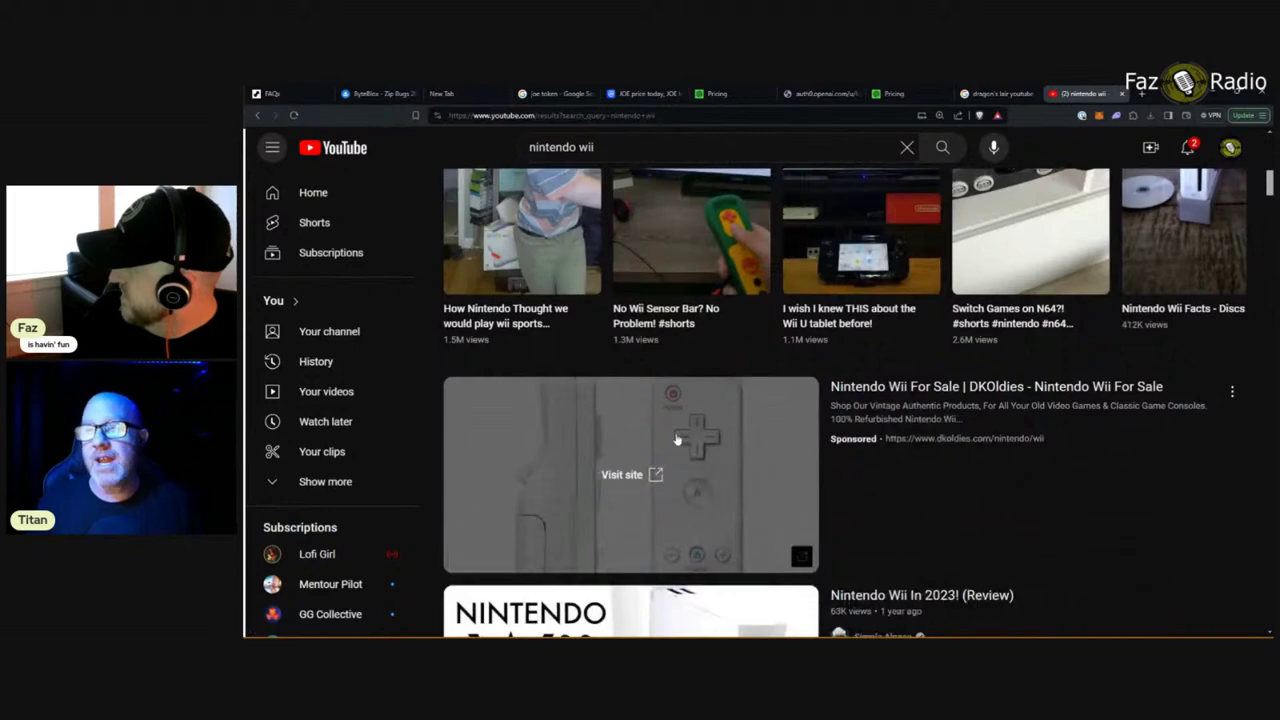
{"action": "scroll", "coordinate": [680, 445], "scroll_direction": "down", "scroll_amount": 2}
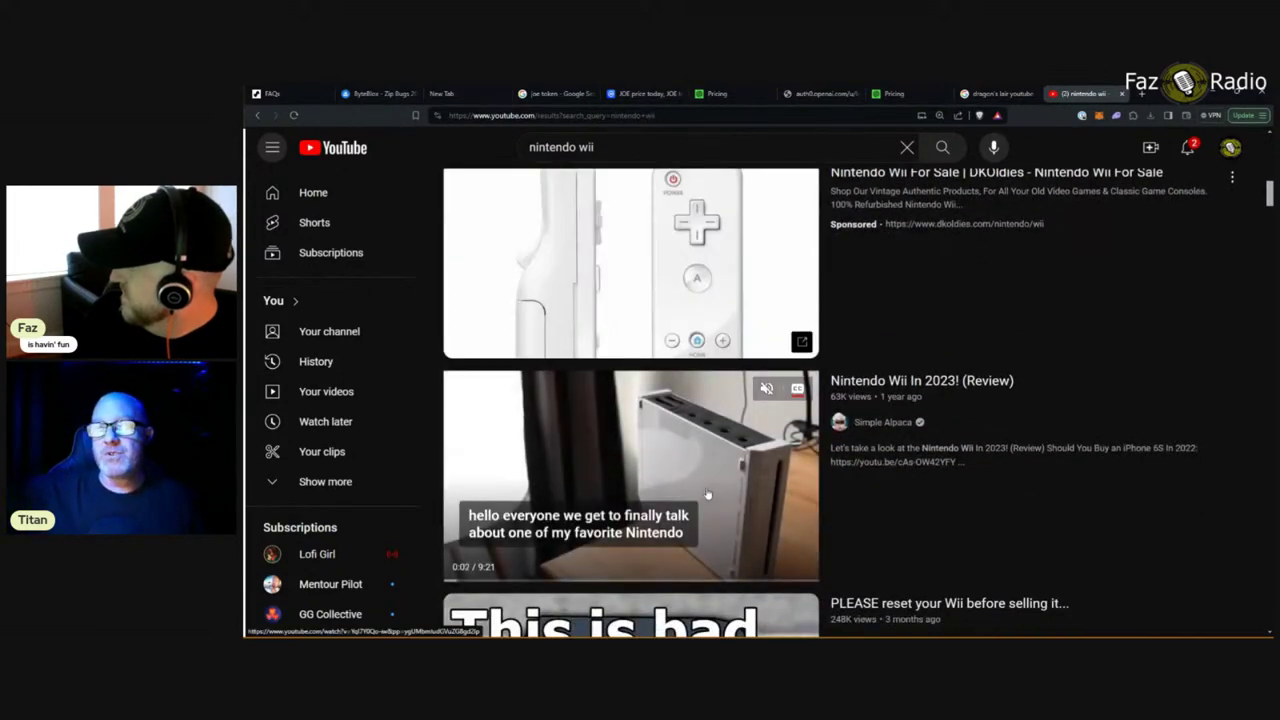
{"action": "scroll", "coordinate": [707, 494], "scroll_direction": "down", "scroll_amount": 15}
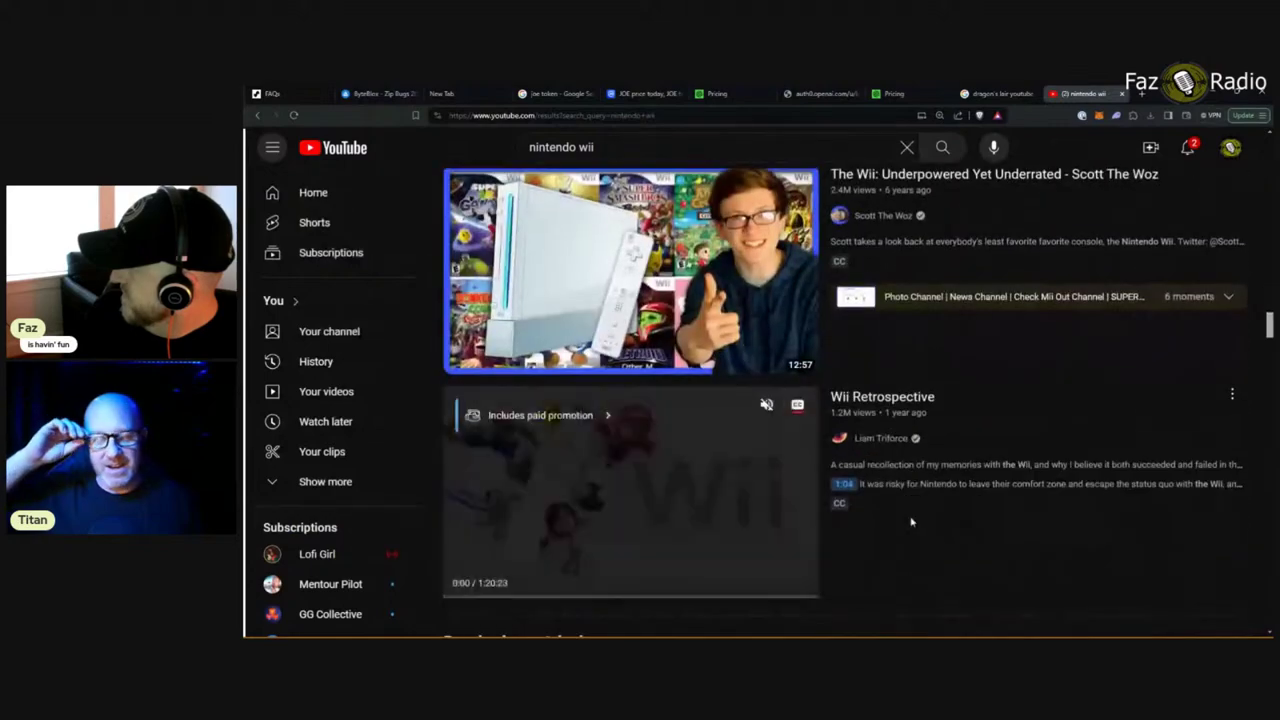
{"action": "scroll", "coordinate": [911, 521], "scroll_direction": "down", "scroll_amount": 5}
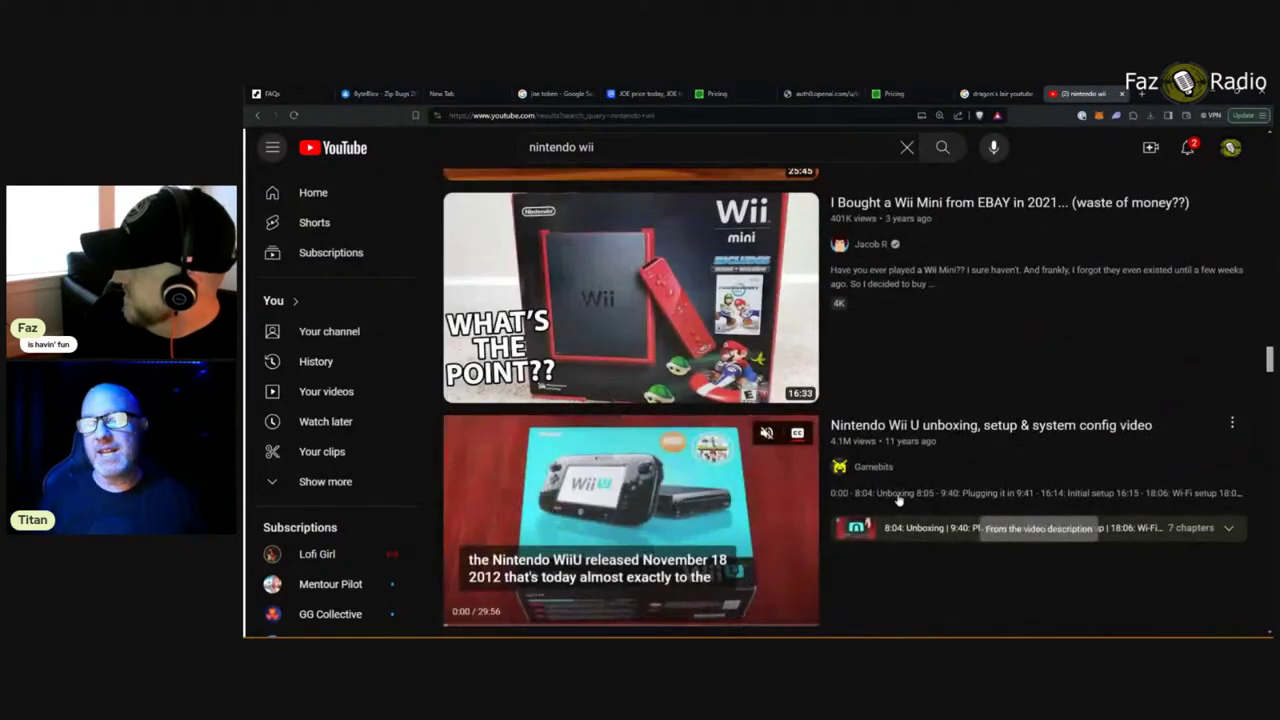
{"action": "scroll", "coordinate": [898, 500], "scroll_direction": "down", "scroll_amount": 5}
{"action": "scroll", "coordinate": [895, 497], "scroll_direction": "down", "scroll_amount": 5}
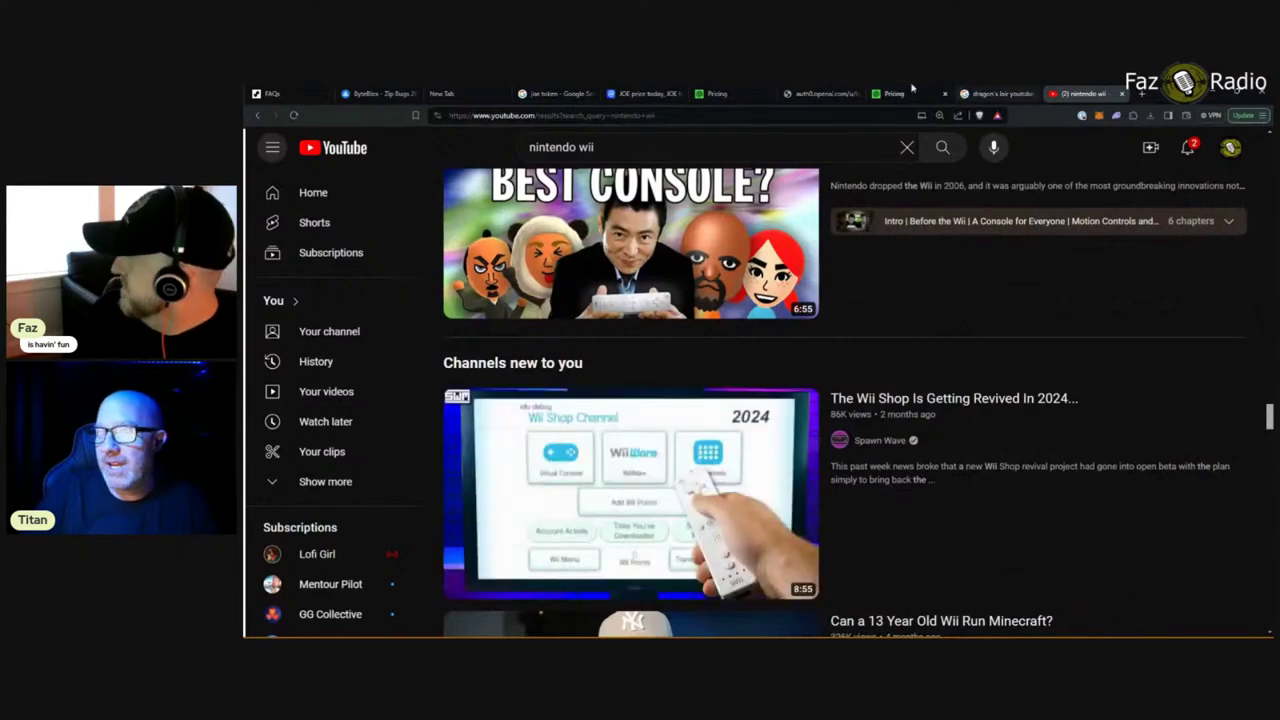
Step: Go back four pages to the Dragon's Lair playthrough, jump to 3:55, and watch full screen
{"action": "left_click", "coordinate": [256, 116]}
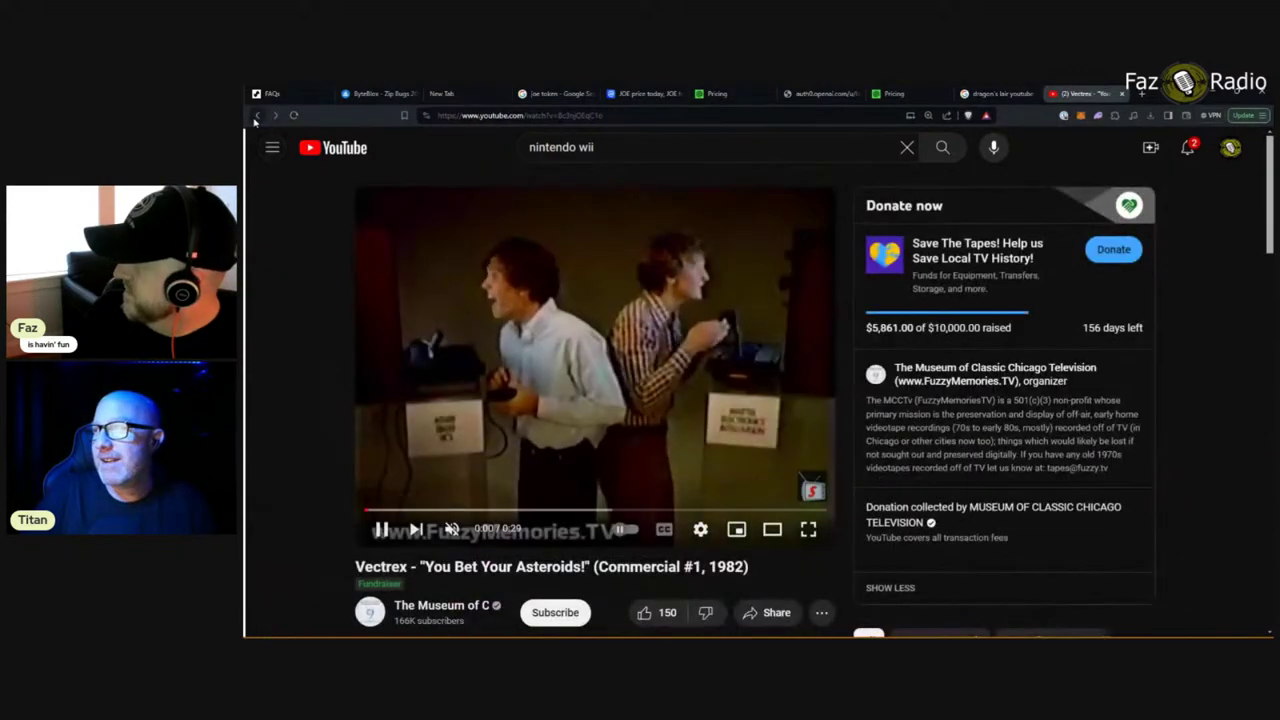
{"action": "left_click", "coordinate": [256, 116]}
{"action": "left_click", "coordinate": [256, 116]}
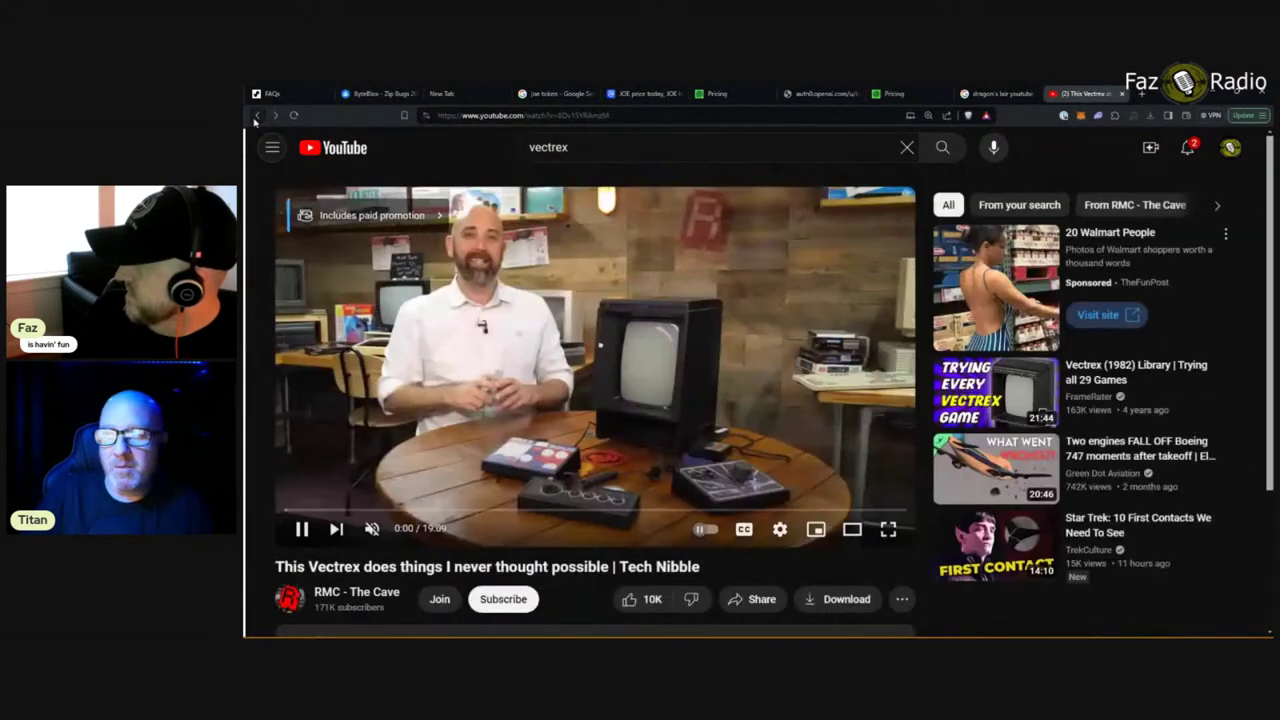
{"action": "left_click", "coordinate": [256, 116]}
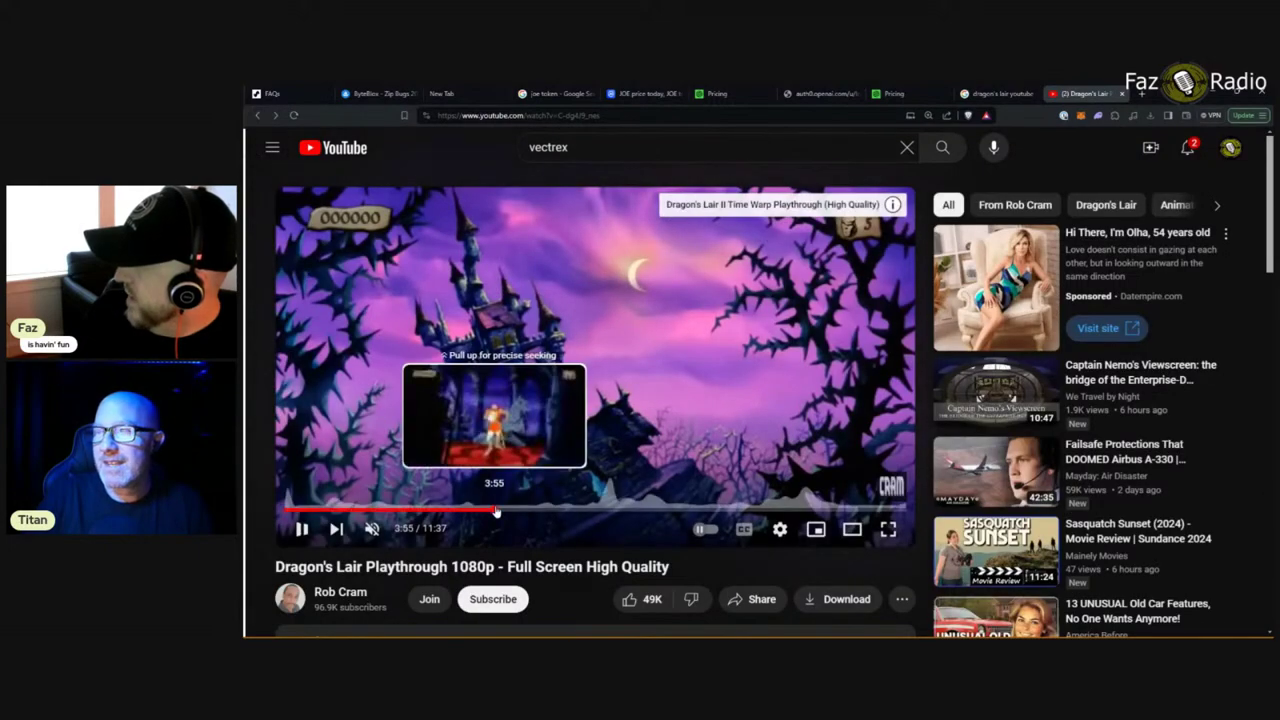
{"action": "left_click_drag", "start_coordinate": [495, 511], "coordinate": [497, 511]}
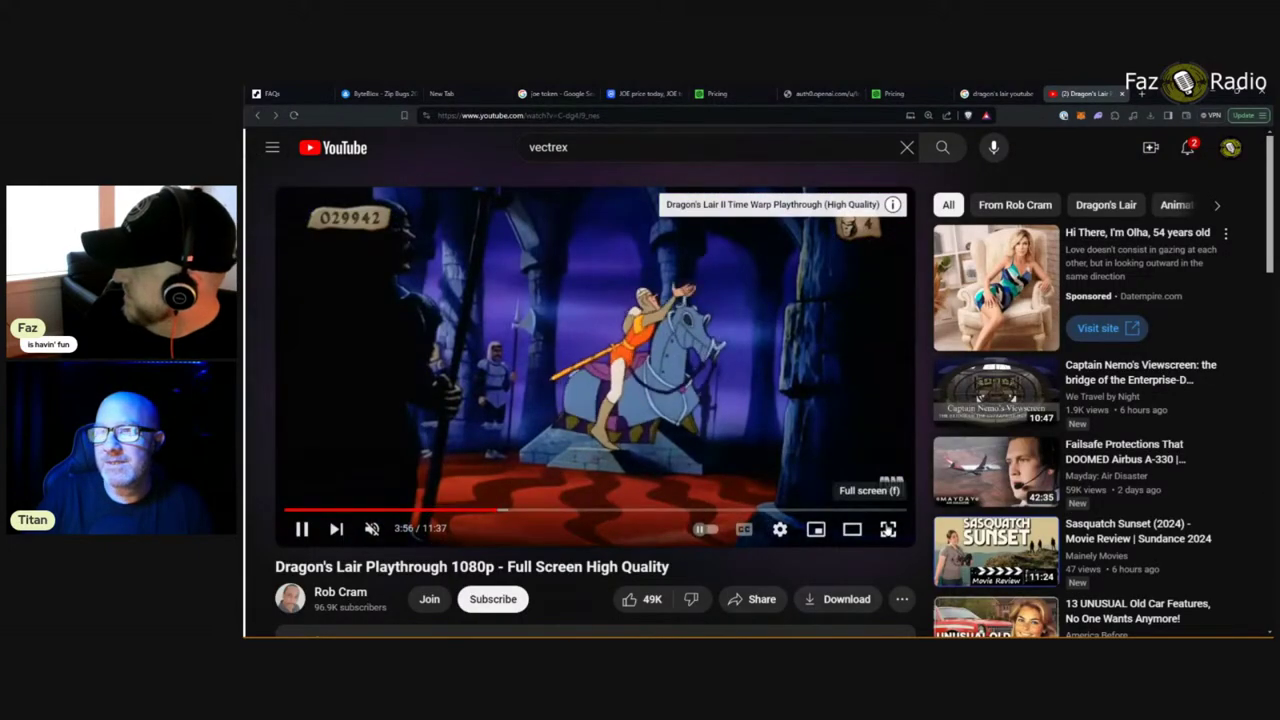
{"action": "left_click", "coordinate": [888, 529]}
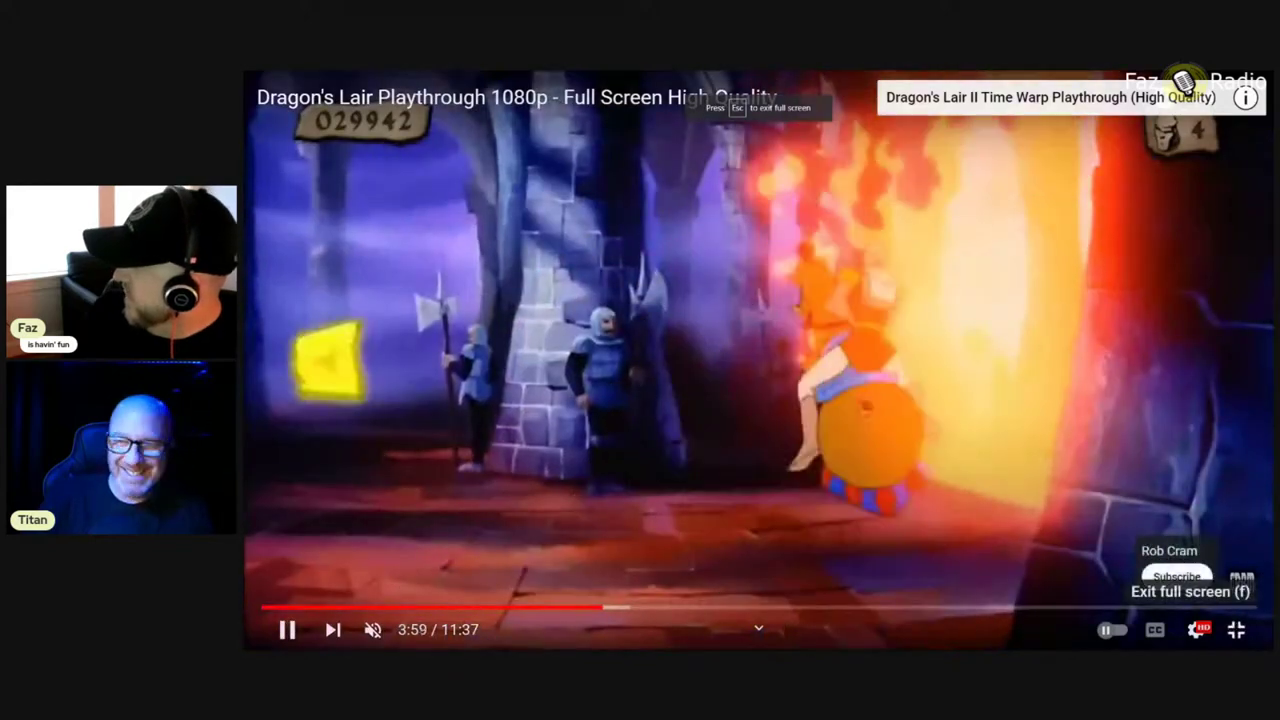